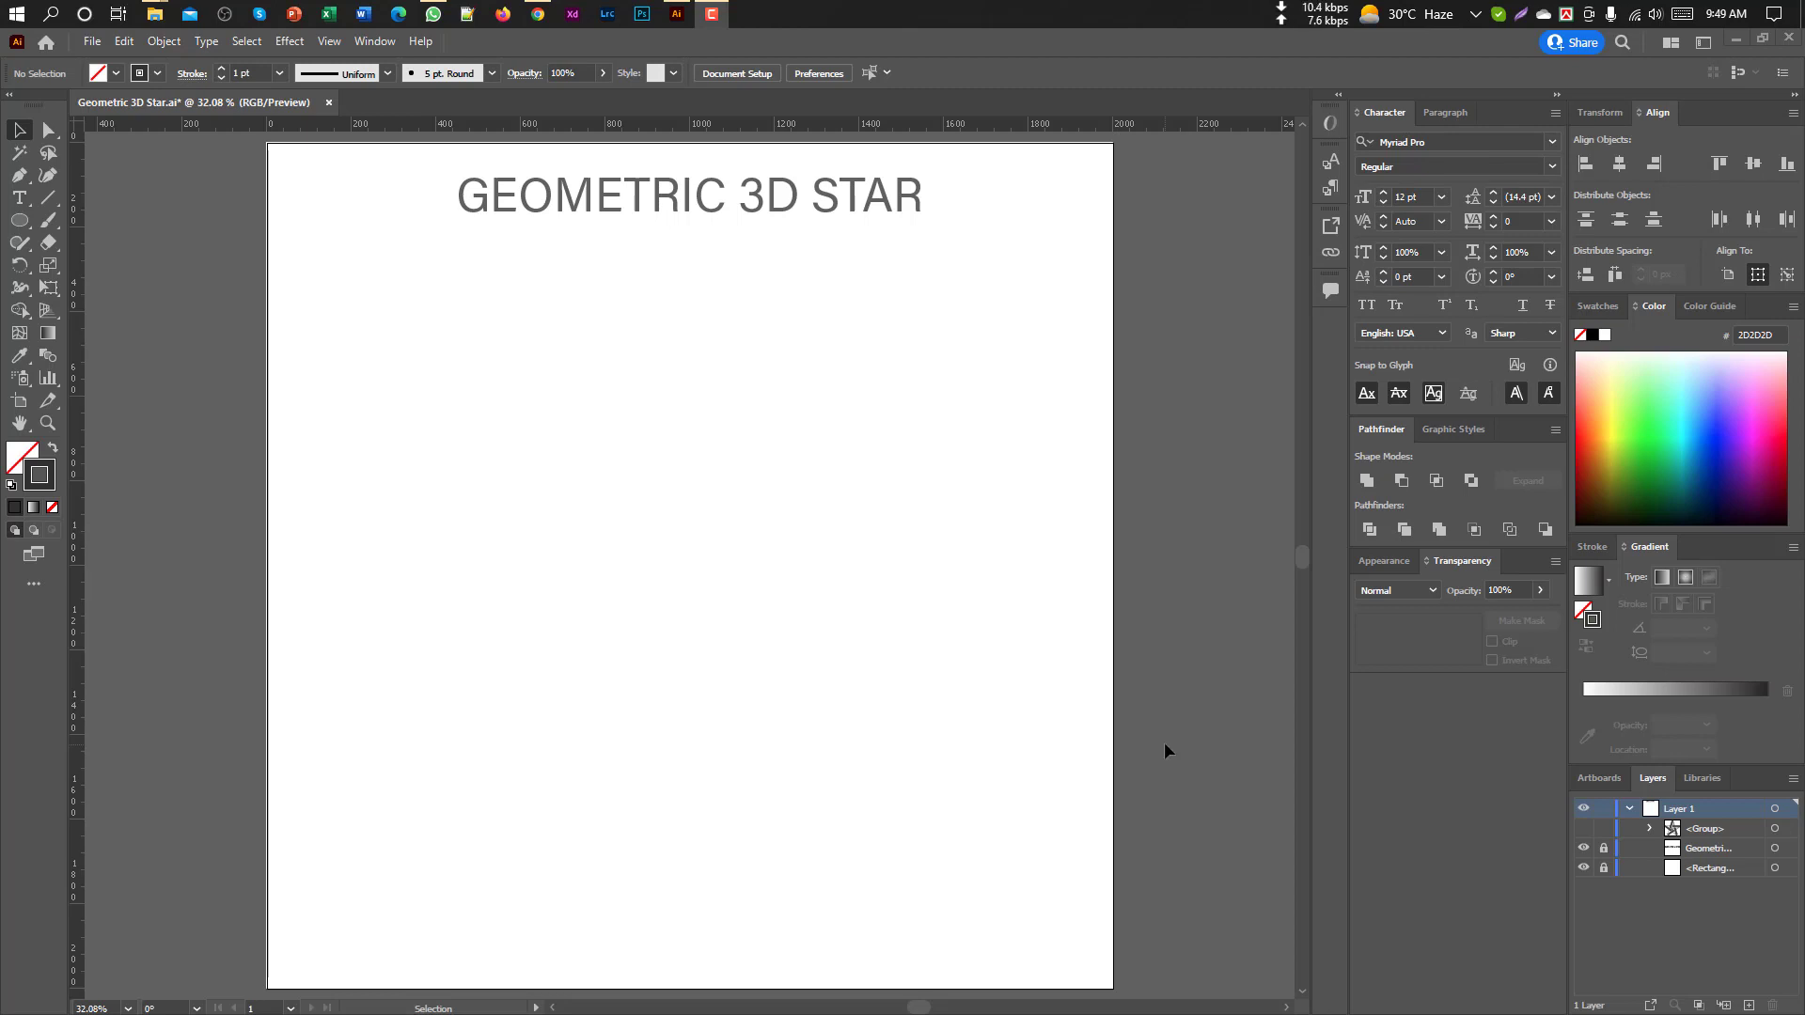
Draw a five-sided polygon with a 48 px radius near the artboard's centre and rotate it to point straight down
left_click(34, 225)
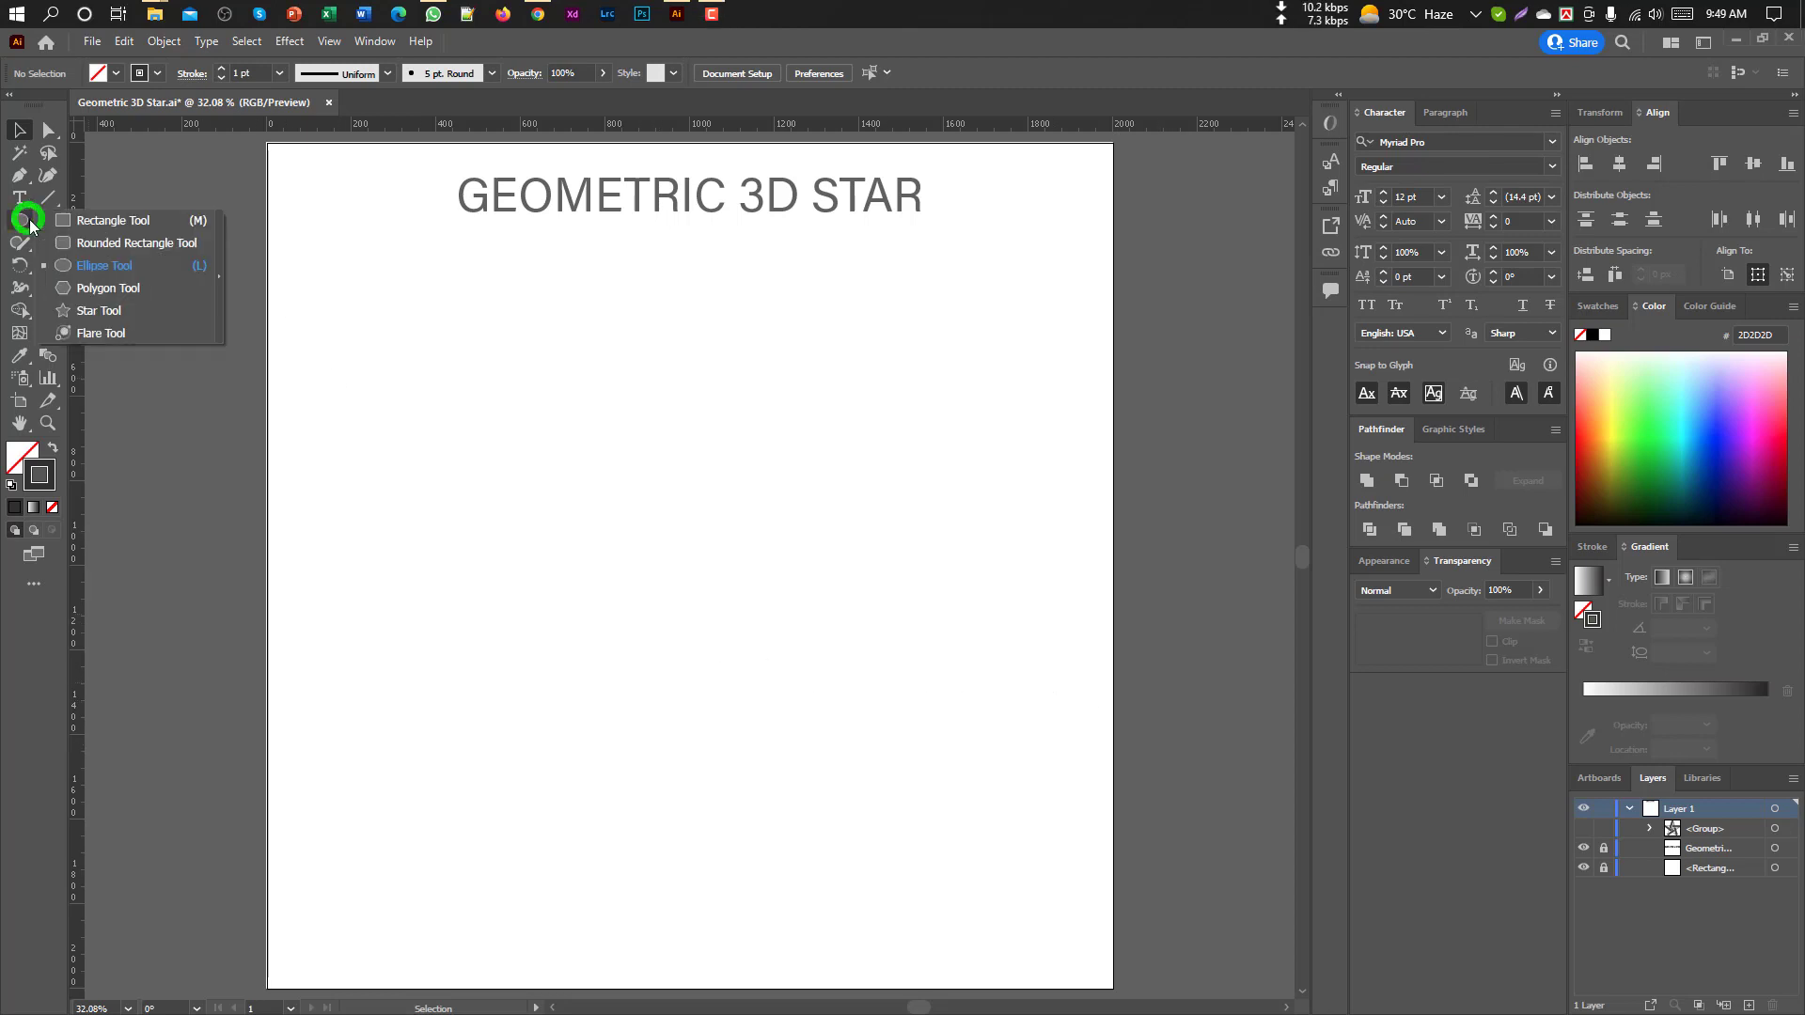
left_click(116, 295)
left_click(653, 510)
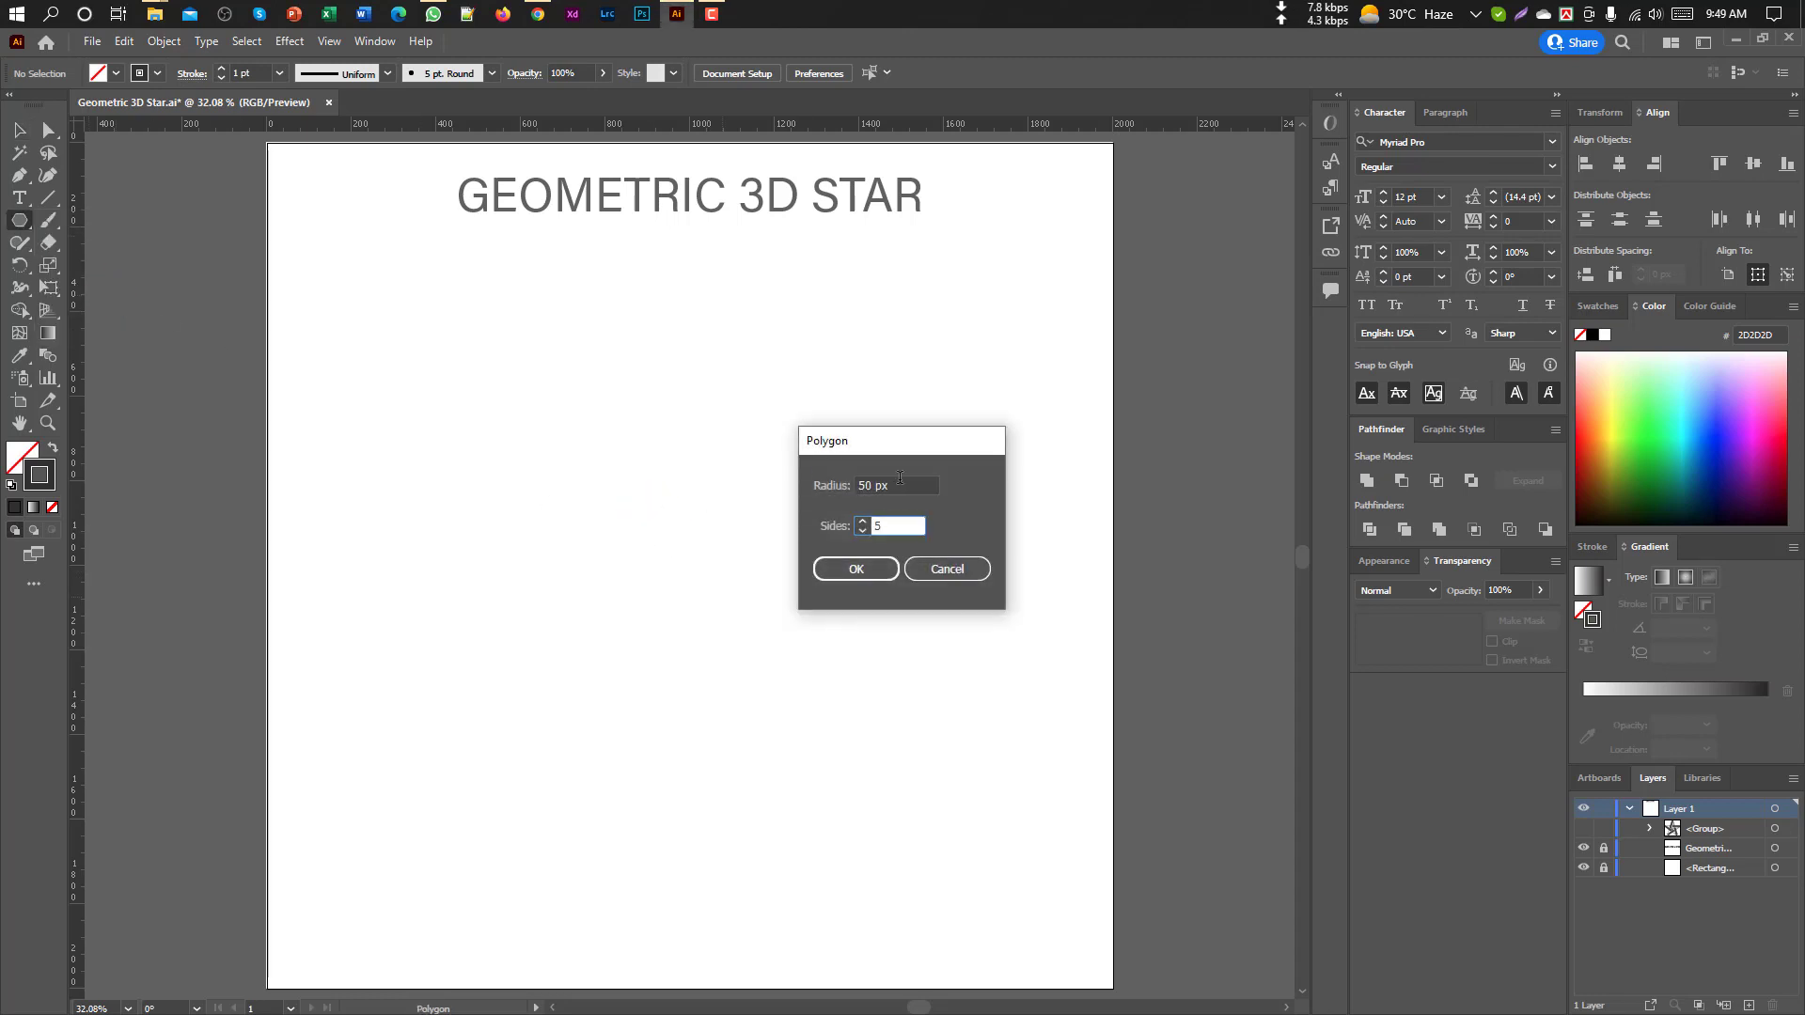
left_click_drag(900, 477, 808, 482)
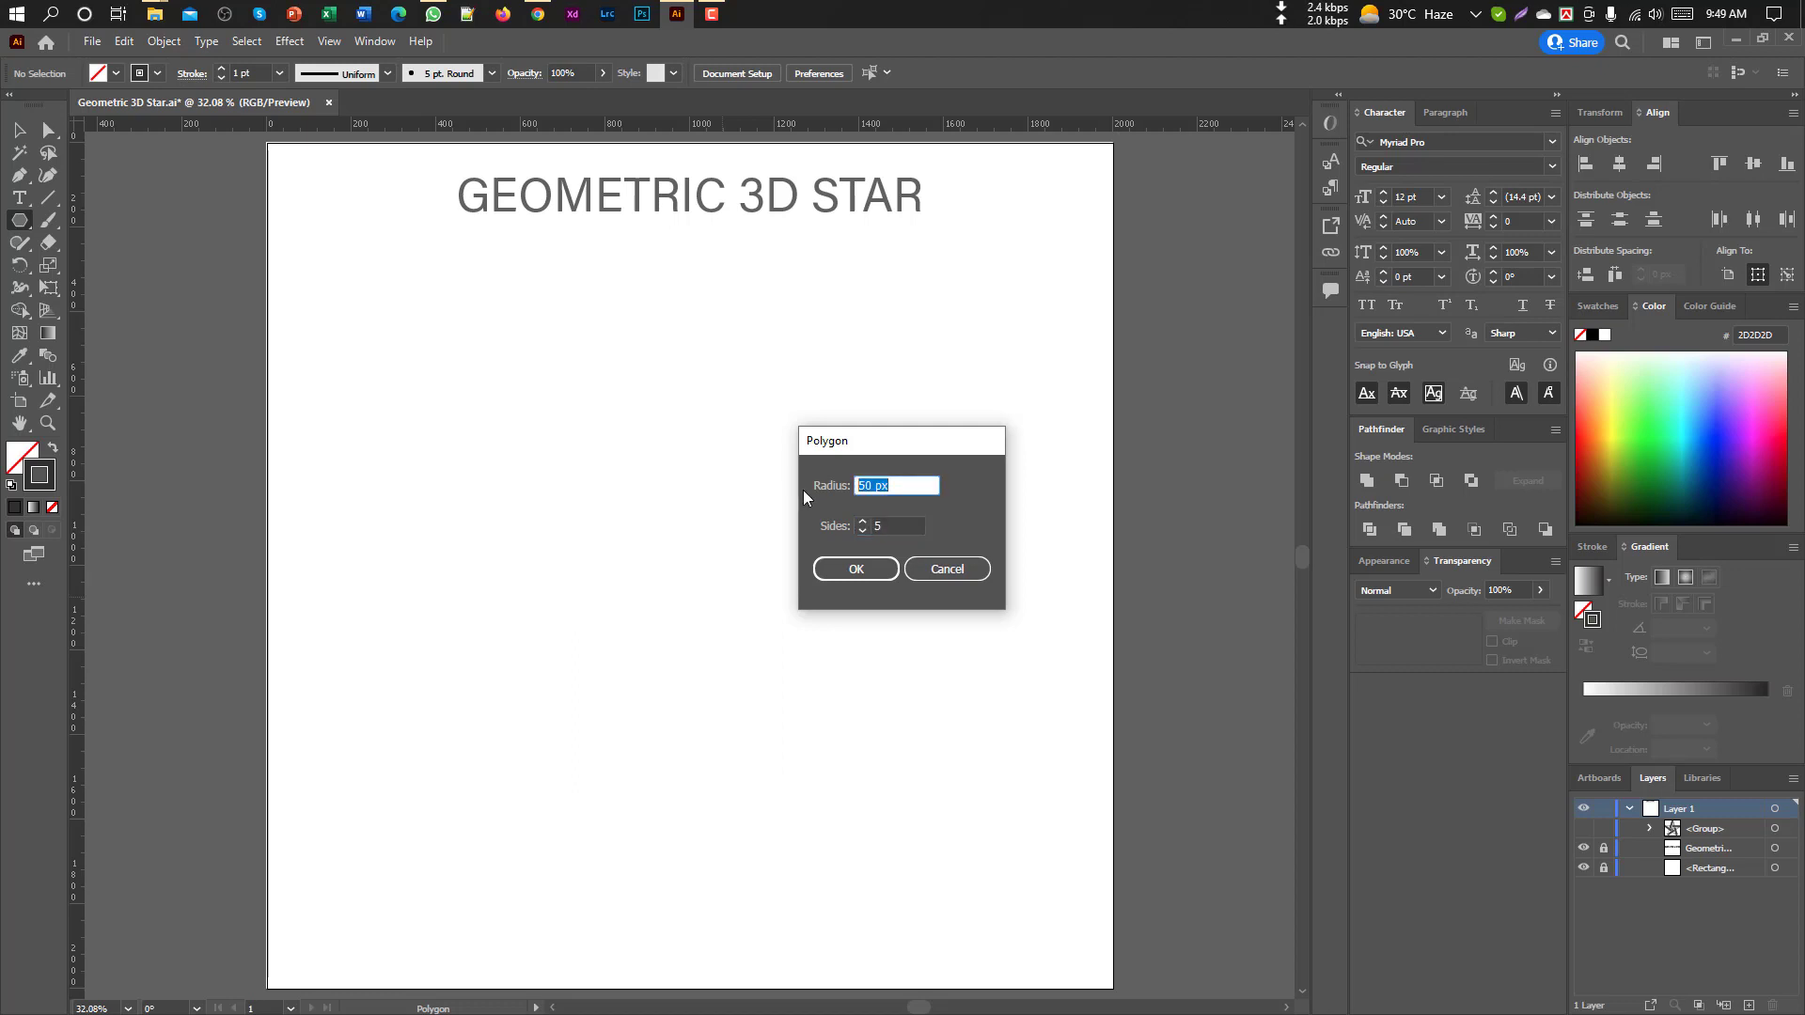
type("48")
left_click(850, 569)
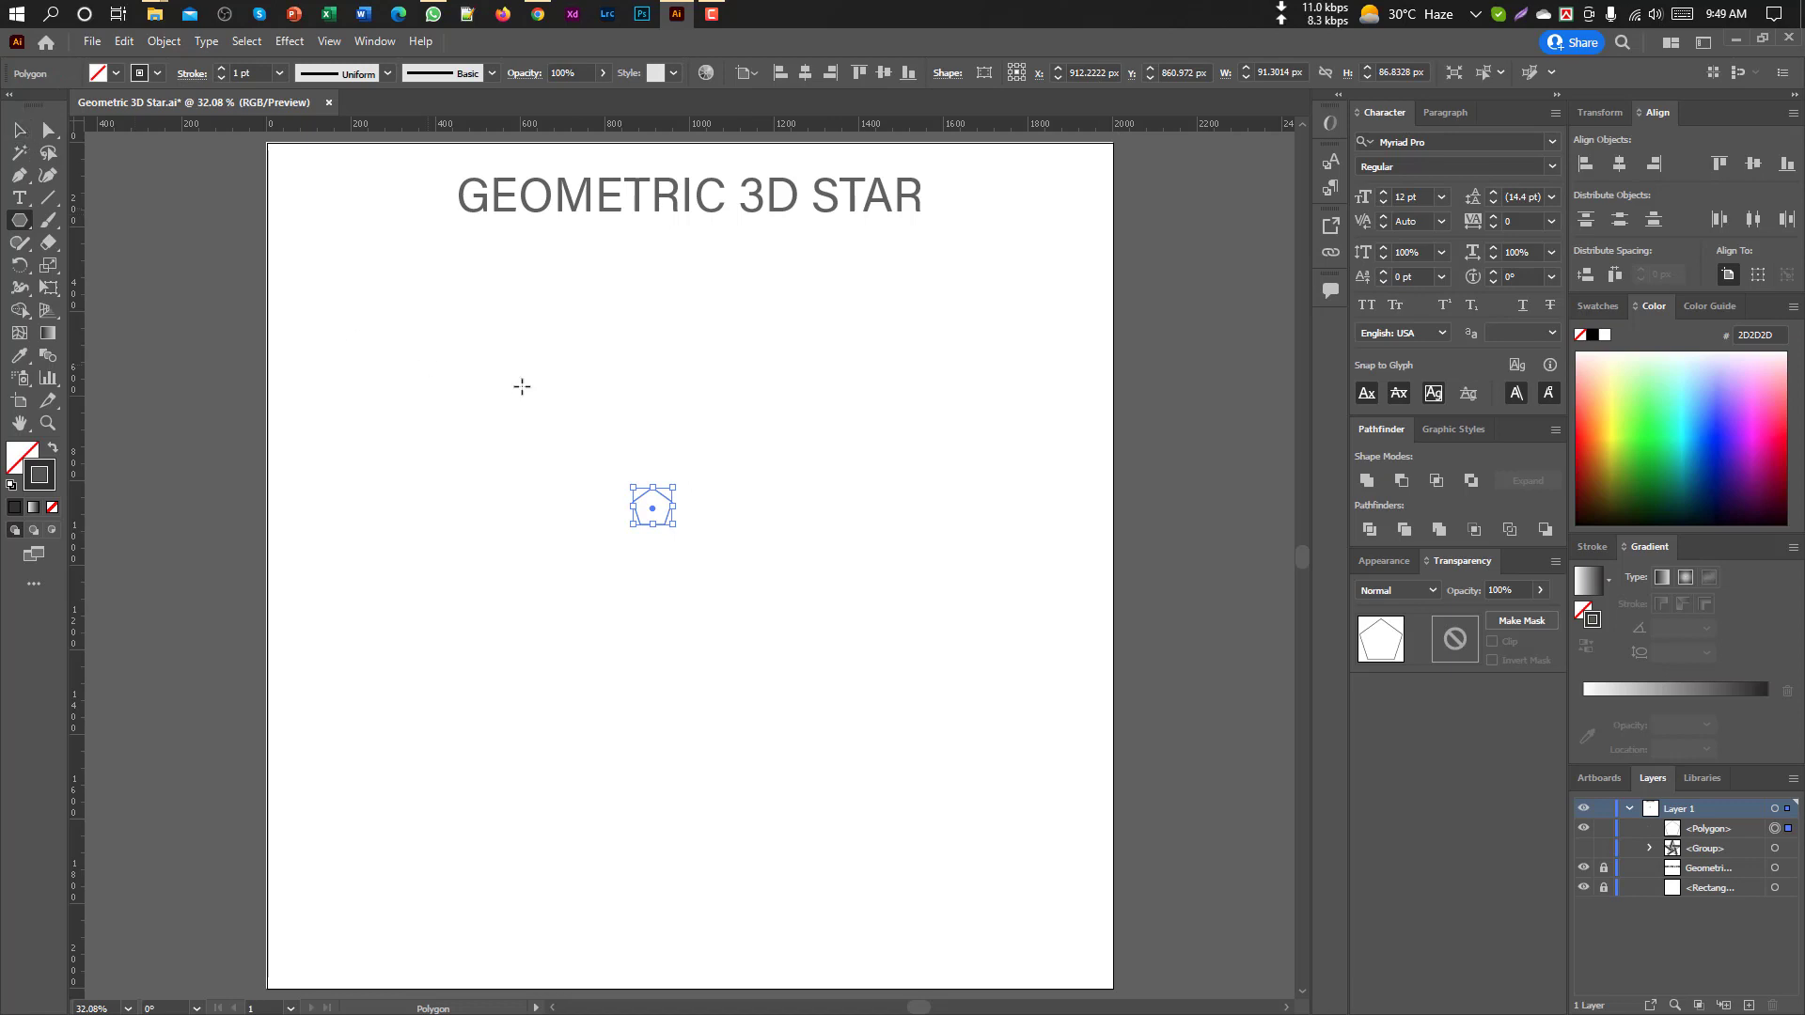
key("shift")
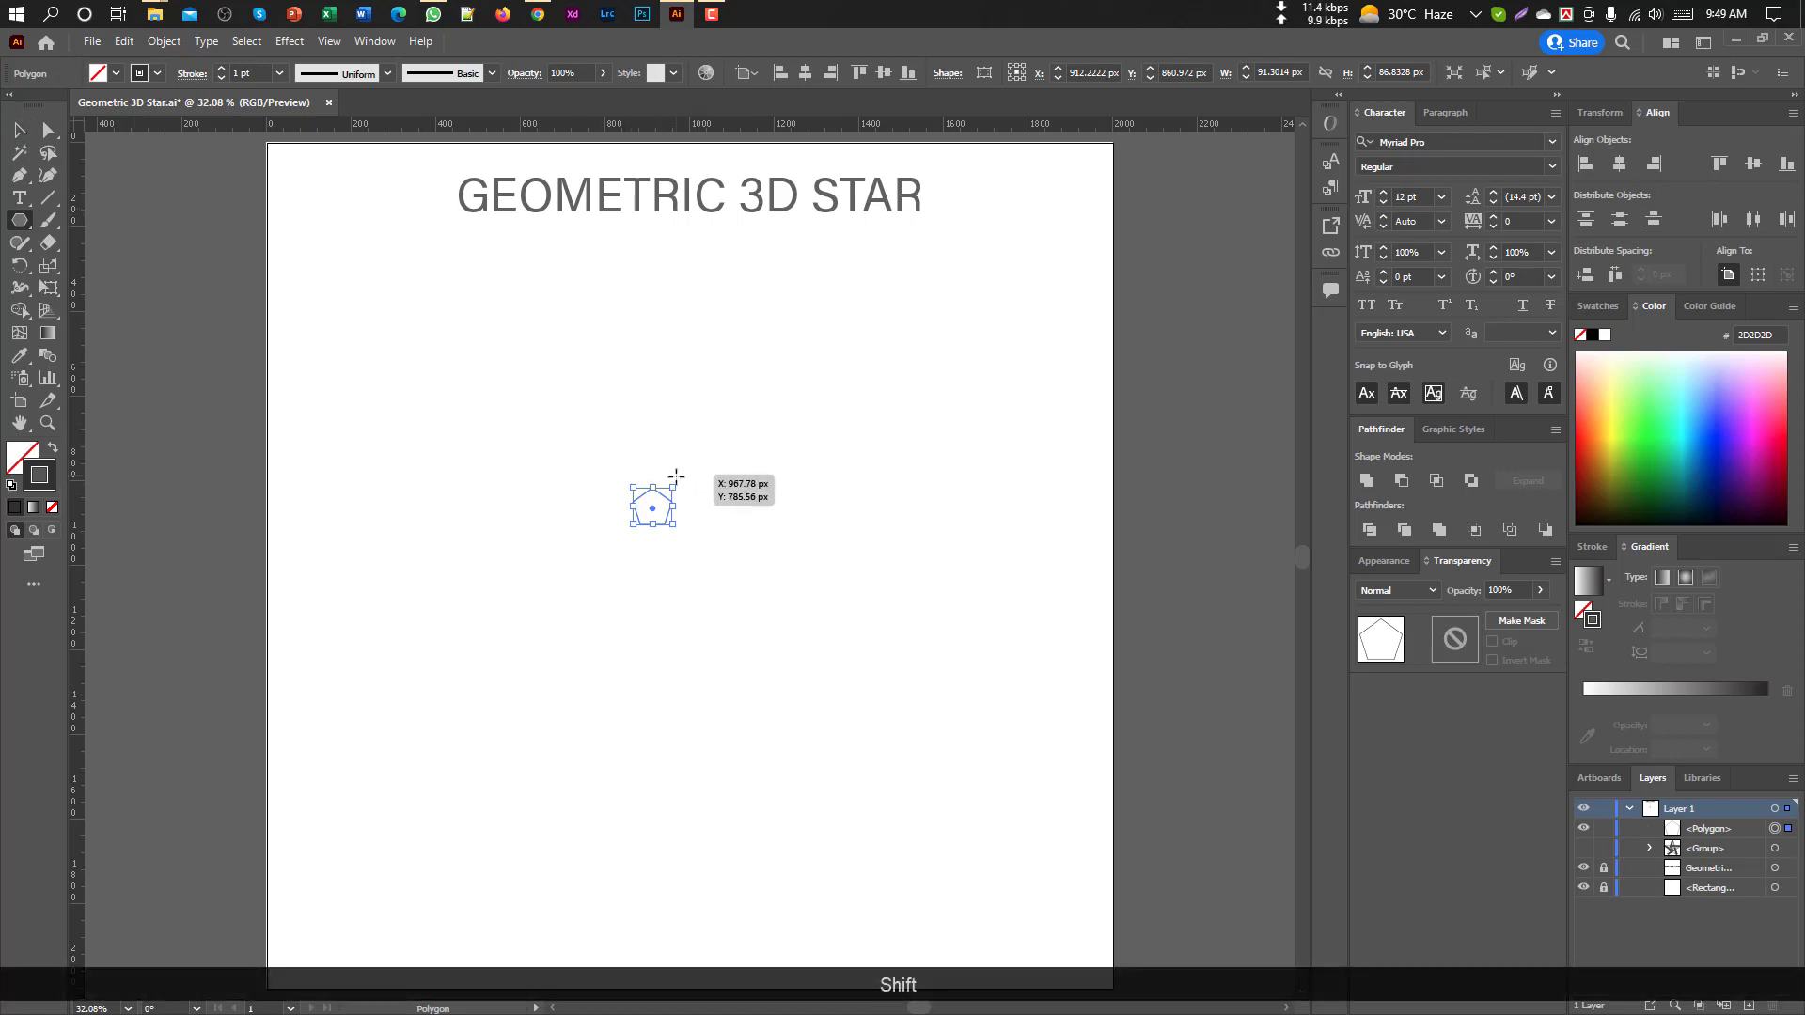
left_click_drag(668, 477, 583, 540)
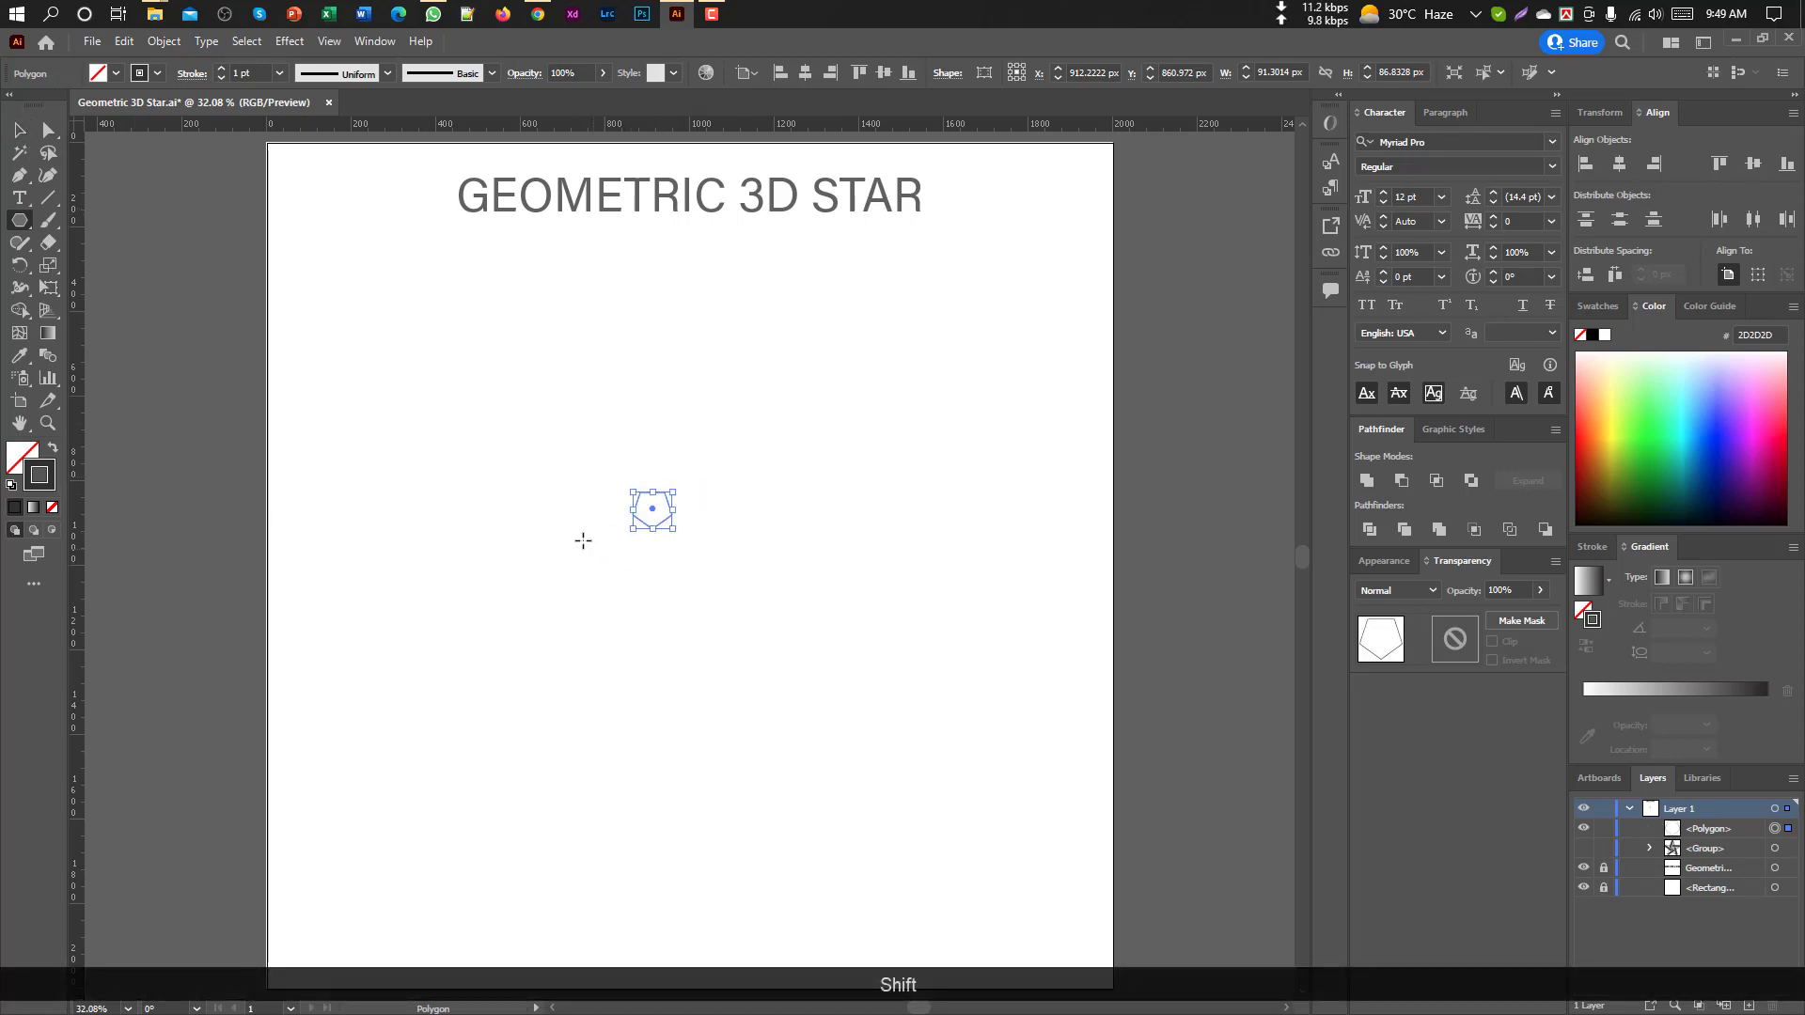
Draw a circle about 36 px in diameter inside the pentagon and move it to the pentagon's centre
scroll(648, 516, "up", 2)
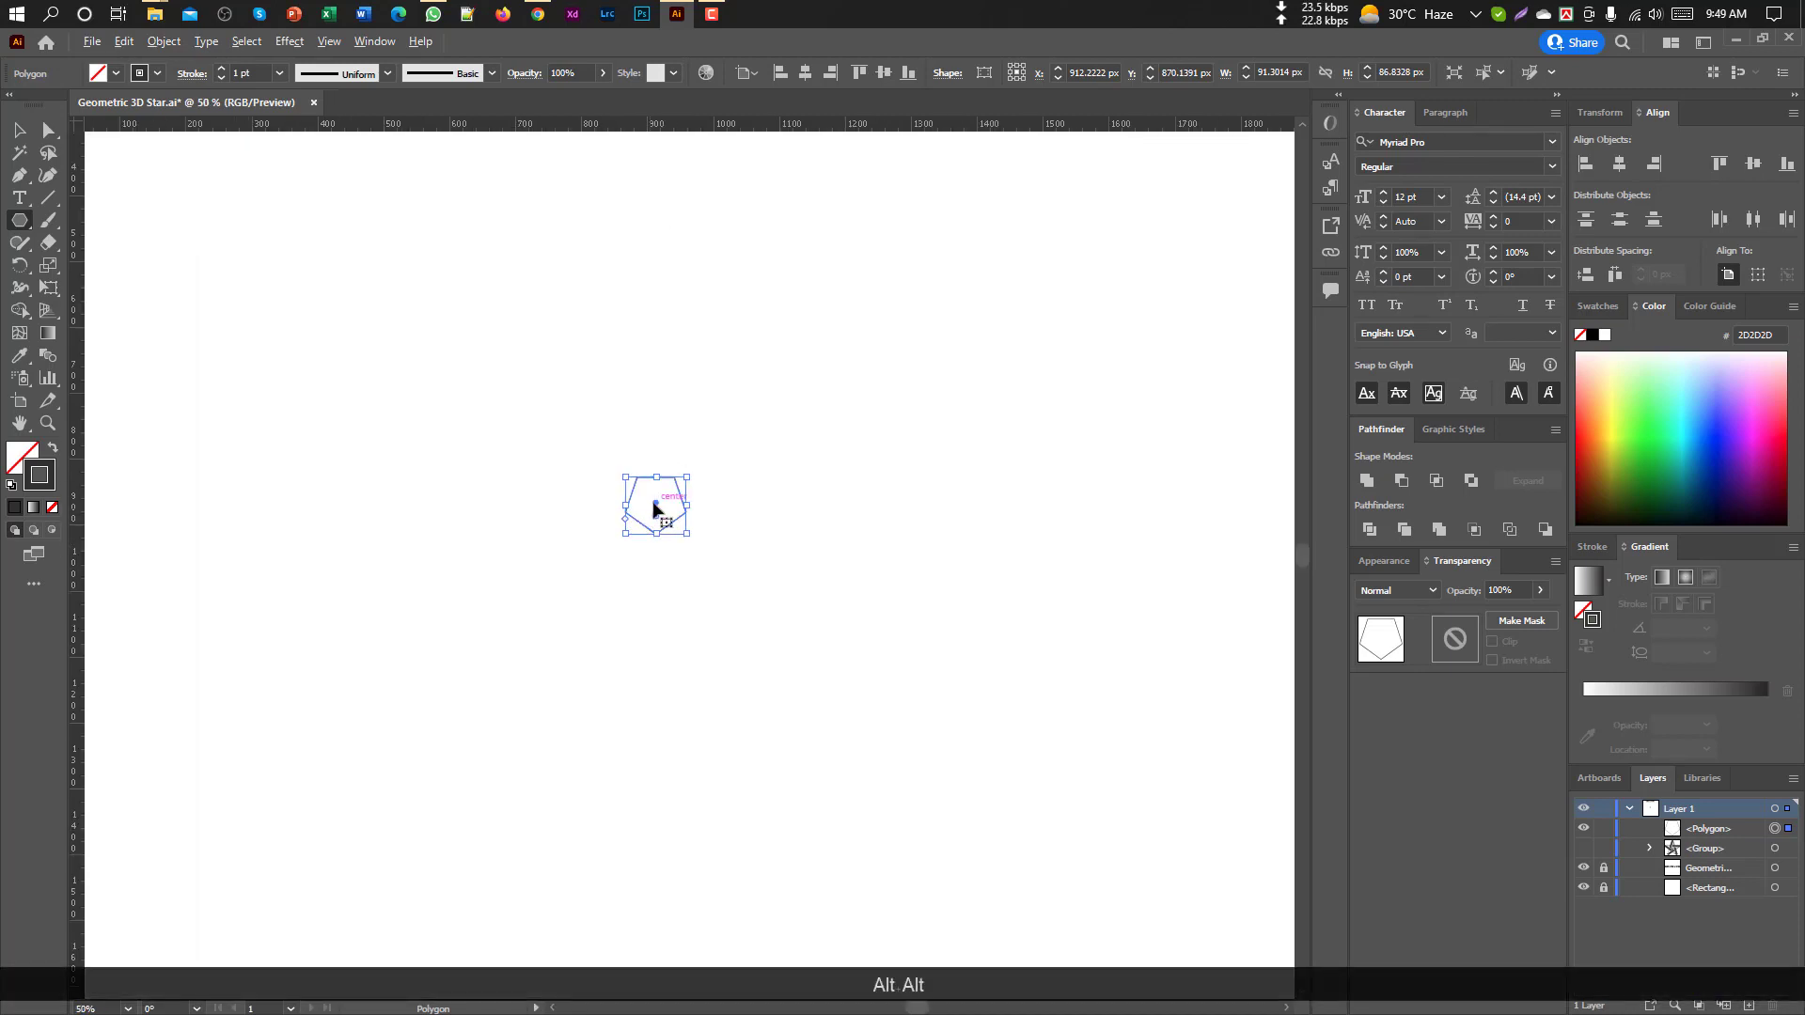
scroll(653, 507, "down", 1)
left_click(20, 220)
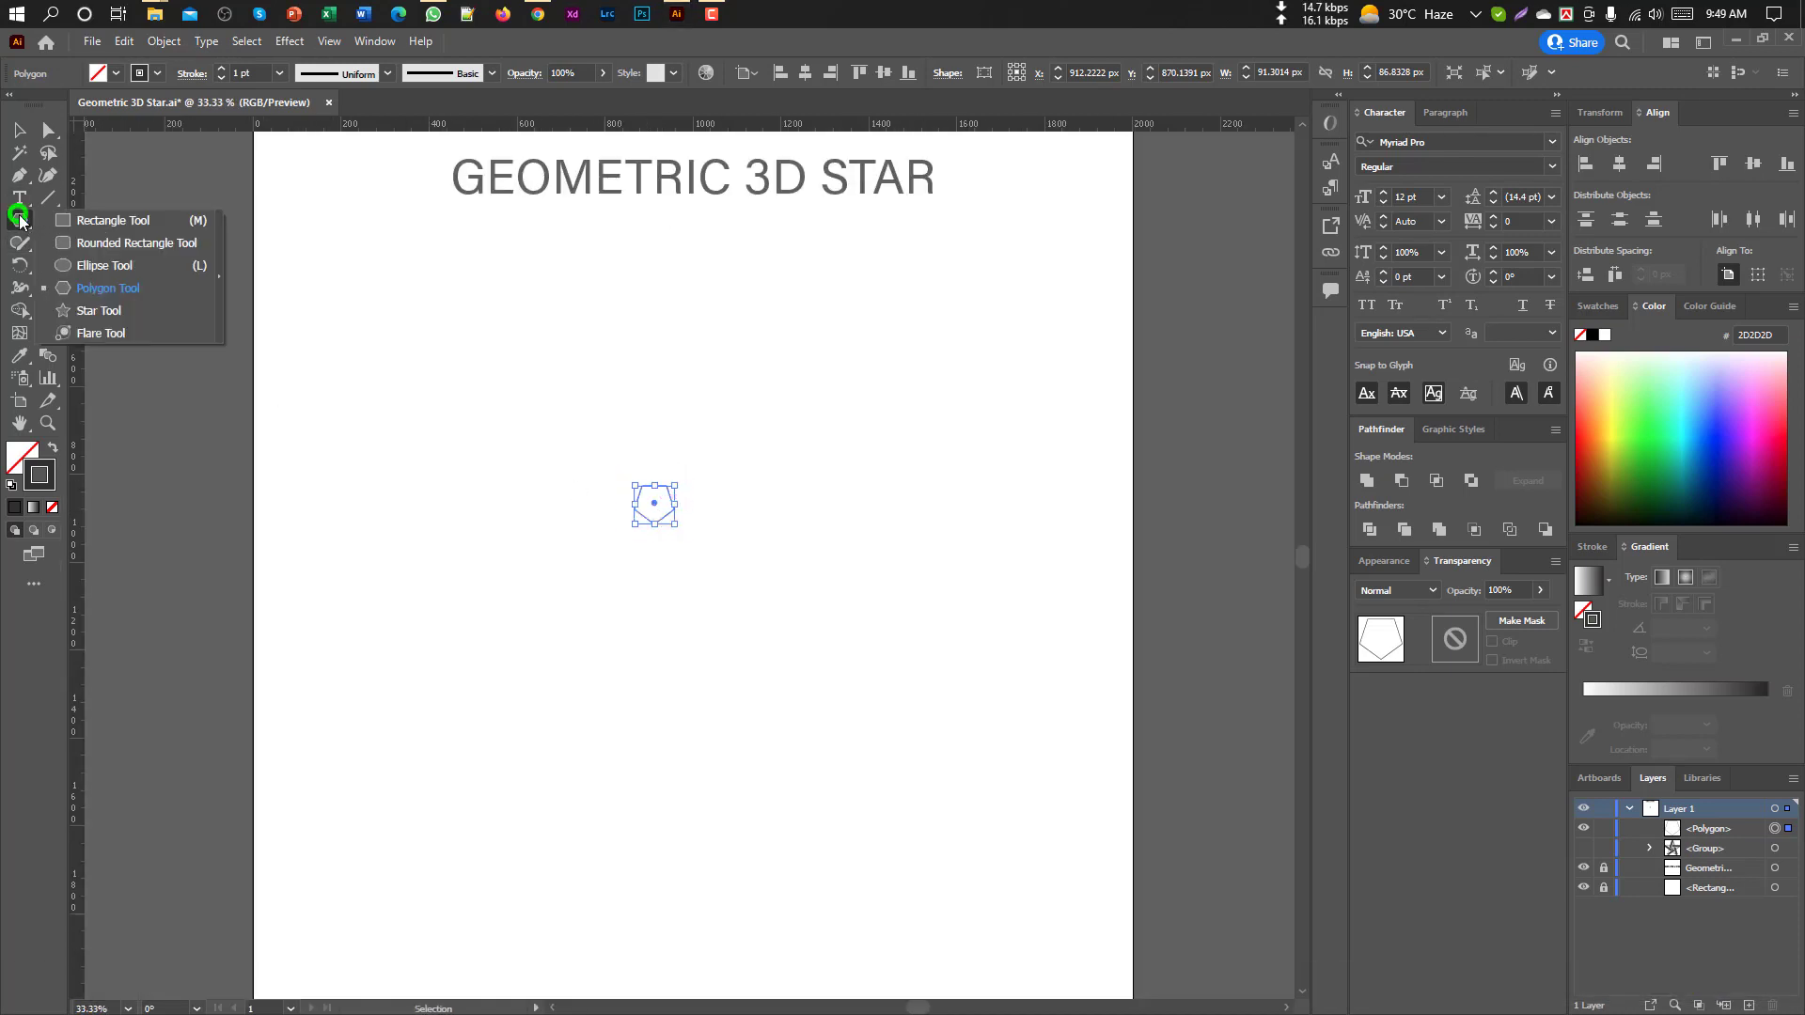
left_click(101, 267)
scroll(650, 507, "up", 2)
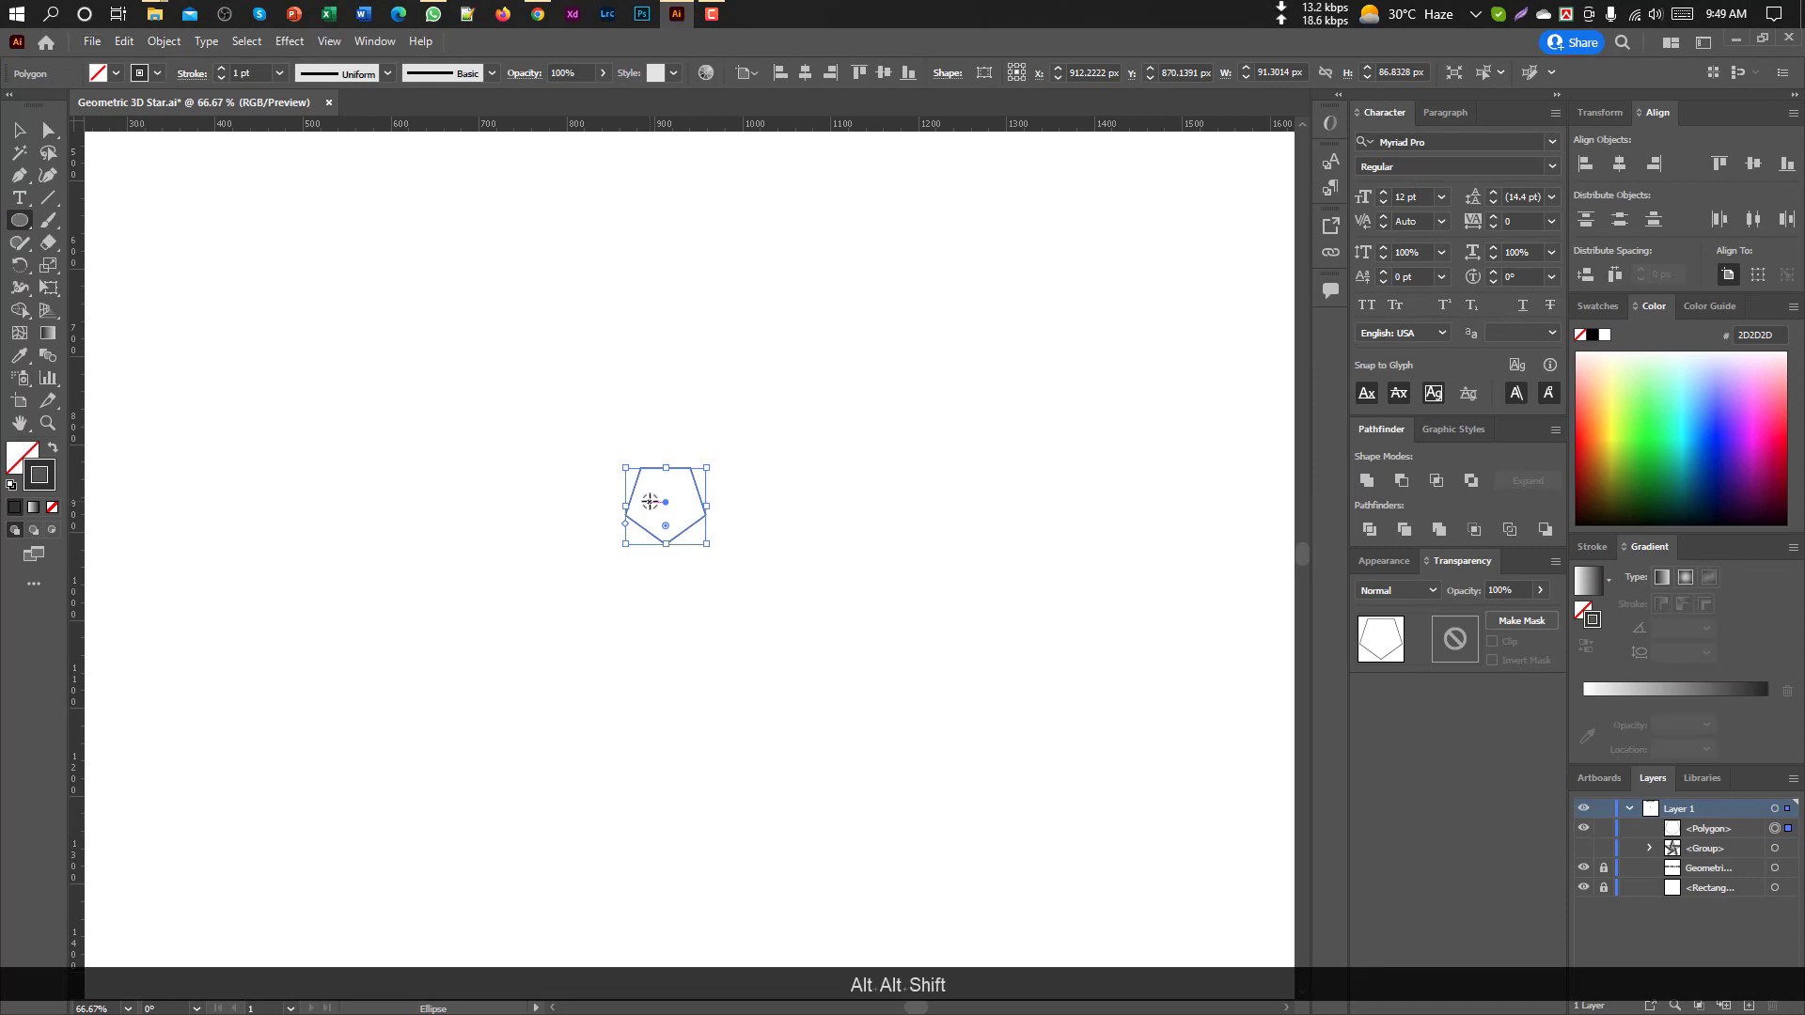
left_click_drag(650, 501, 666, 515)
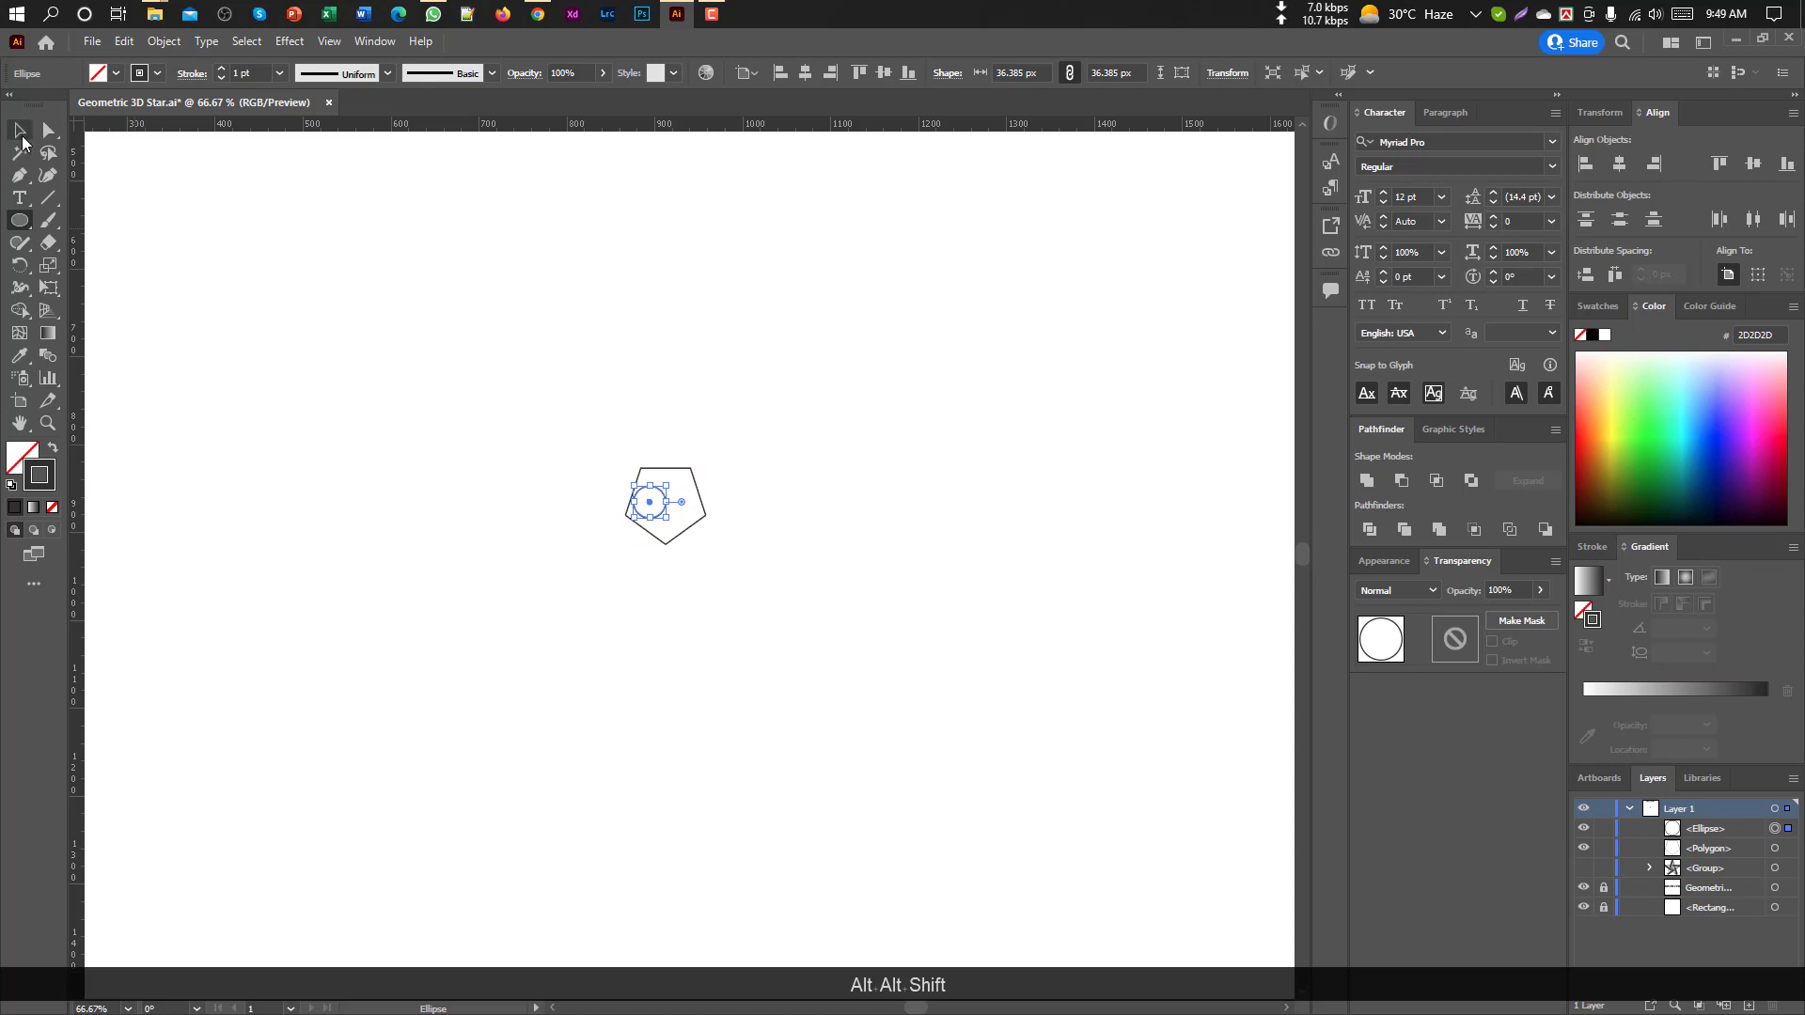
left_click(20, 133)
left_click(702, 516)
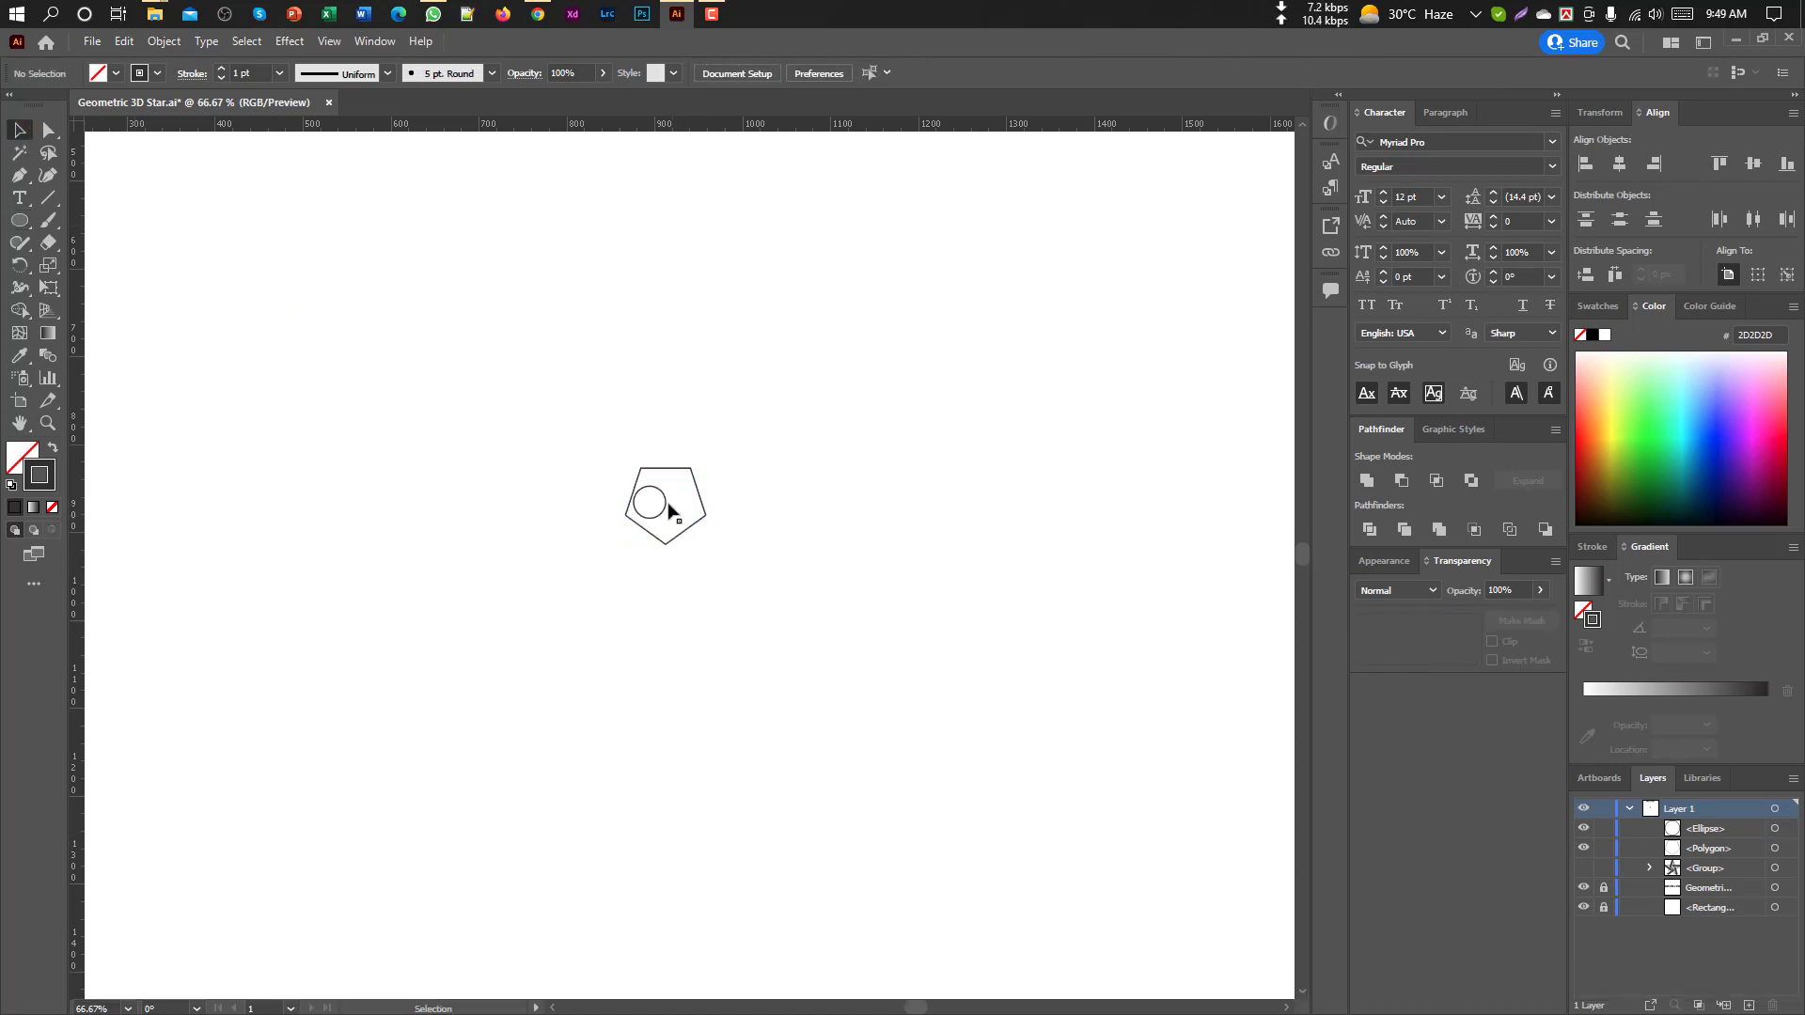
left_click_drag(665, 511, 684, 512)
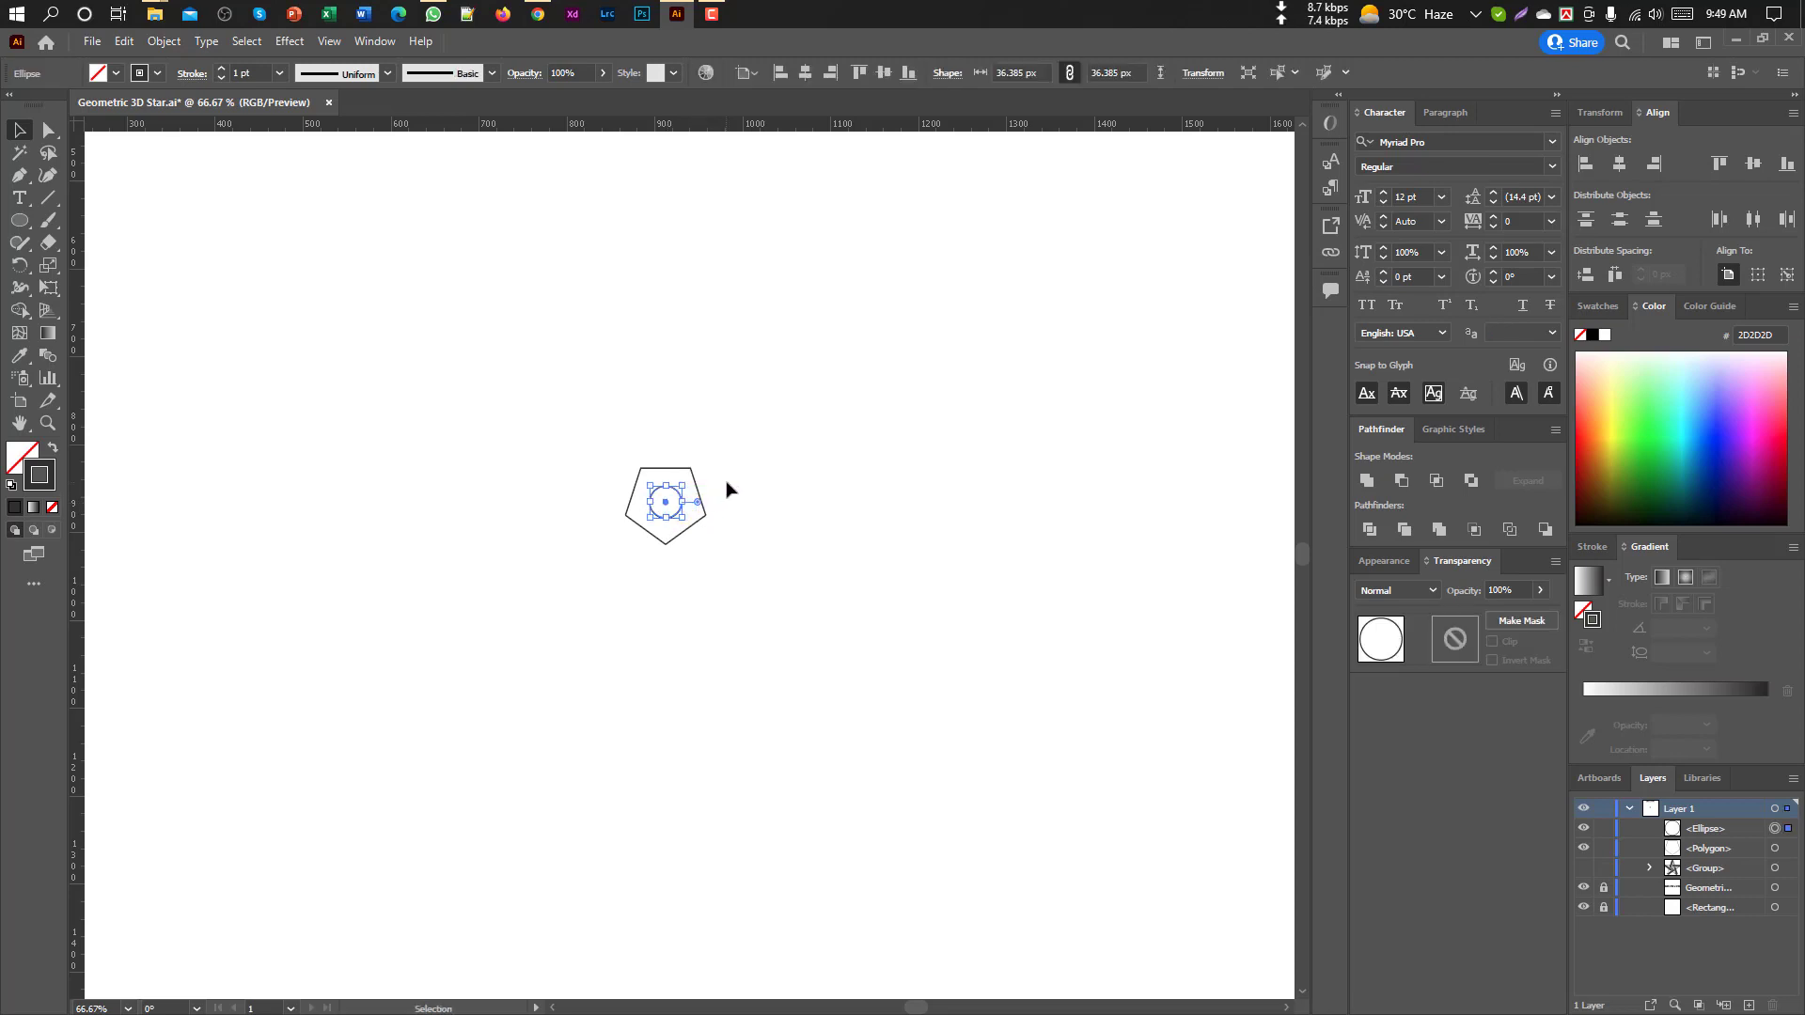
Group the pentagon and the circle together
left_click_drag(554, 393, 750, 645)
key("ctrl+g")
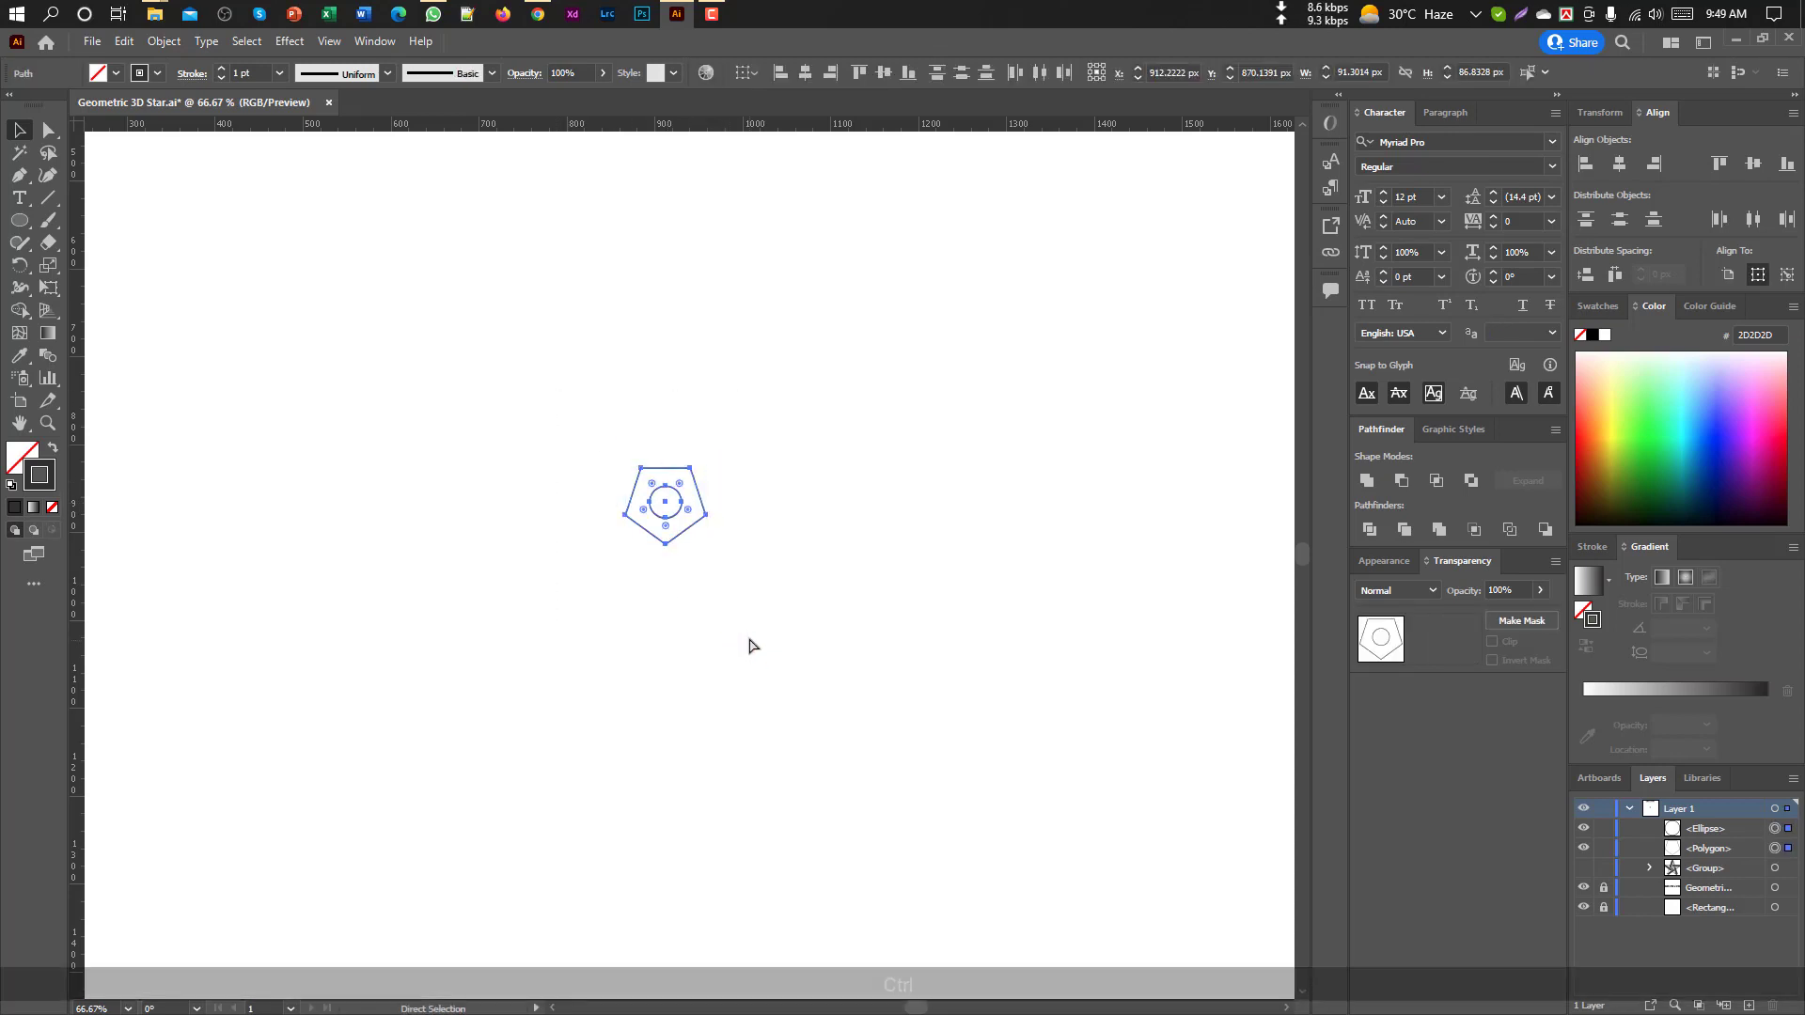
left_click(706, 628)
Centre the pentagon group horizontally and vertically on the artboard
key("ctrl+alt+0")
left_click_drag(523, 438, 800, 649)
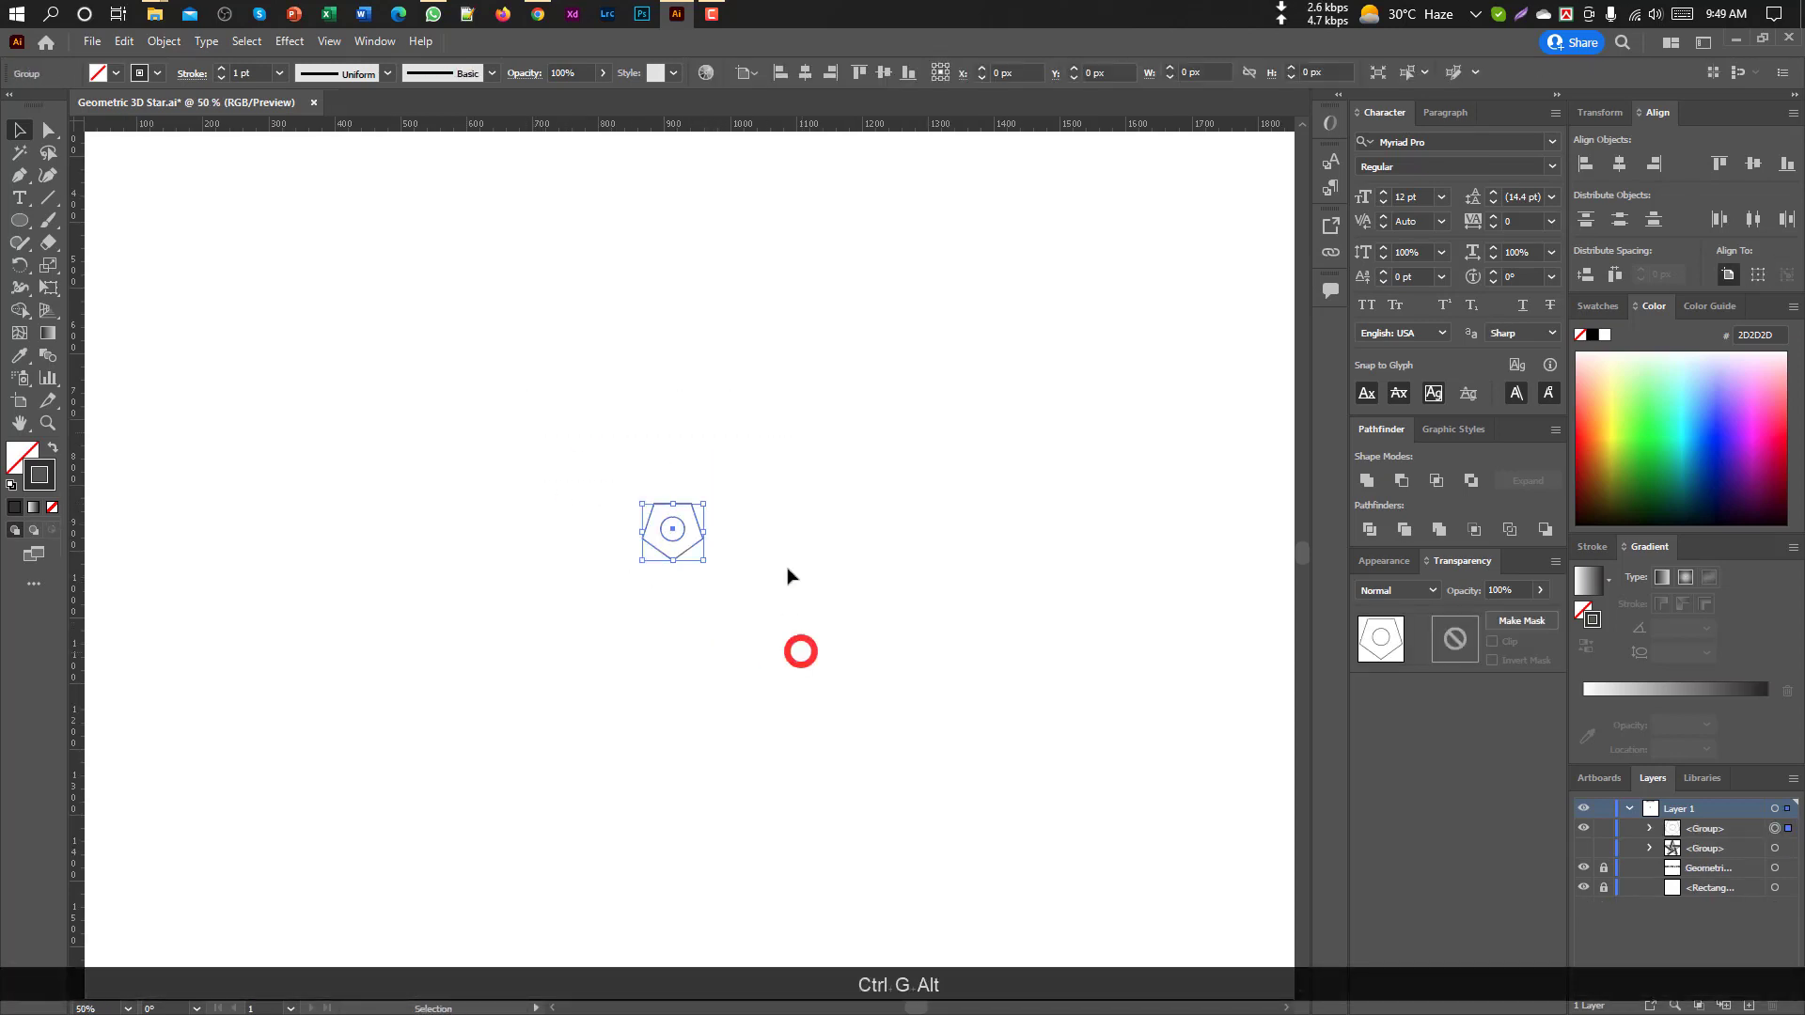
left_click(809, 76)
left_click(881, 75)
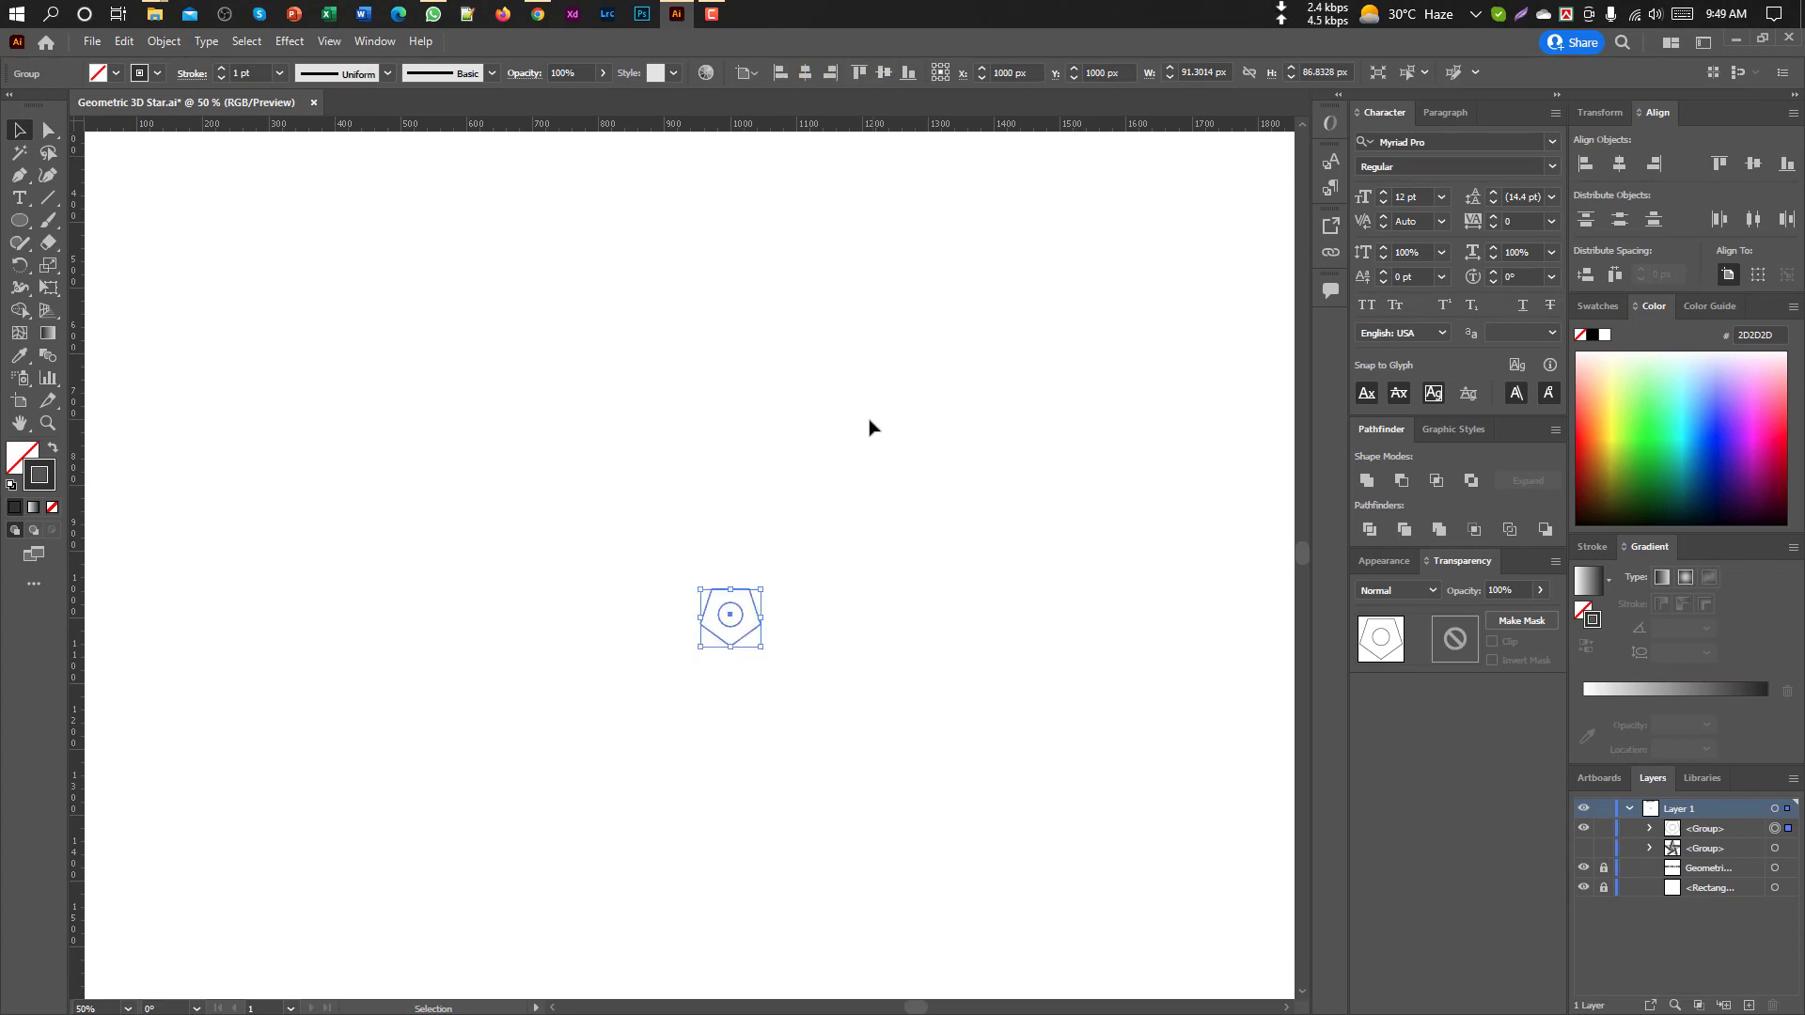
left_click(867, 425)
key("ctrl+0")
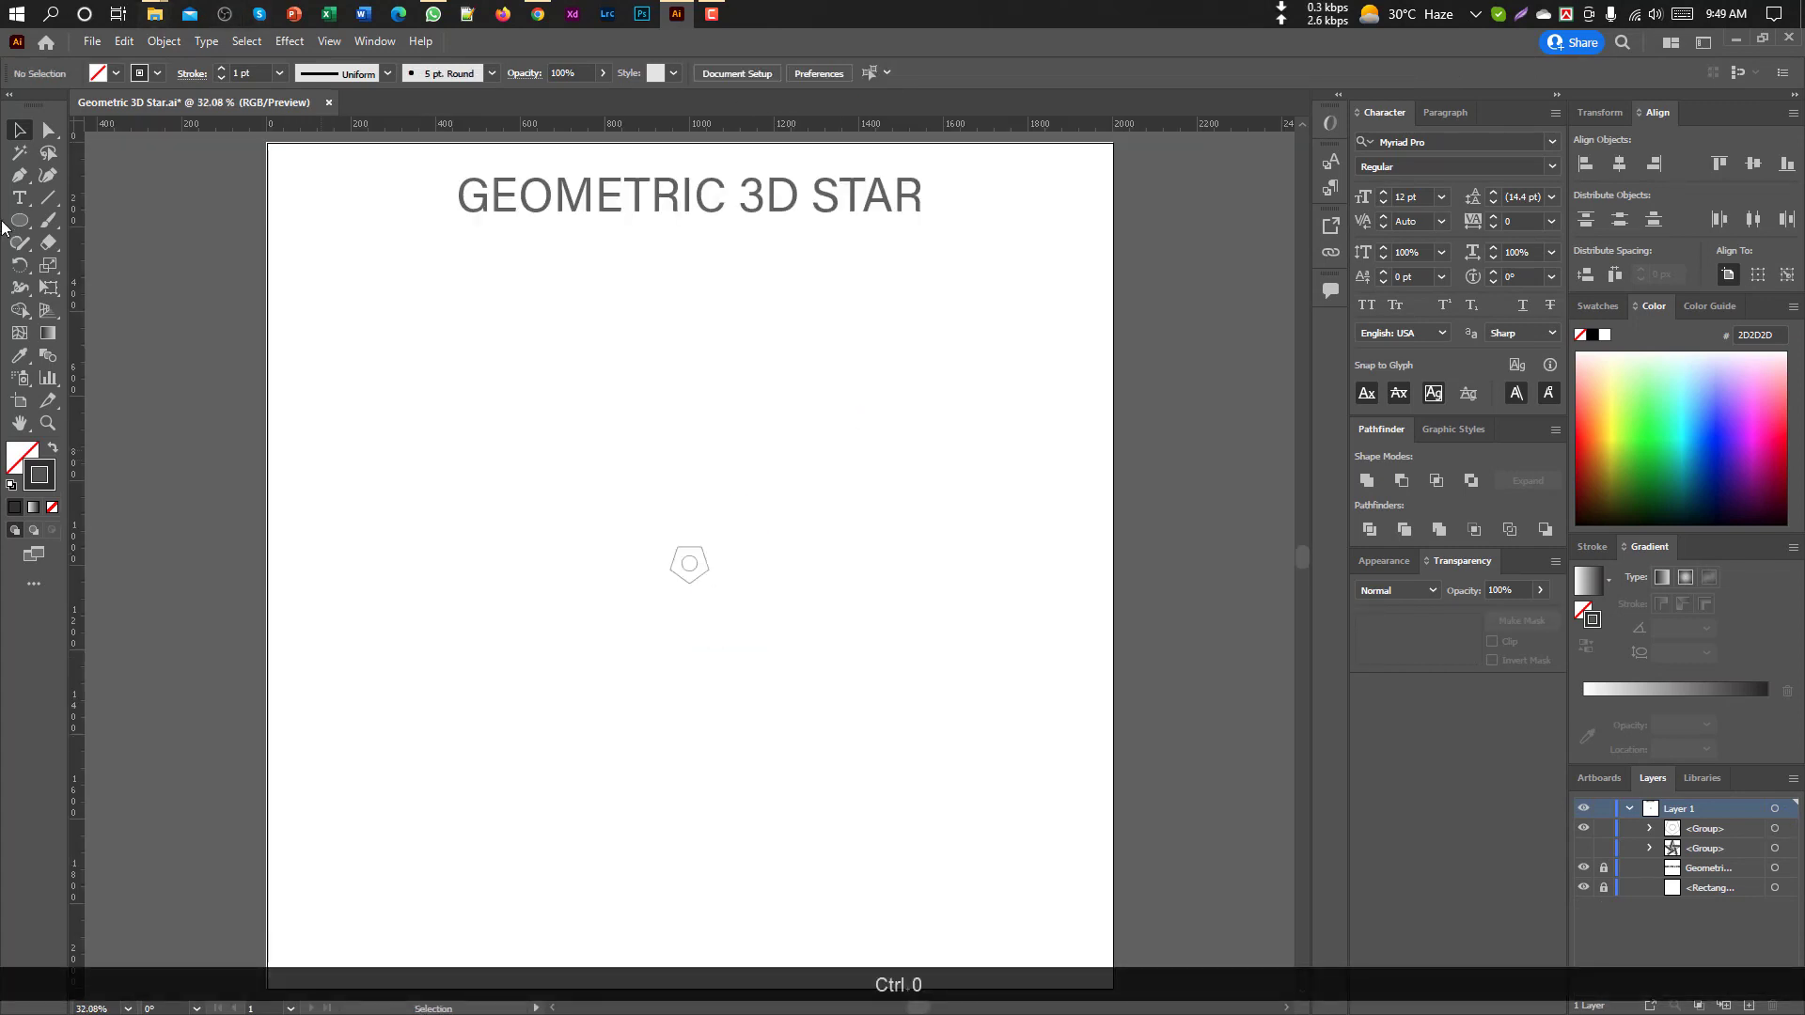
Draw a horizontal line across the artboard's full width above the pentagon and duplicate it twice downward, about 82 px apart
left_click(50, 198)
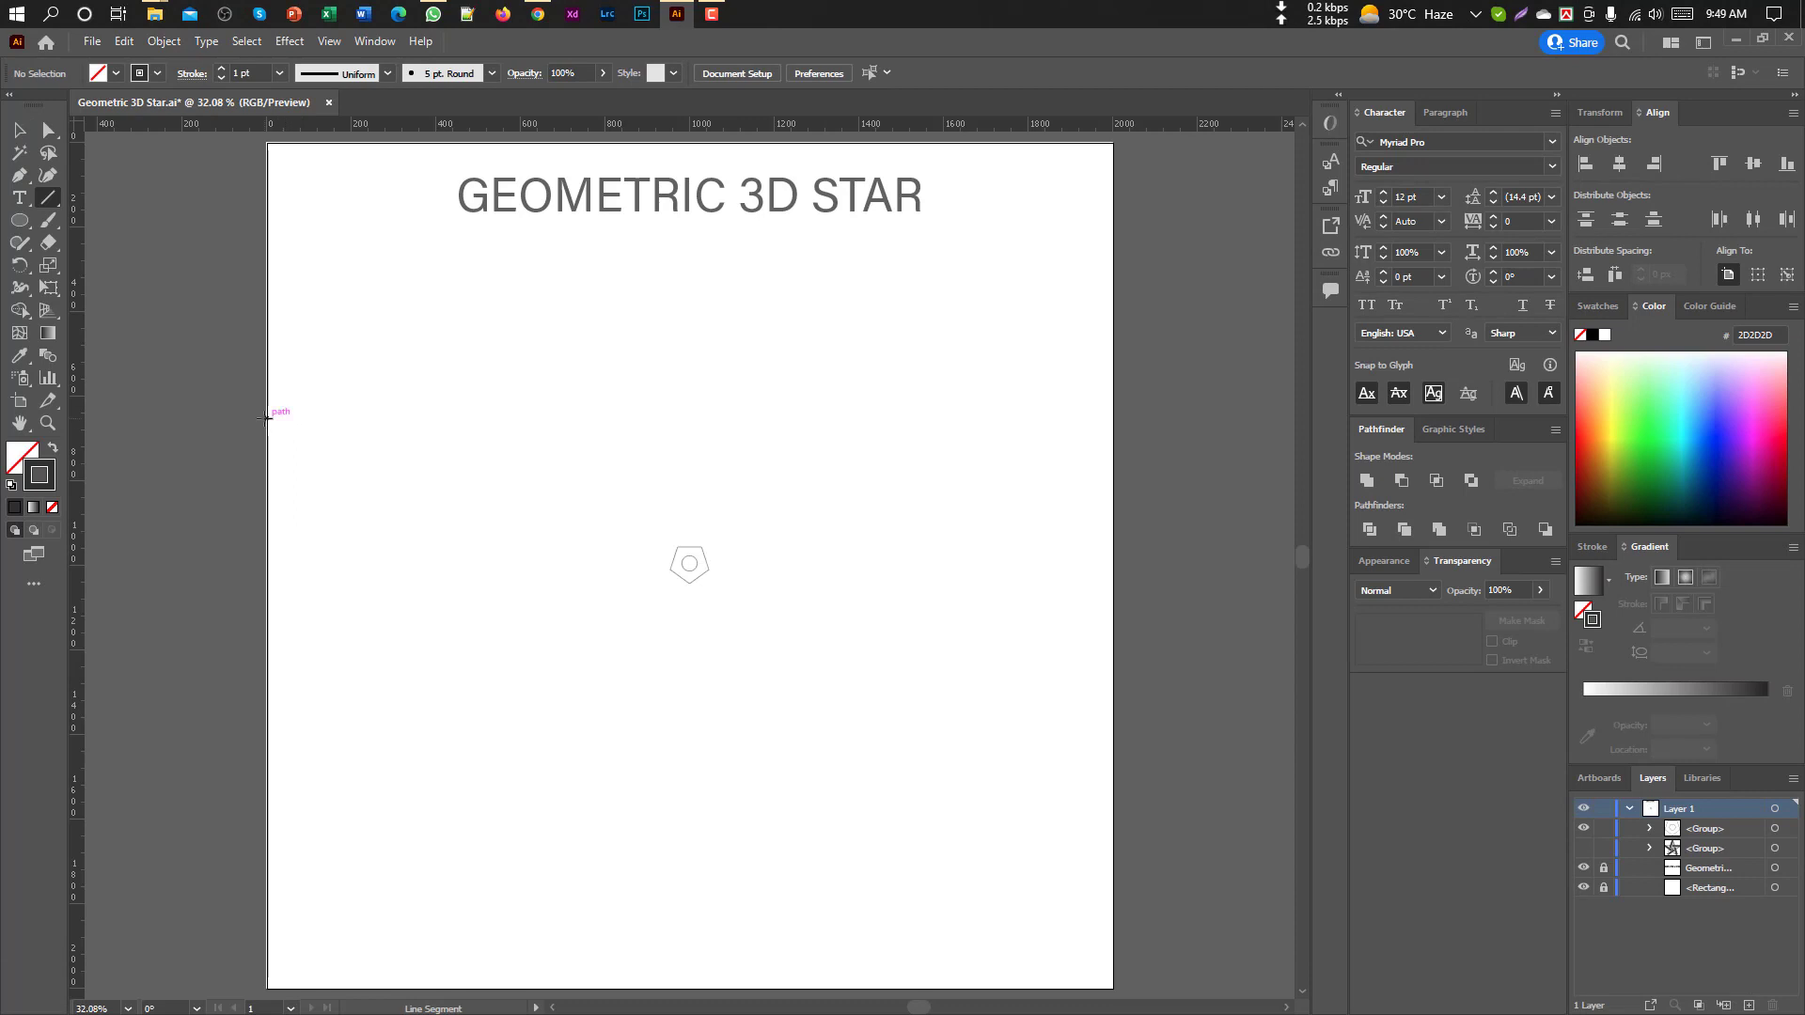
left_click_drag(267, 418, 1117, 525)
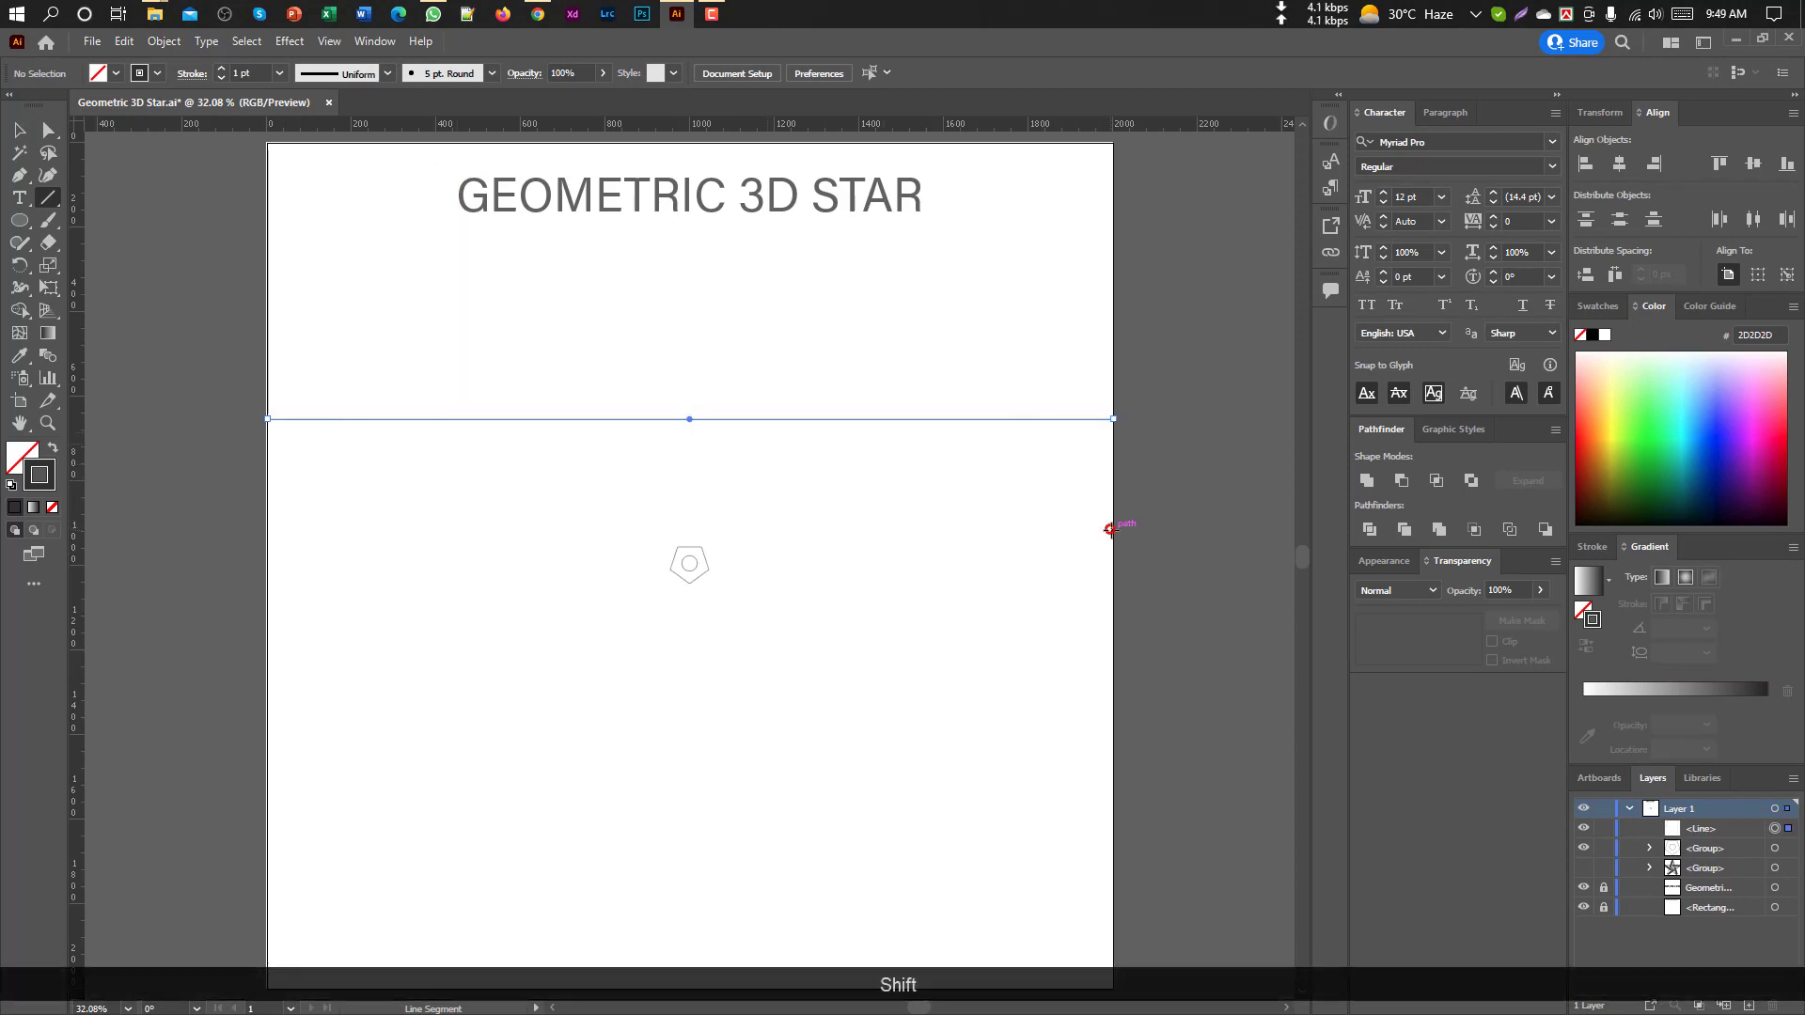
left_click(24, 123)
left_click(645, 447)
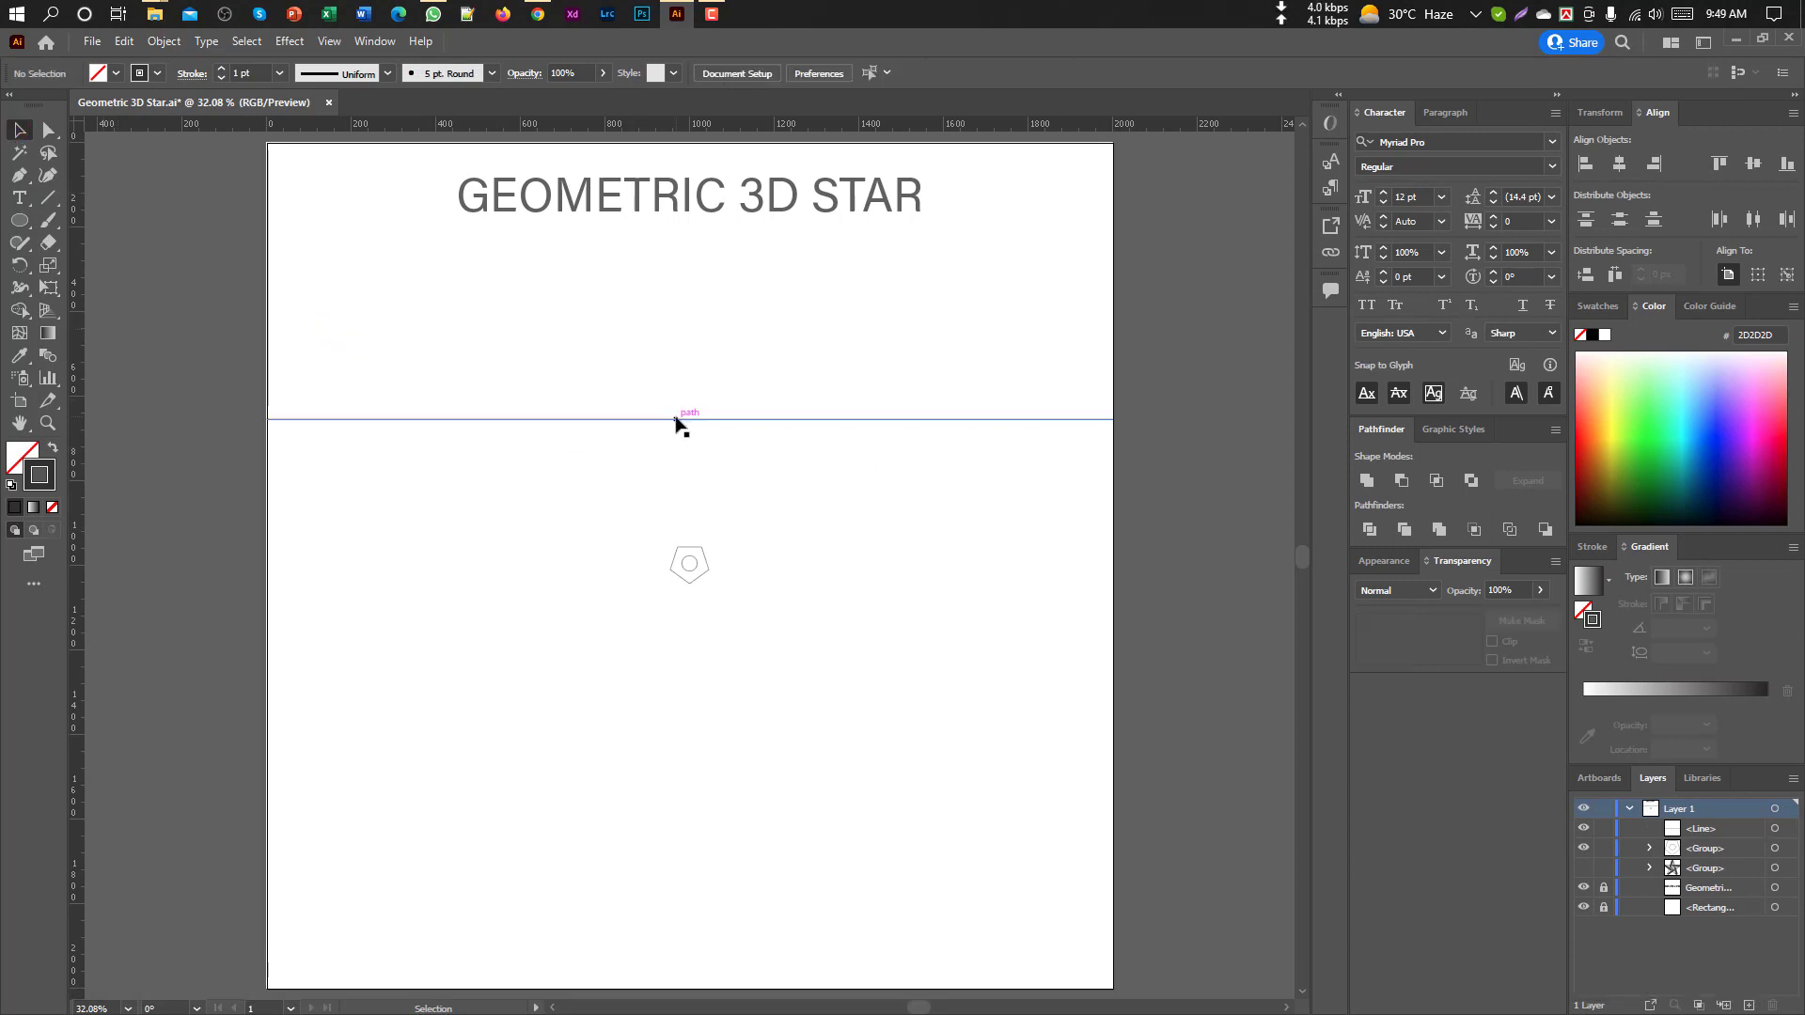
left_click_drag(677, 419, 685, 456)
key("ctrl+d")
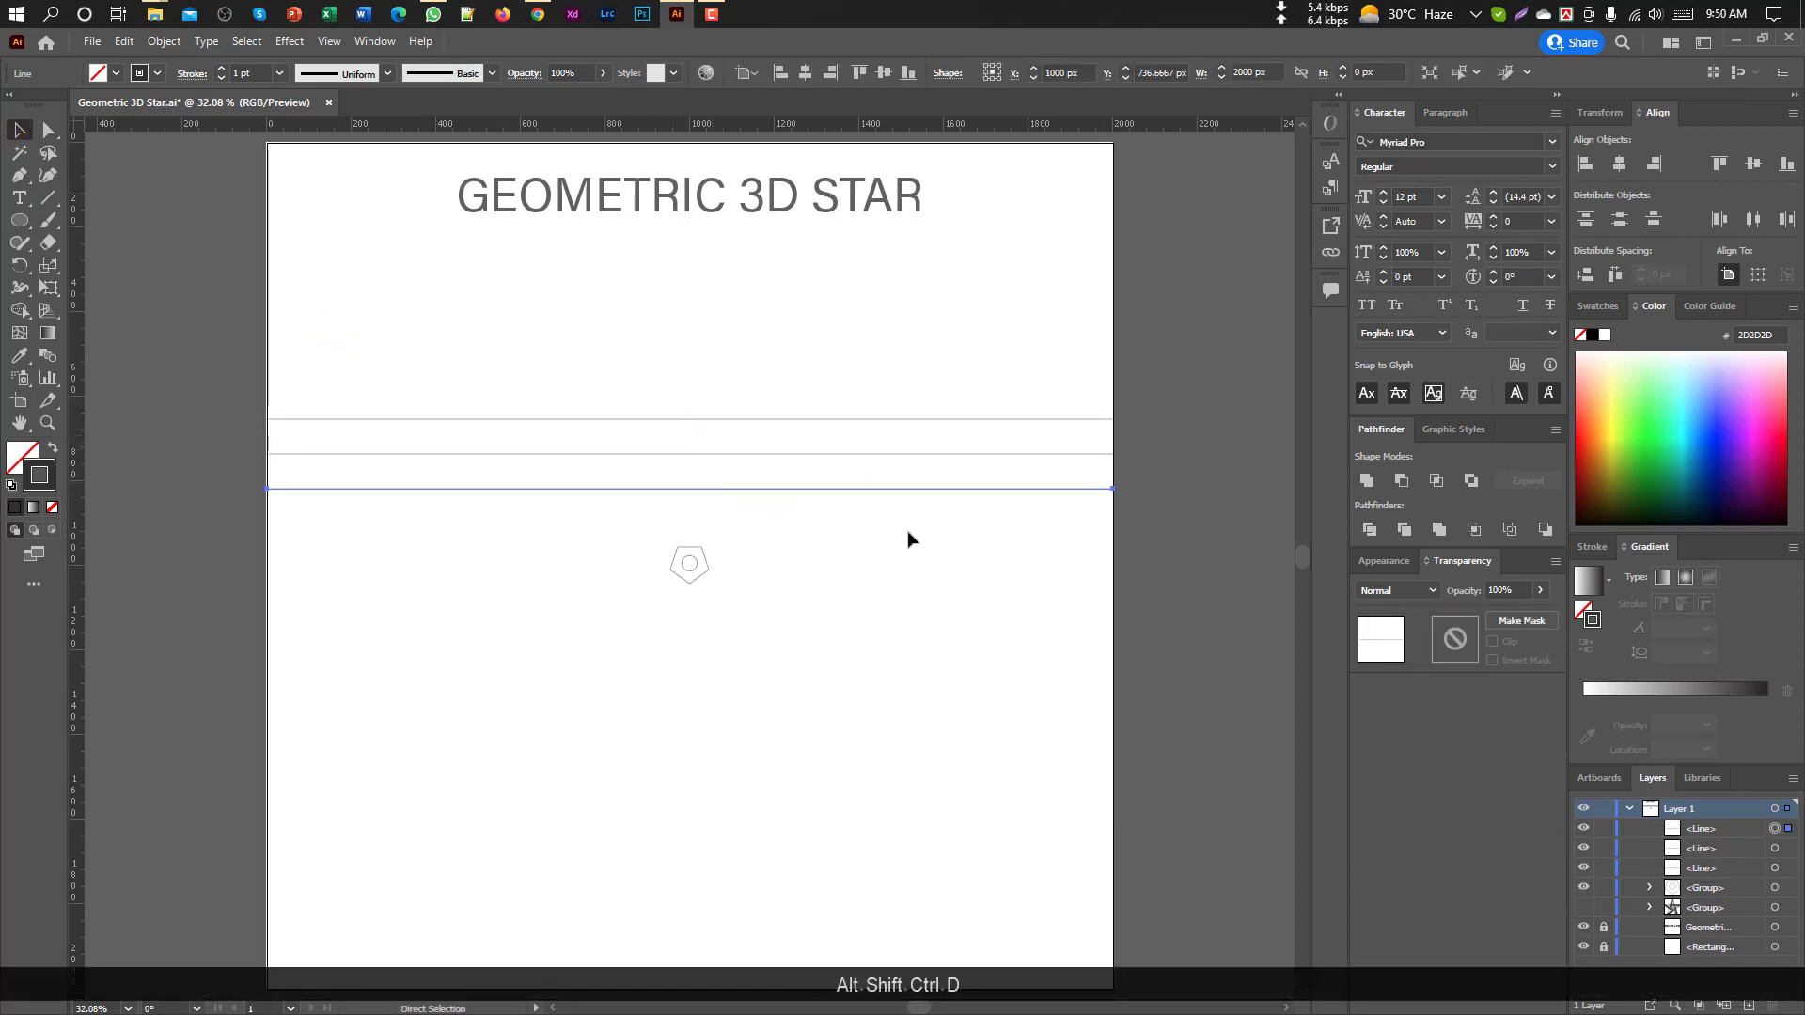
Distribute the three lines vertically with exactly 80 px spacing, using the uppermost line as the key object
left_click_drag(931, 561, 934, 375)
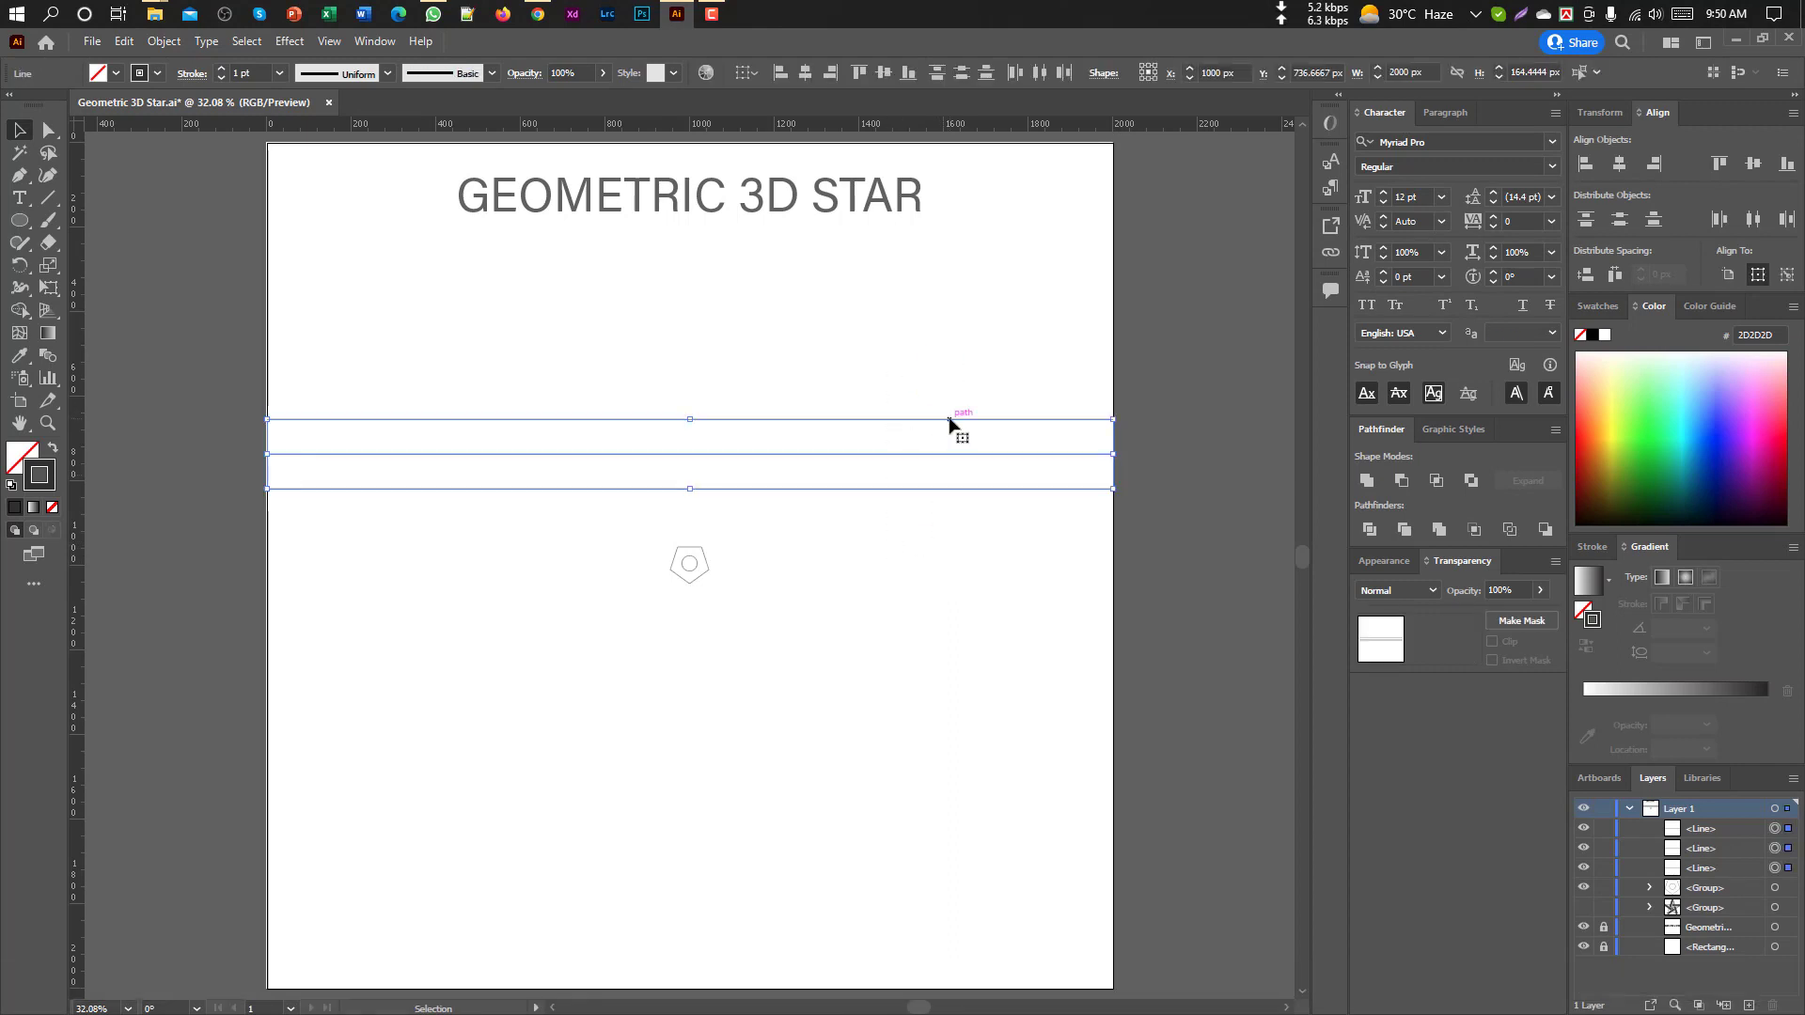
left_click(949, 419)
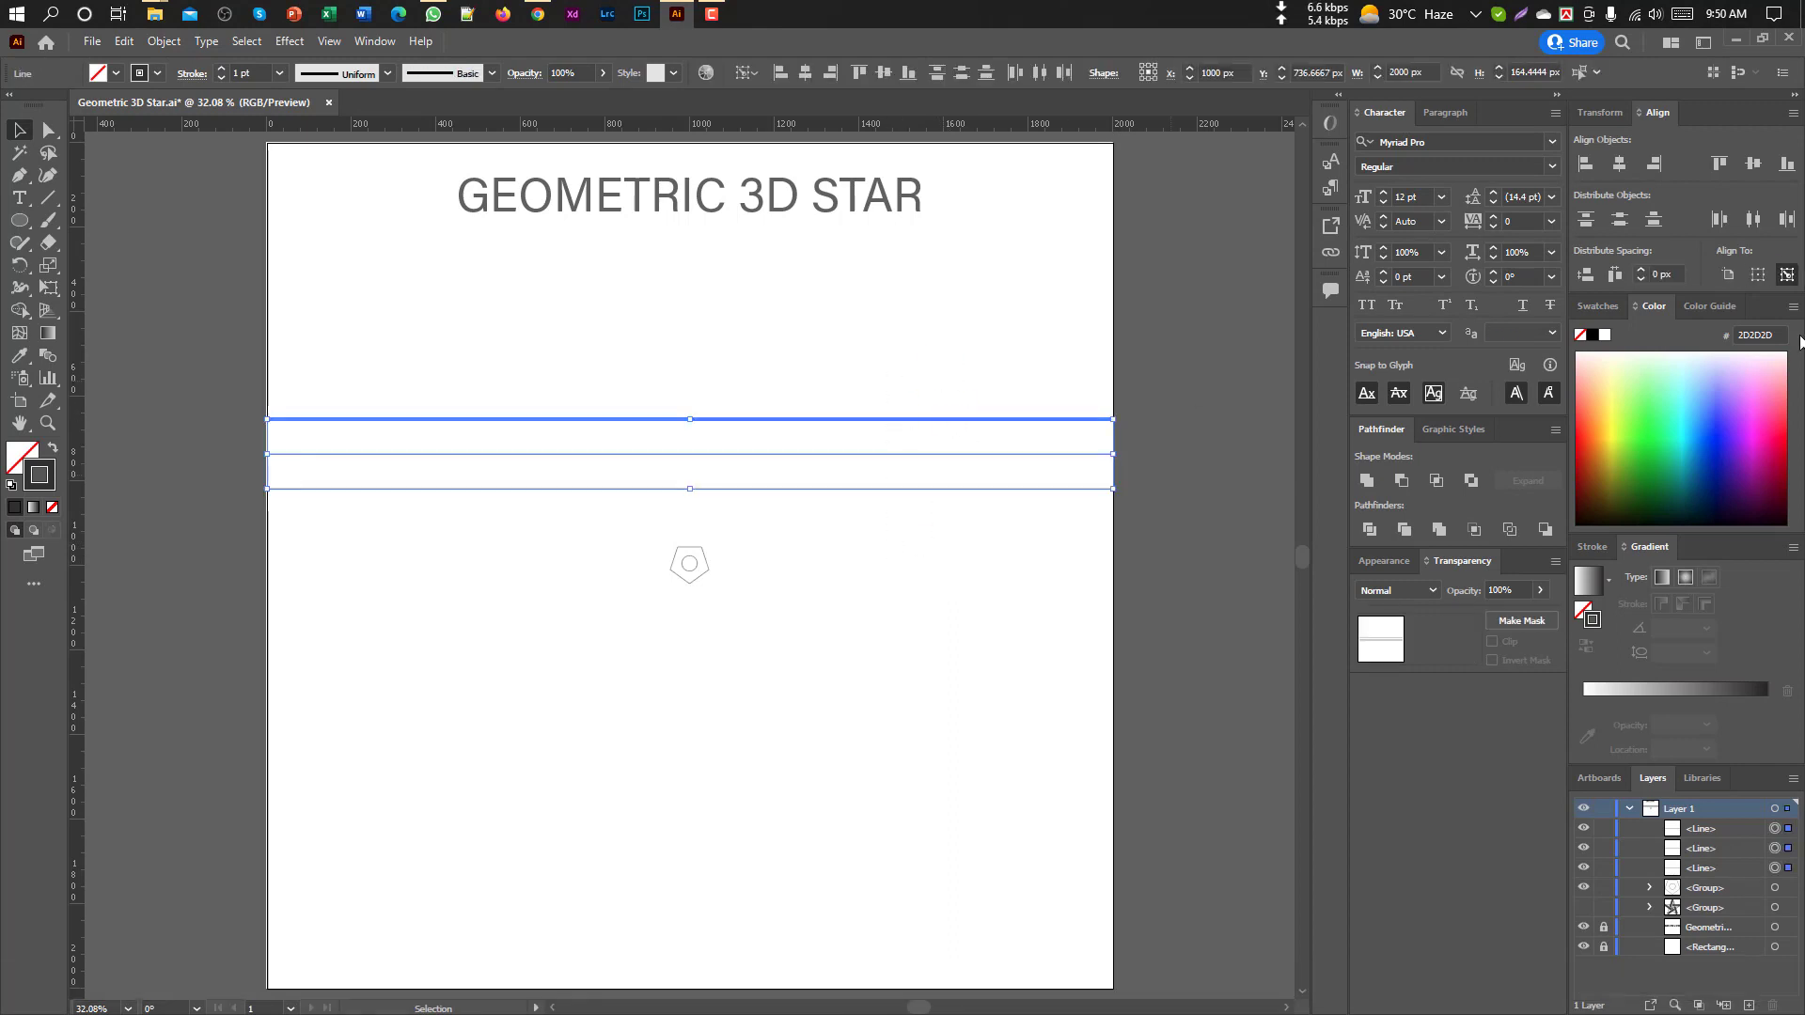
left_click(1674, 274)
type("80")
left_click(1613, 274)
Group the three horizontal lines
left_click_drag(894, 375, 947, 532)
key("ctrl")
key("ctrl+g")
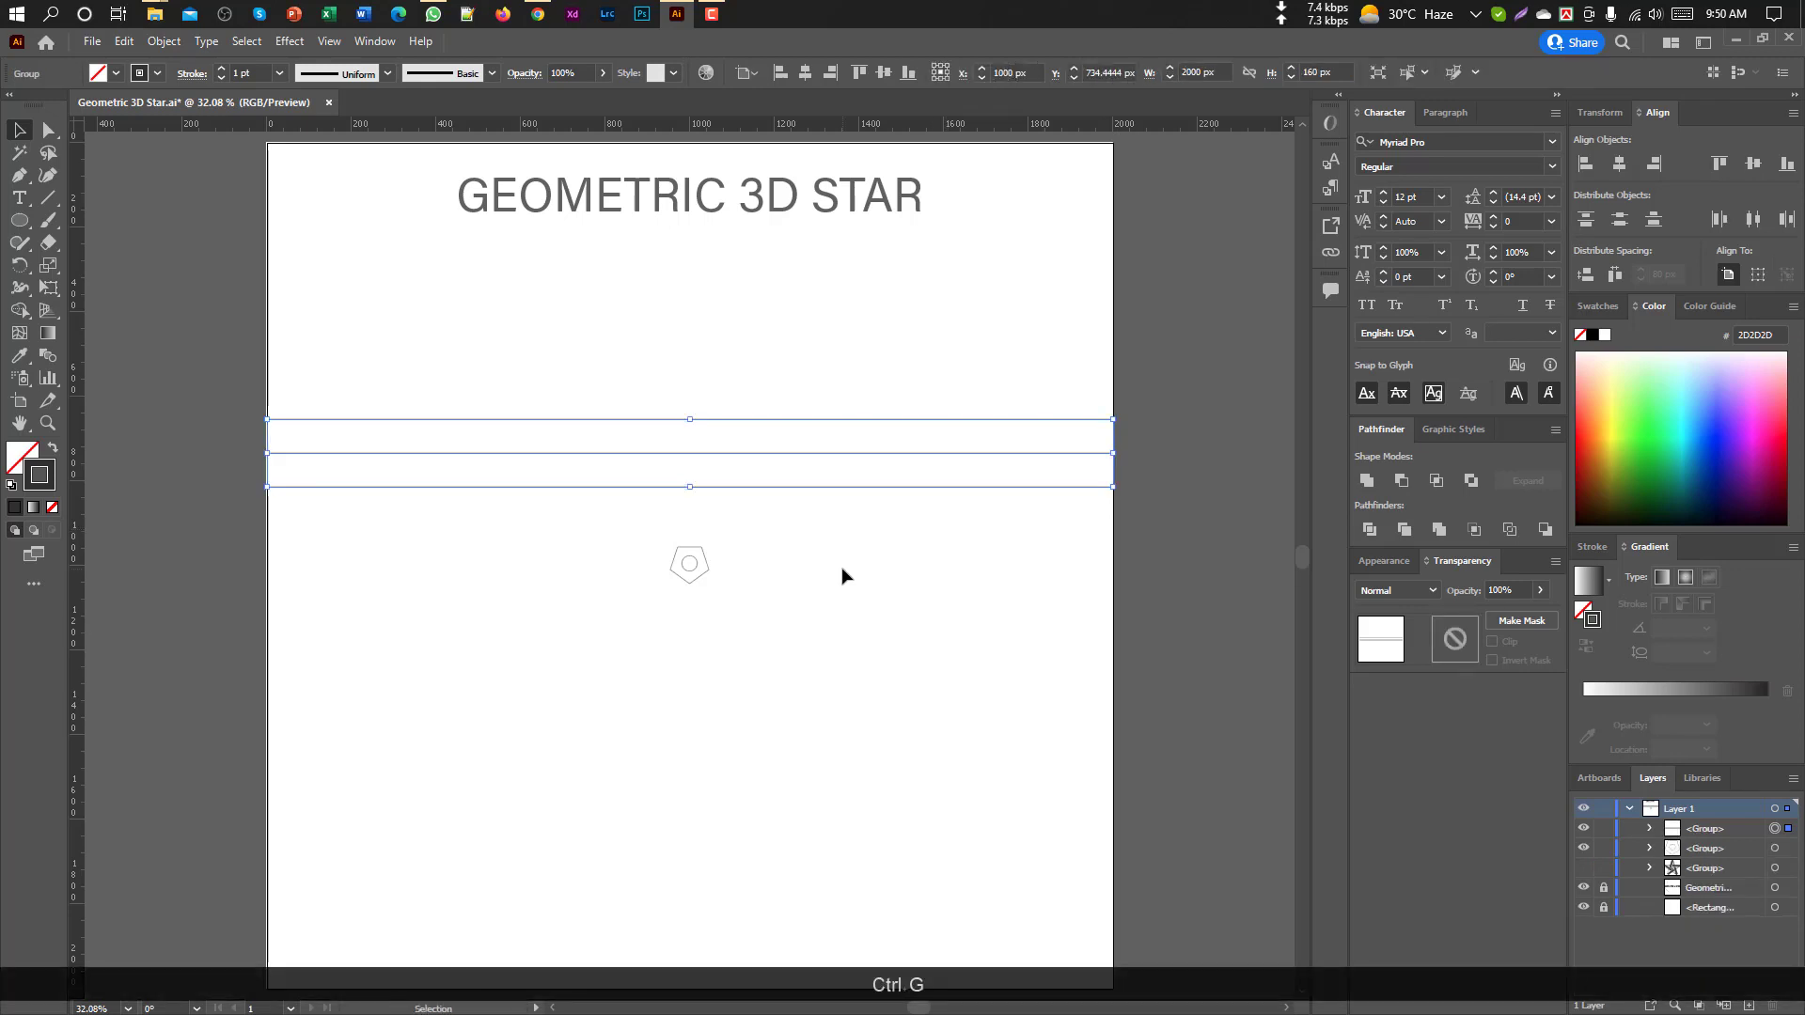
left_click(746, 544)
Set the line group flush against the pentagon's top edge with 0 px vertical spacing, using the pentagon group as key object
scroll(740, 534, "up", 2, "alt")
left_click(732, 459)
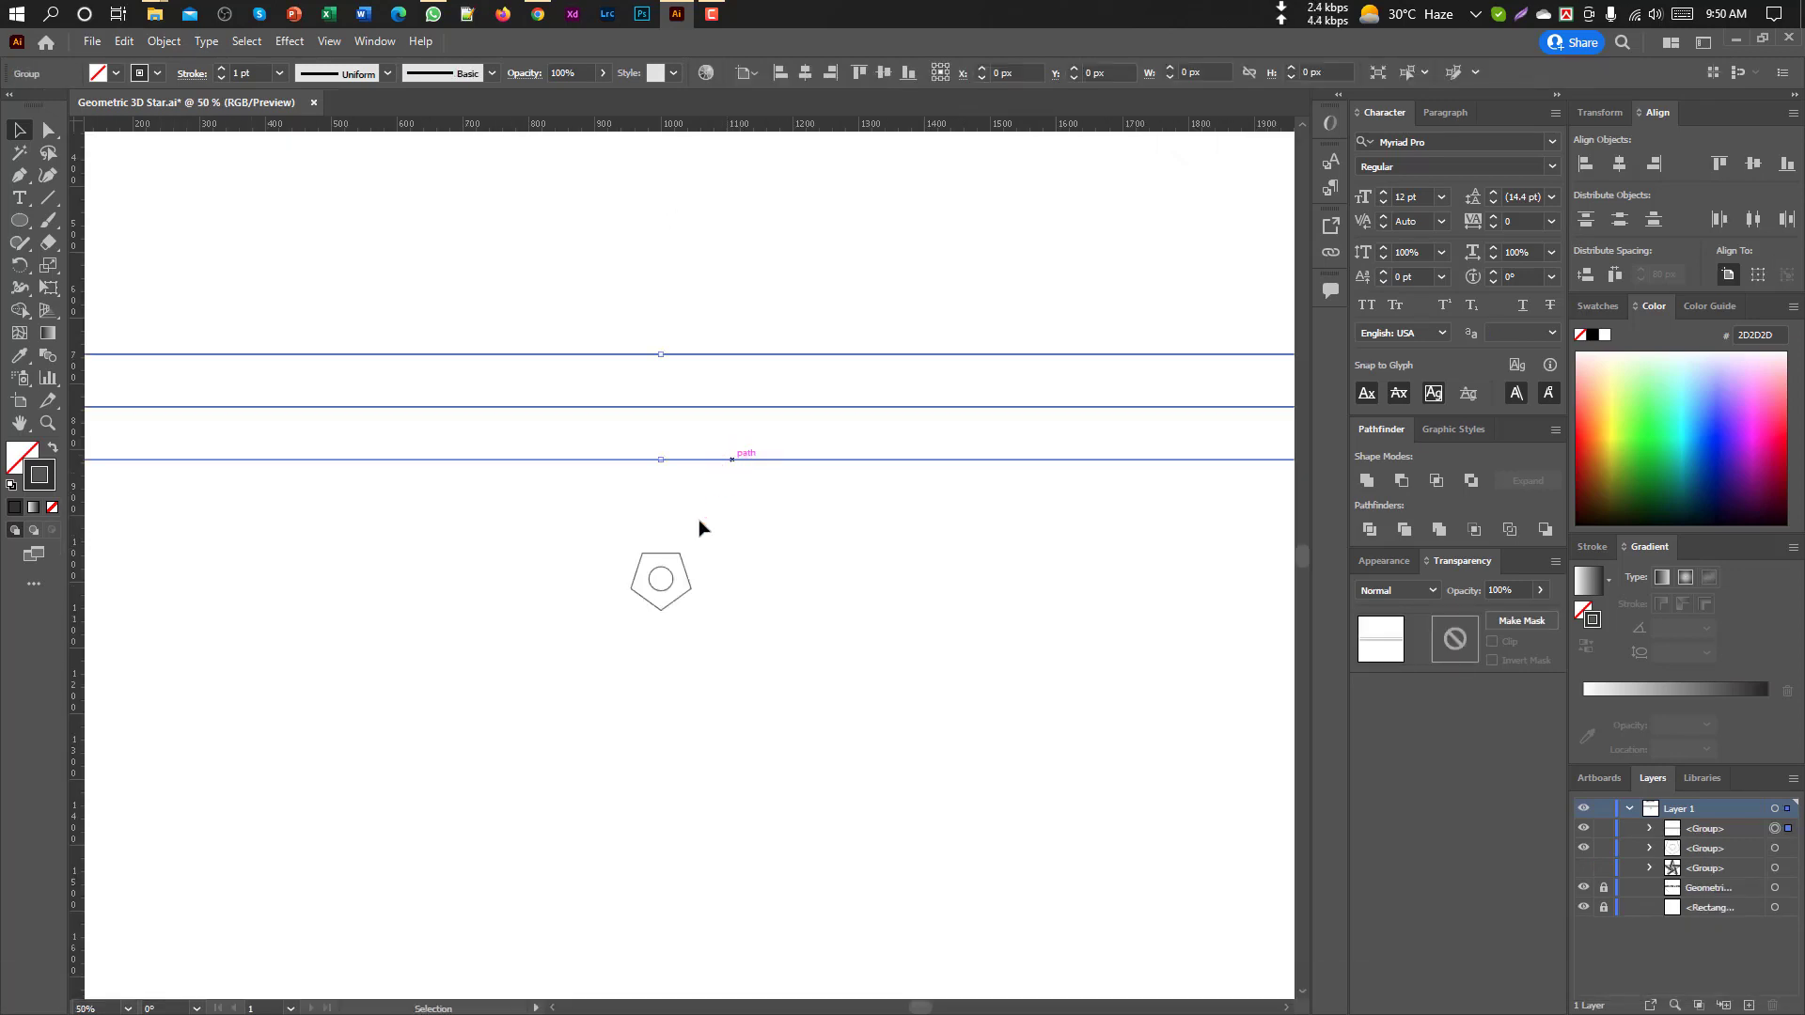
left_click(658, 556, "shift")
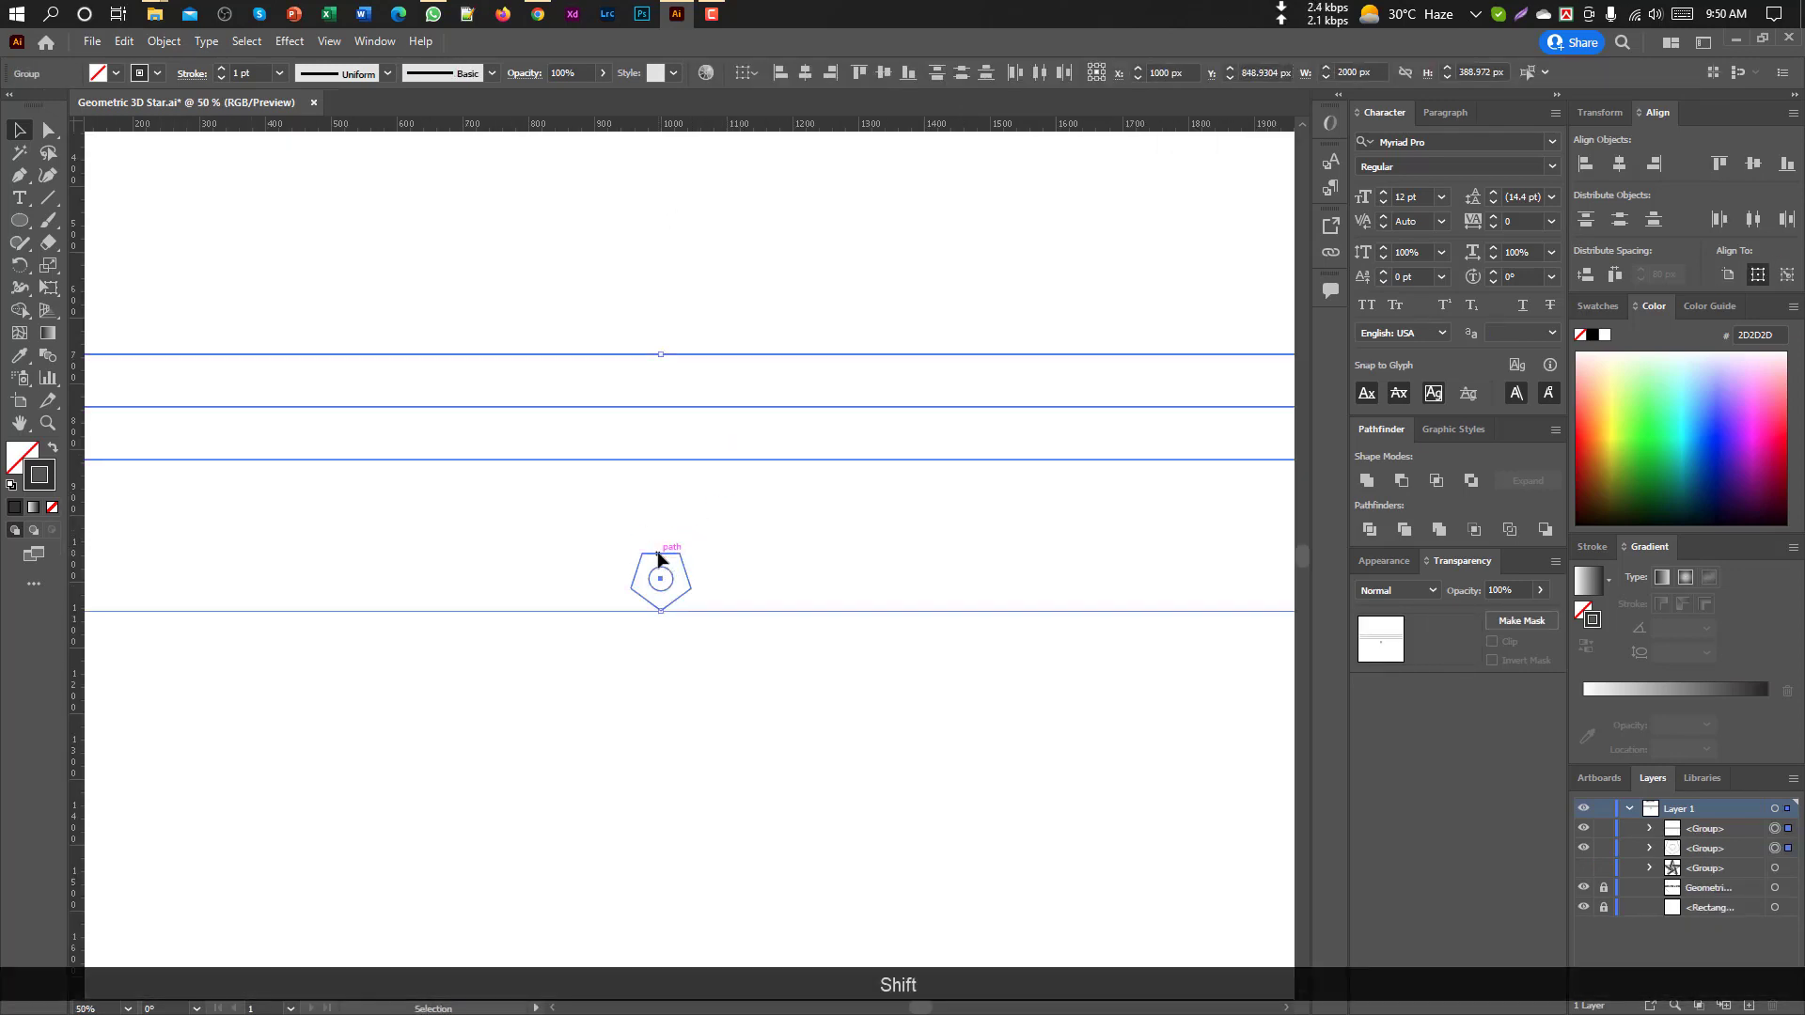
left_click(658, 557)
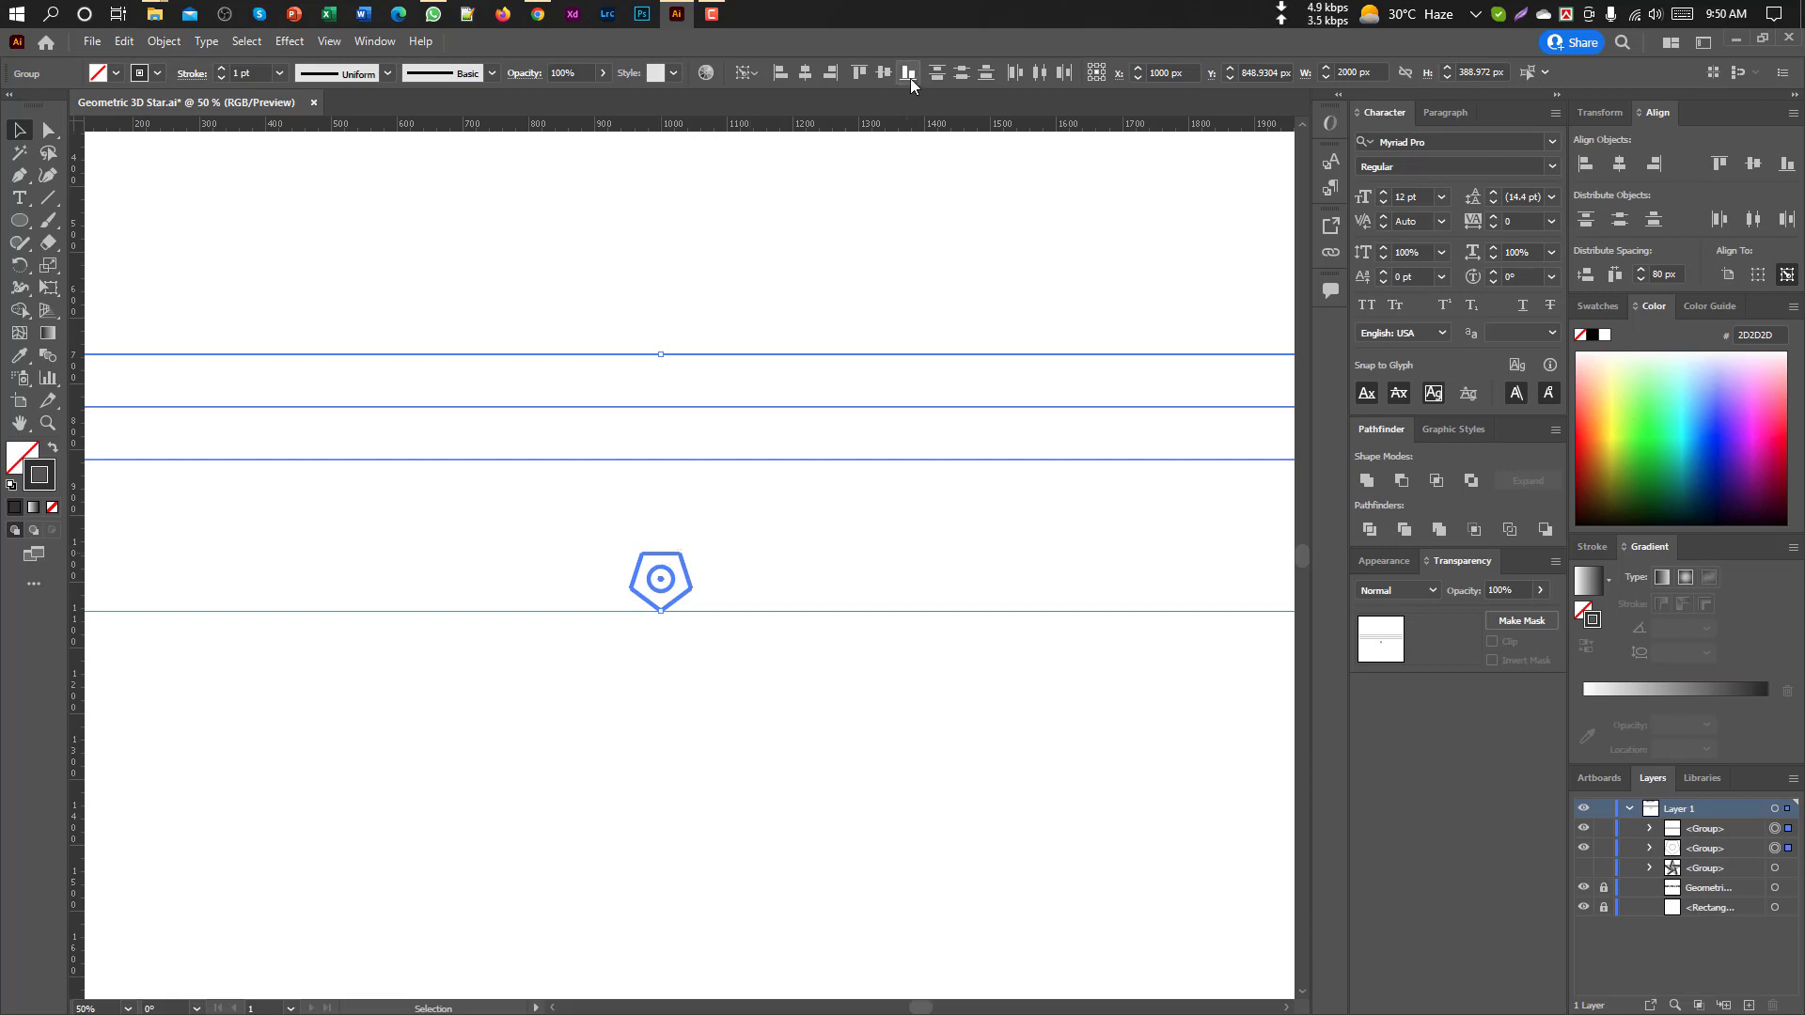
left_click(1679, 274)
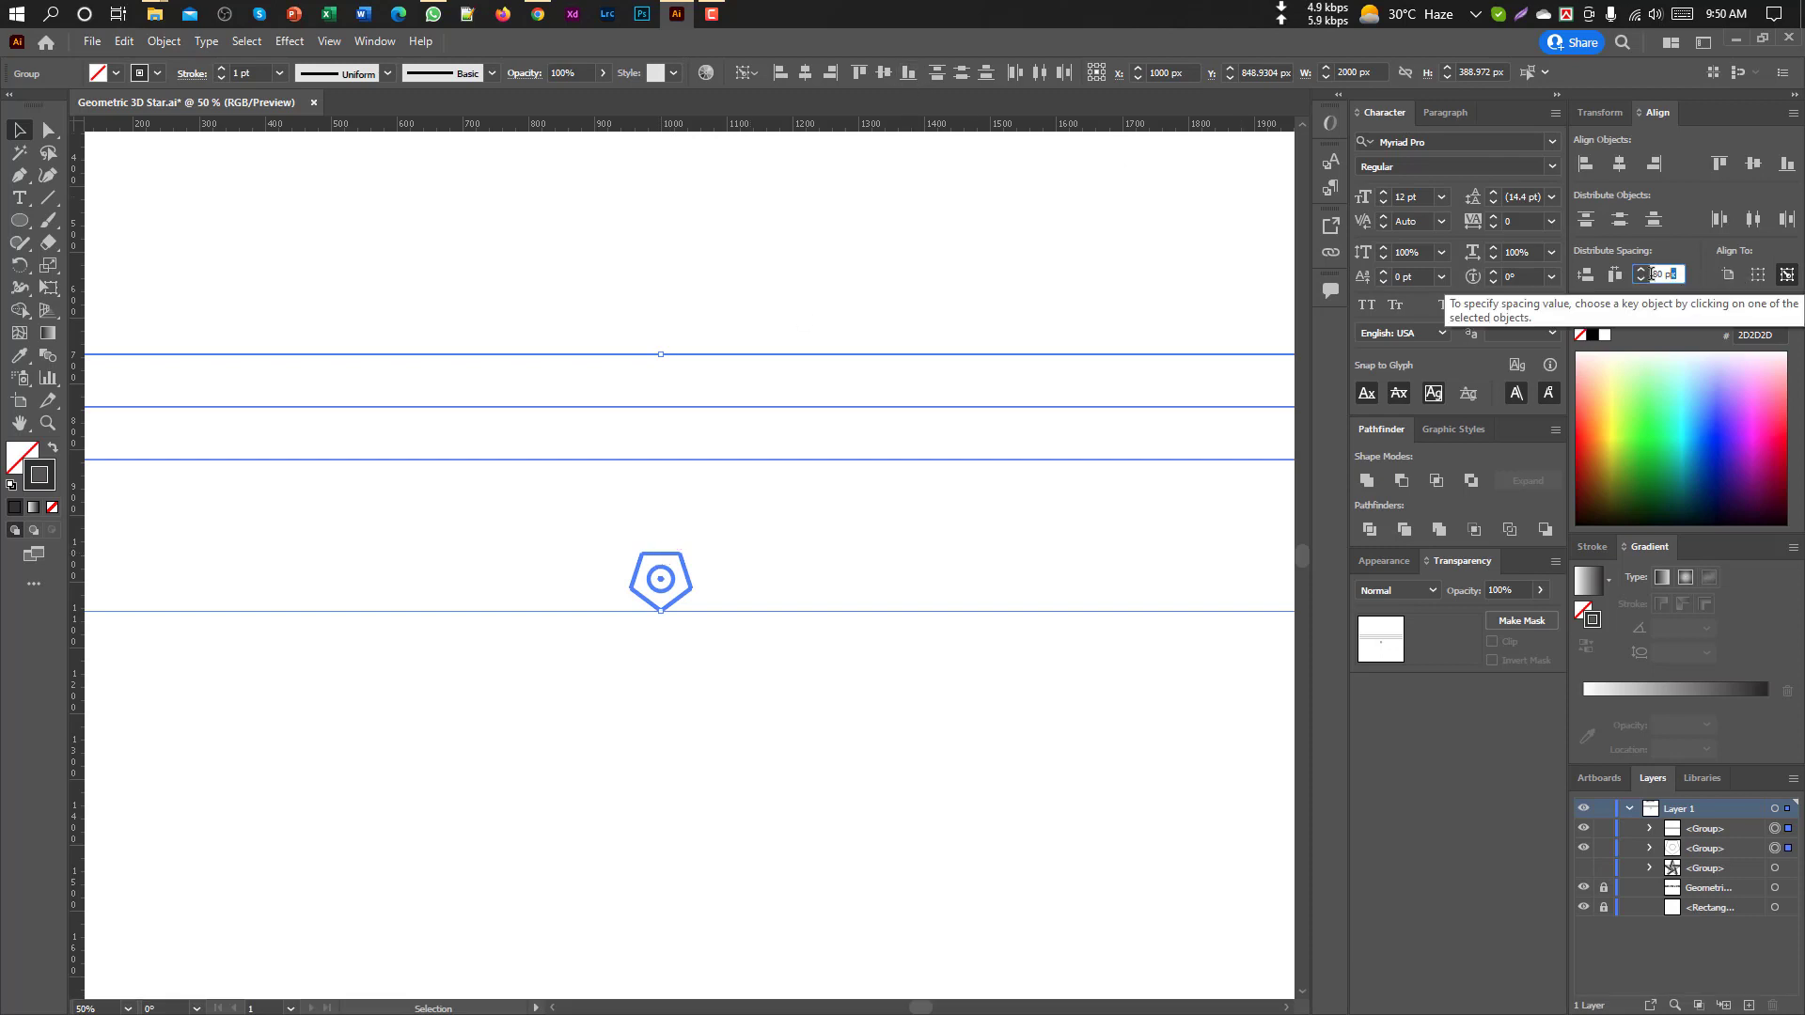
type("0")
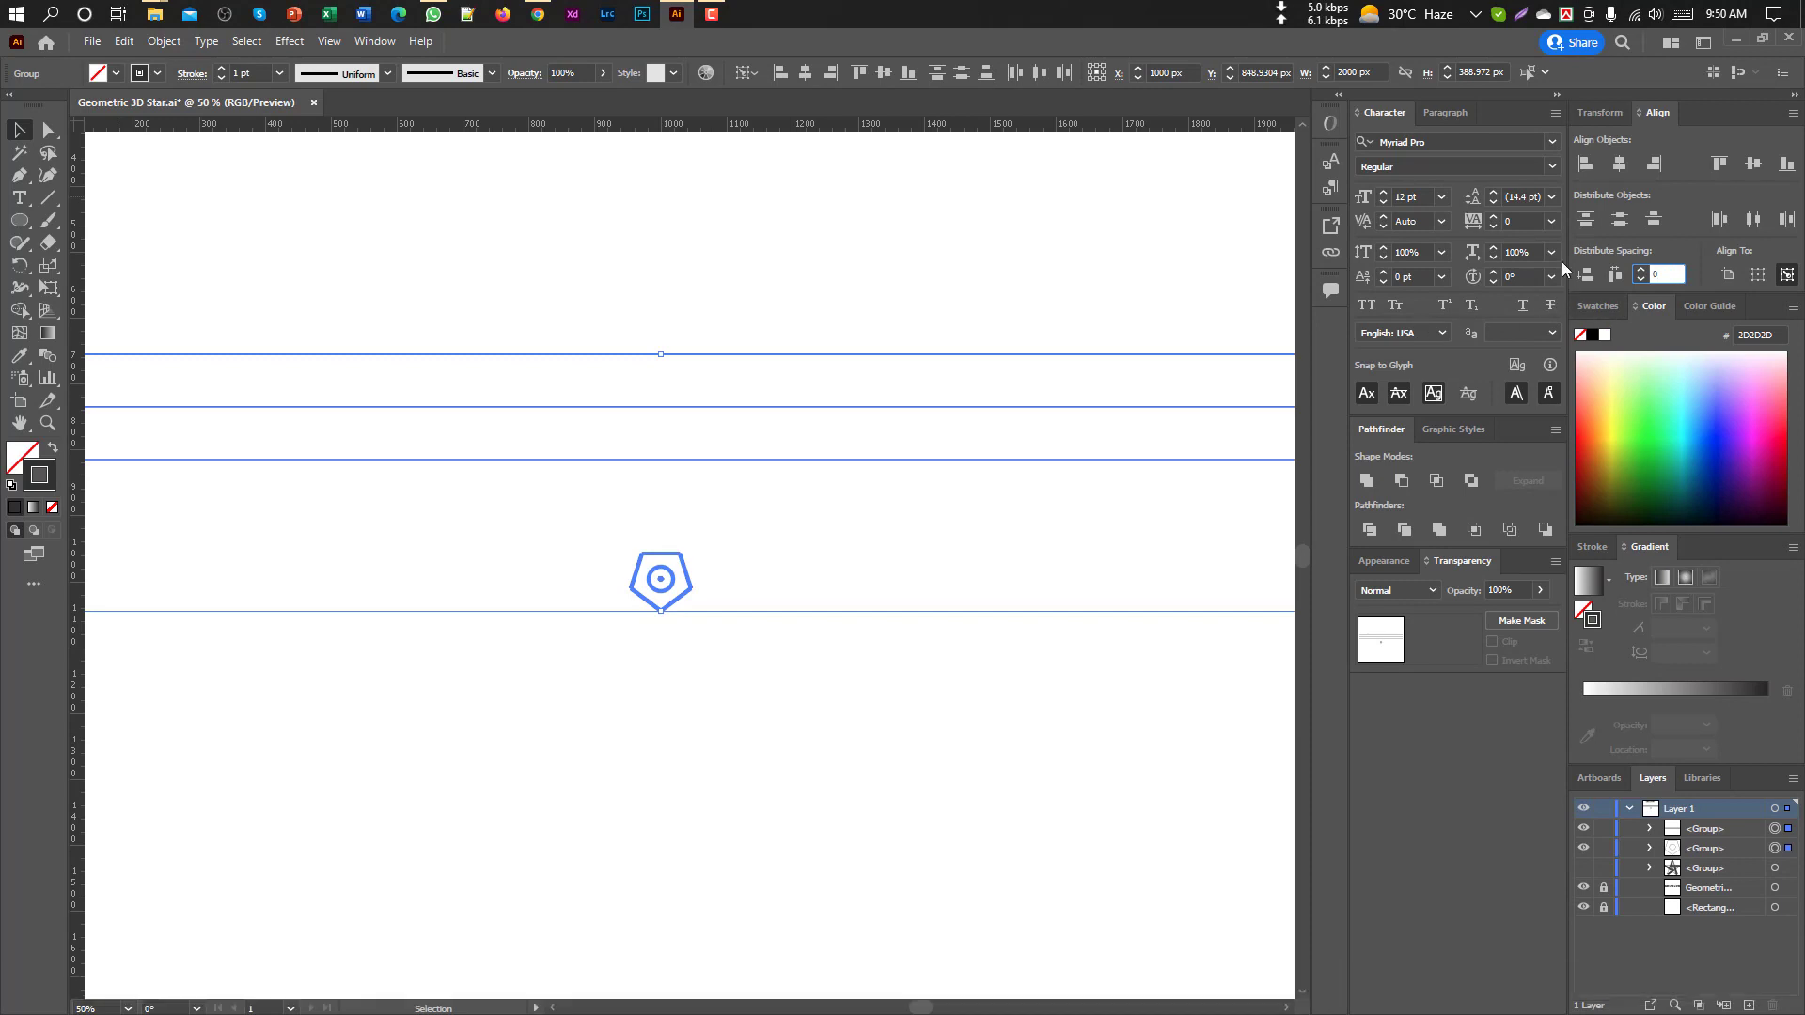
left_click(1585, 279)
left_click(800, 746)
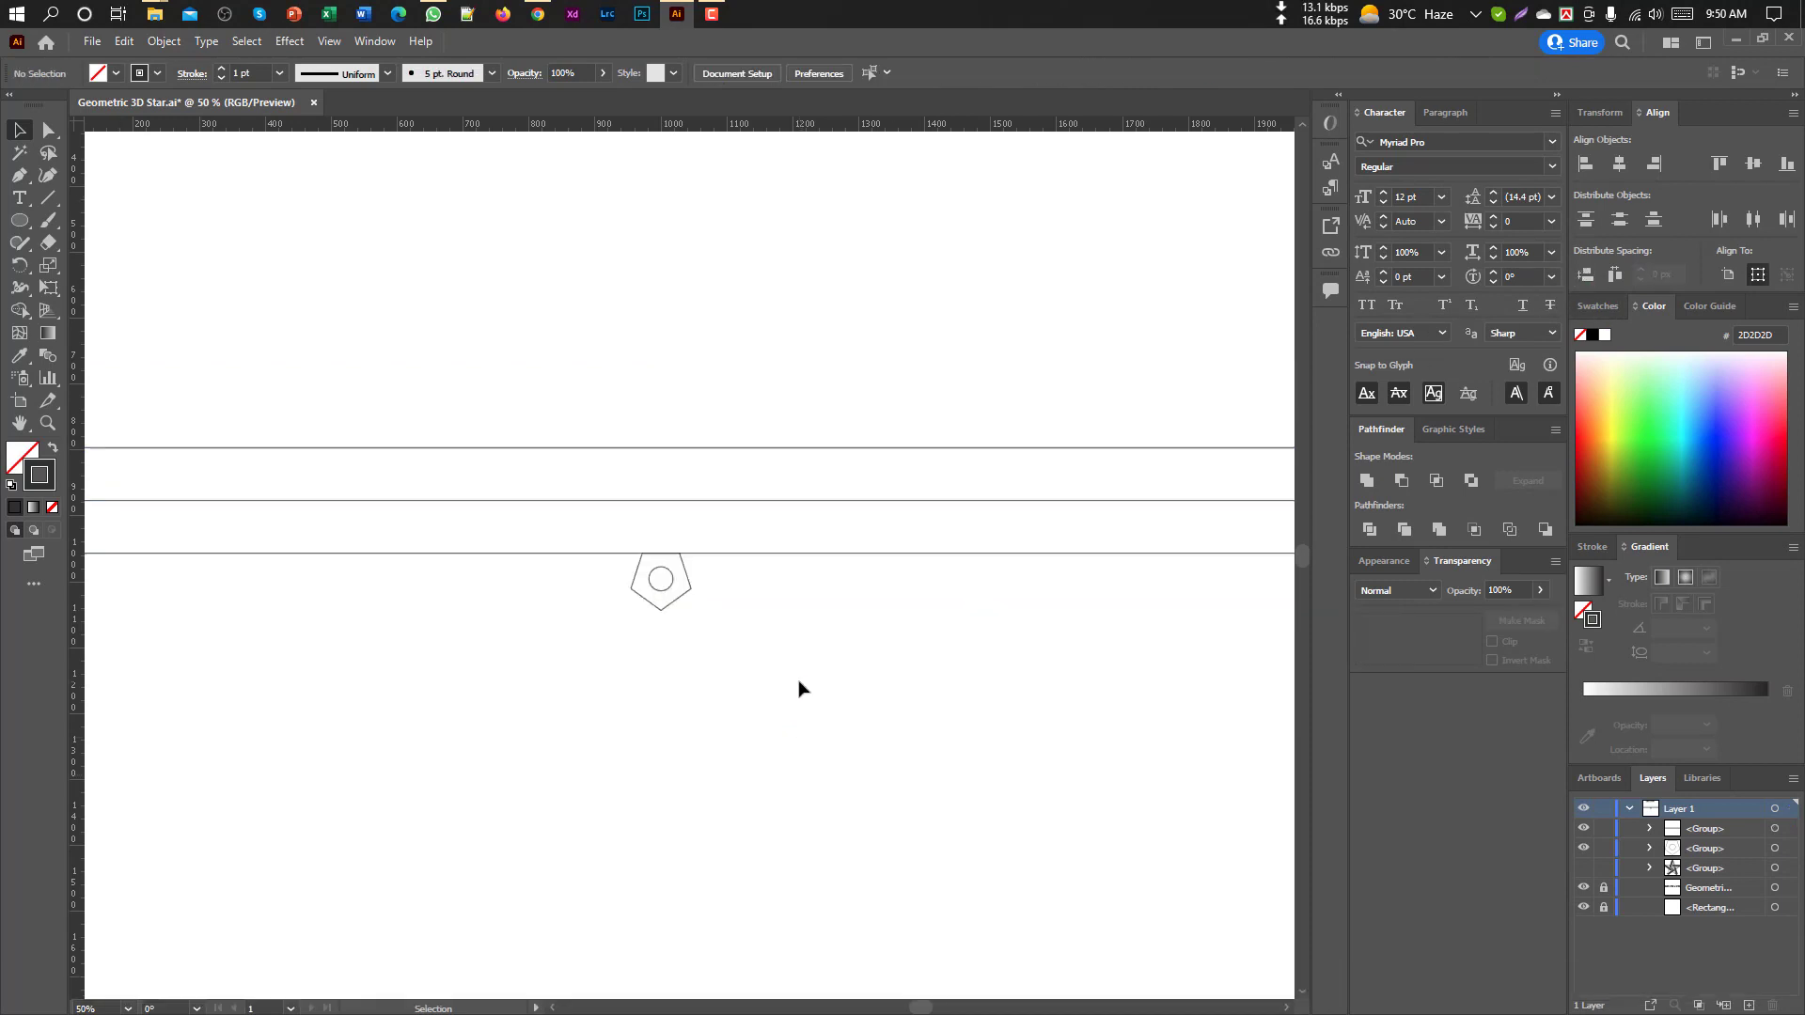
Create a copy of the three-line group rotated by 360/5 degrees around the centre of the circle
scroll(799, 689, "down", 1)
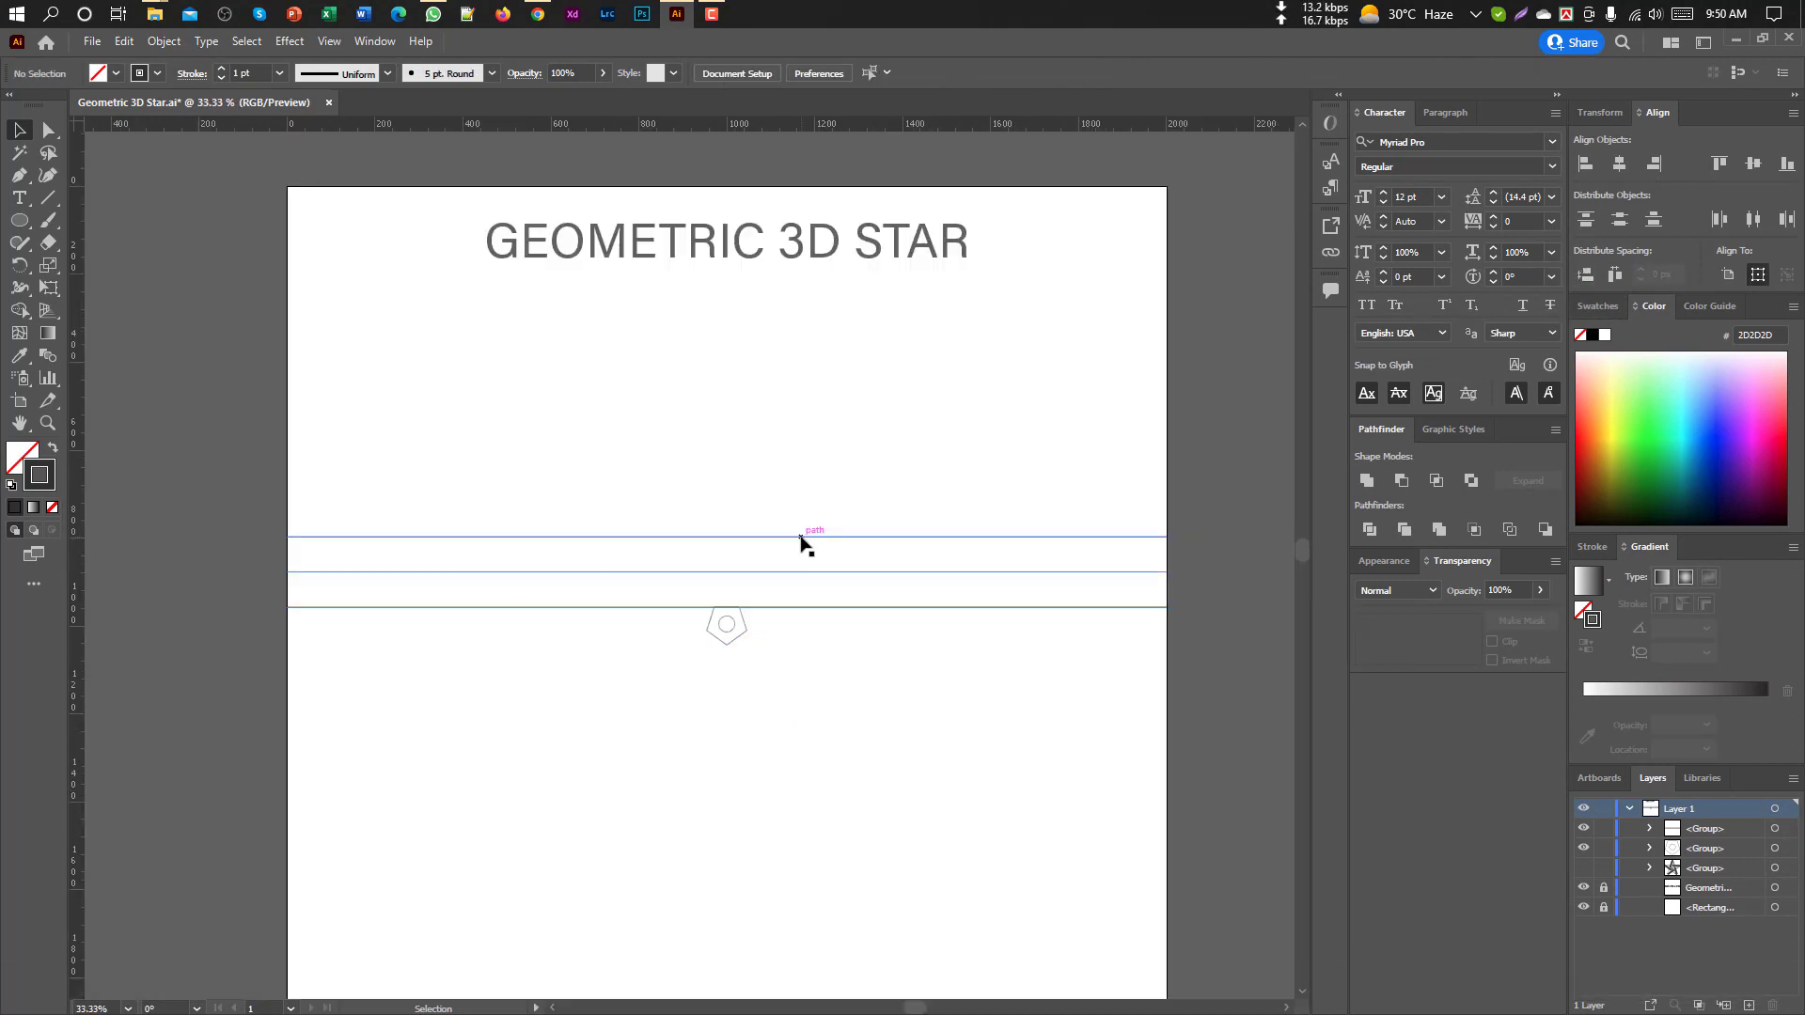
left_click(805, 537)
scroll(804, 555, "down", 1)
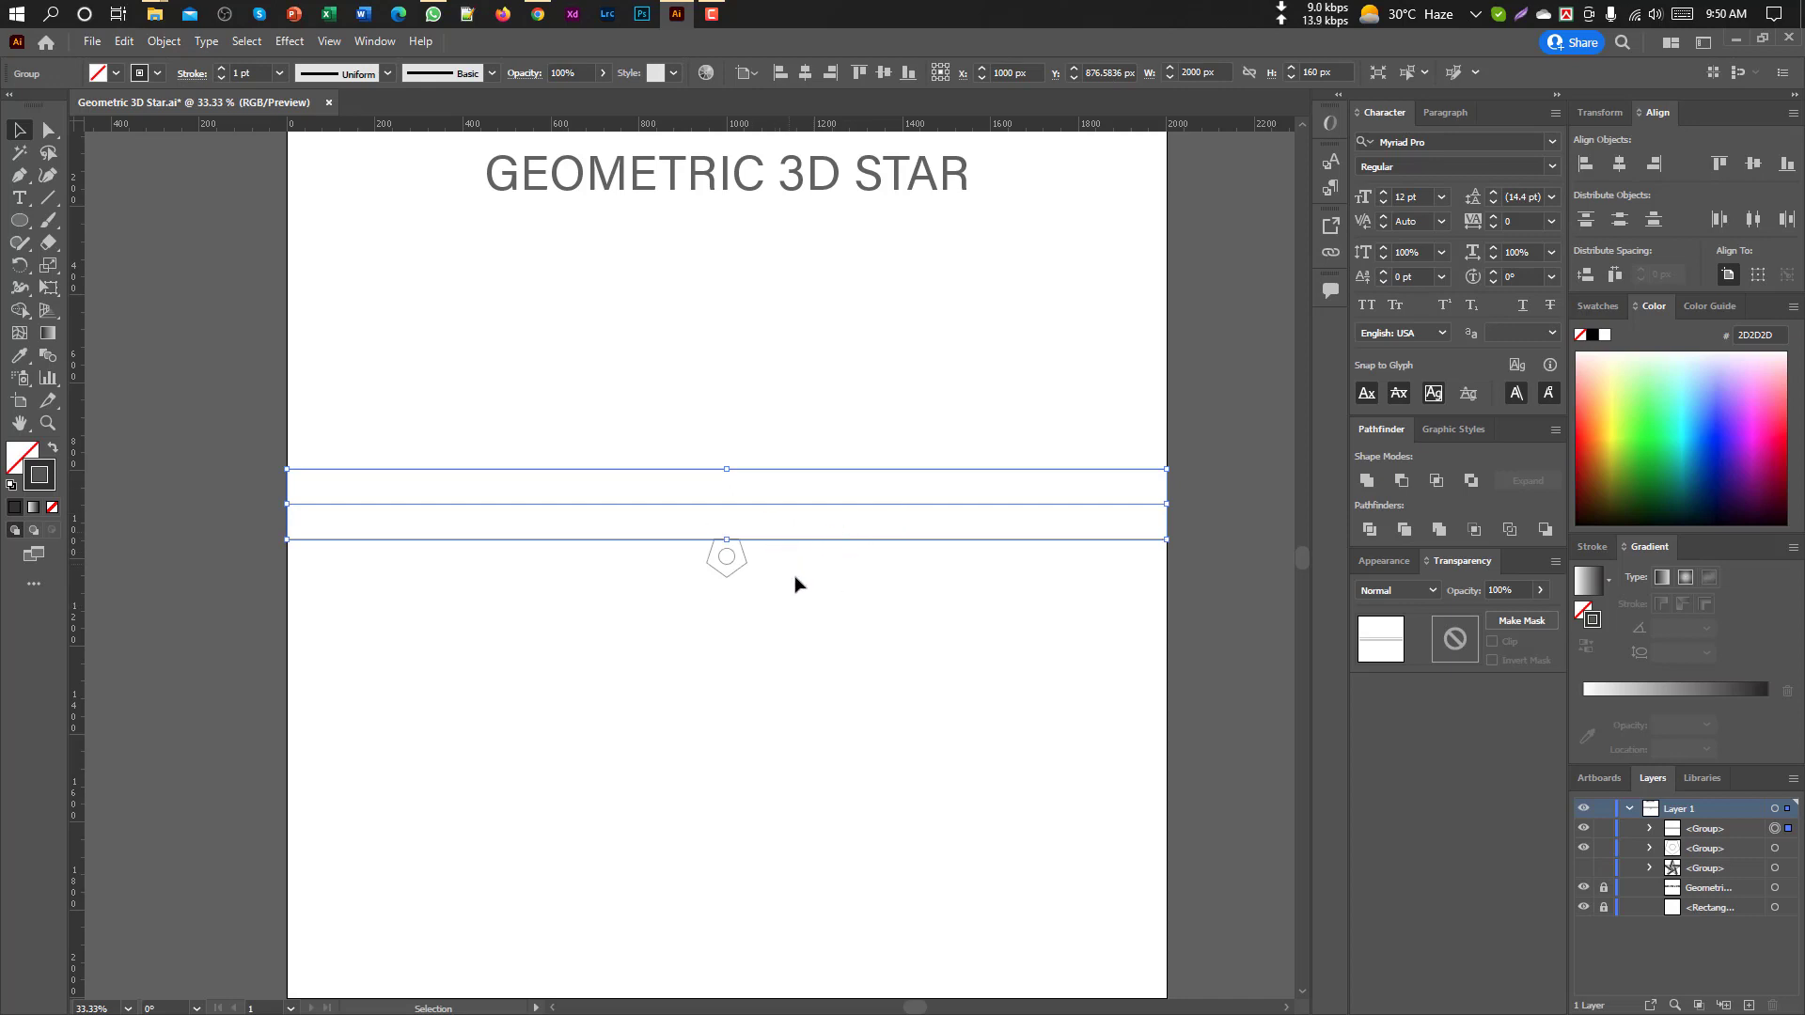
scroll(796, 585, "down", 1)
scroll(737, 552, "up", 1)
scroll(720, 535, "up", 2)
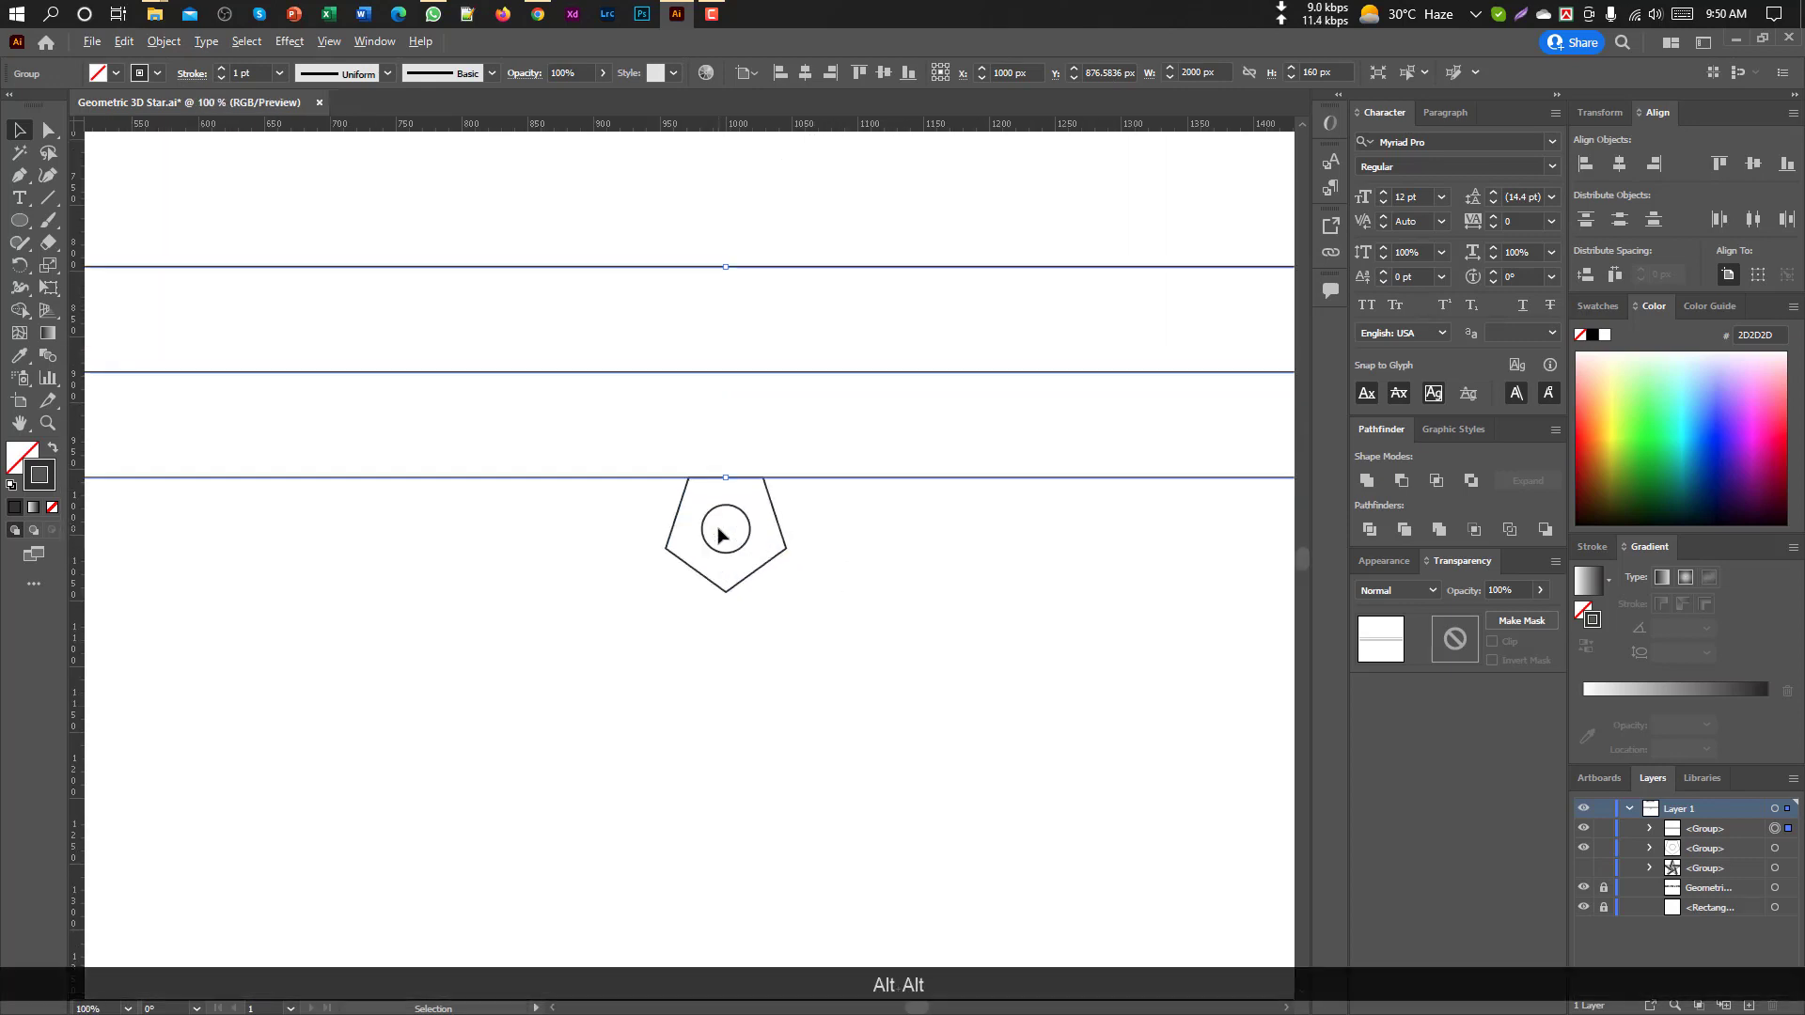
scroll(717, 534, "up", 1)
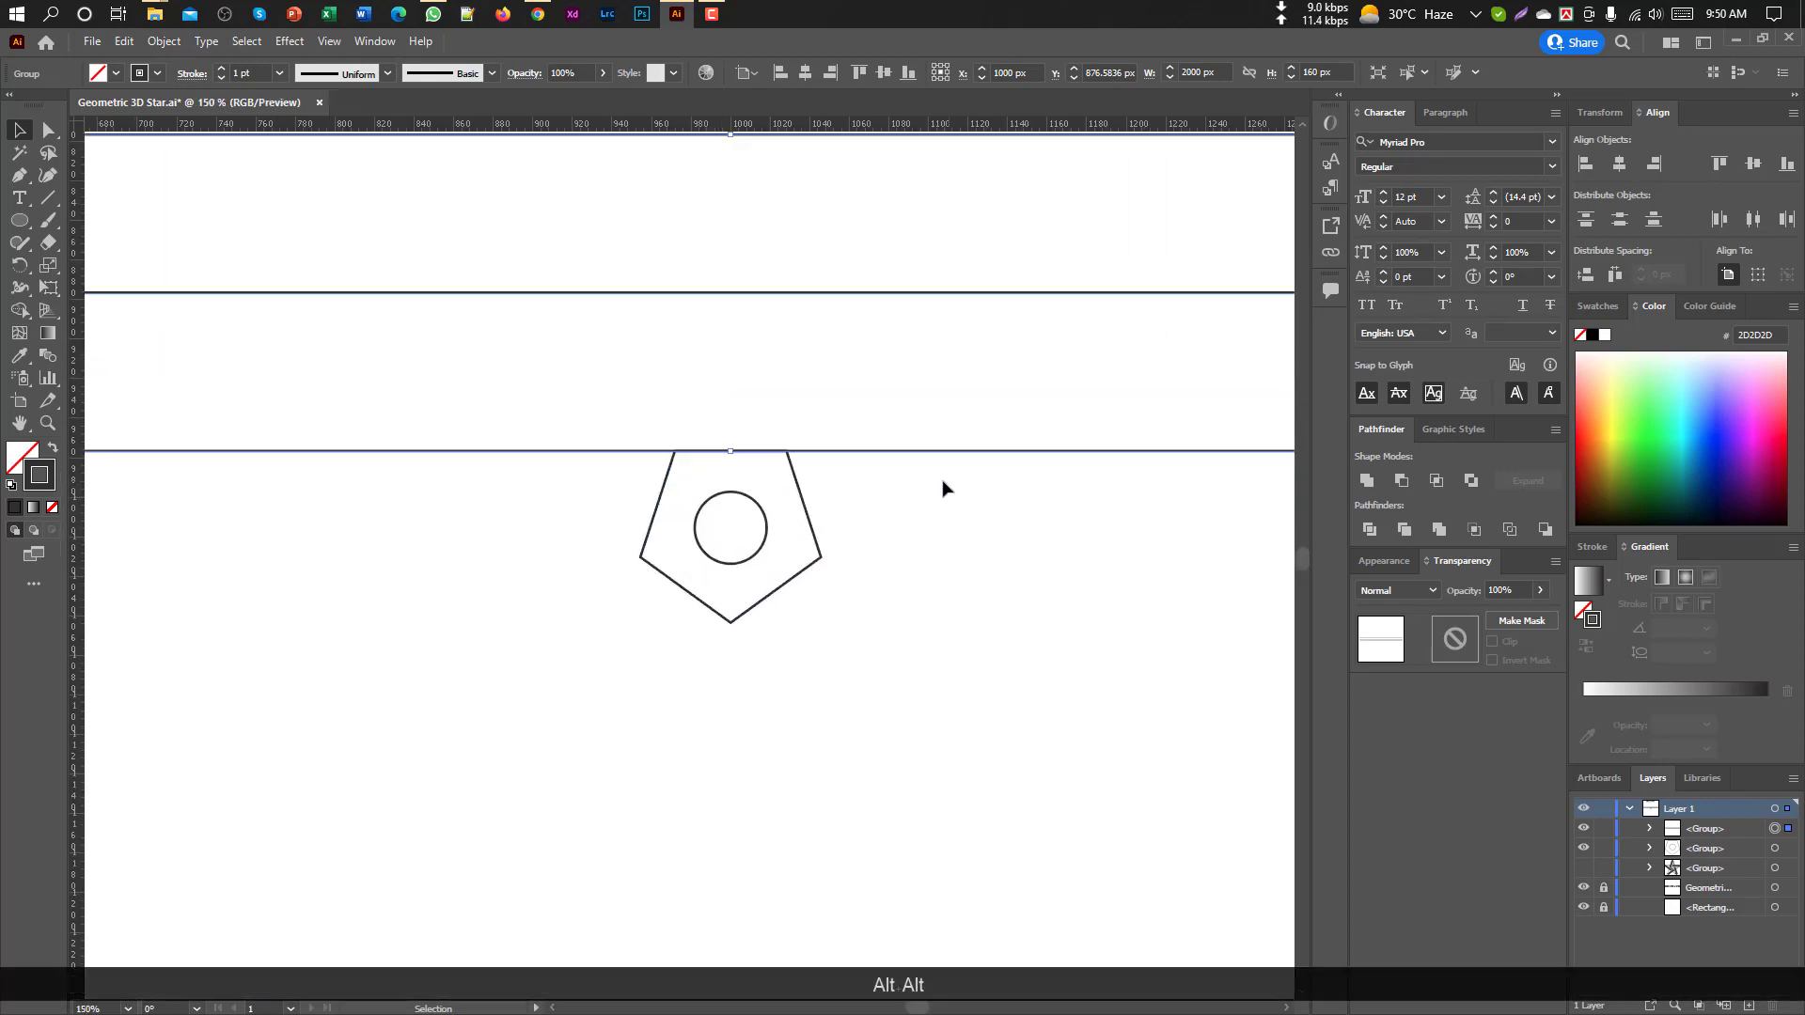
left_click(19, 265)
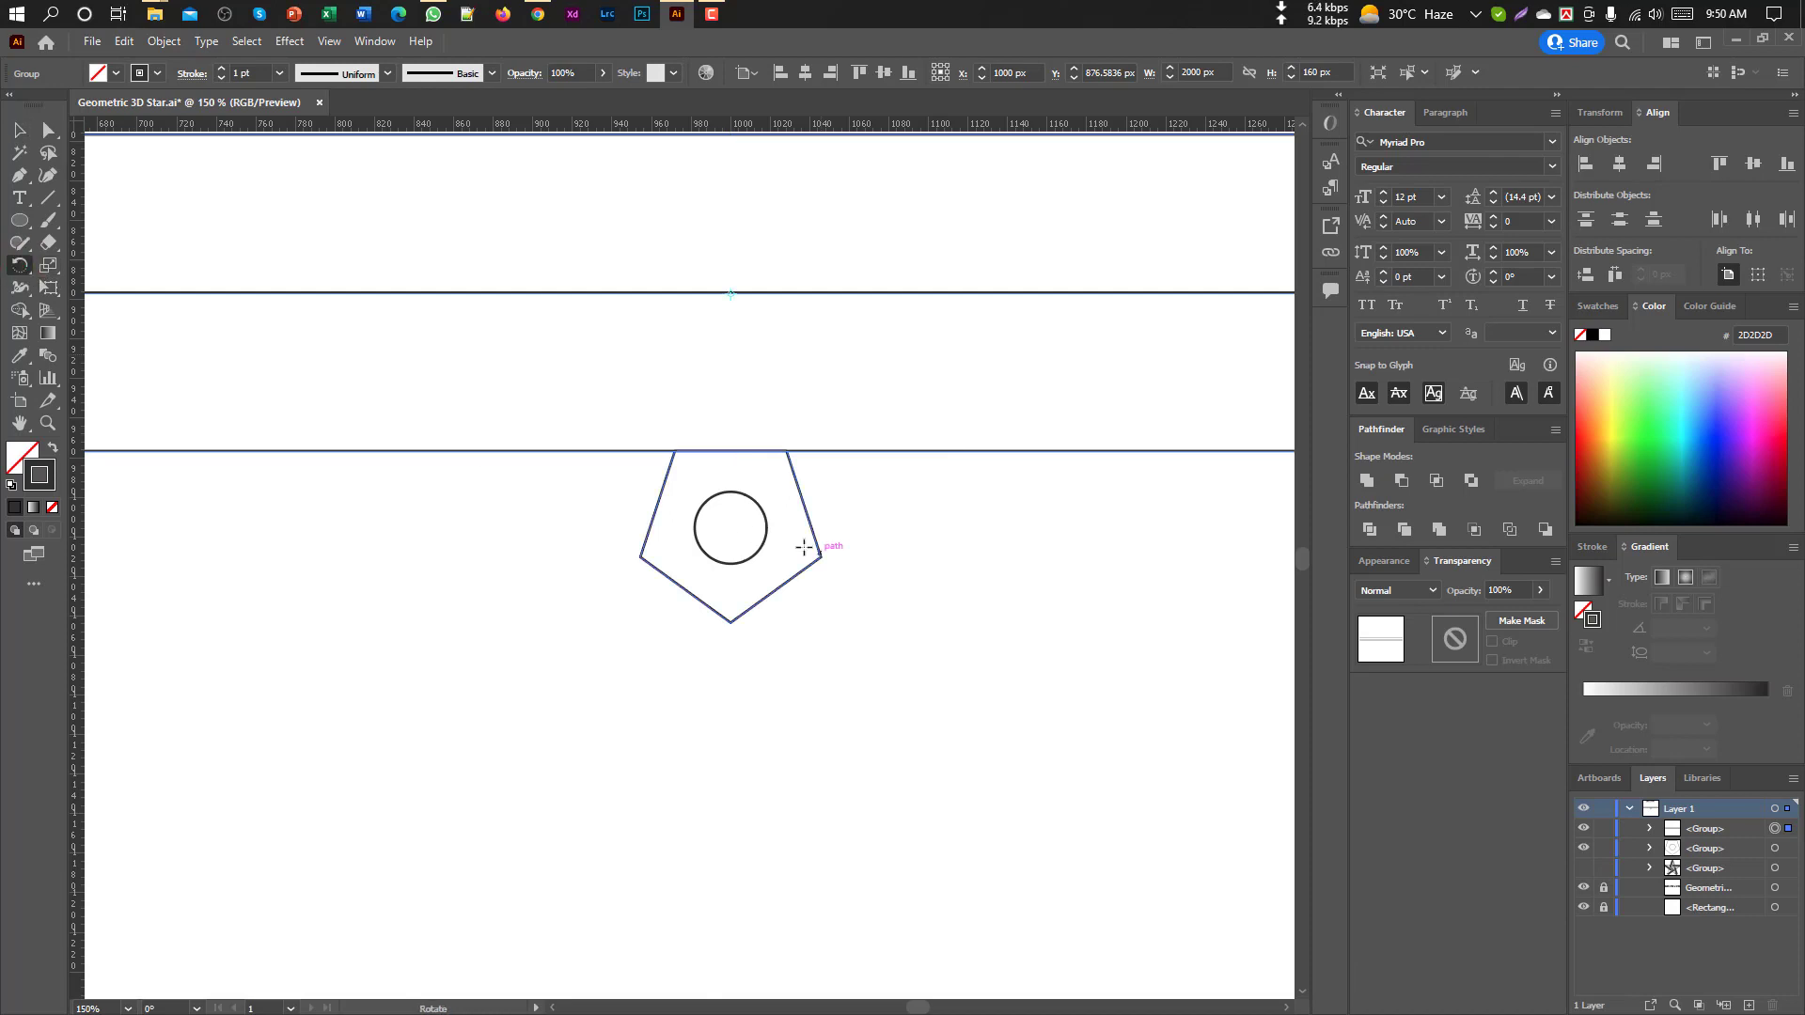
left_click(731, 528, "alt")
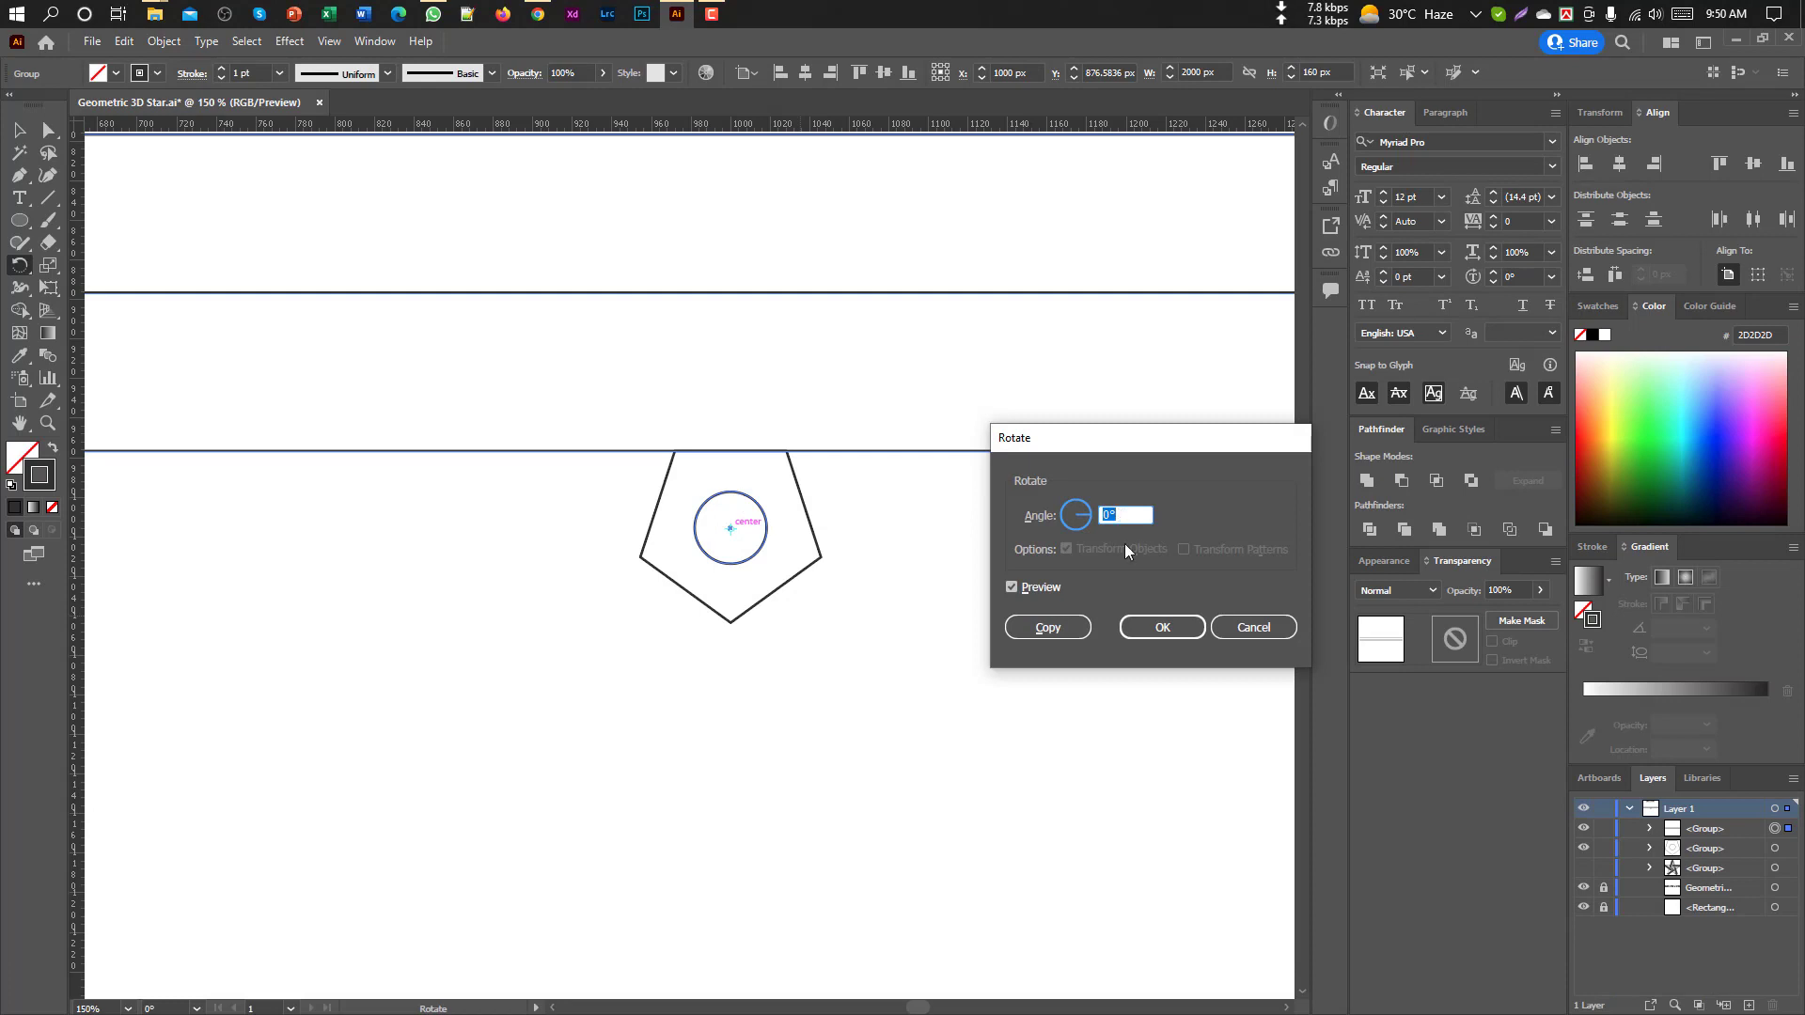
type("360")
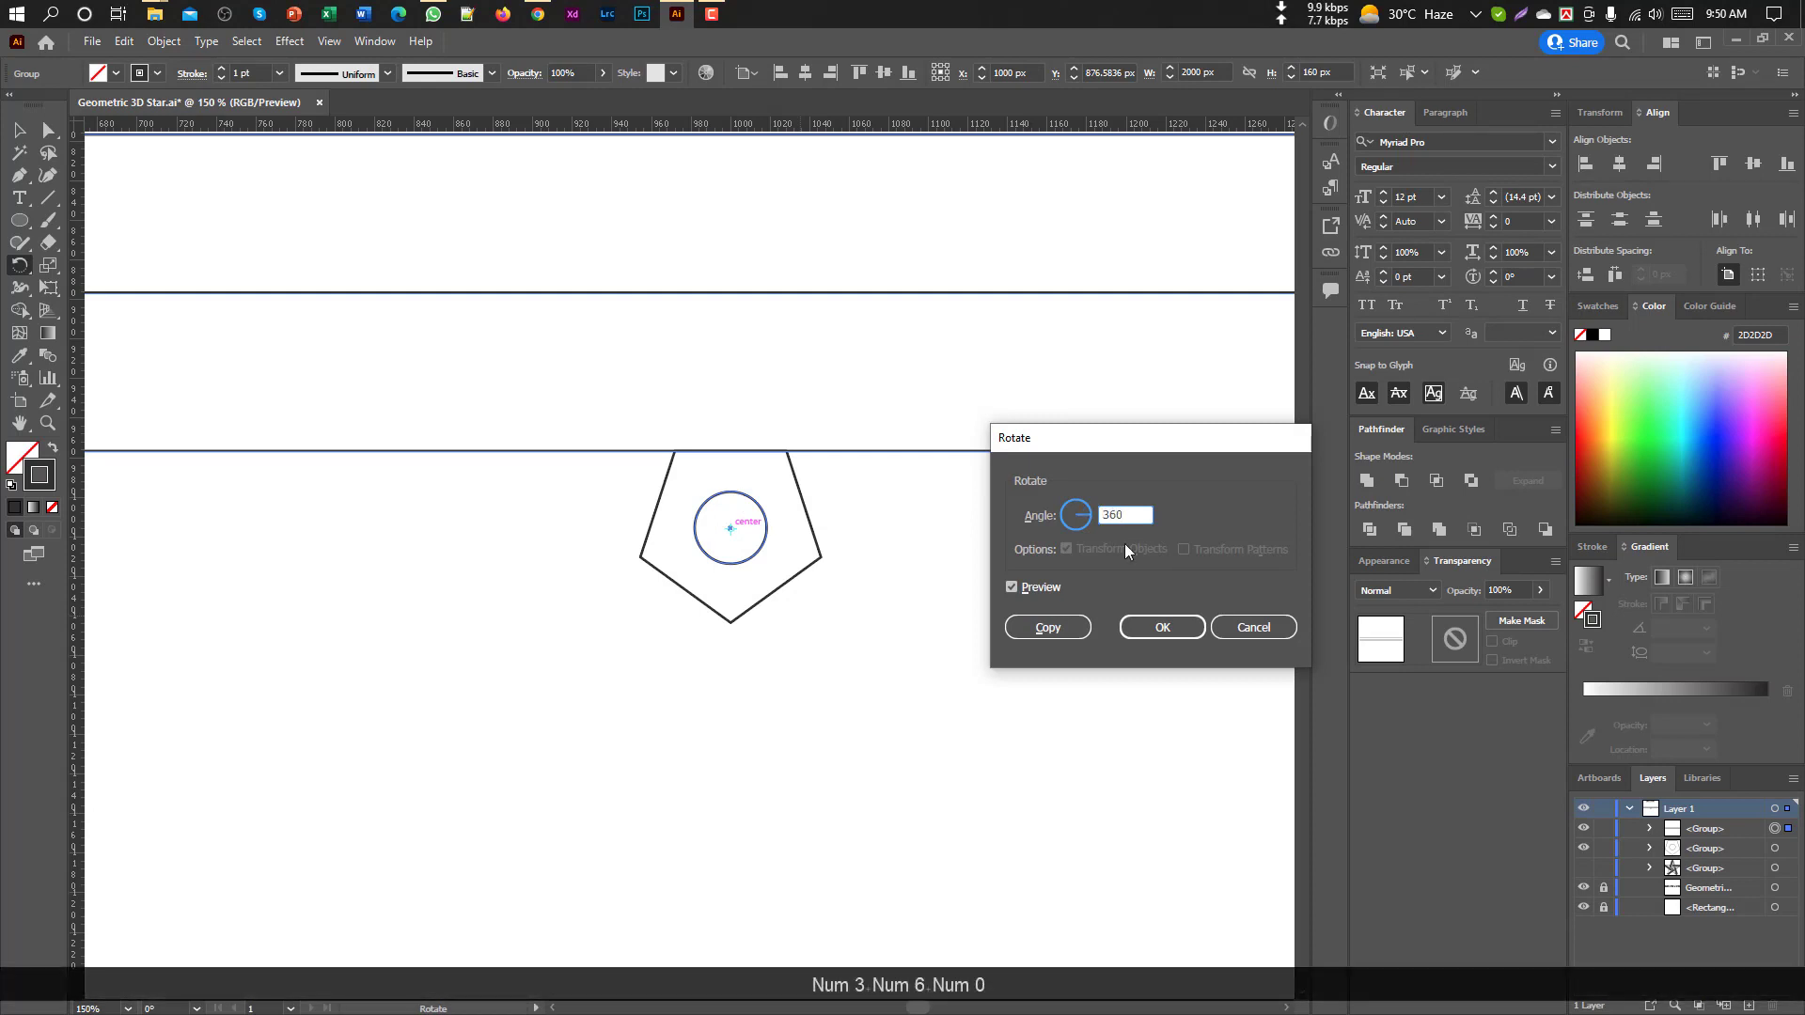
type("/5")
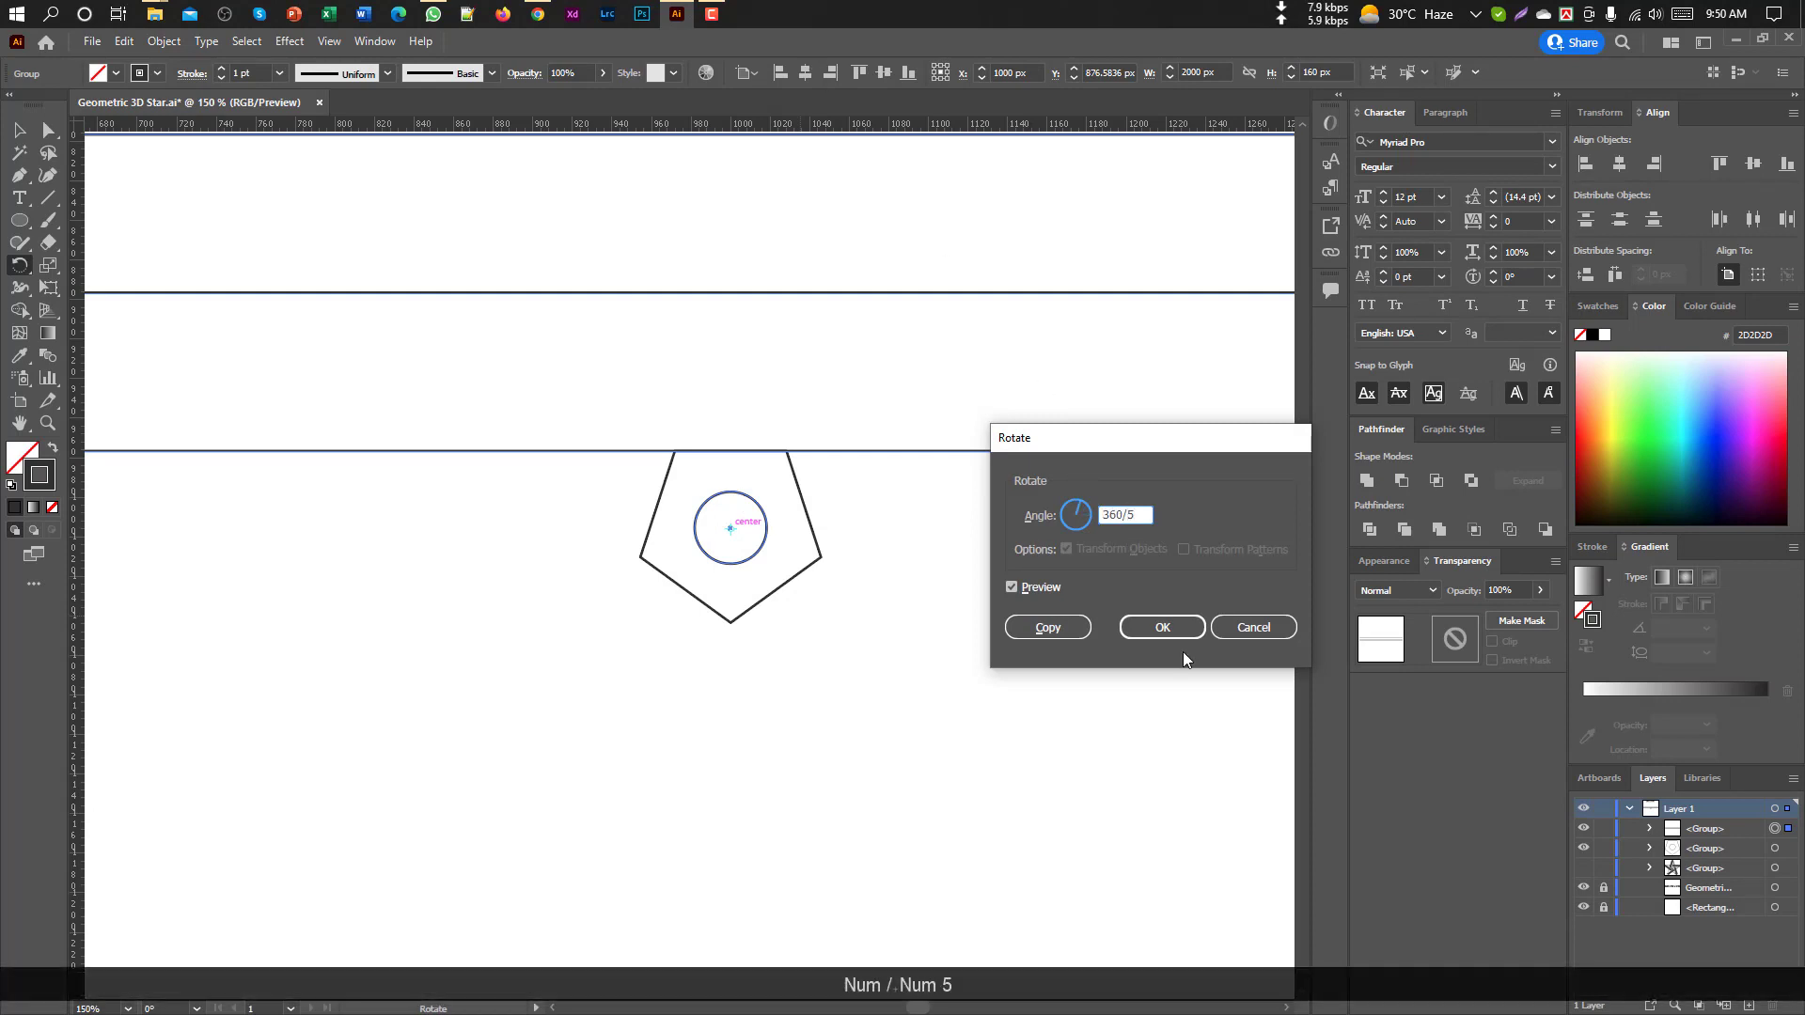
left_click(1048, 628)
Repeat the rotated copy three more times so five line groups surround the centre, and clear the selection
scroll(654, 545, "down", 5)
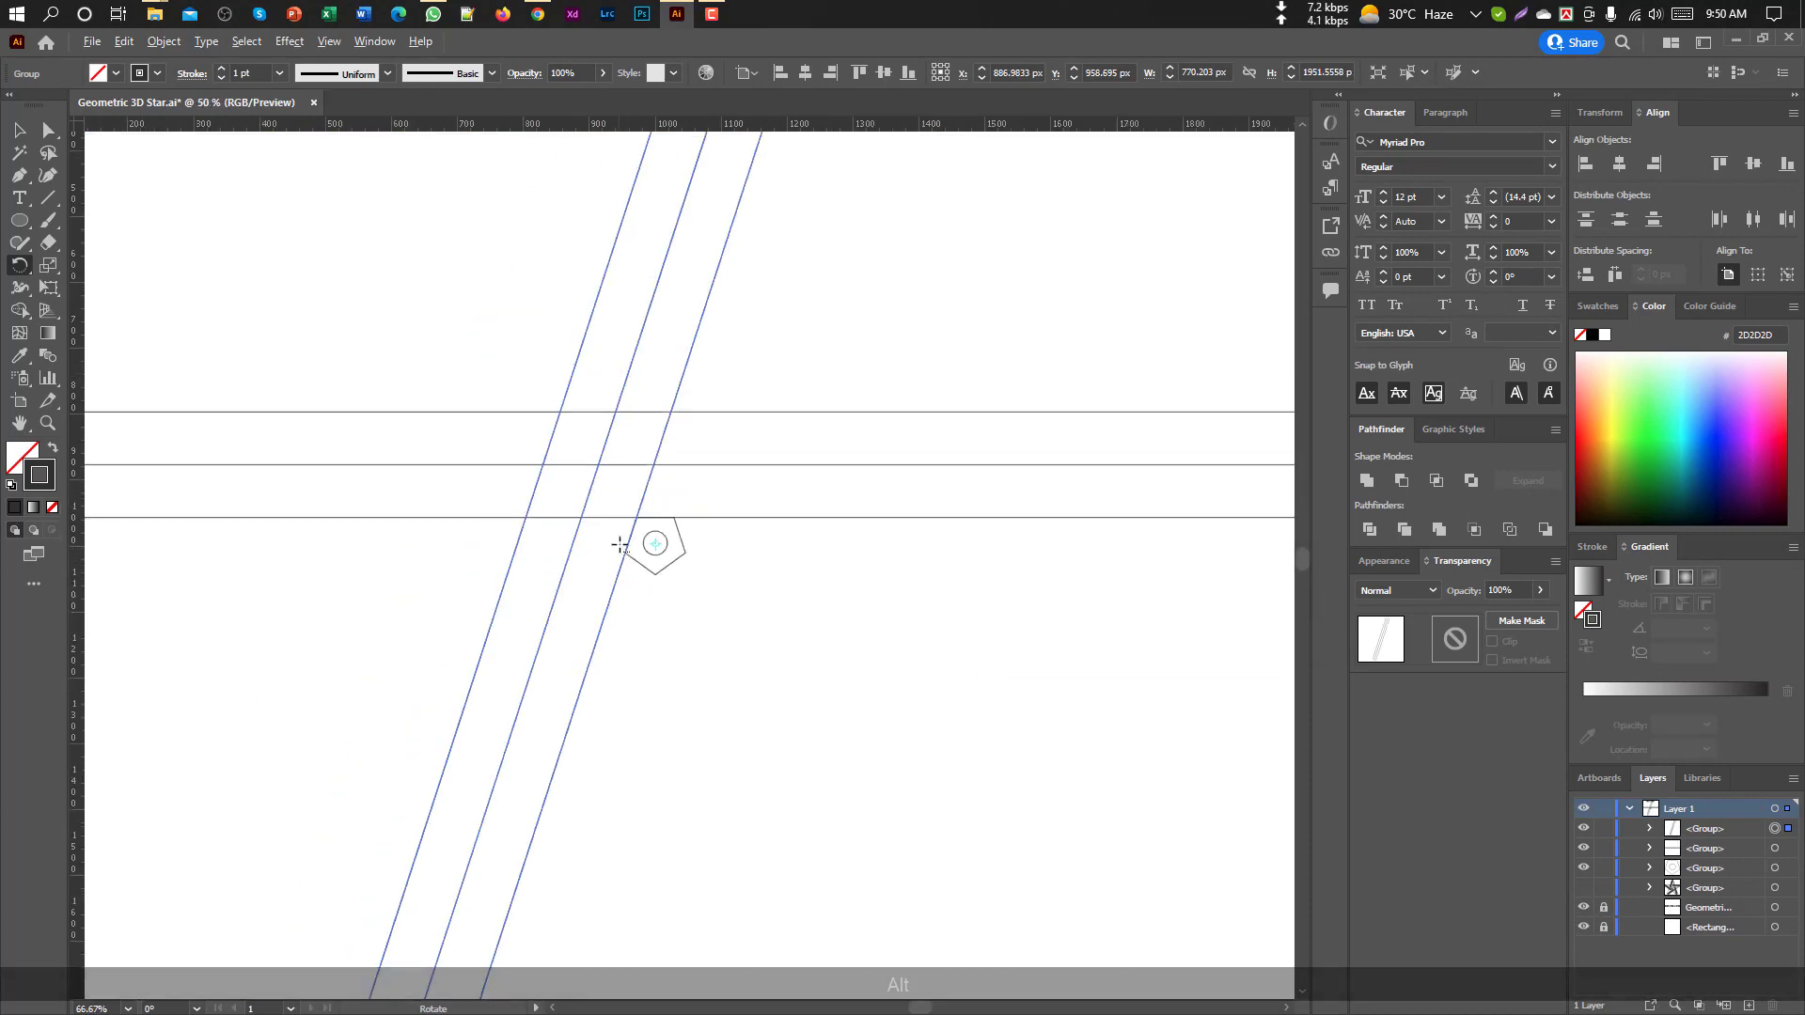
scroll(653, 545, "up", 1)
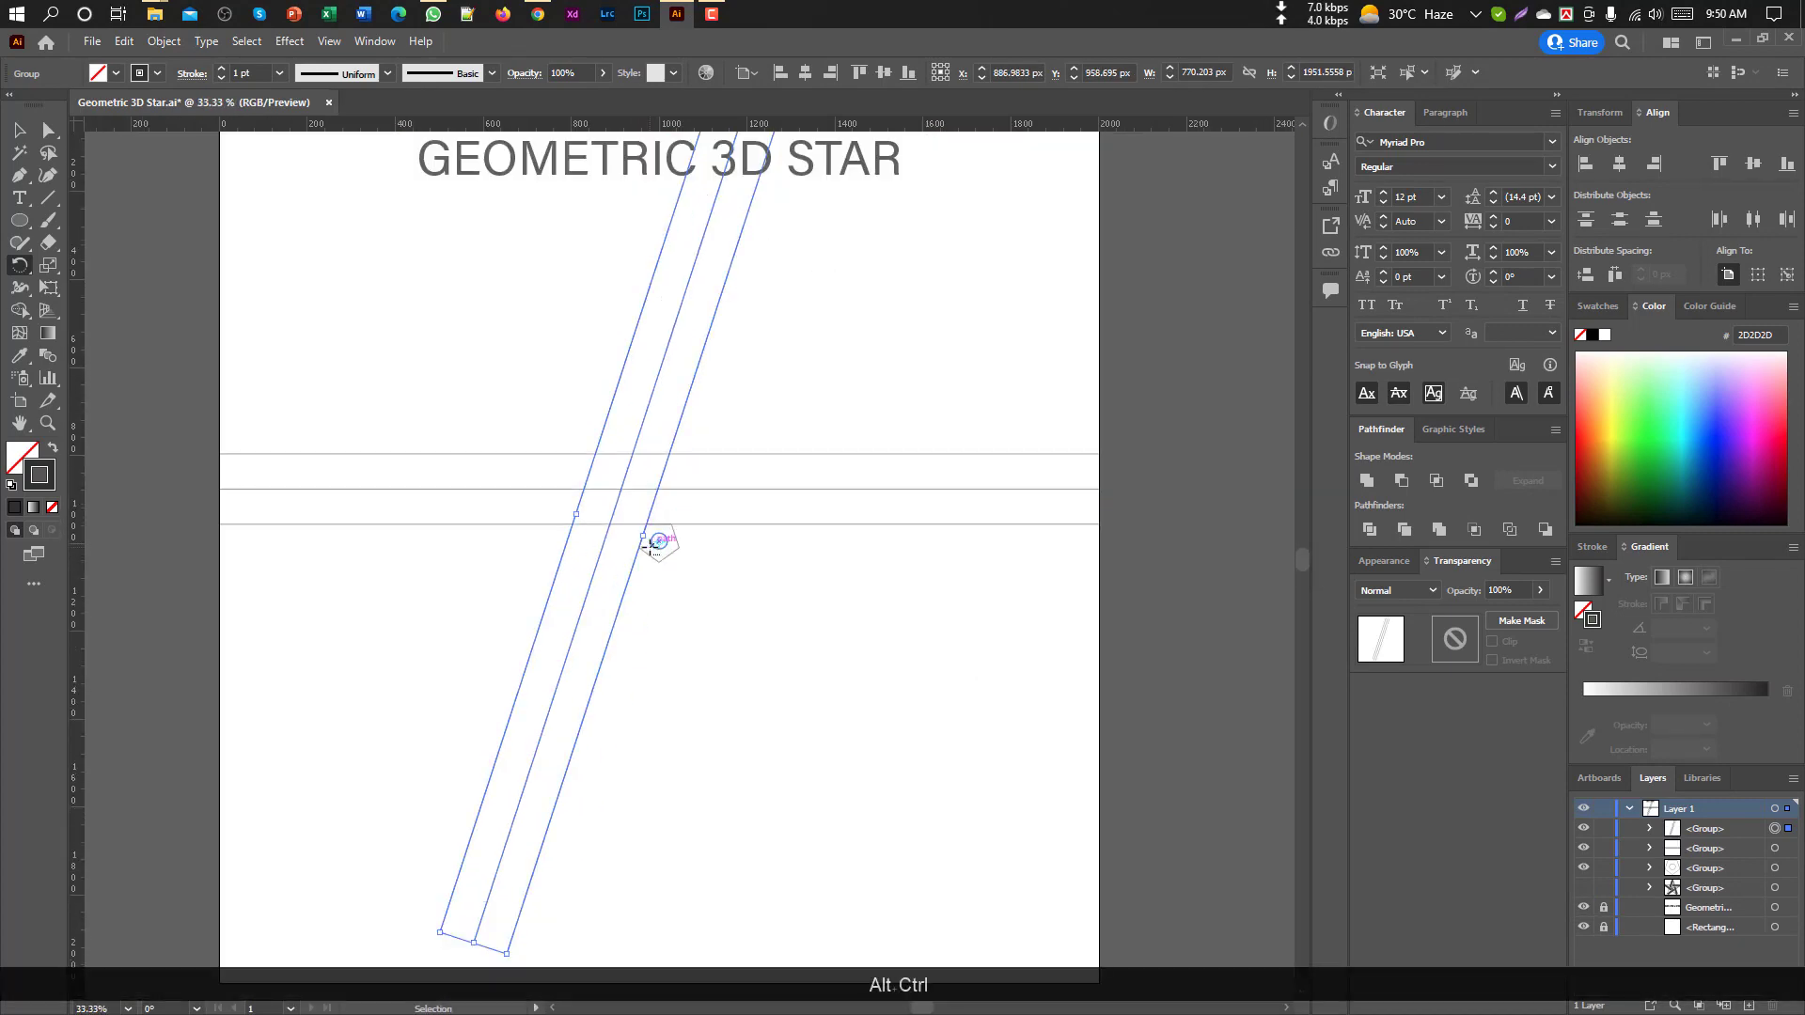
key("ctrl+d")
key("ctrl+d")
key("ctrl+d")
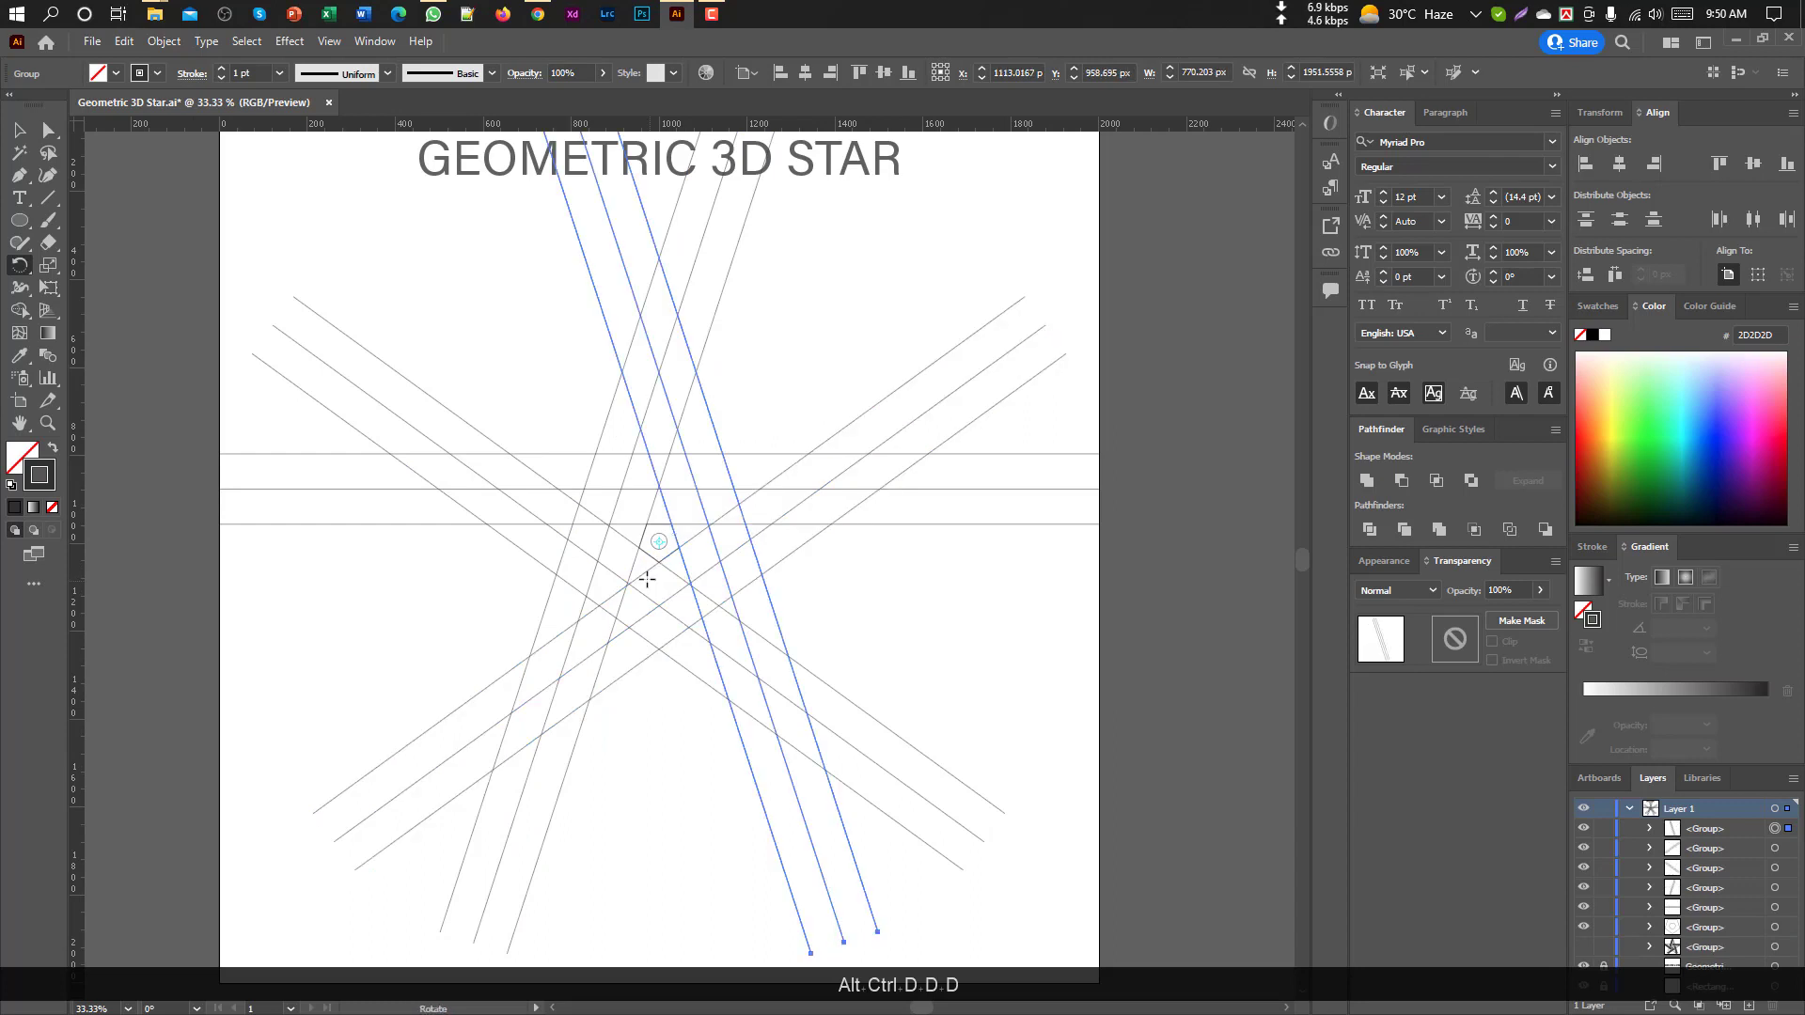
left_click(19, 130)
left_click(443, 307)
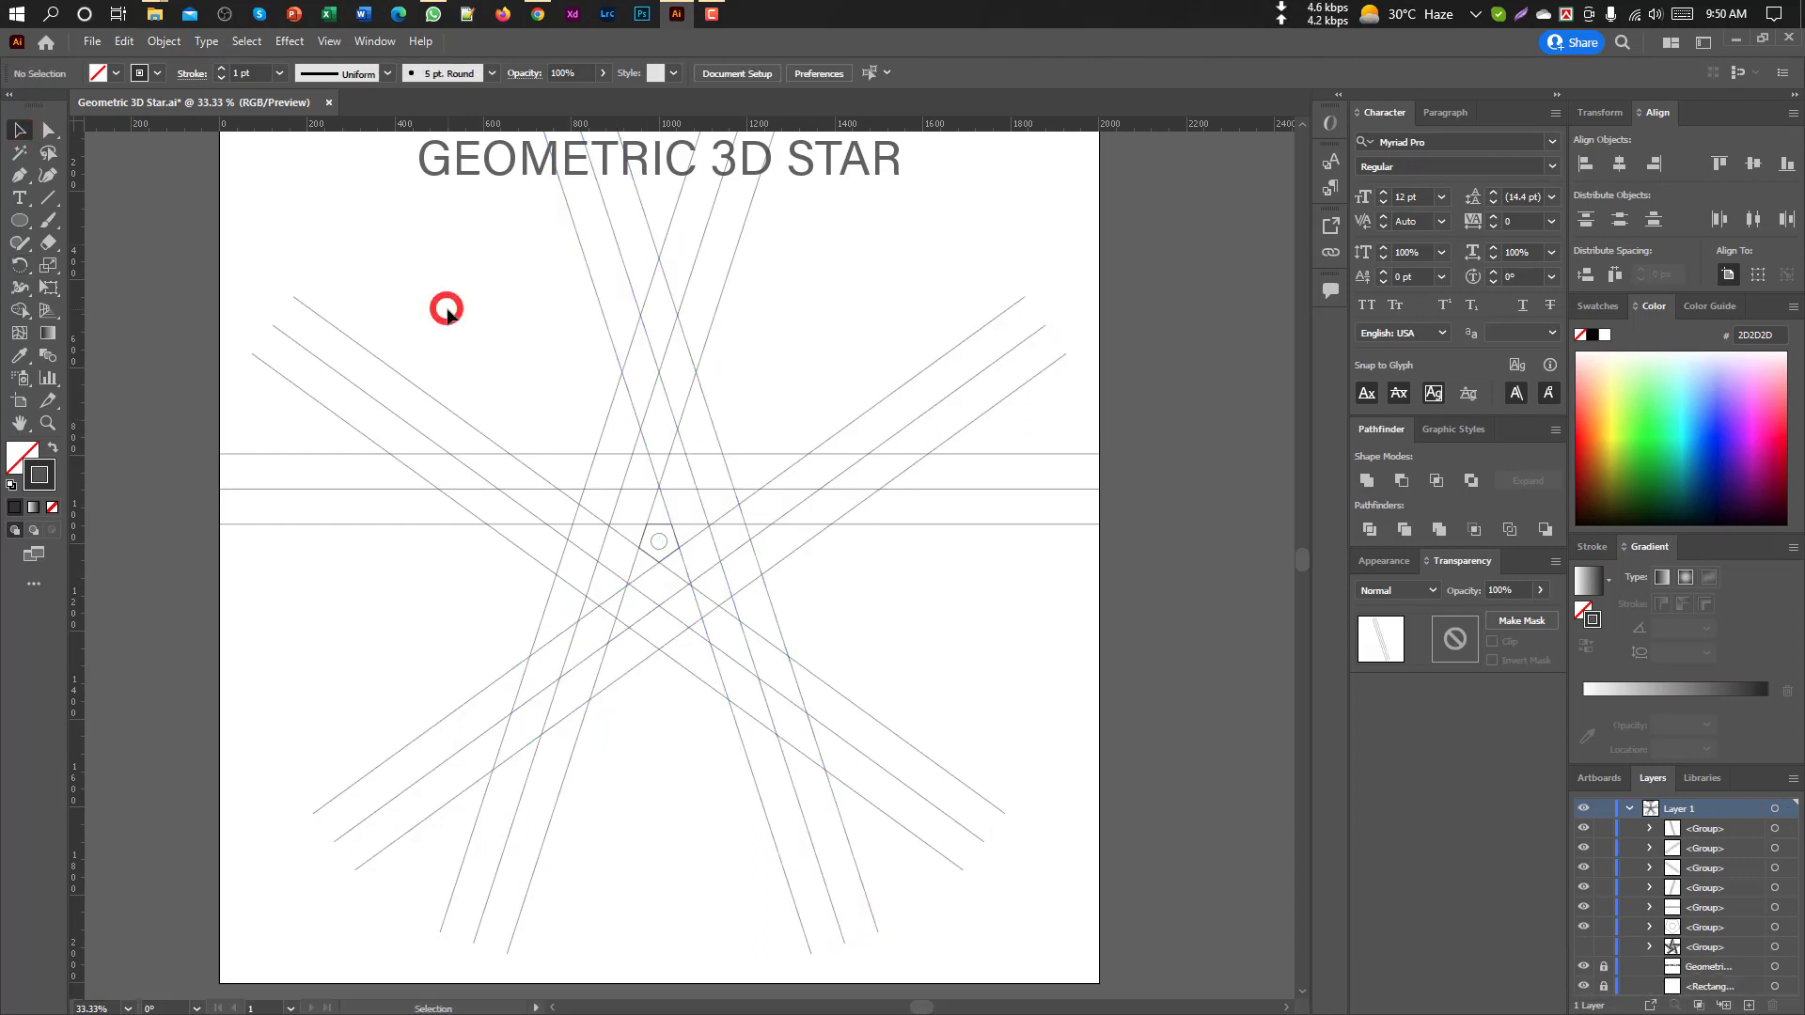
Delete the central group containing the pentagon and circle
scroll(675, 561, "up", 1)
left_click(673, 545)
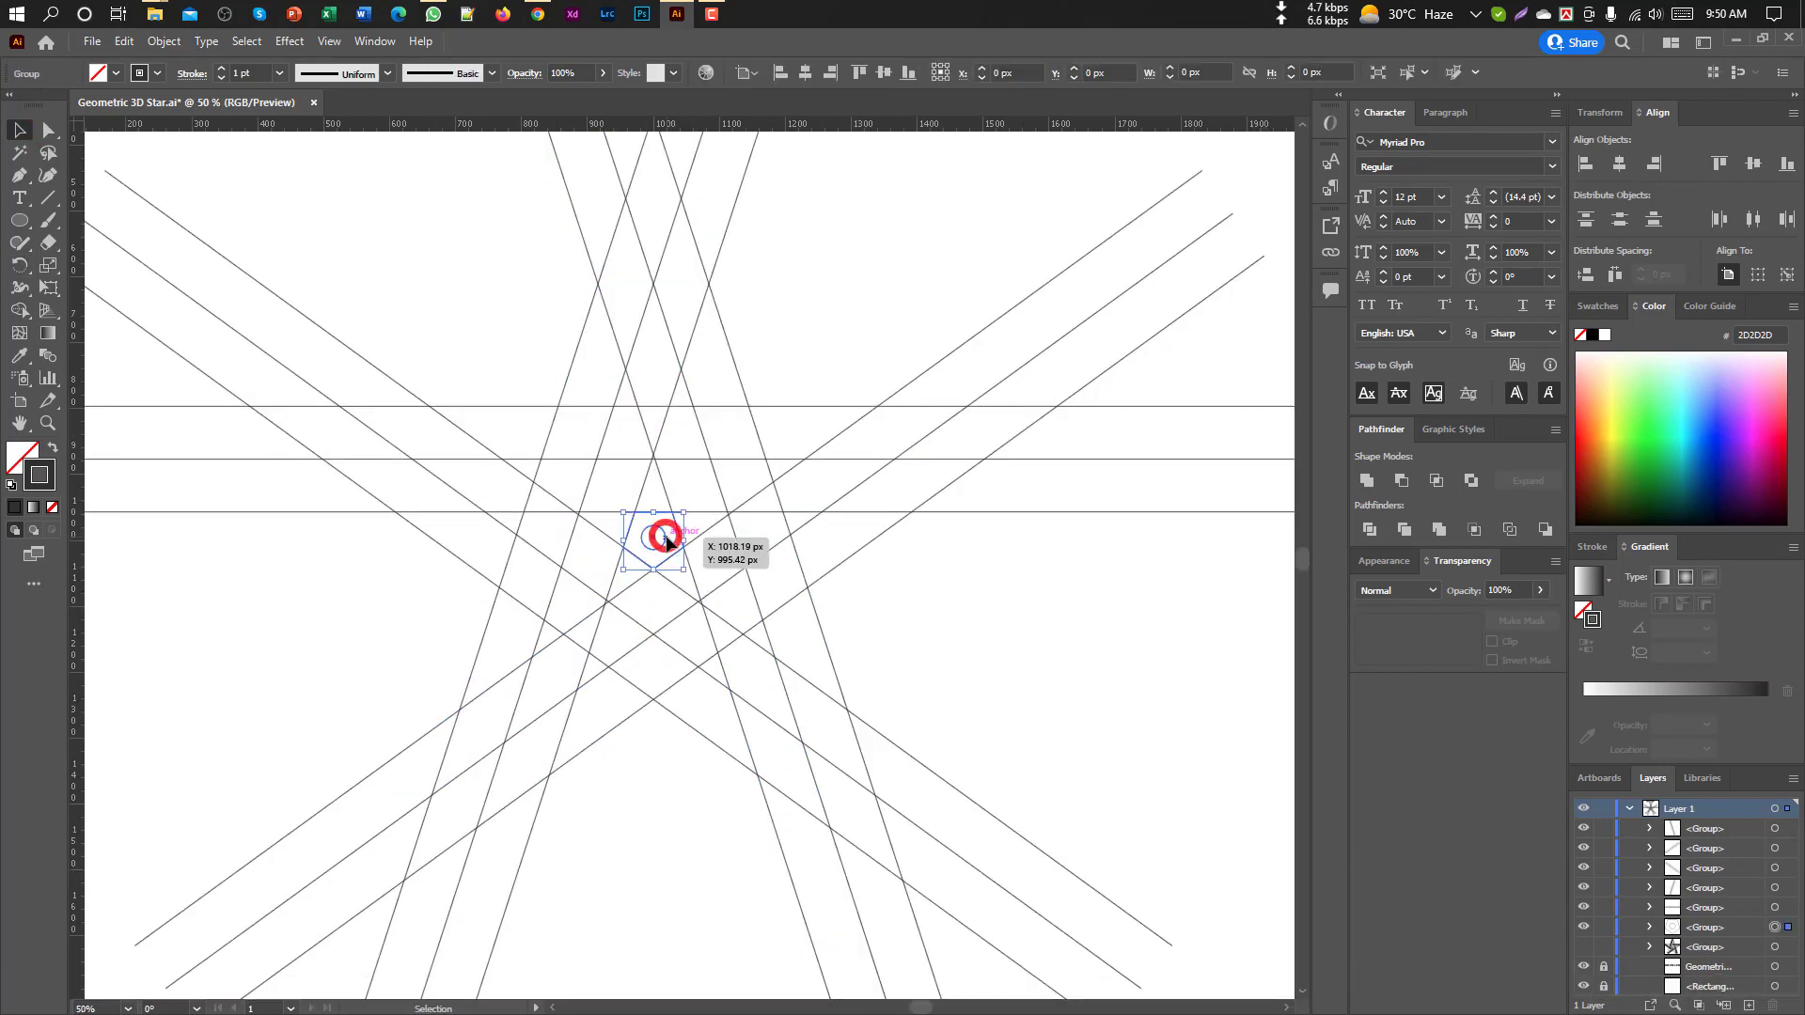
key("Delete")
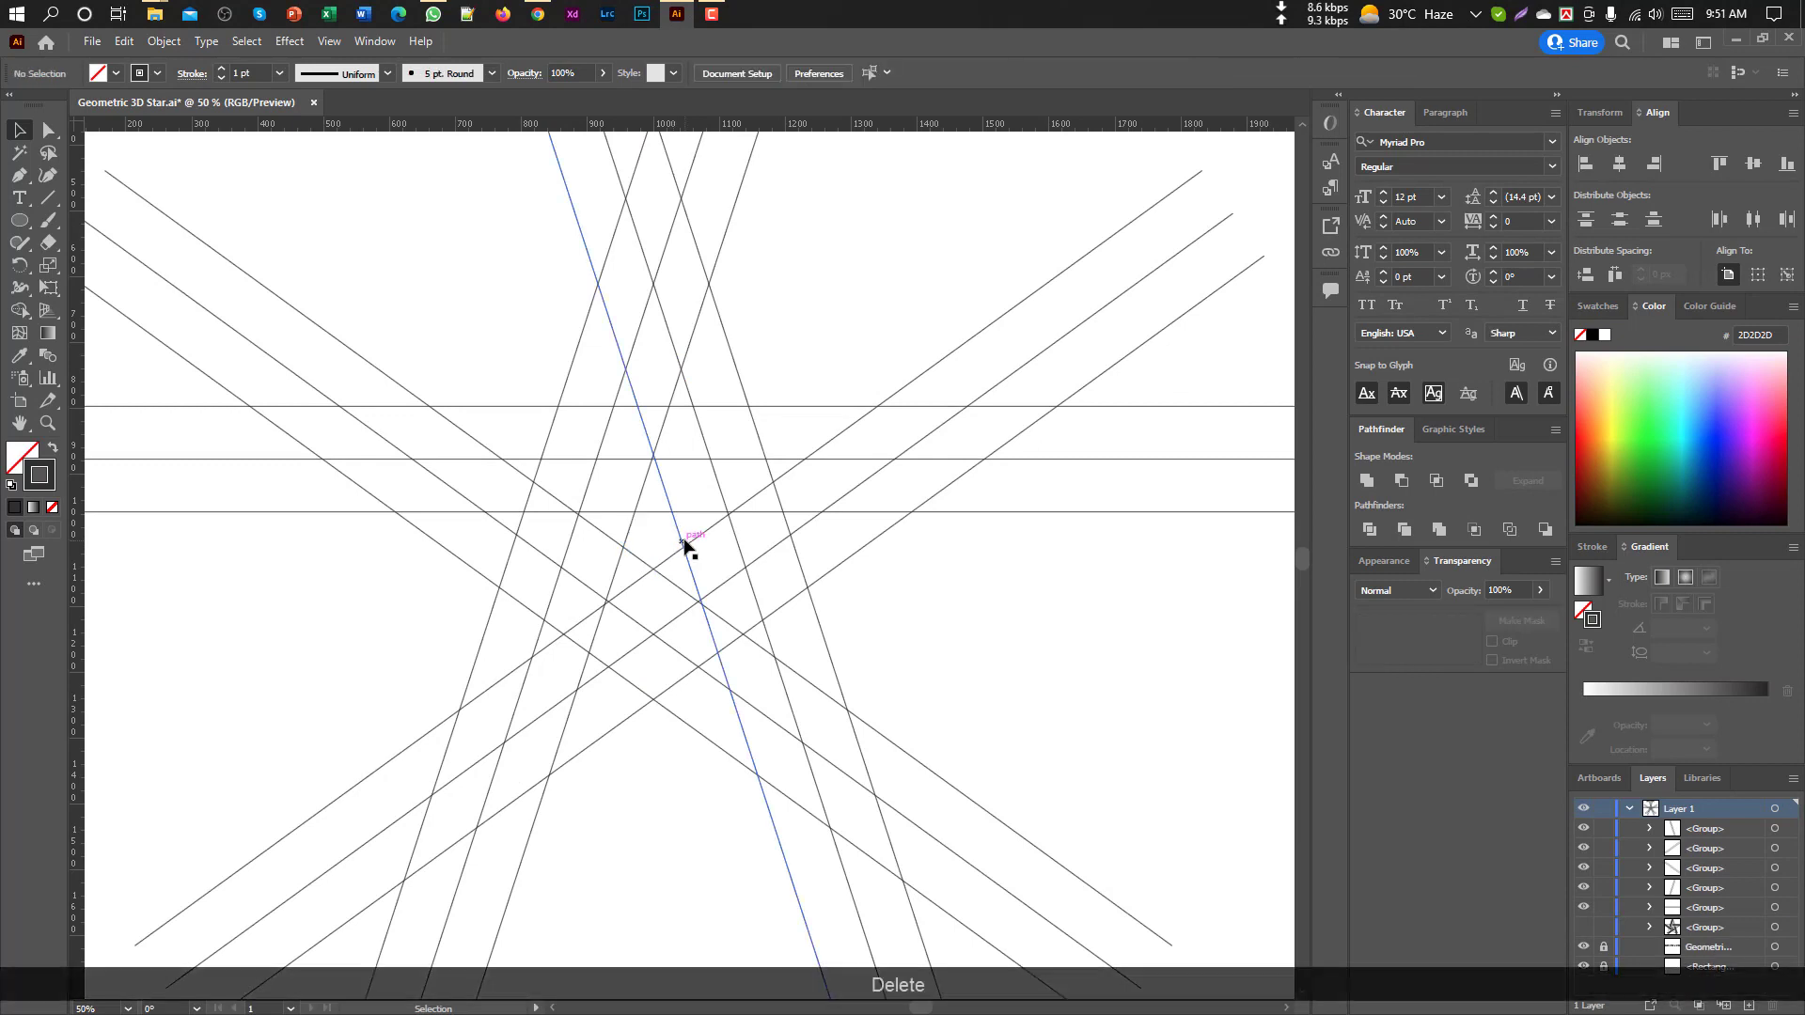
Draw a short horizontal Pen segment joining the two line intersections across the star's top tip
scroll(685, 543, "up", 5)
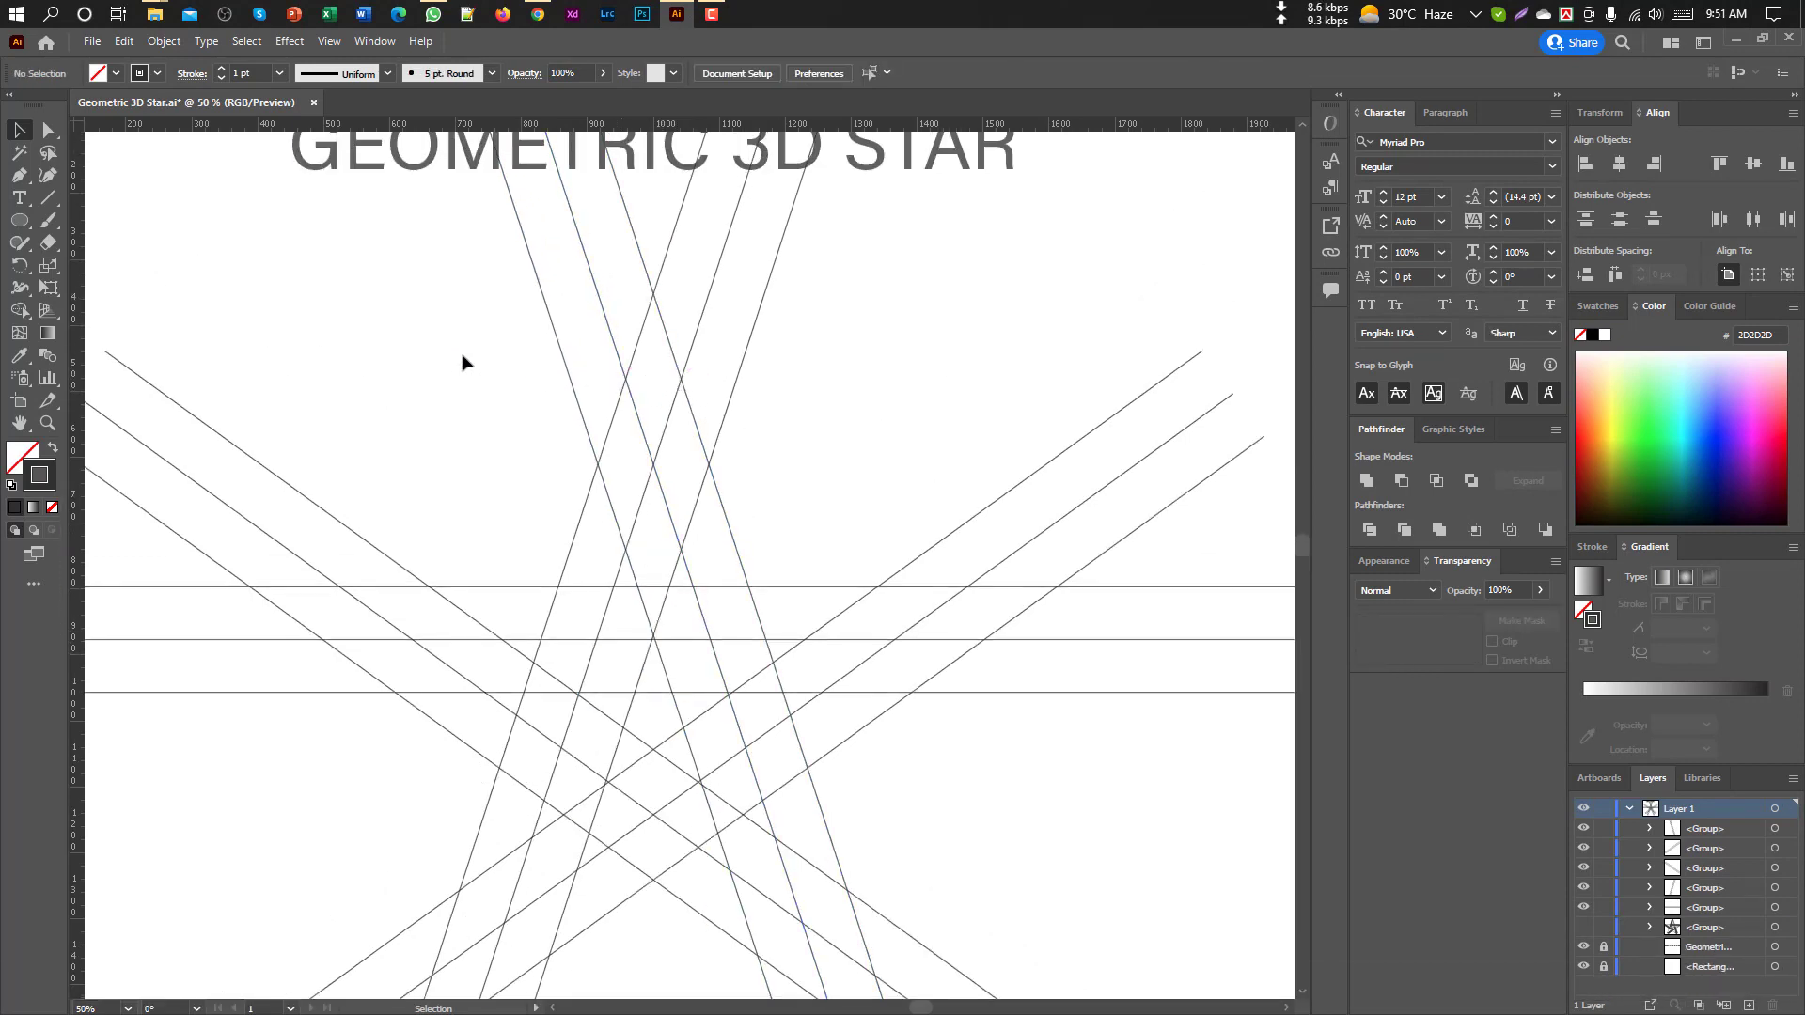
left_click(19, 176)
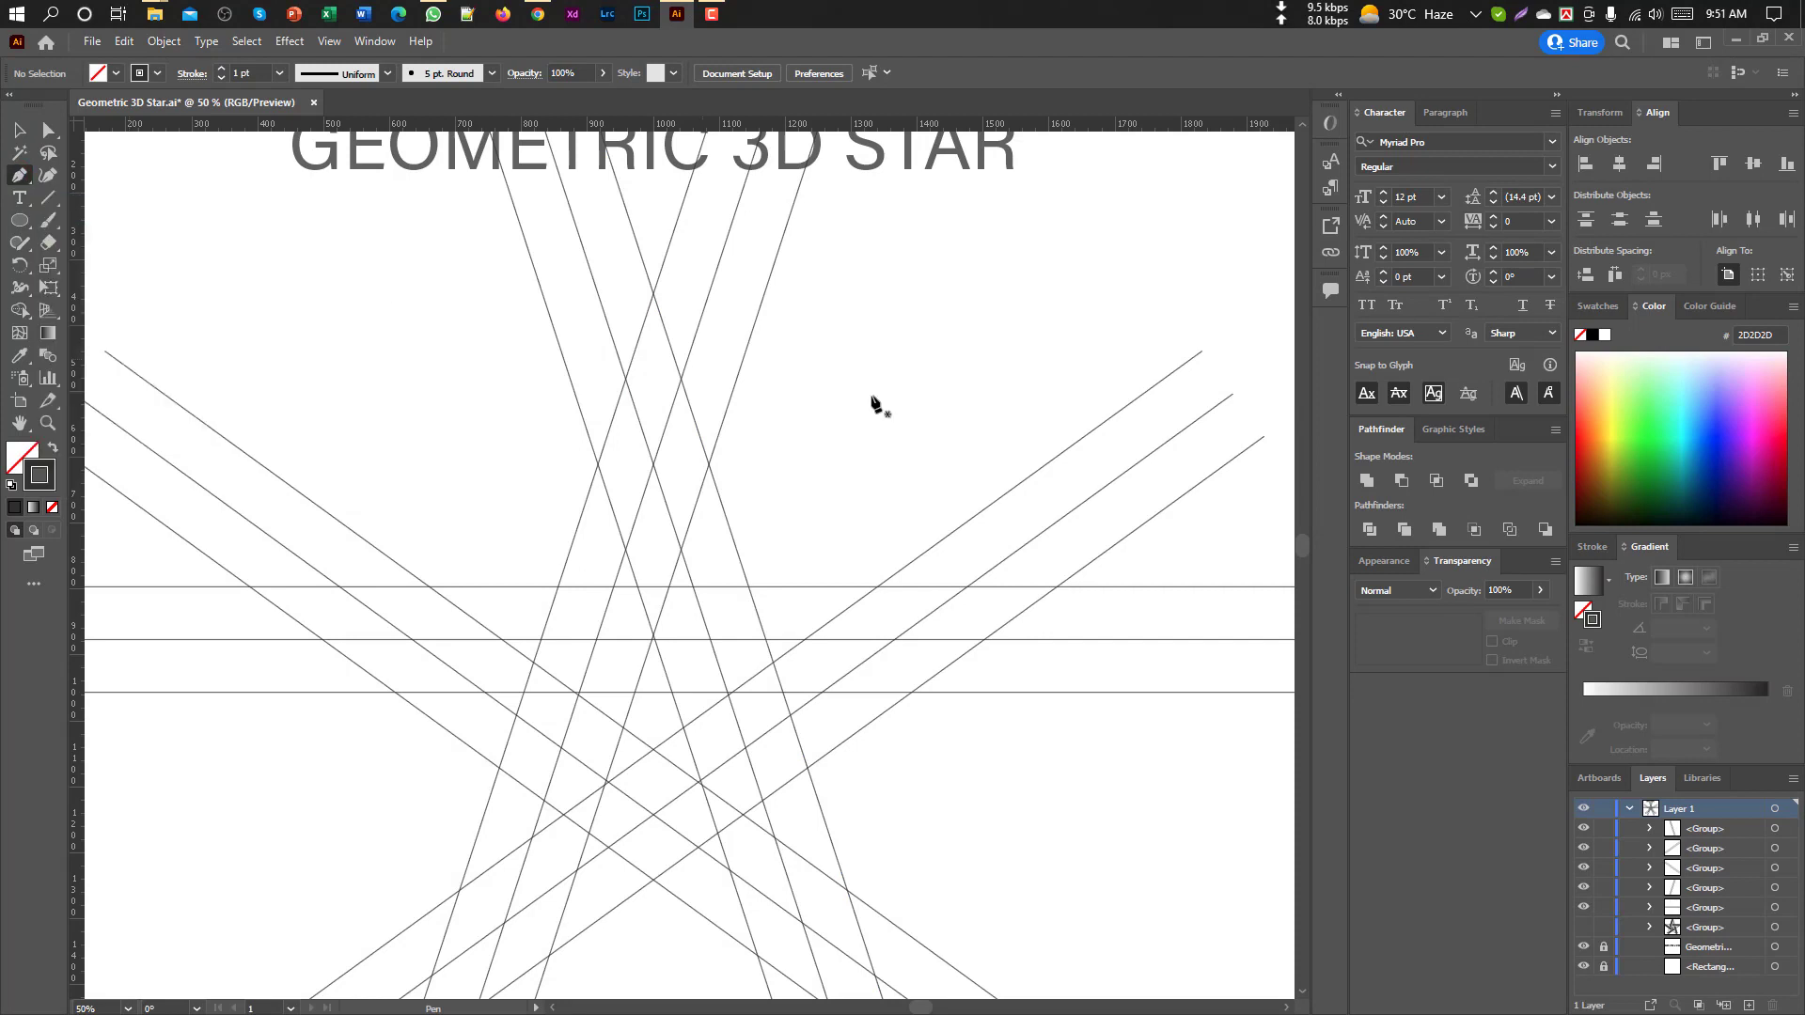
left_click(627, 379)
left_click(682, 380)
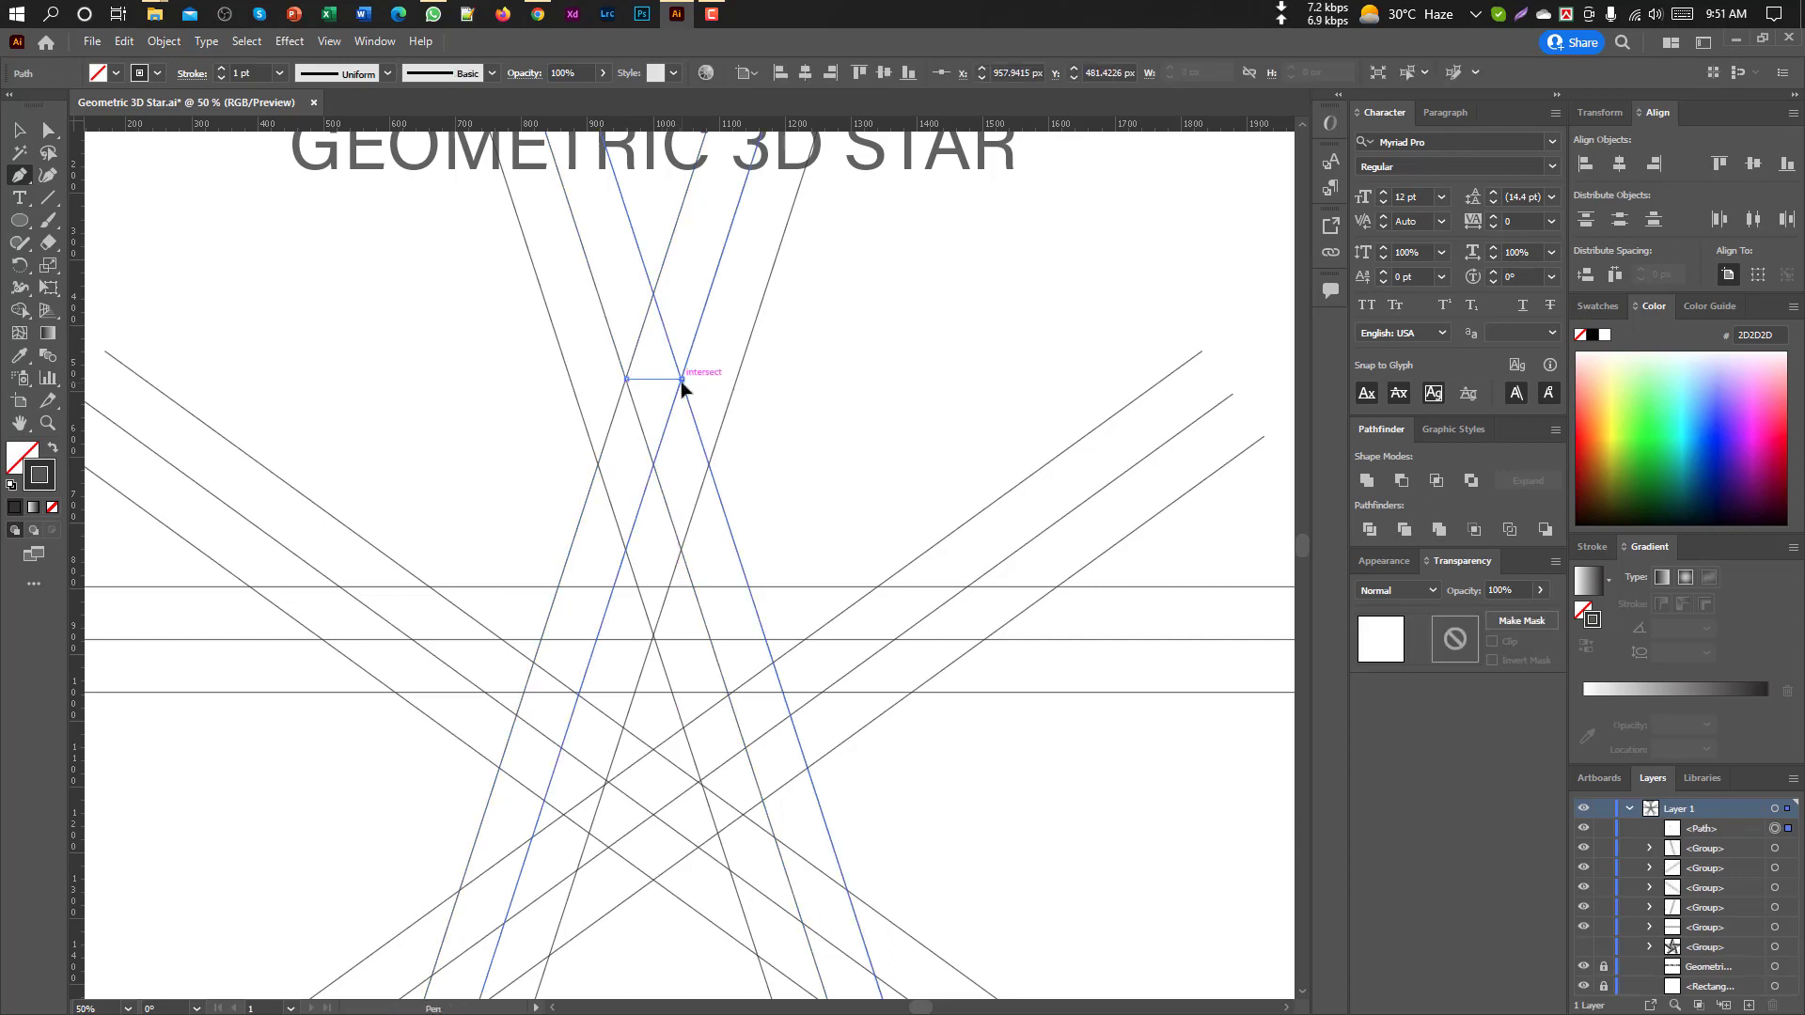
key("Return")
Draw a short Pen segment closing the star's upper-right tip, from the top horizontal line's intersection to the middle line's intersection
scroll(696, 393, "down", 3)
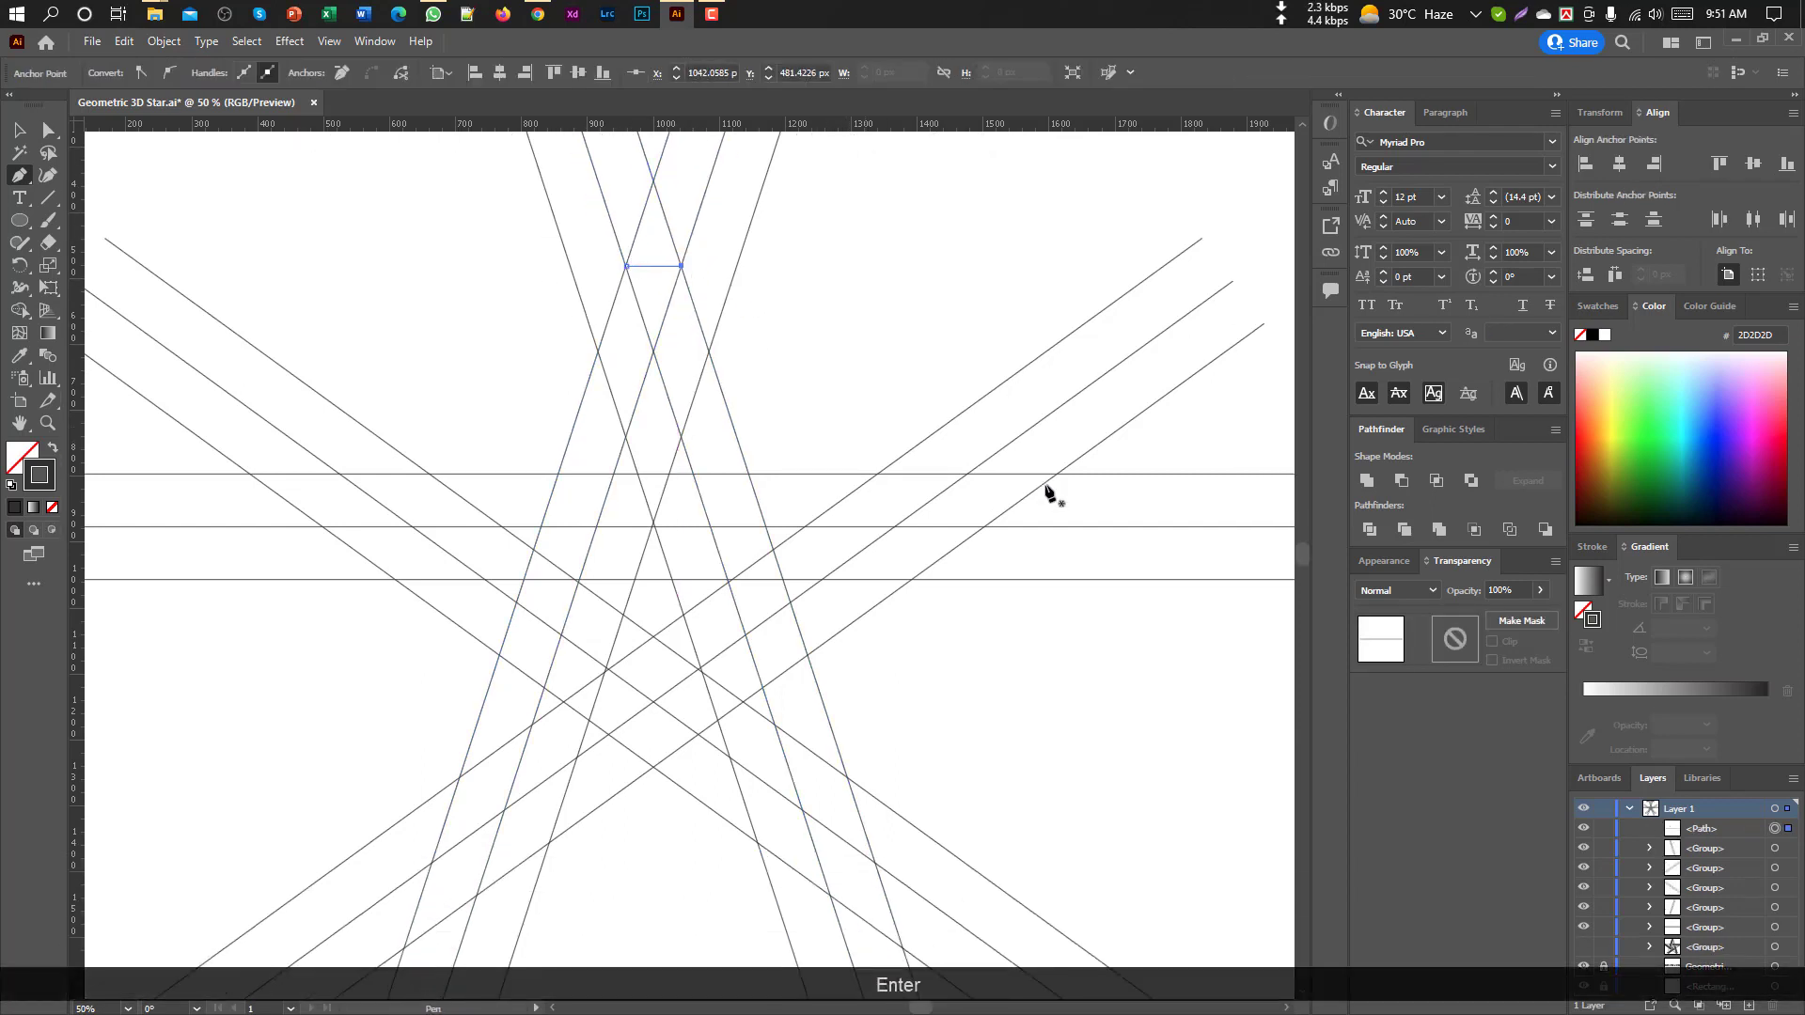
left_click(968, 474)
left_click(984, 528)
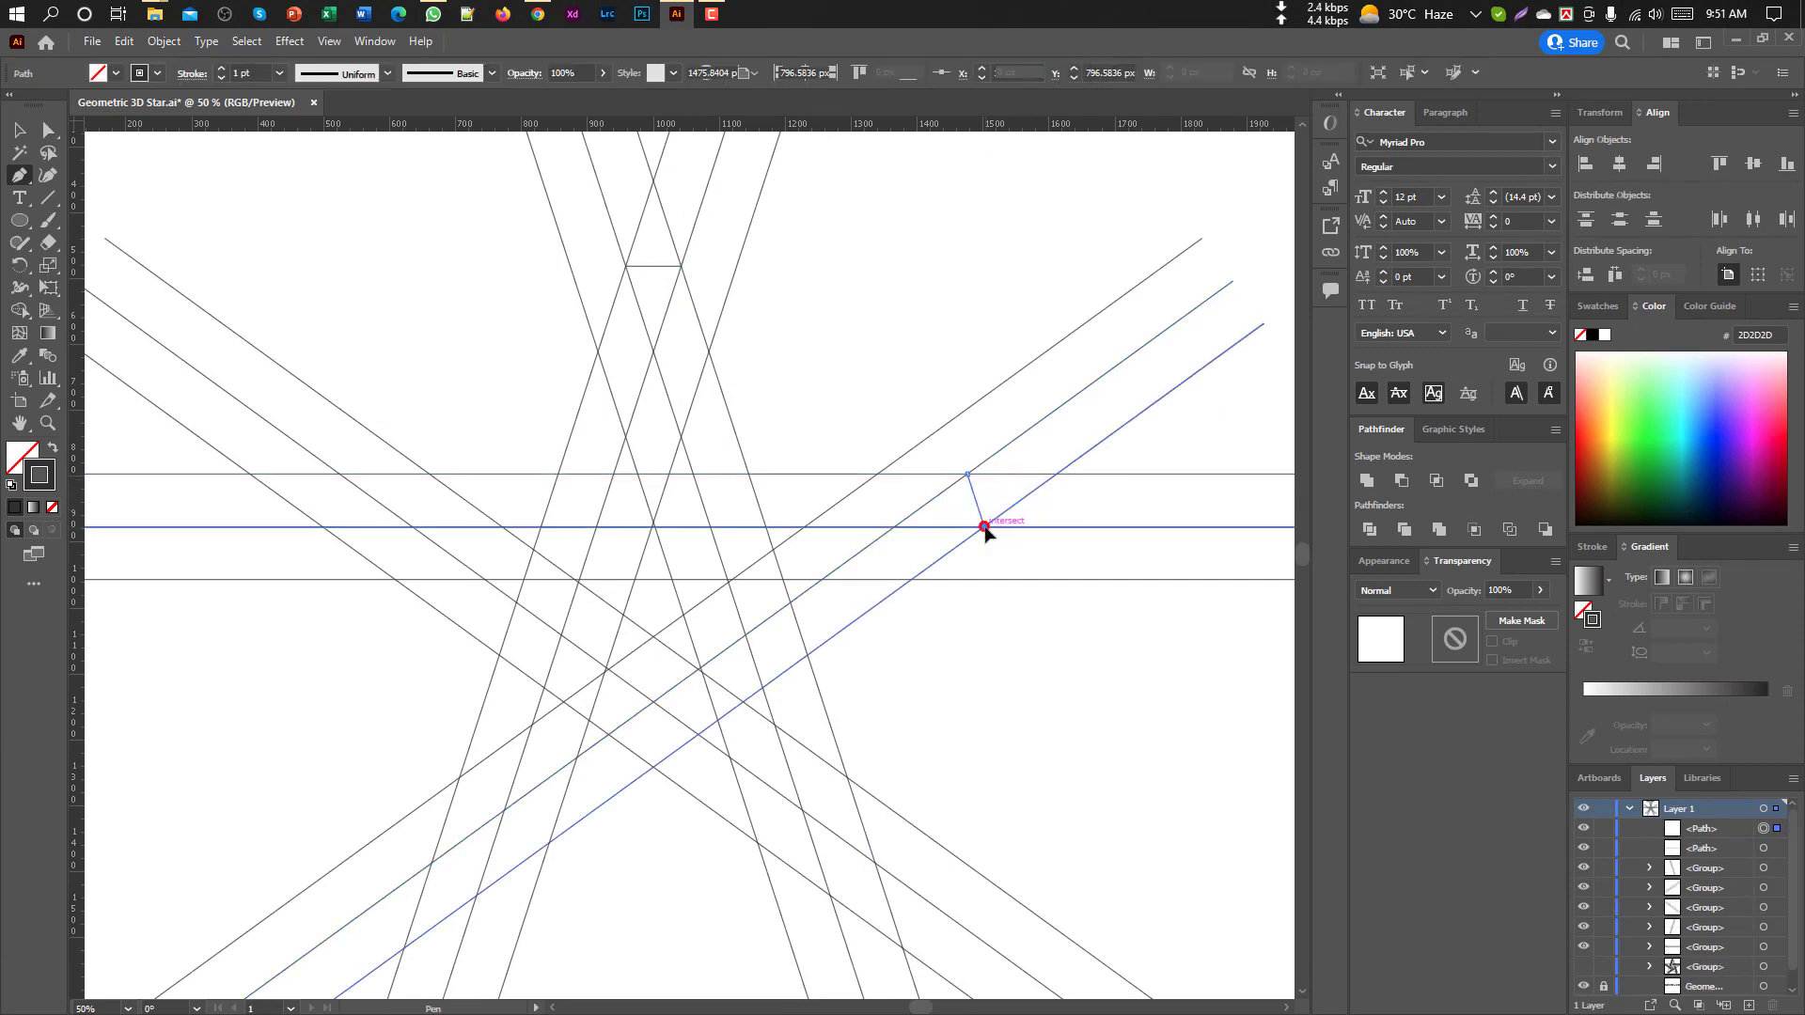
key("Return")
Draw a short Pen segment between the two line intersections that closes the star's lower-right tip
scroll(992, 596, "down", 3)
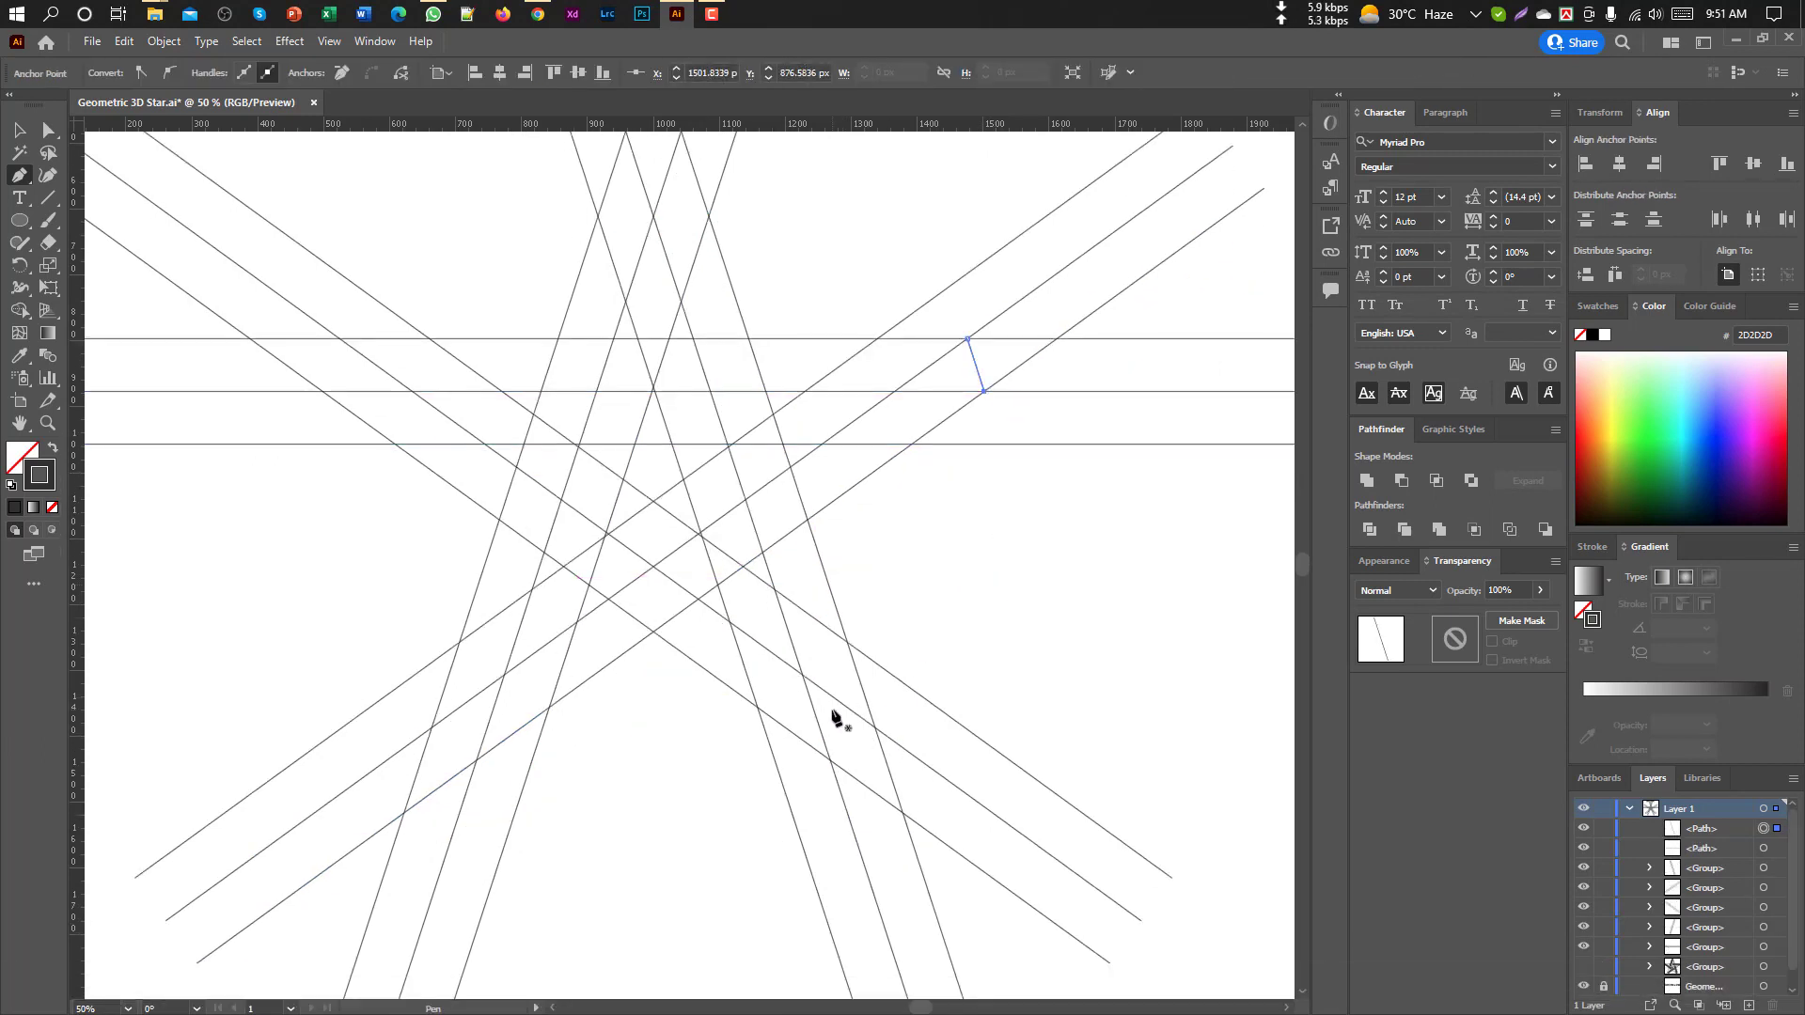
scroll(871, 689, "down", 1)
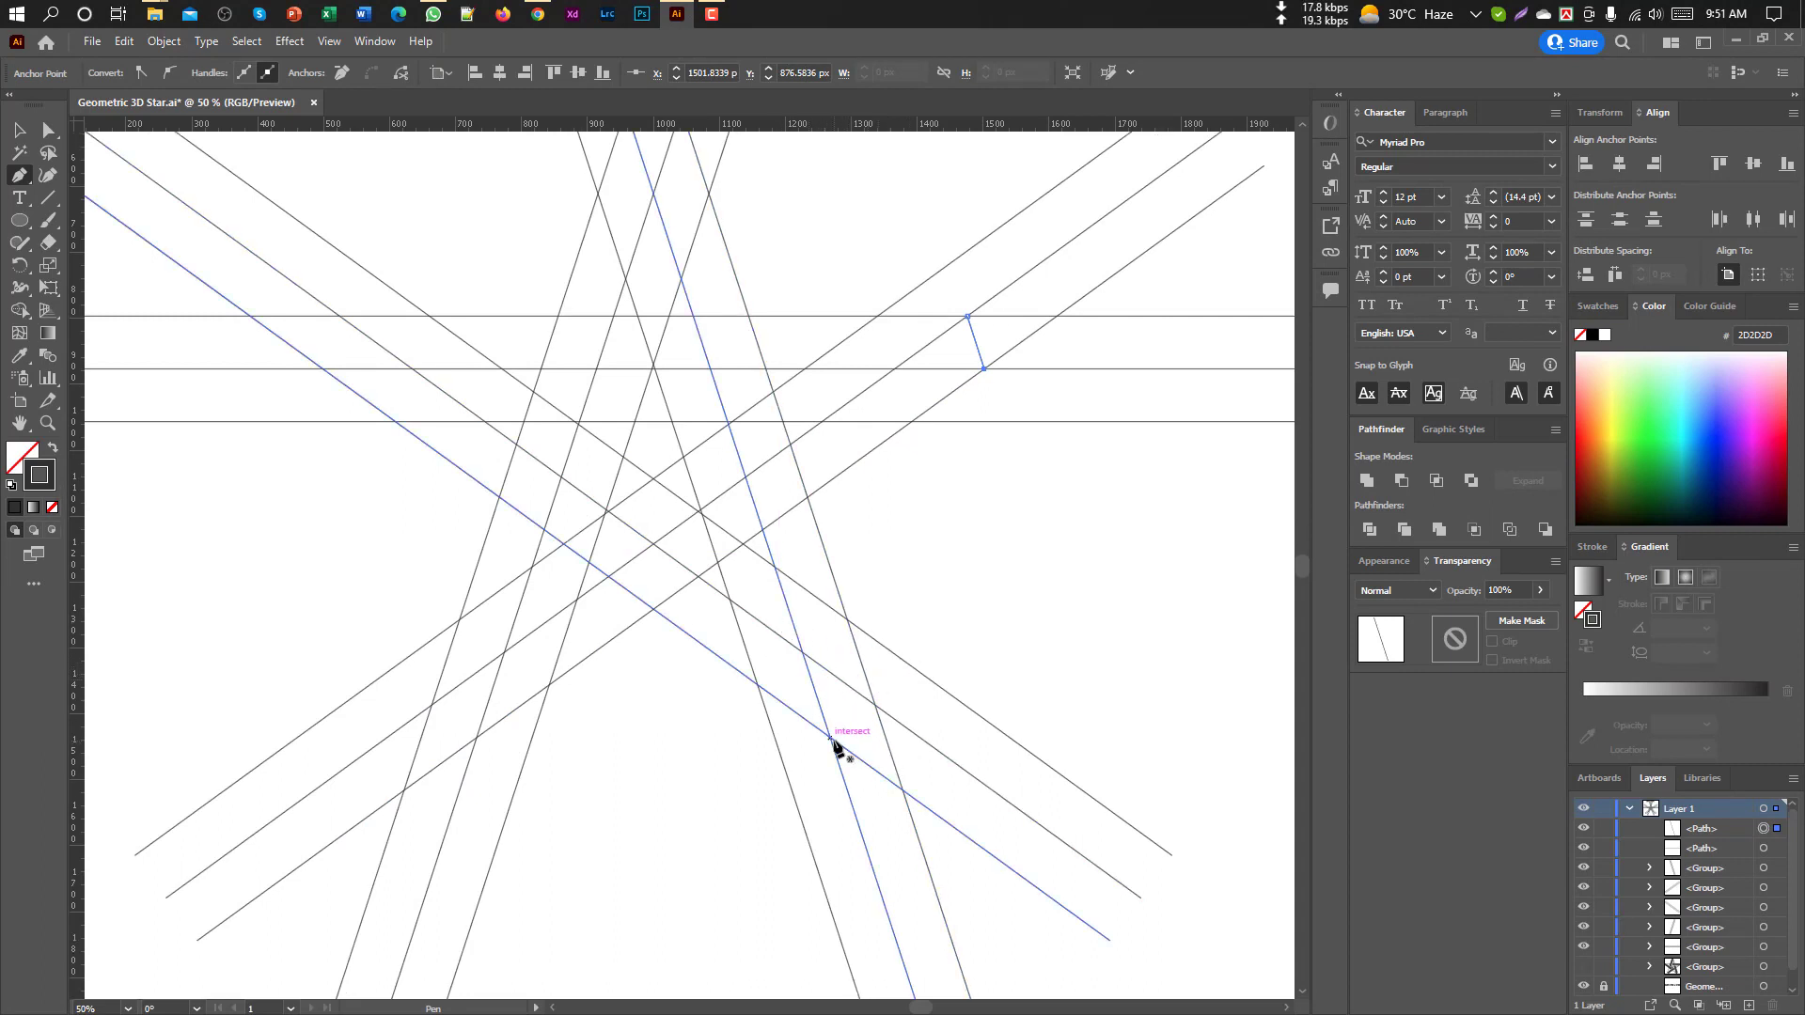
left_click(831, 738)
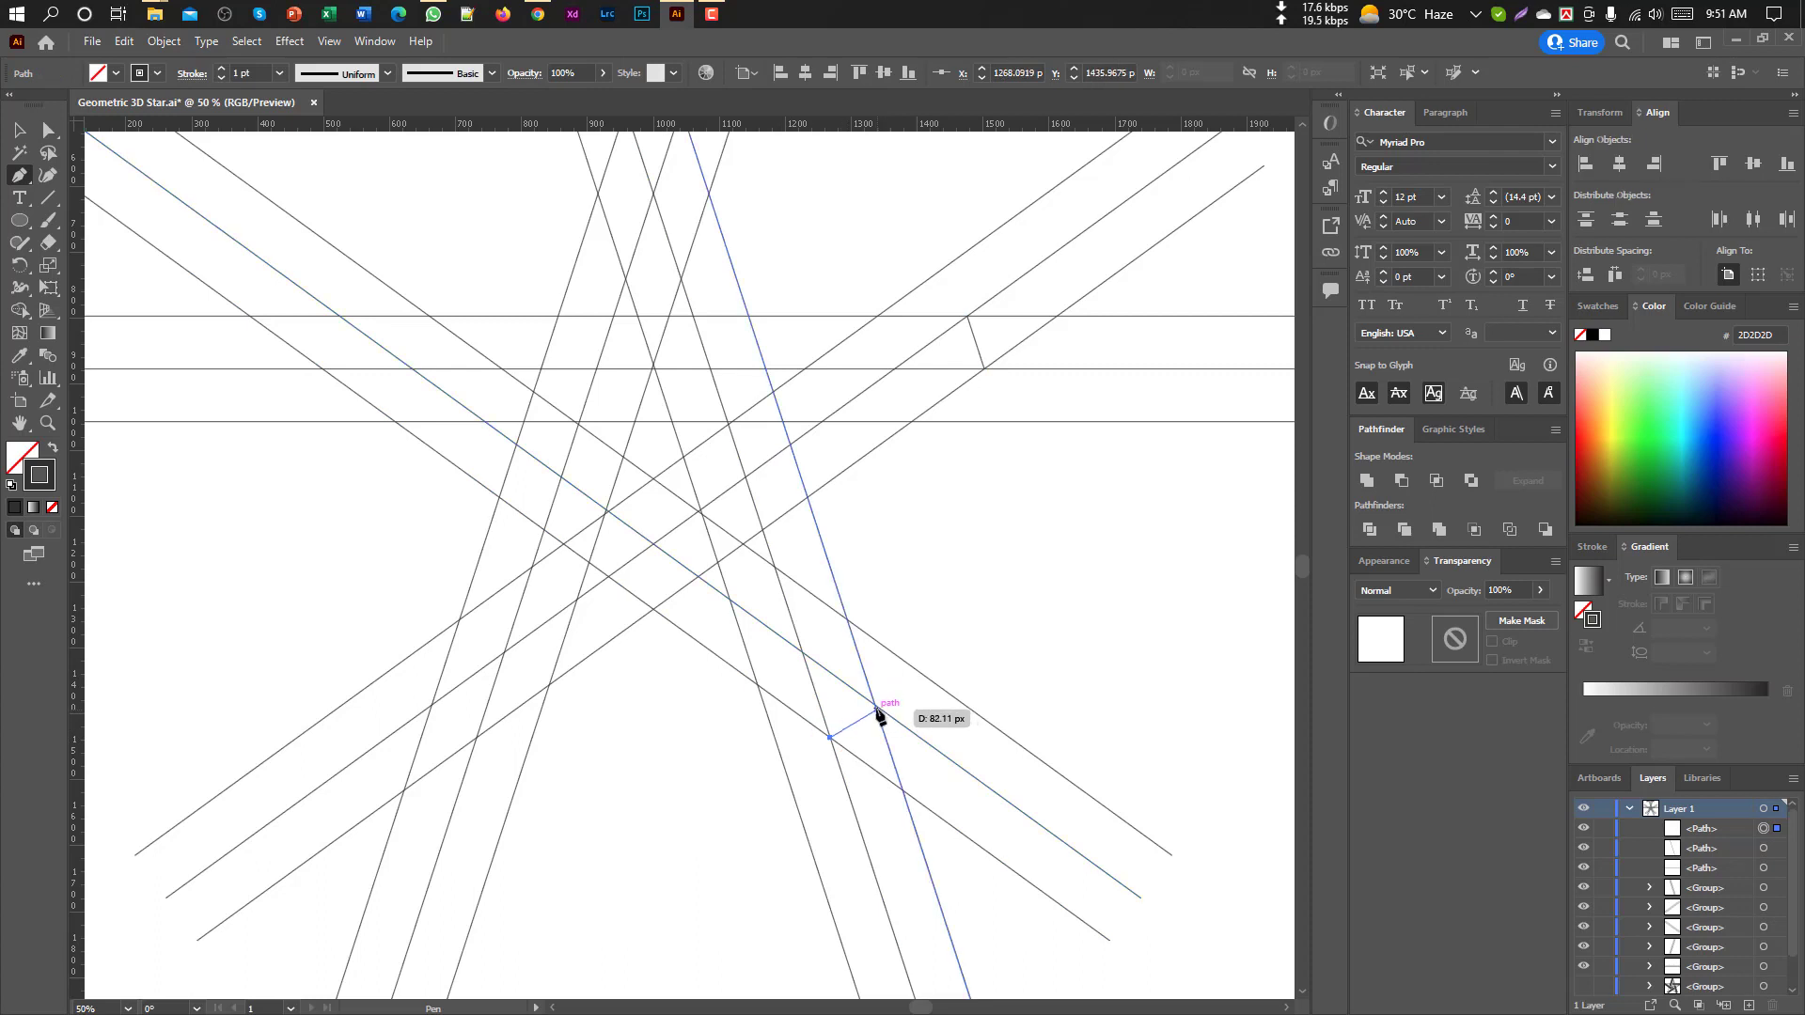
left_click(873, 705)
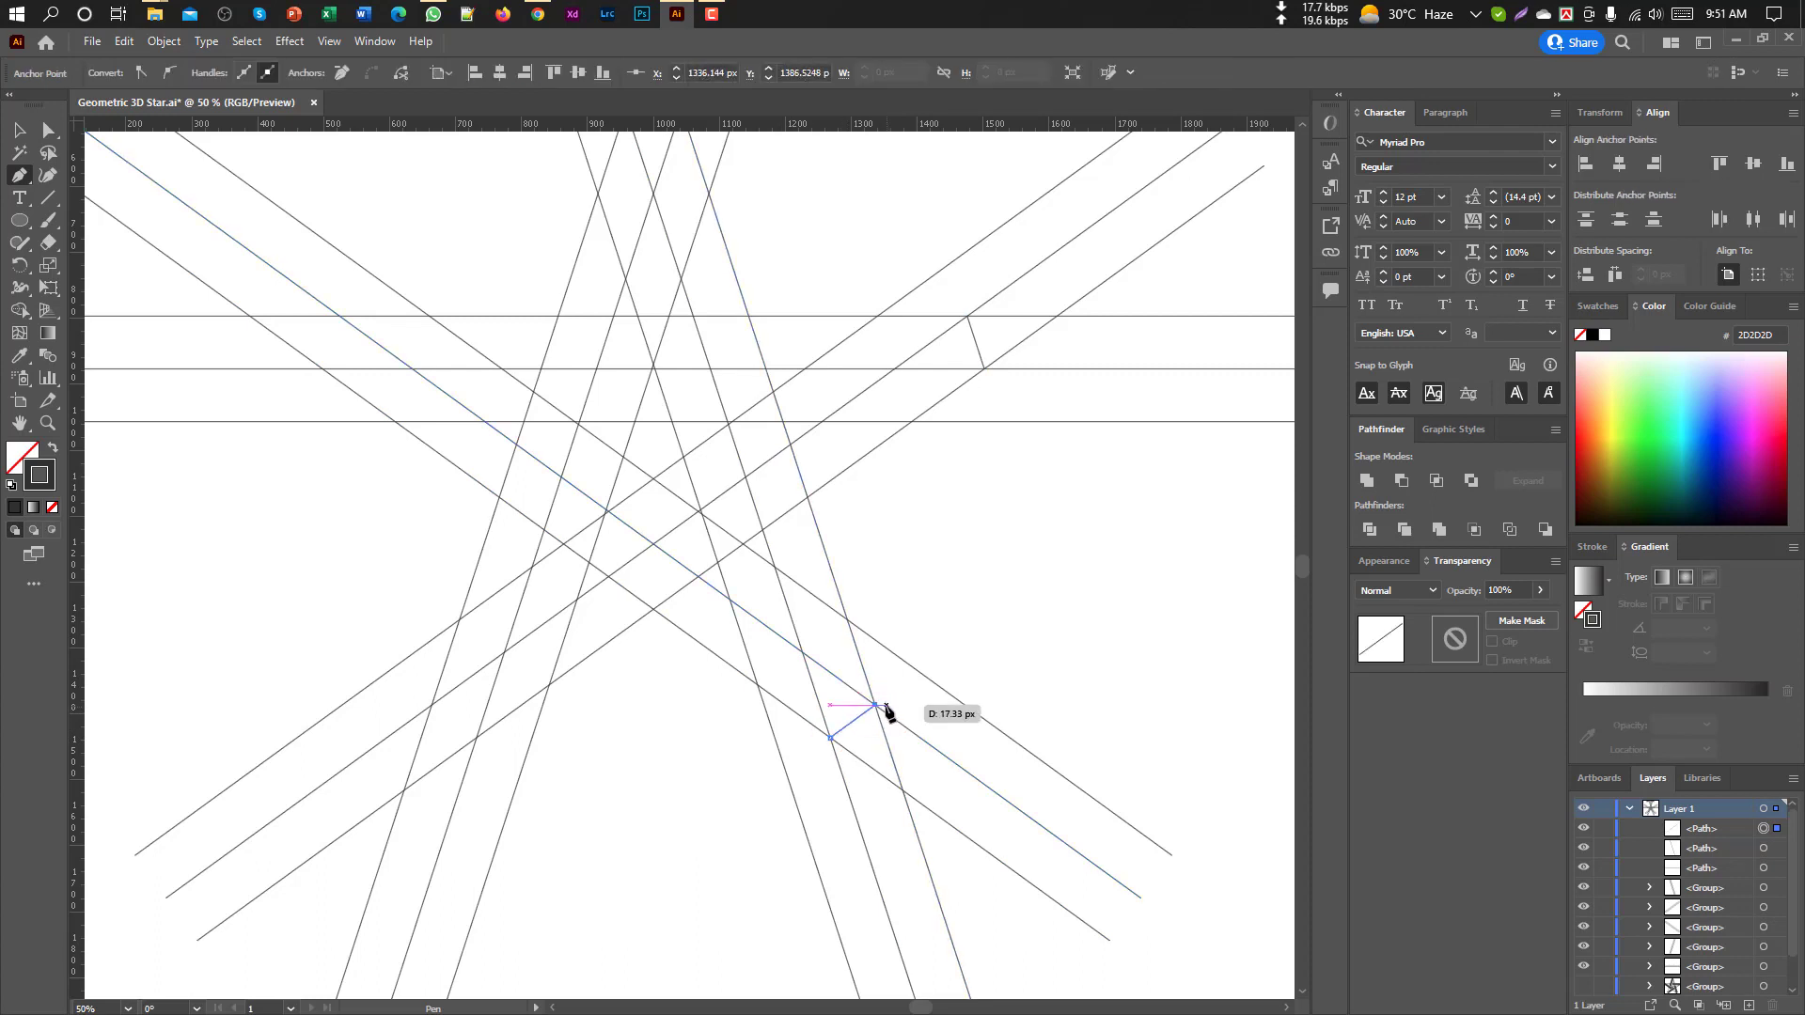
key("Return")
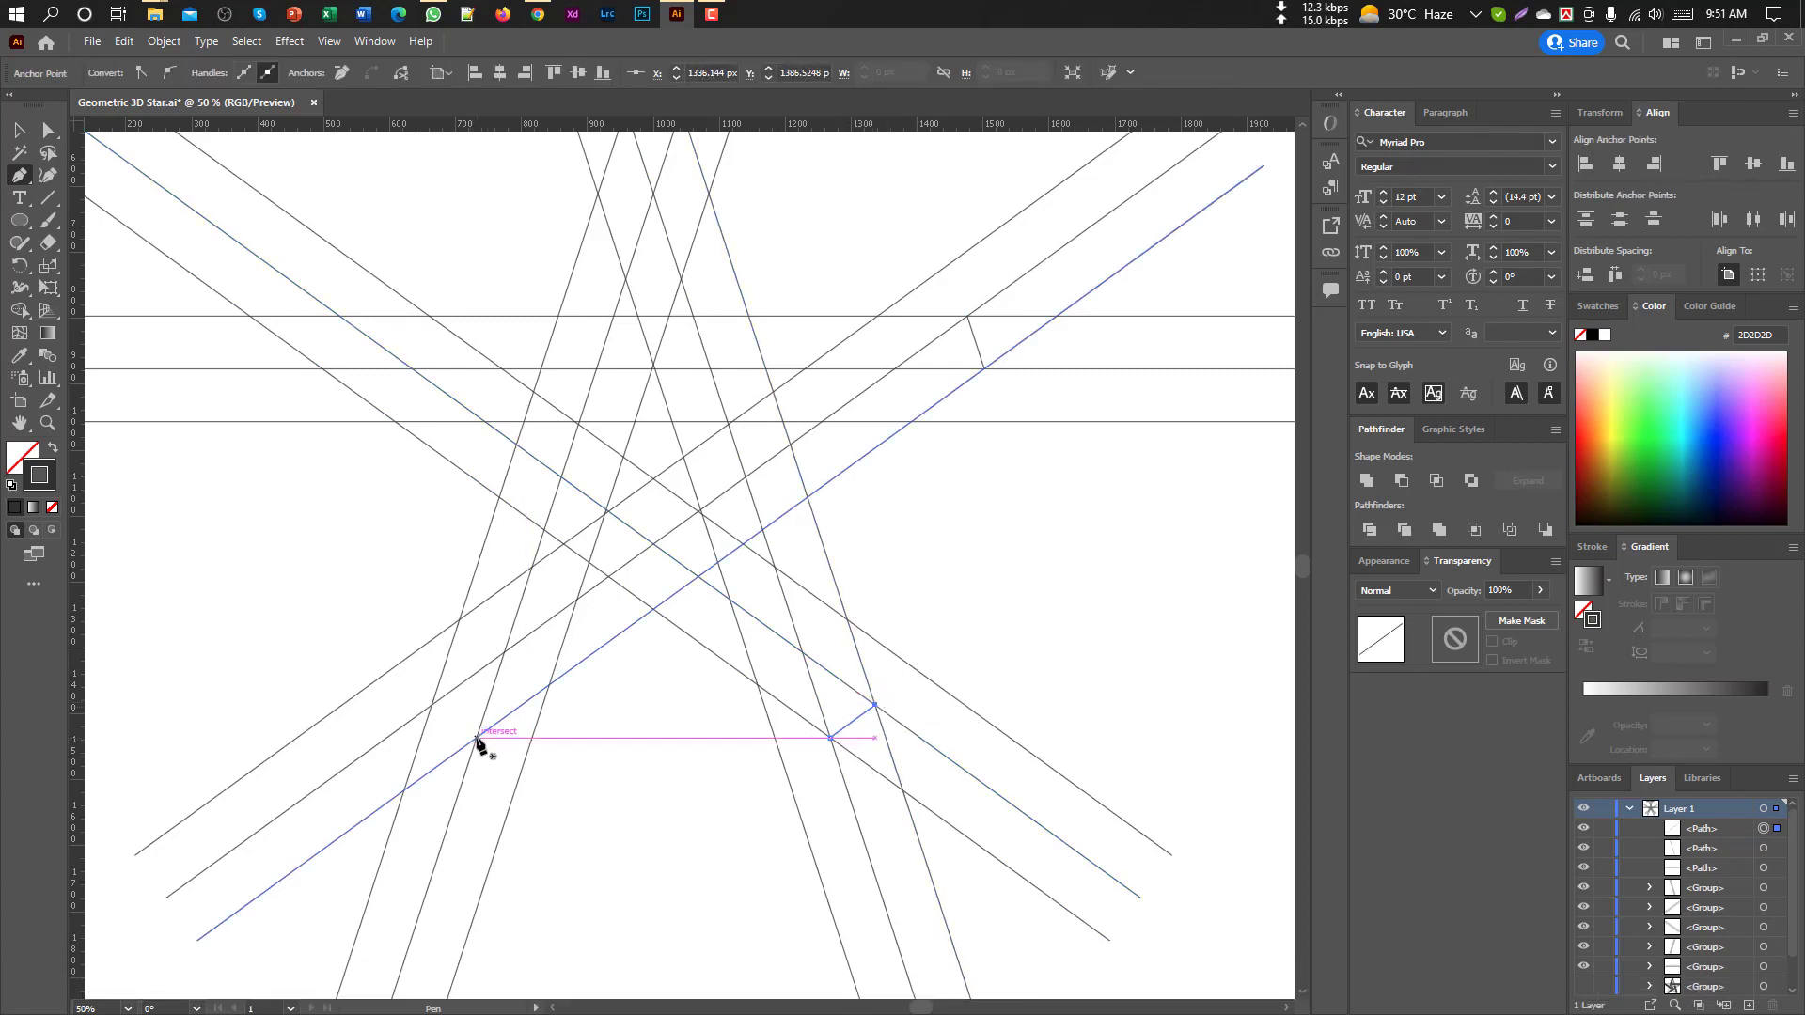
Draw a short Pen segment between the two line intersections that closes the star's lower-left tip
left_click(478, 737)
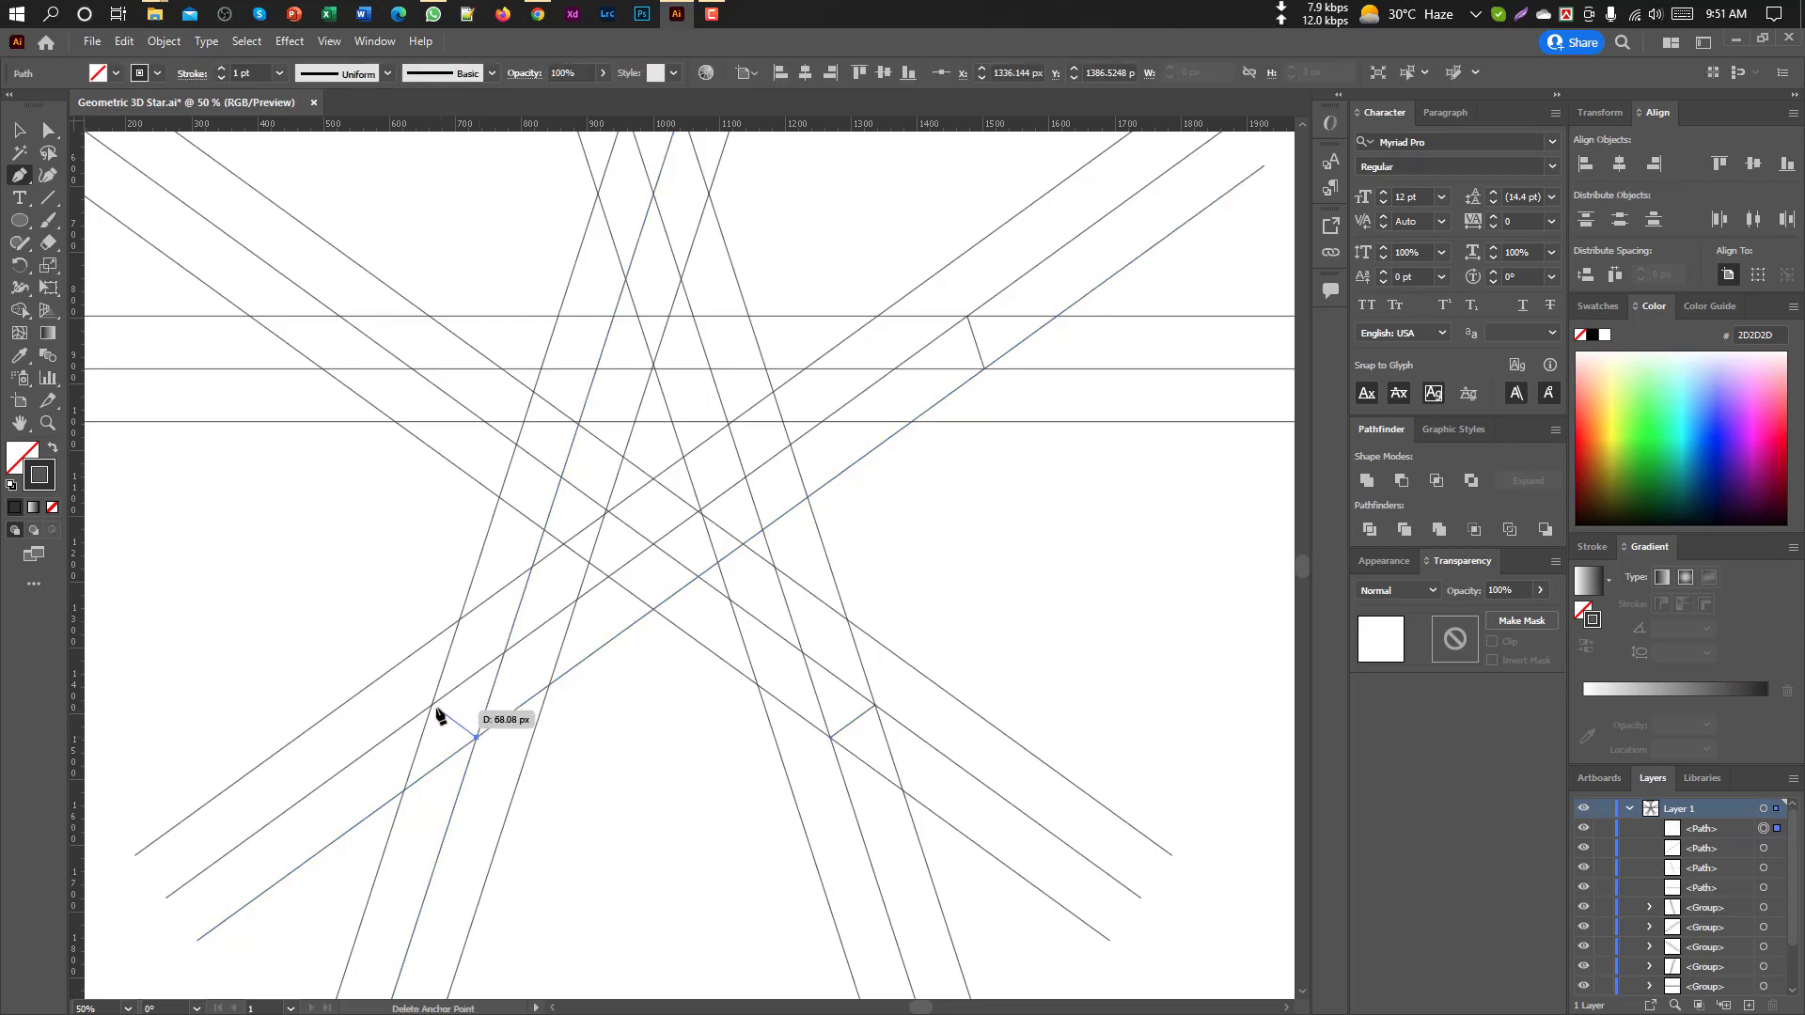
left_click(431, 706)
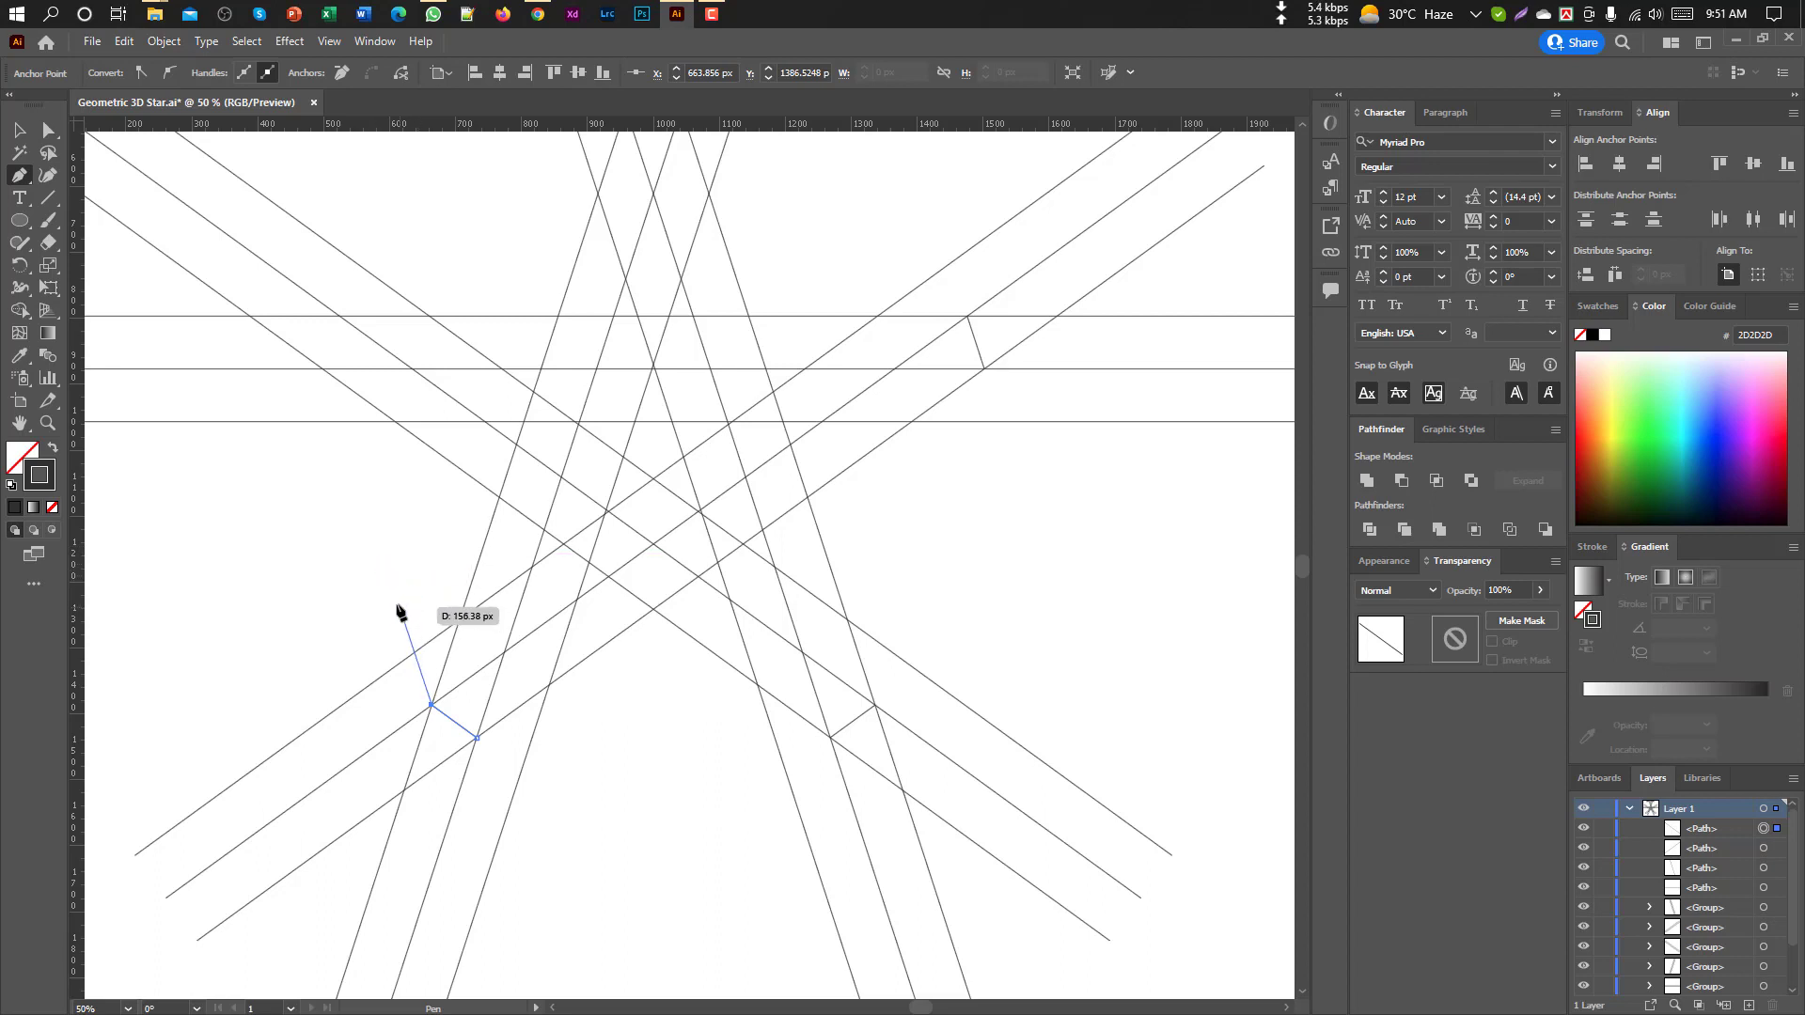
key("Return")
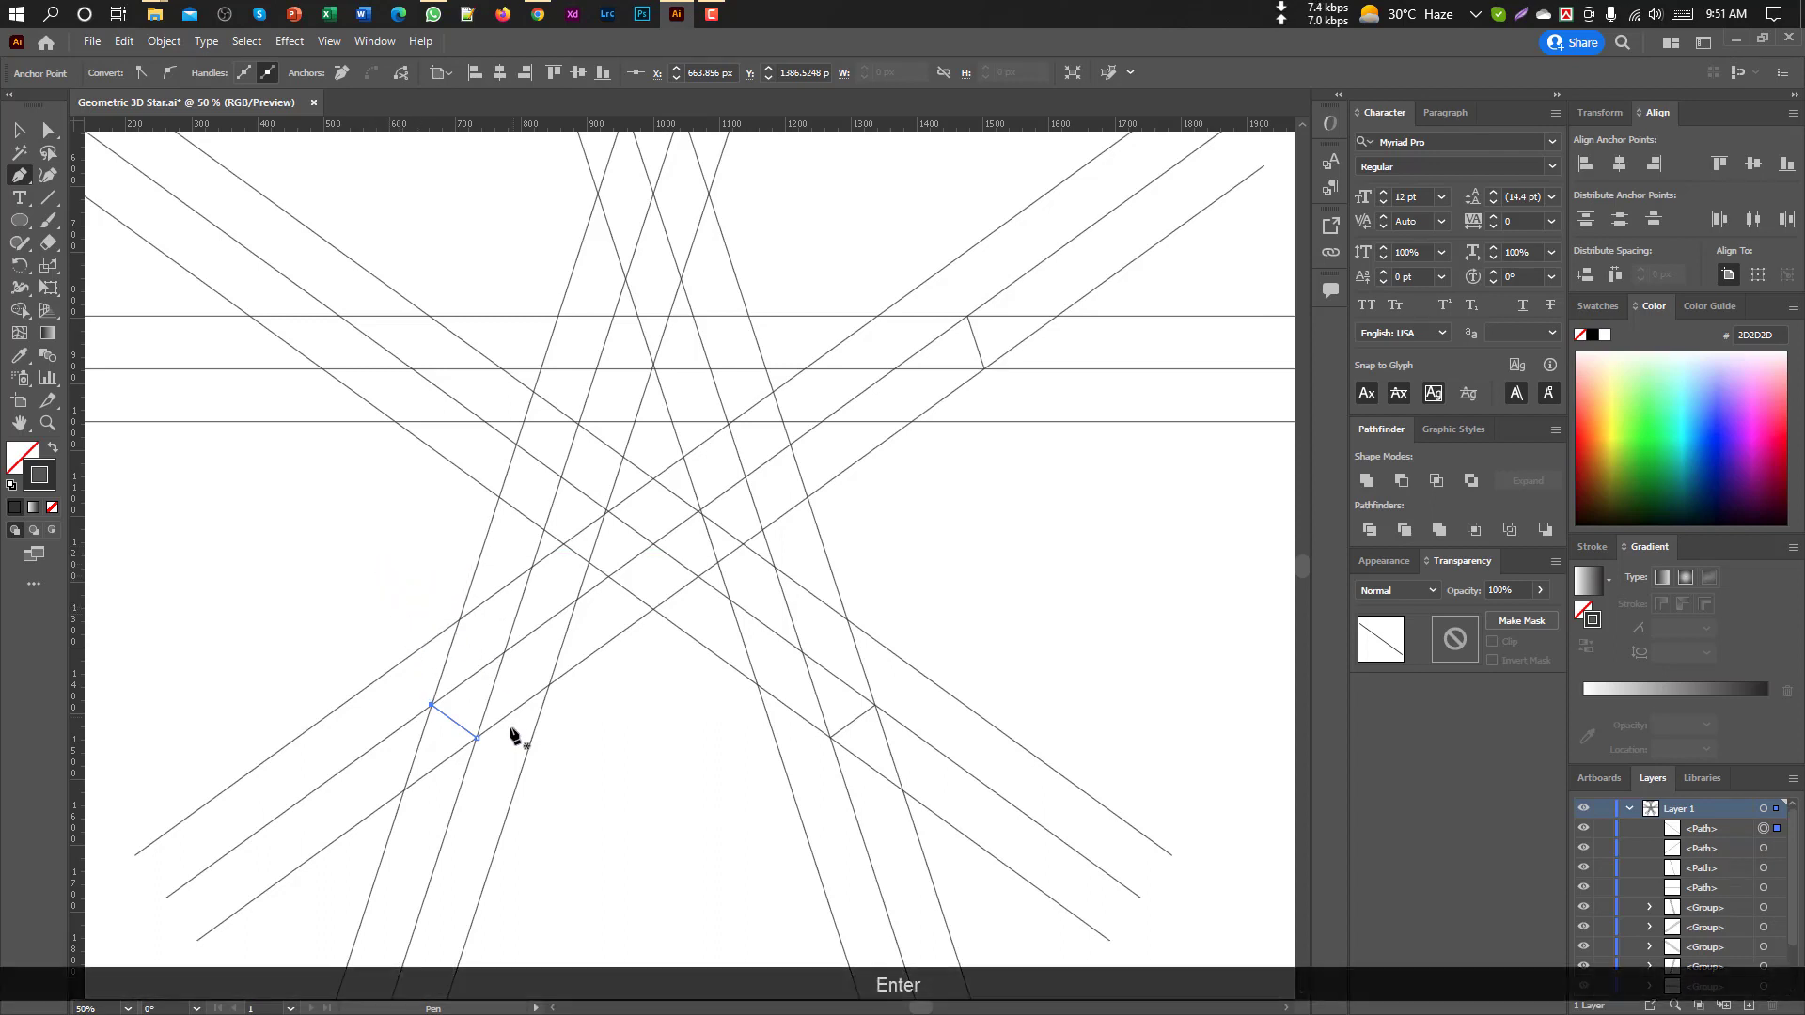
Close the star's upper-left tip with a short Pen segment between the middle and top horizontal lines, and deselect it
scroll(348, 564, "up", 2)
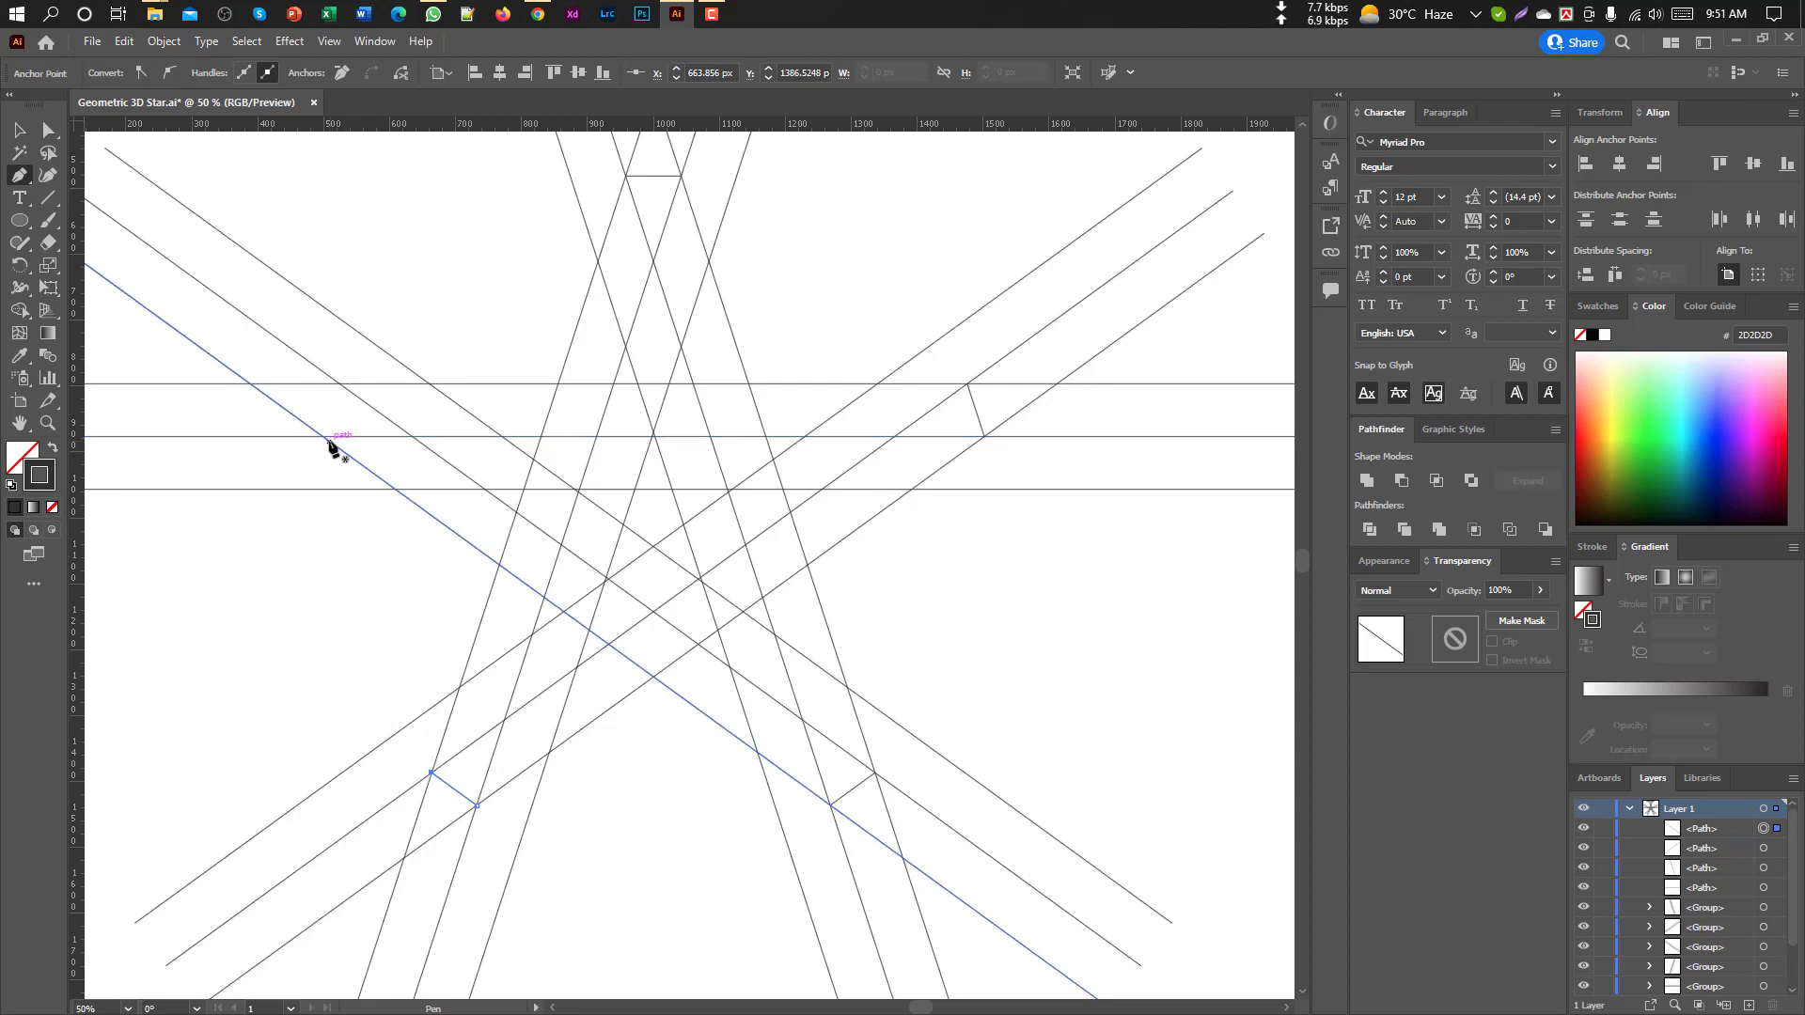
left_click(322, 436)
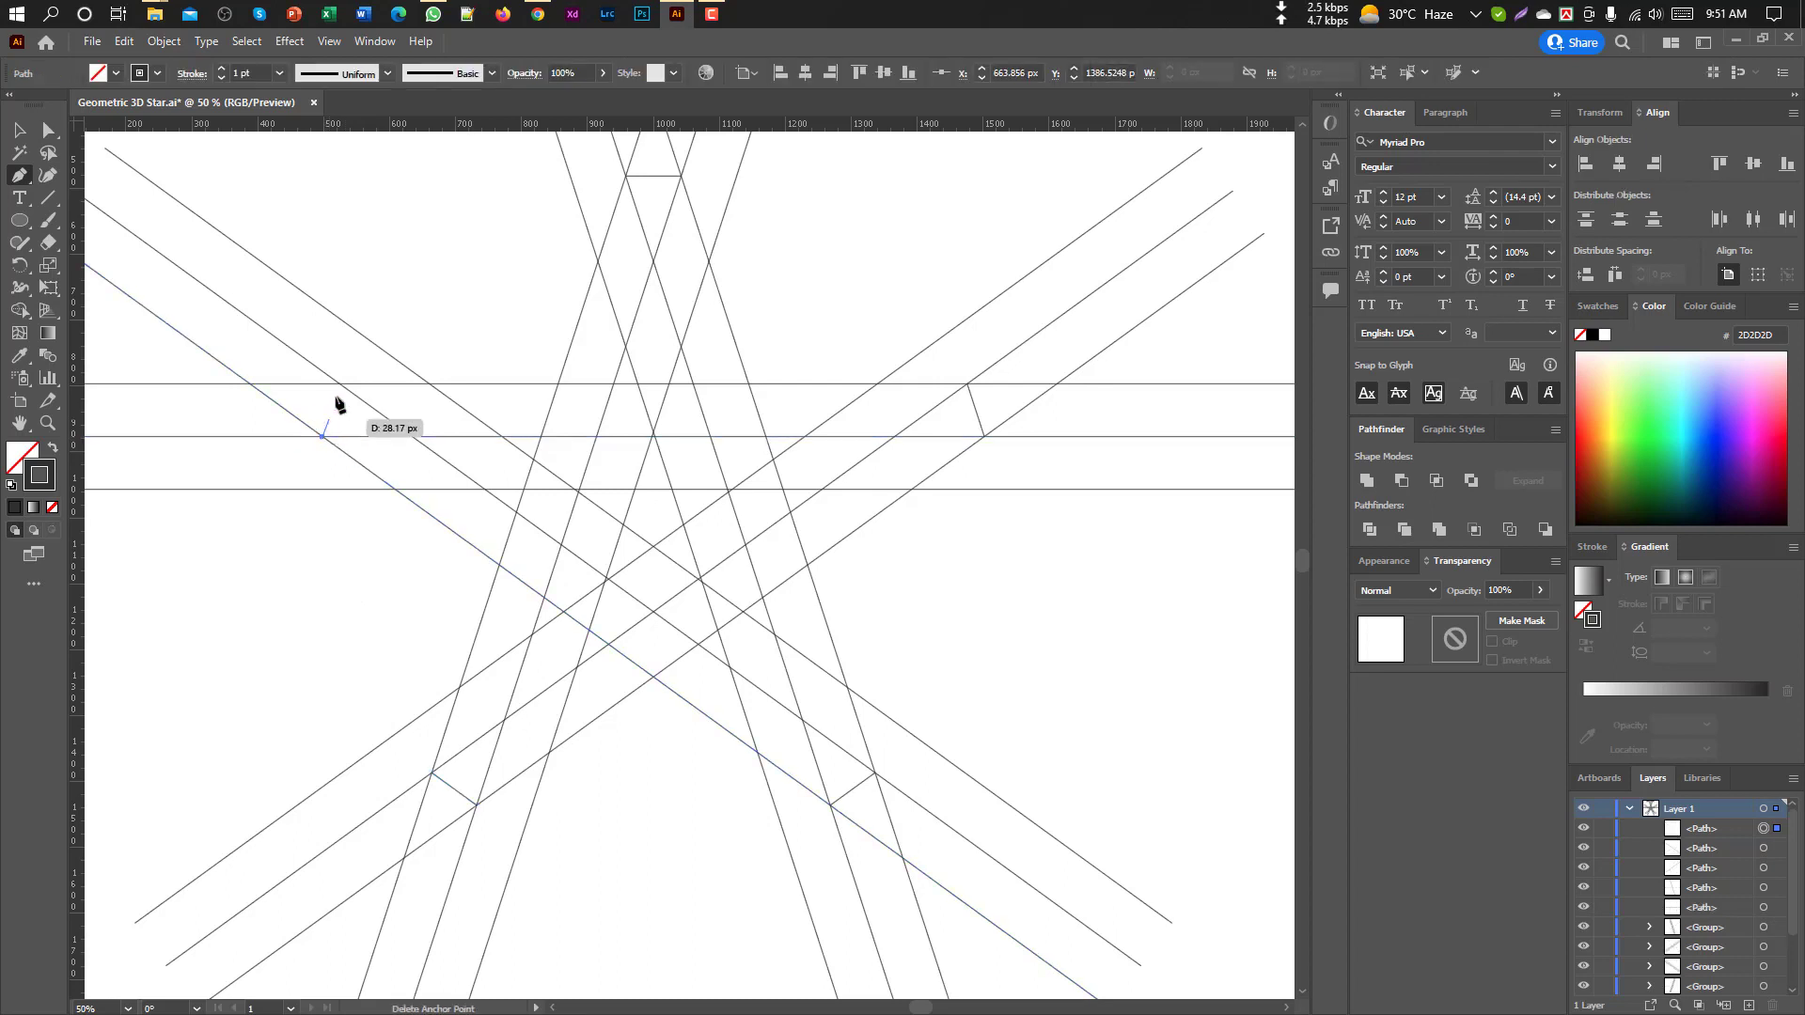
left_click(339, 384)
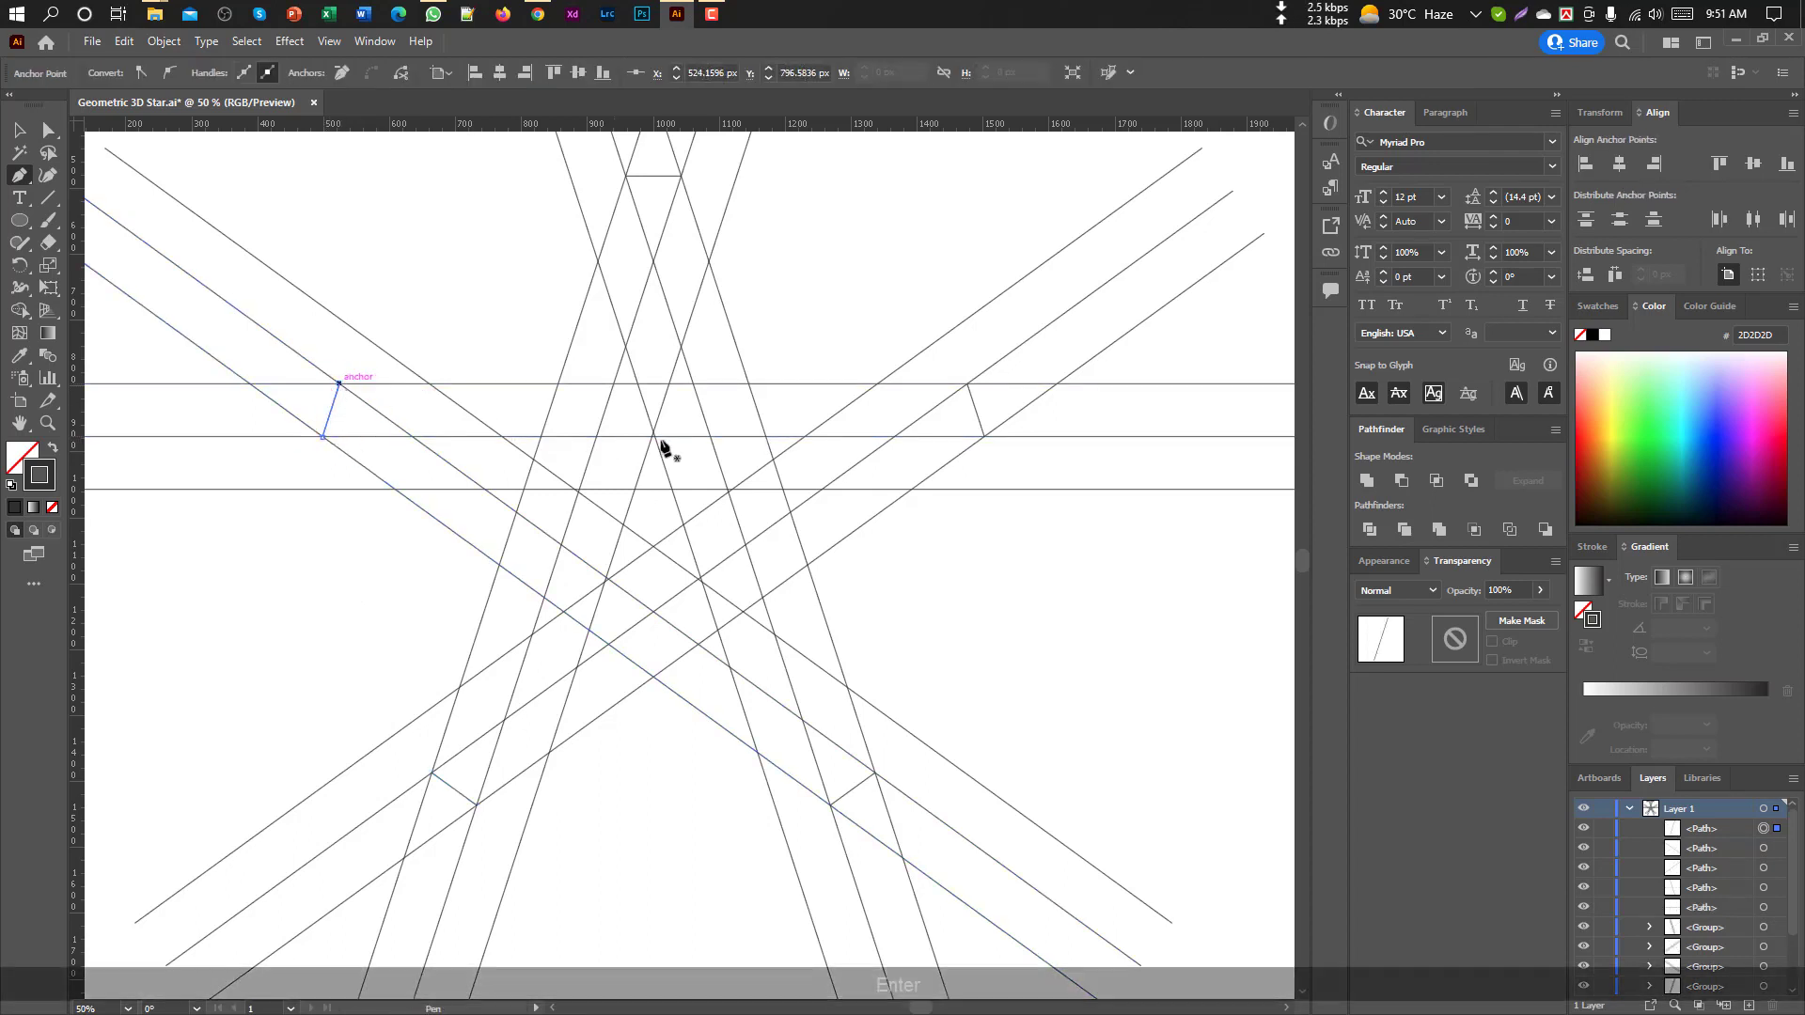
key("Return")
scroll(758, 495, "down", 3)
left_click(21, 130)
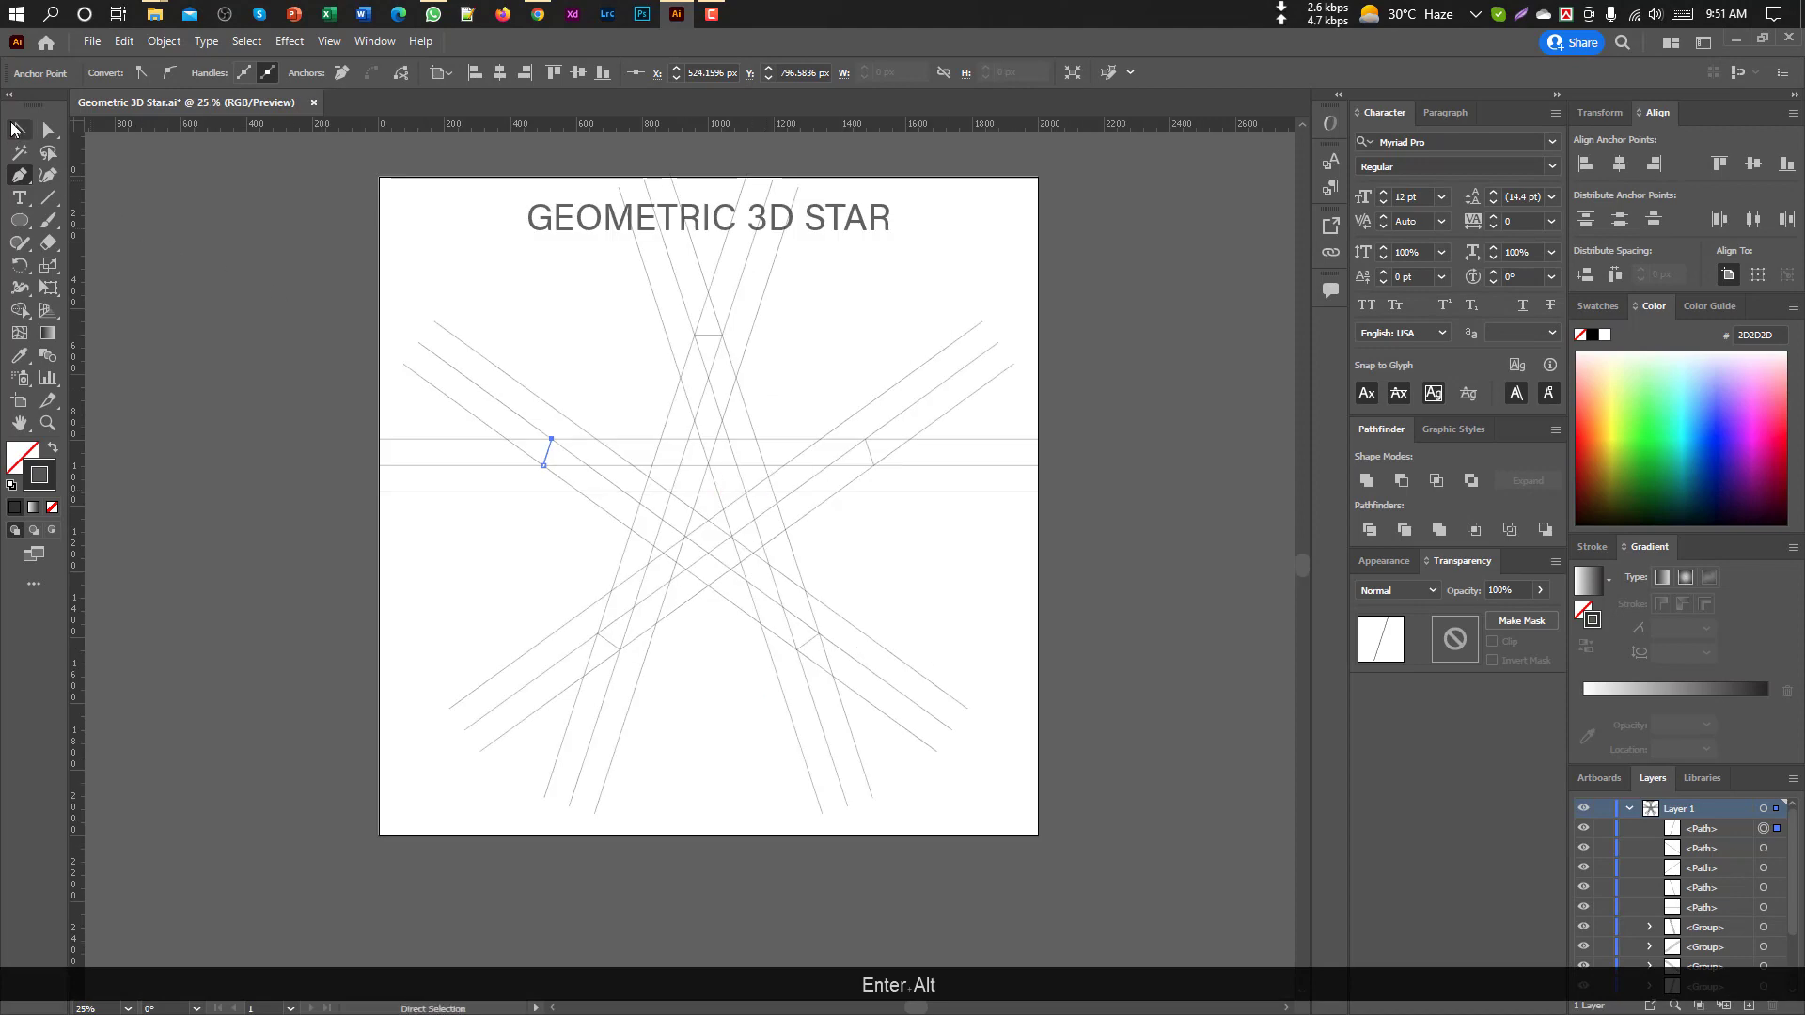
left_click(419, 251)
Select all the star's lines and erase the excess line ends around its top tip with the Shape Builder tool
scroll(583, 352, "up", 1)
left_click_drag(364, 324, 1089, 858)
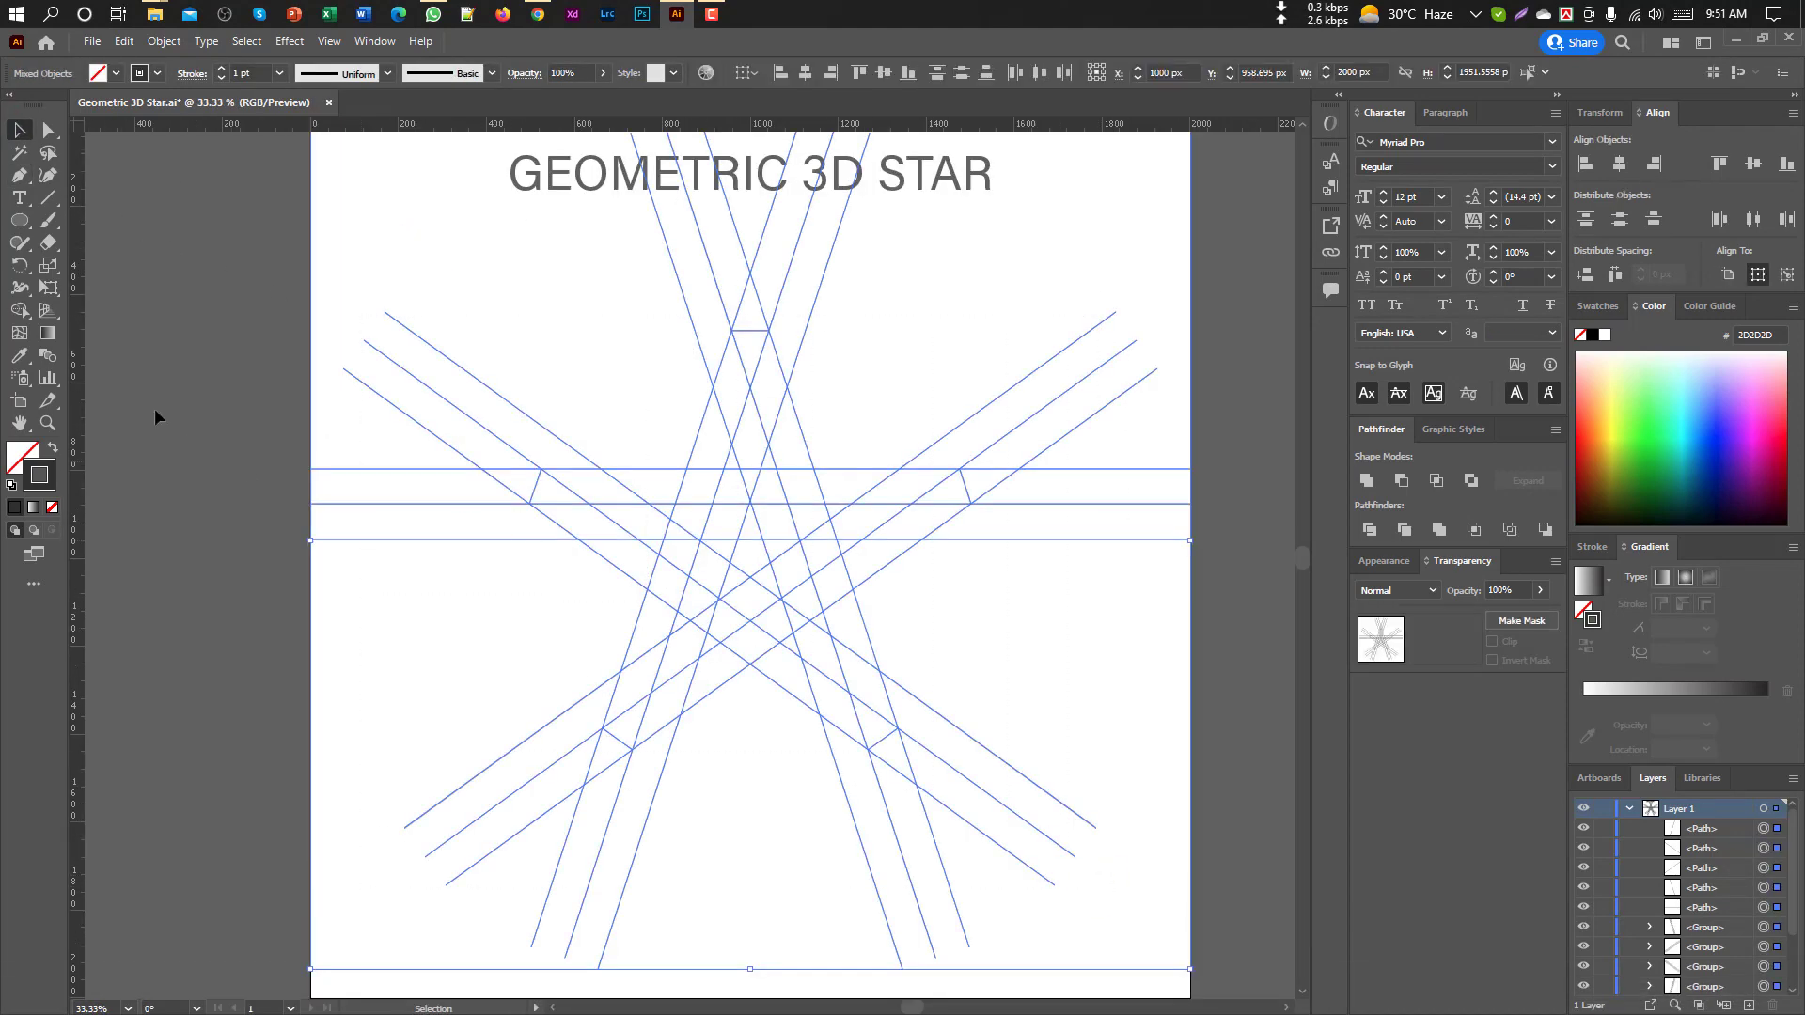
left_click(20, 313)
scroll(569, 347, "up", 2)
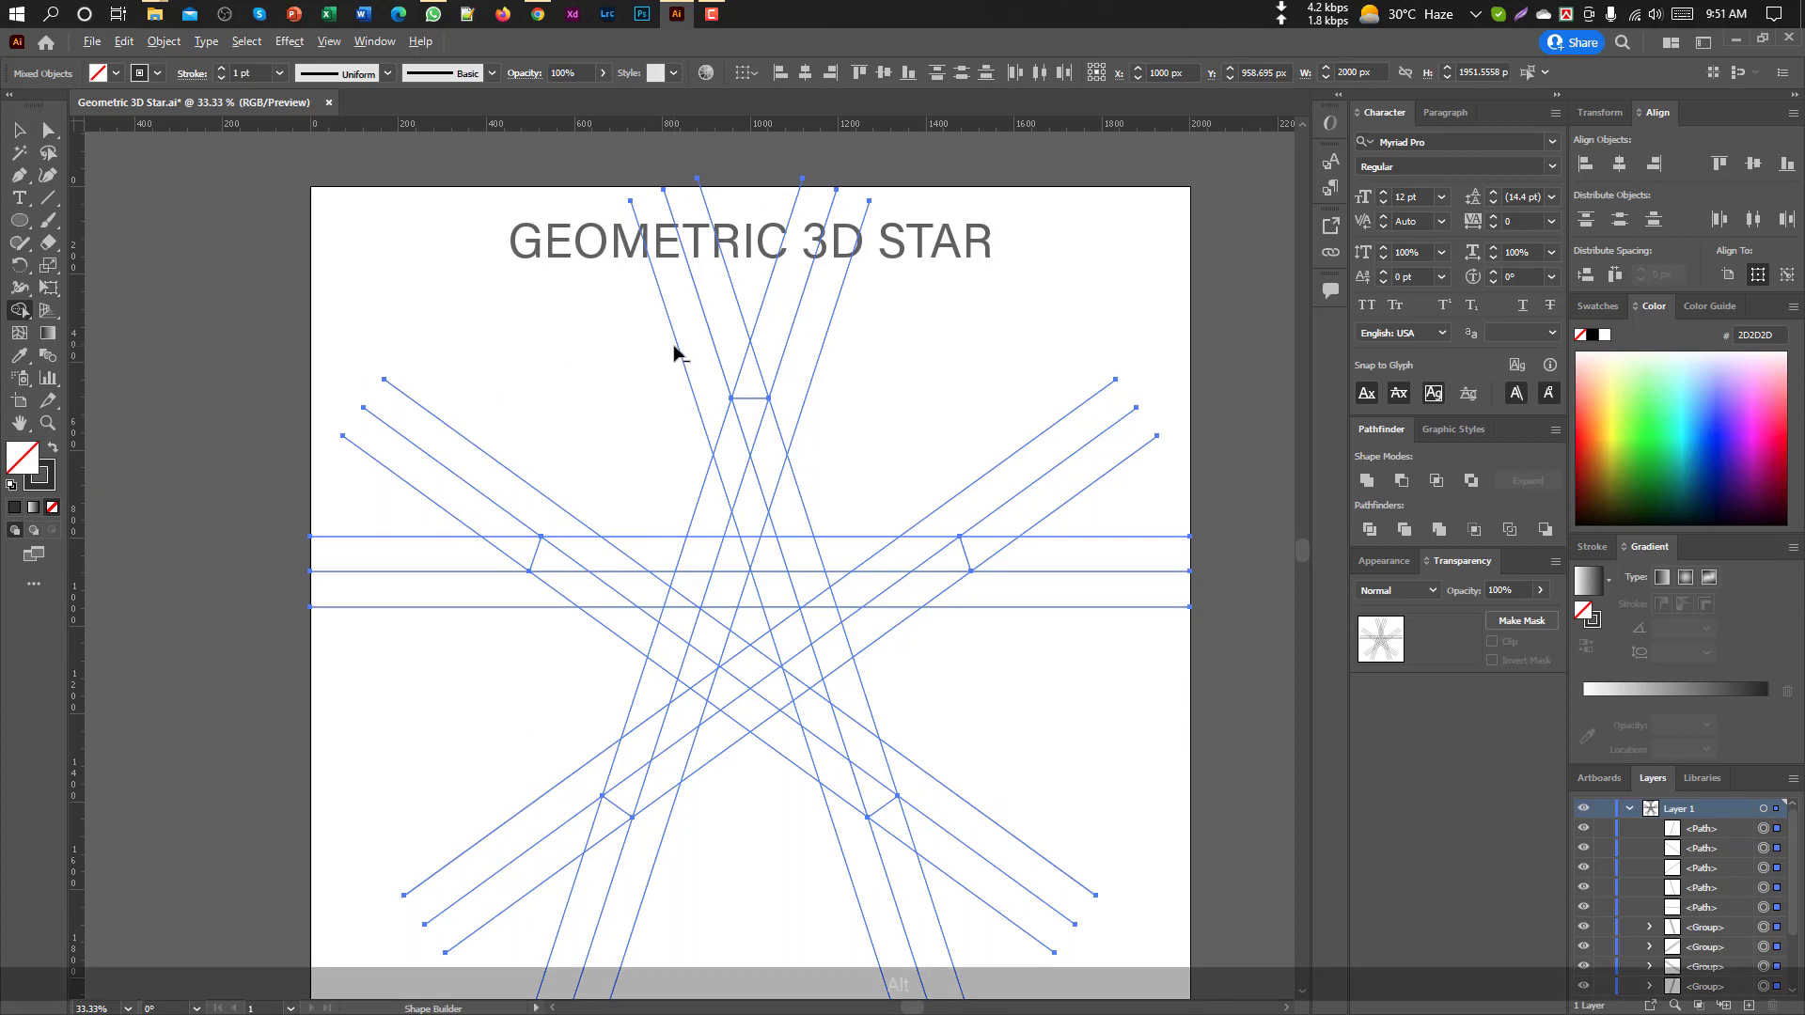
left_click_drag(677, 344, 708, 346)
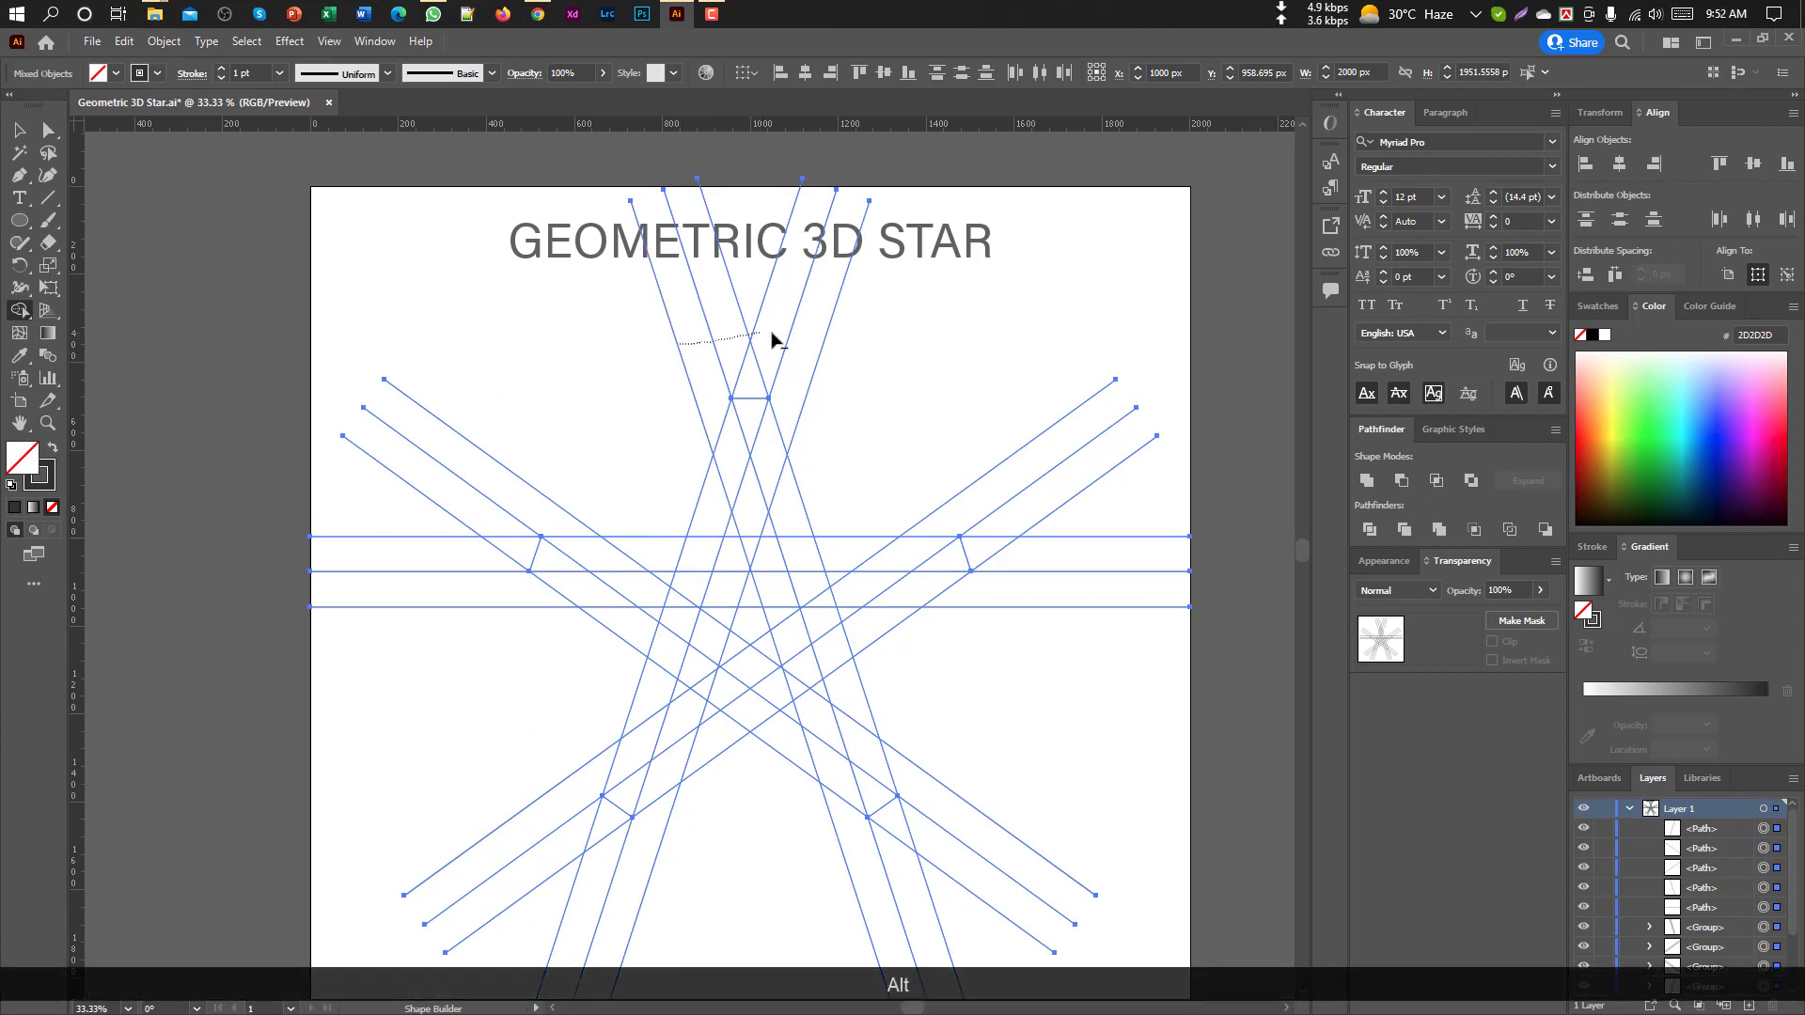
mouse_move(820, 370)
left_mouse_down()
mouse_move(687, 373)
mouse_move(748, 344)
mouse_move(849, 395)
left_mouse_up()
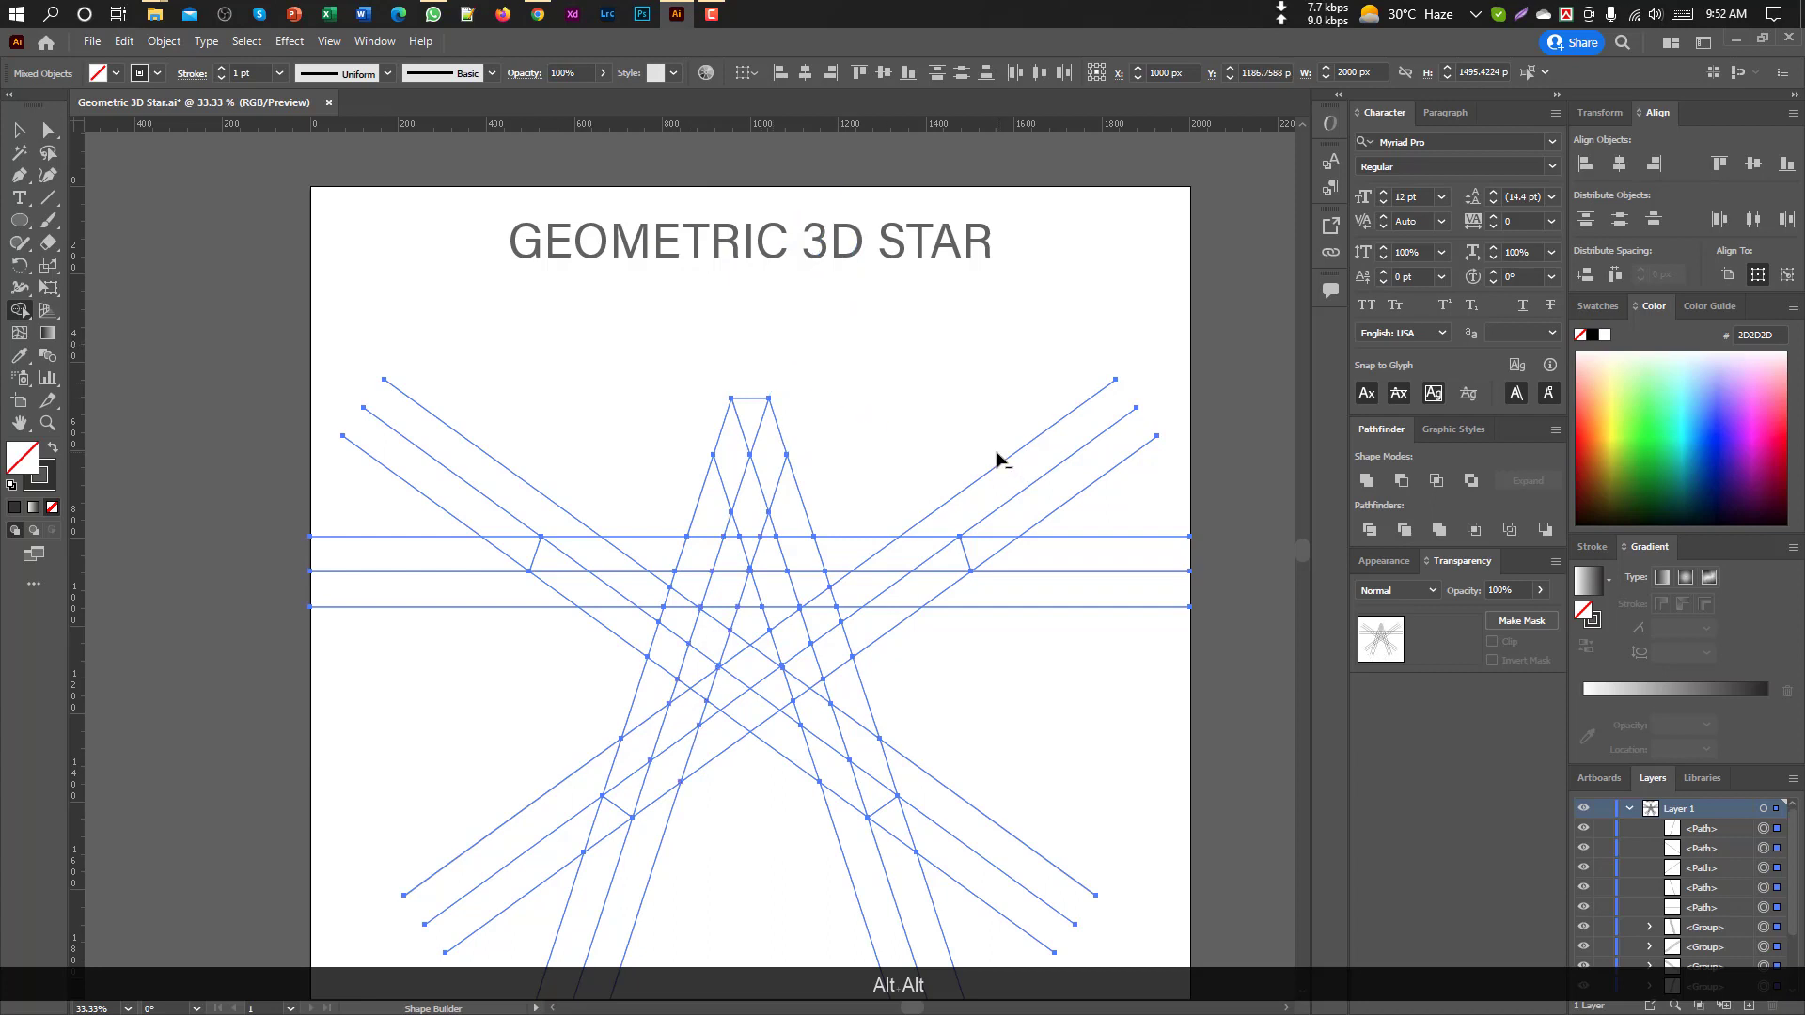
Erase the excess line ends beyond the star's right and lower-right tips with the Shape Builder tool
left_click_drag(998, 453, 1066, 658)
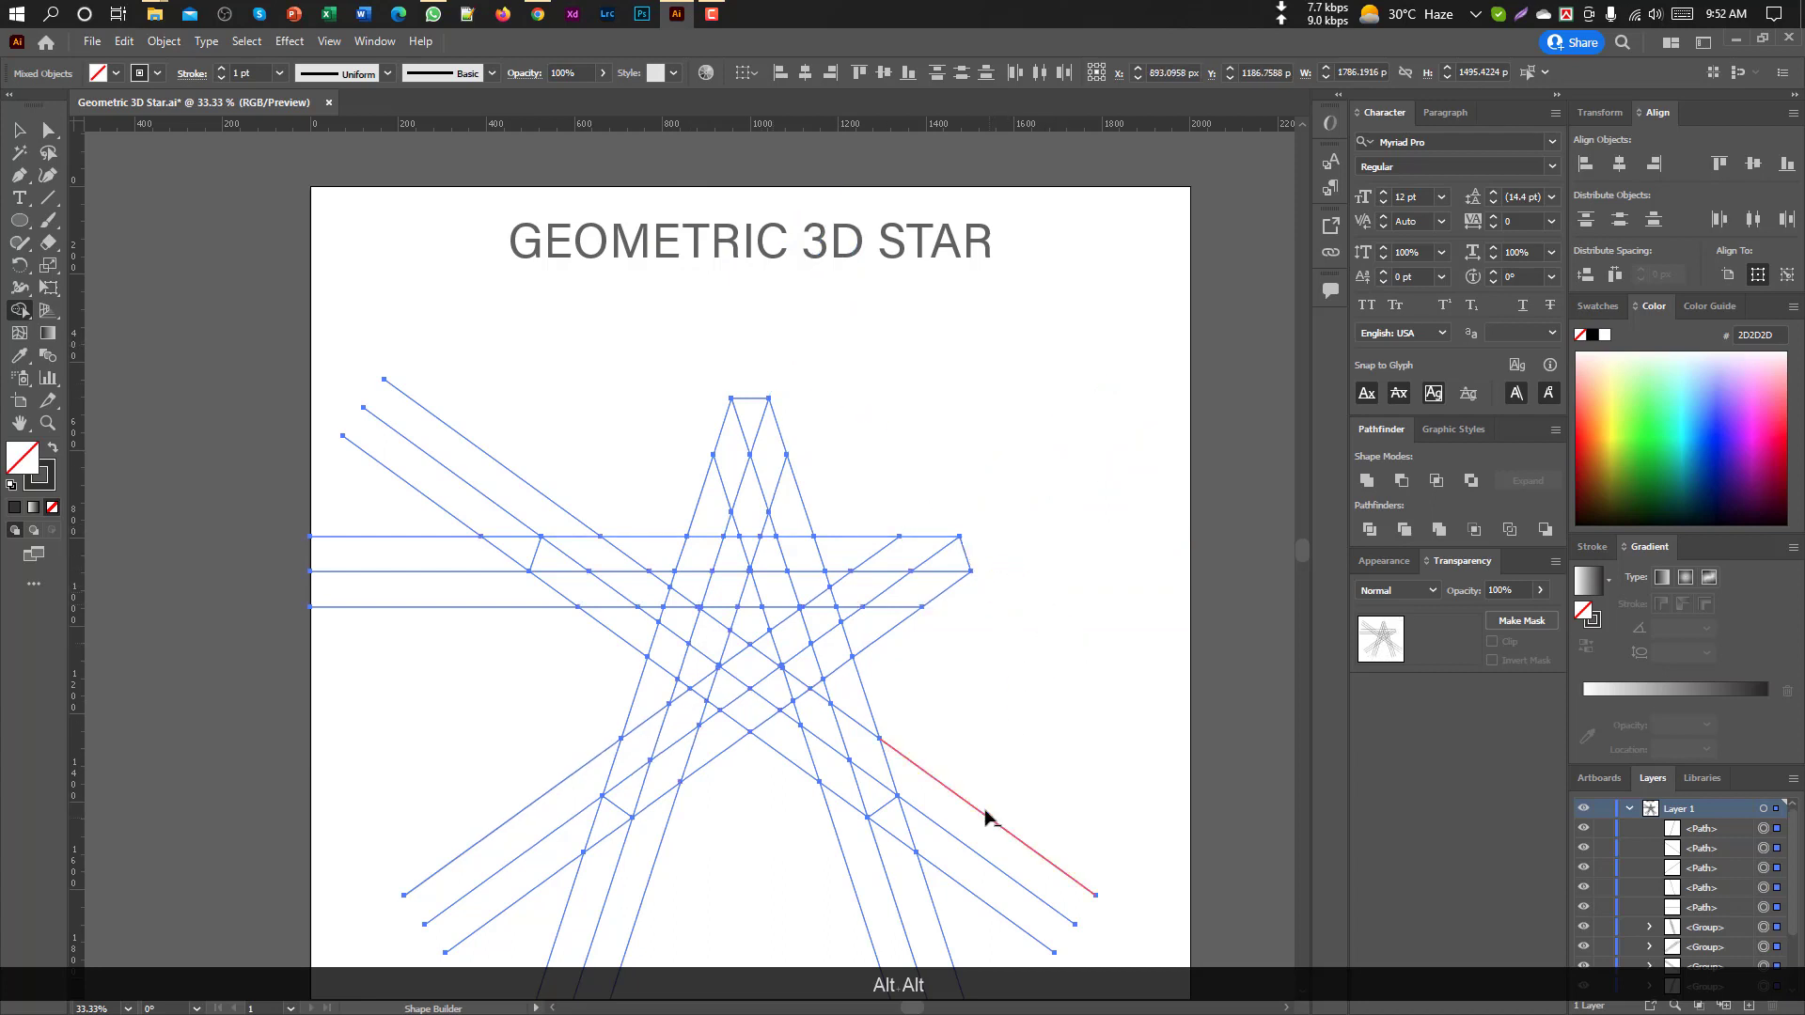
left_click_drag(980, 806, 834, 879)
mouse_move(983, 780)
left_mouse_down()
mouse_move(914, 905)
mouse_move(782, 890)
left_mouse_up()
Erase the excess line ends beyond the star's lower-left tip with the Shape Builder tool
left_click_drag(545, 804, 705, 896)
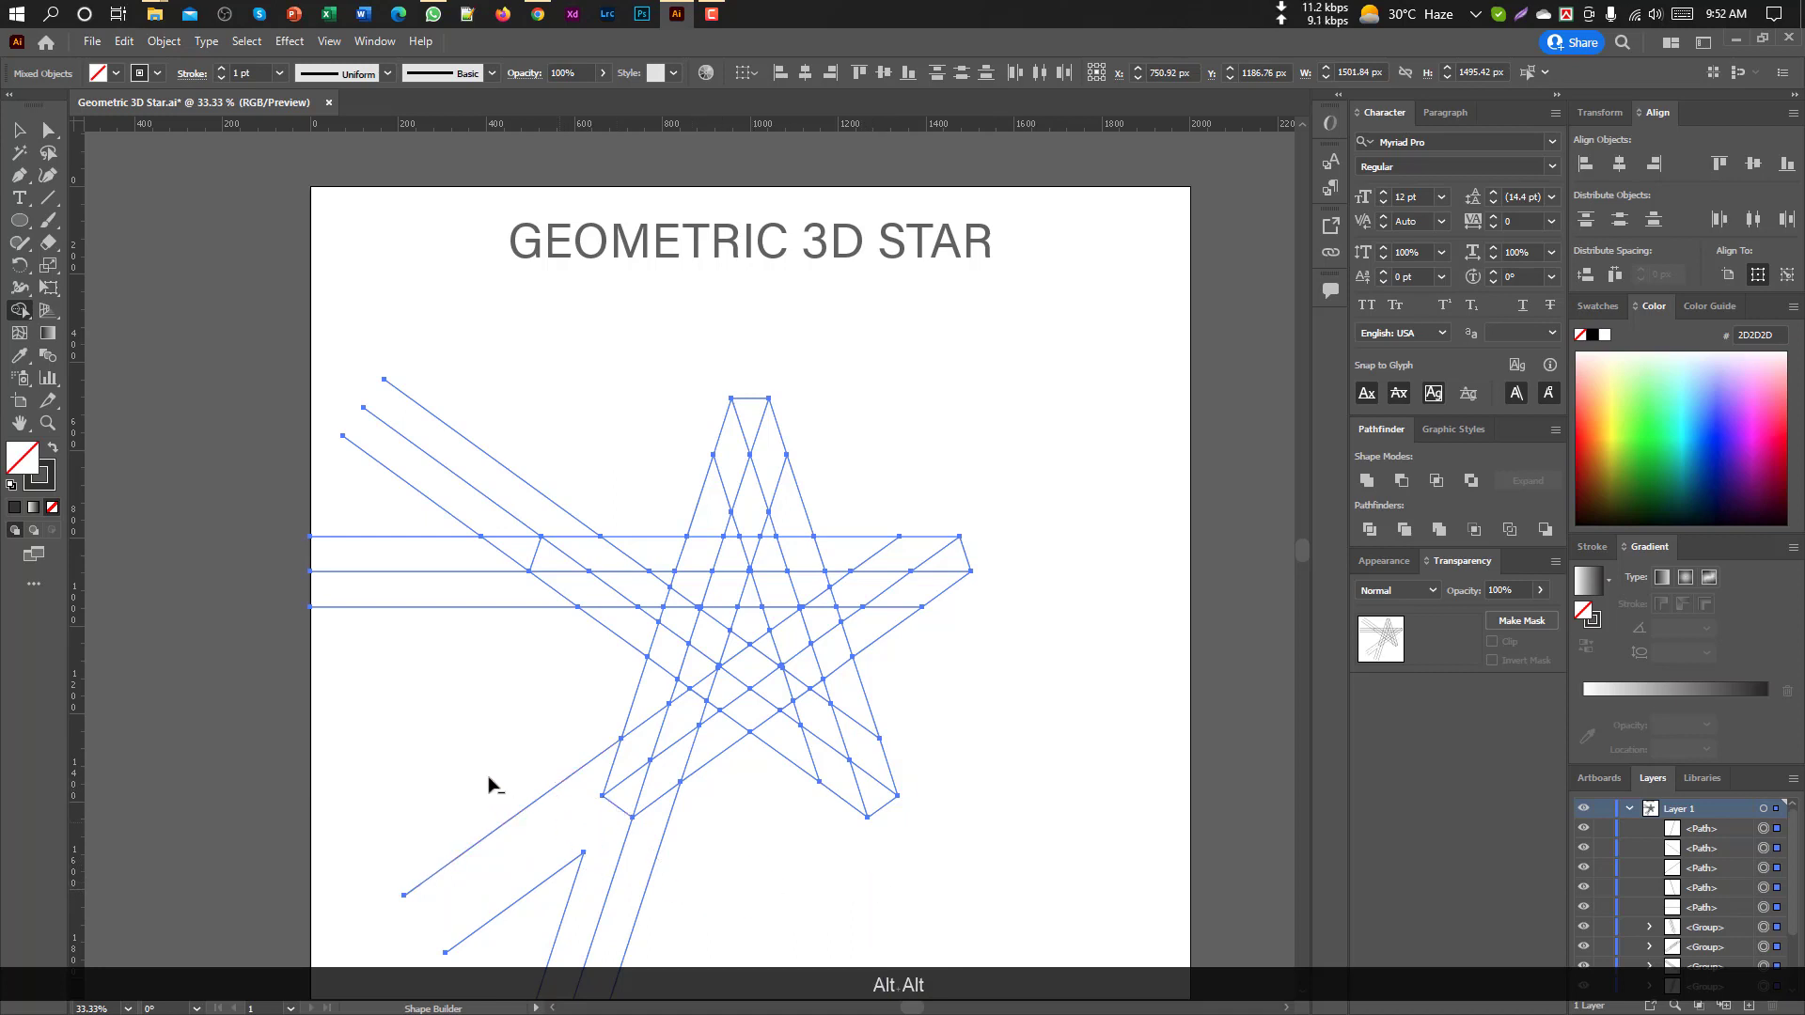
left_click_drag(485, 763, 704, 931)
left_click_drag(547, 860, 600, 907)
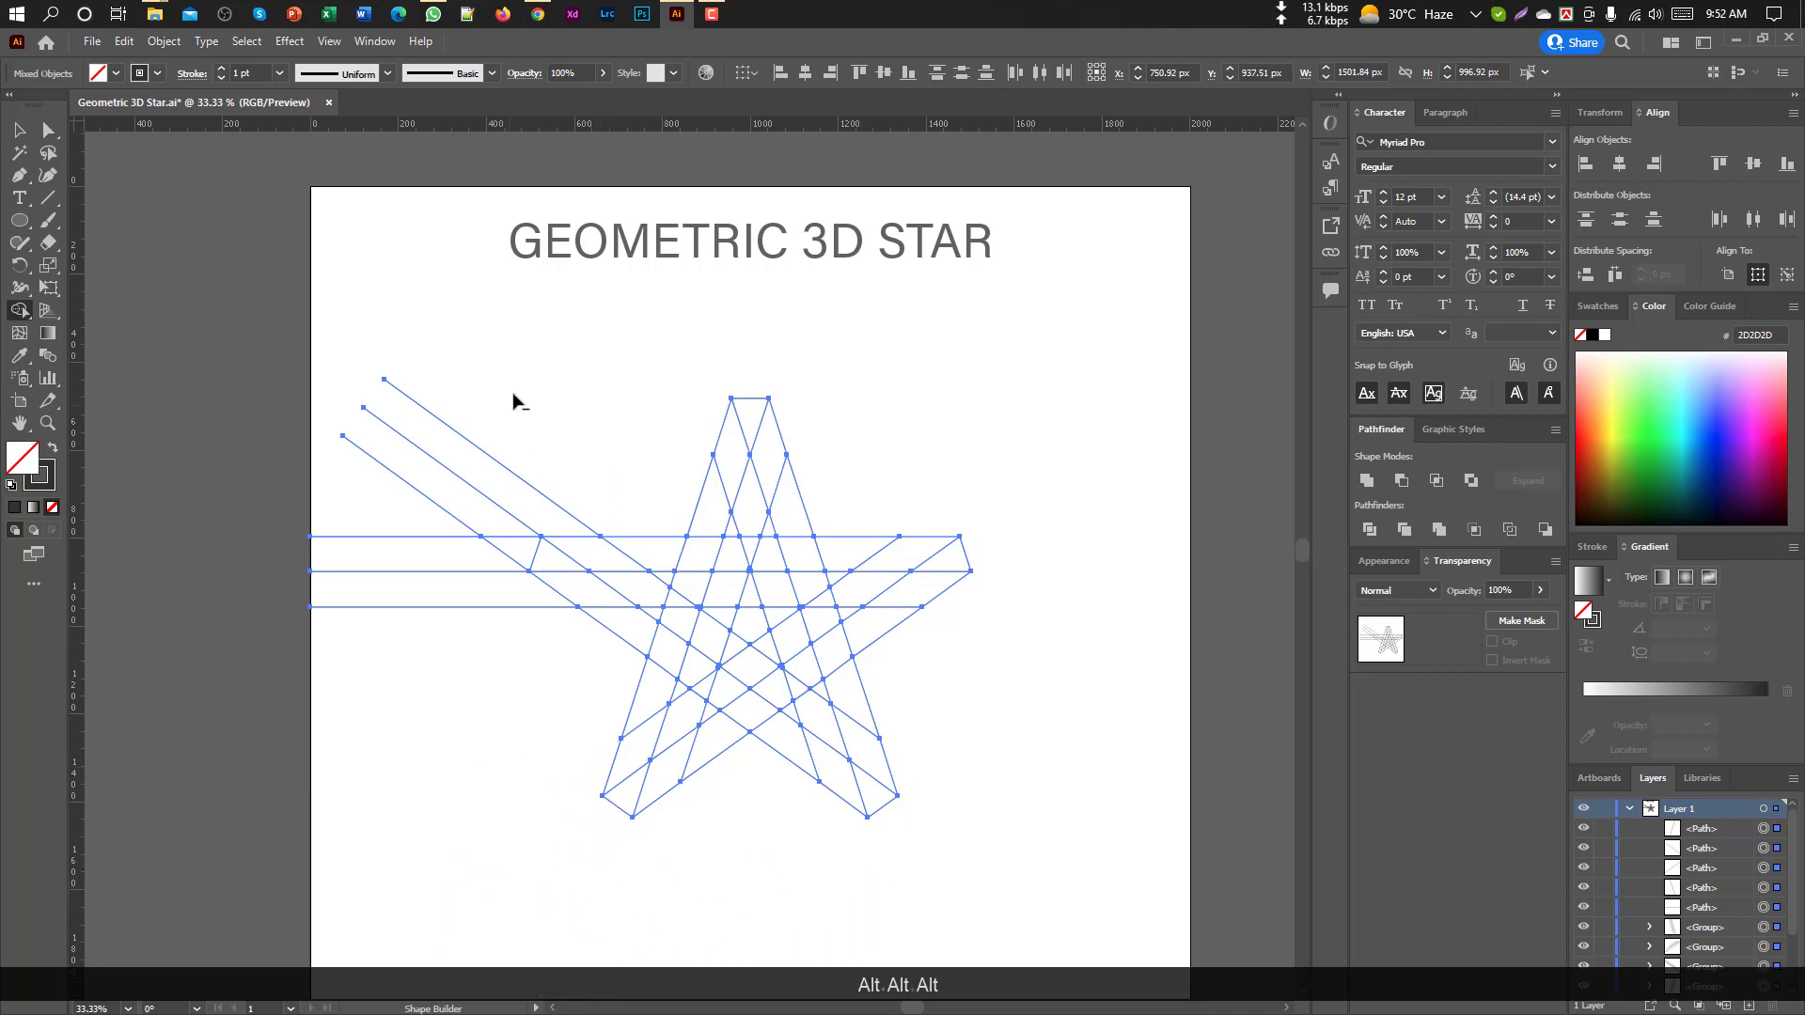
Erase the excess line ends beyond the star's upper-left tip with the Shape Builder tool
left_click_drag(518, 441, 480, 670)
left_click_drag(534, 470, 481, 601)
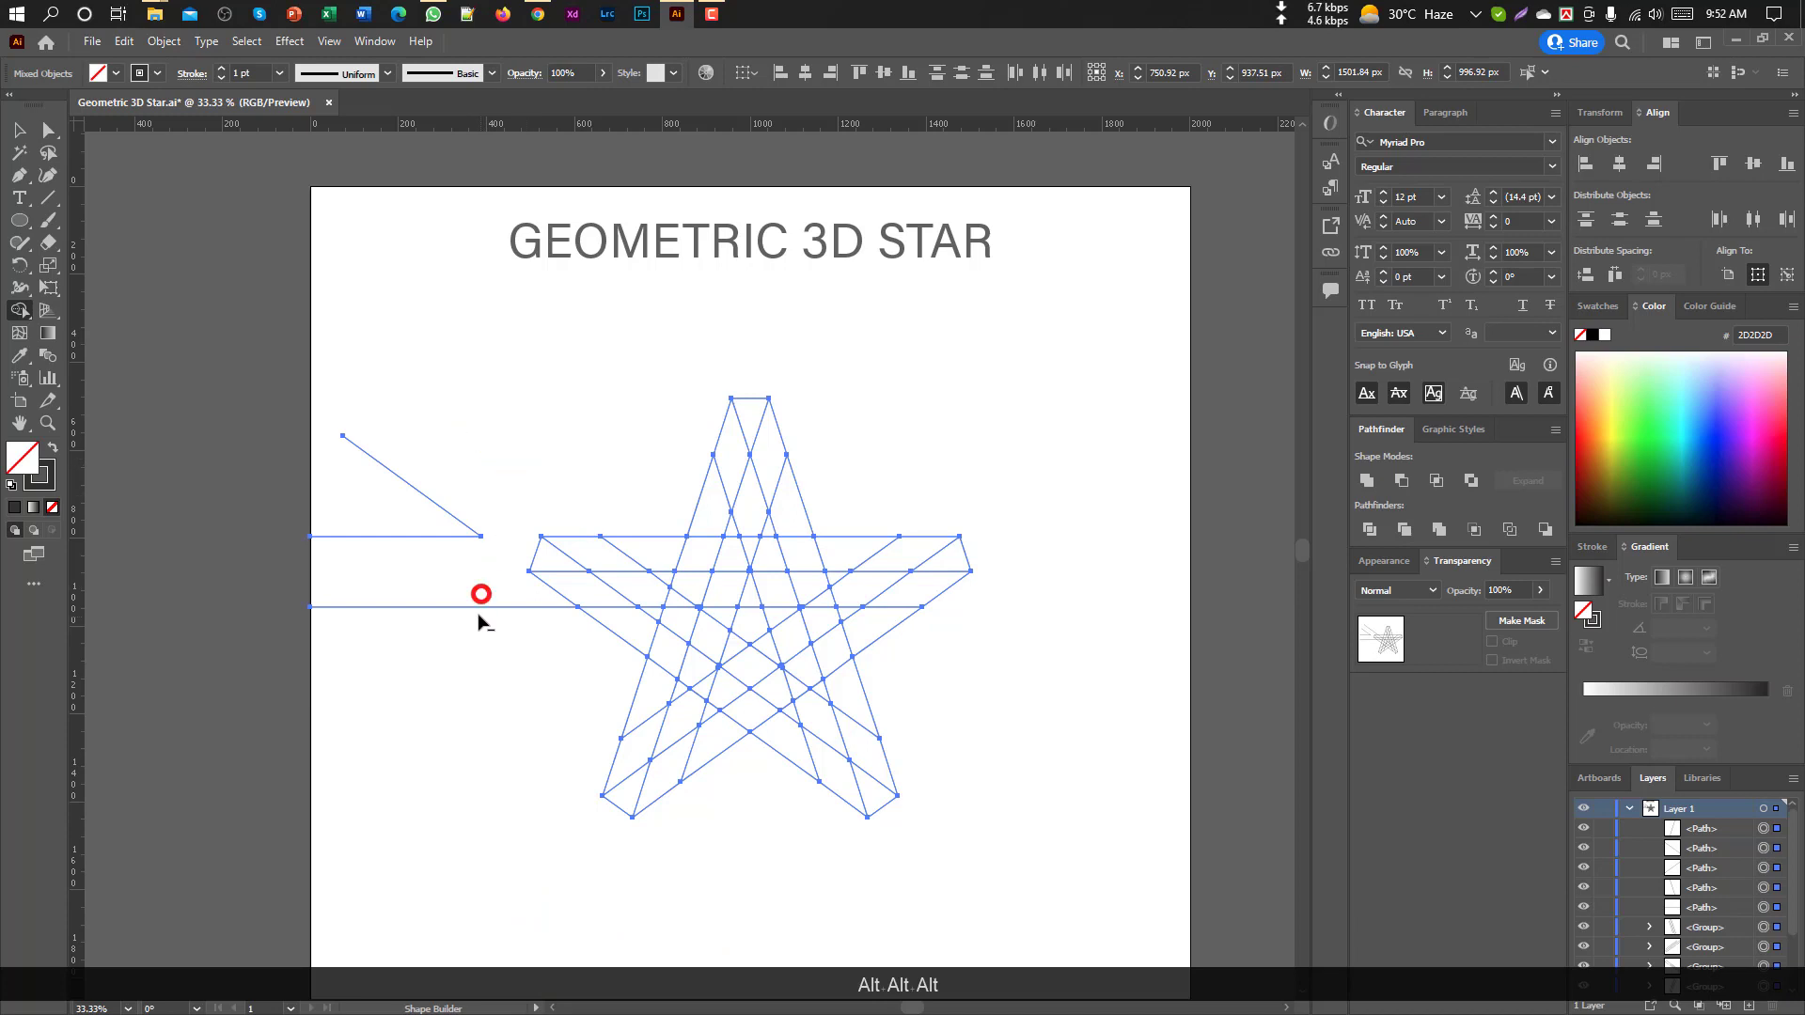
mouse_move(442, 515)
left_mouse_down()
mouse_move(442, 625)
mouse_move(470, 603)
mouse_move(501, 675)
left_mouse_up()
Merge the regions of the top arm's left band into one shape, from the tip down to its inner corner intersection
scroll(583, 658, "down", 1)
scroll(717, 581, "up", 1)
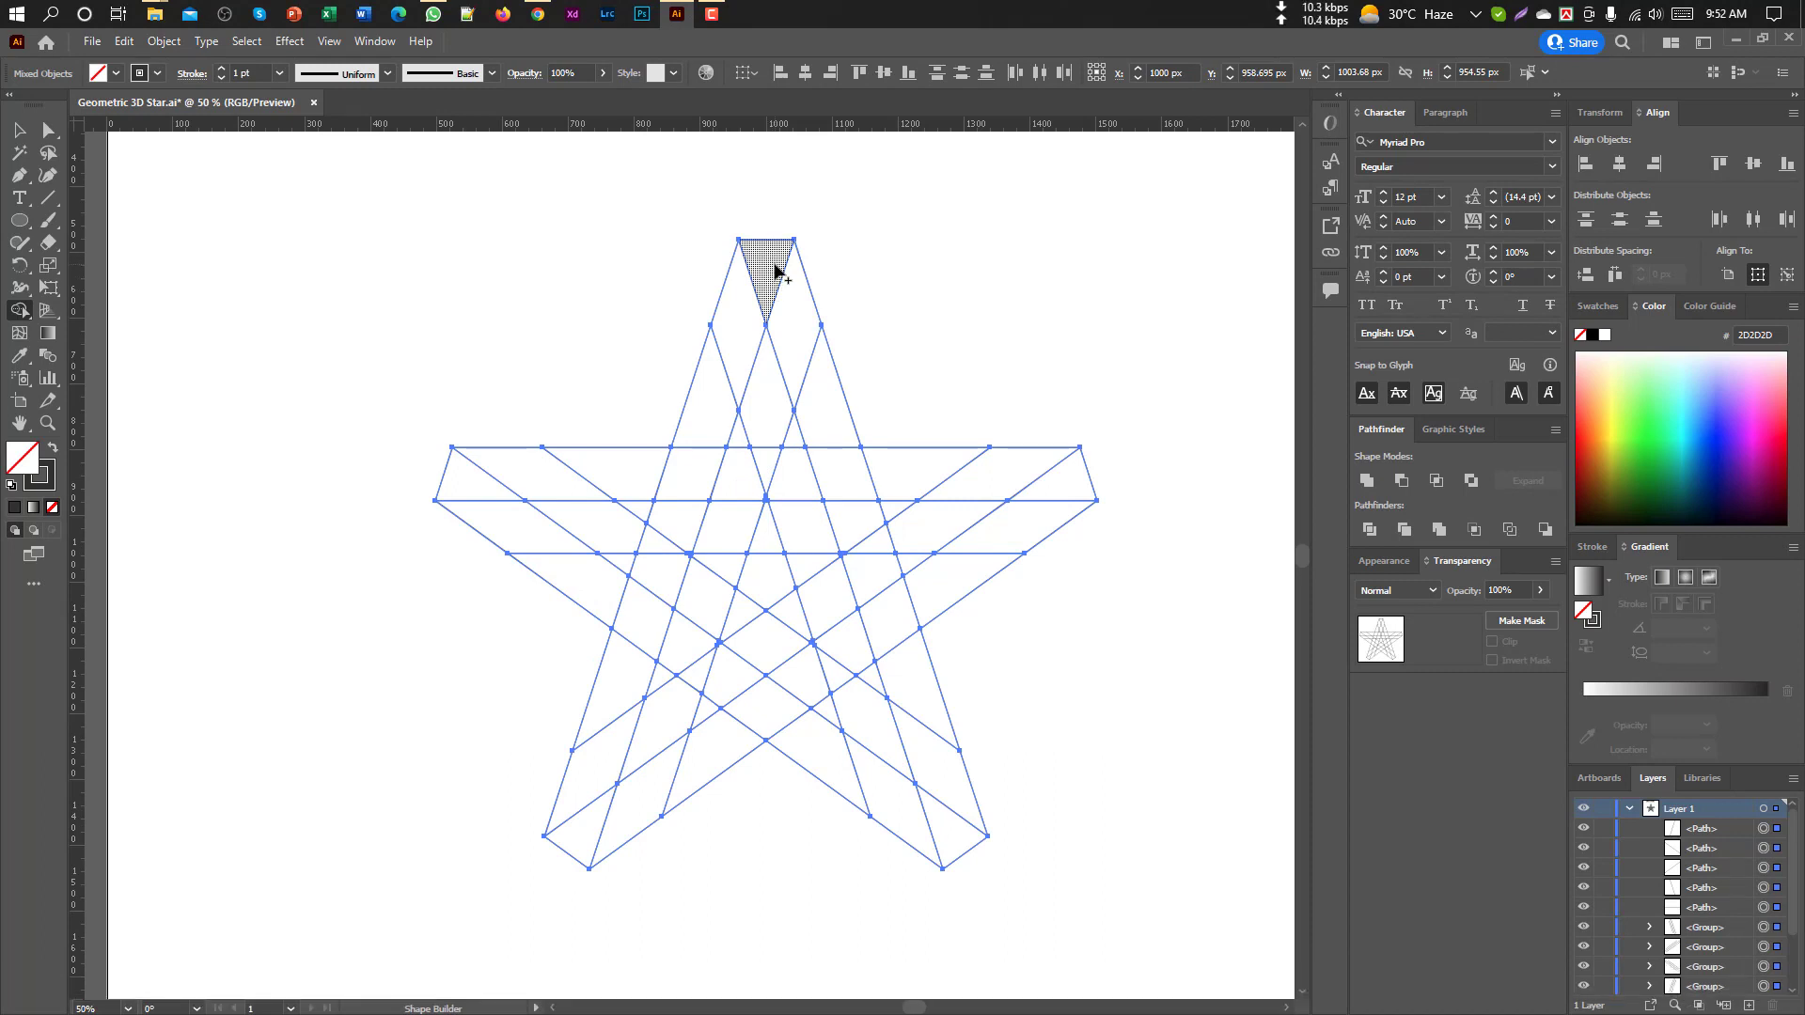
mouse_move(768, 280)
left_mouse_down()
mouse_move(717, 391)
mouse_move(691, 536)
left_mouse_up()
scroll(701, 564, "up", 5)
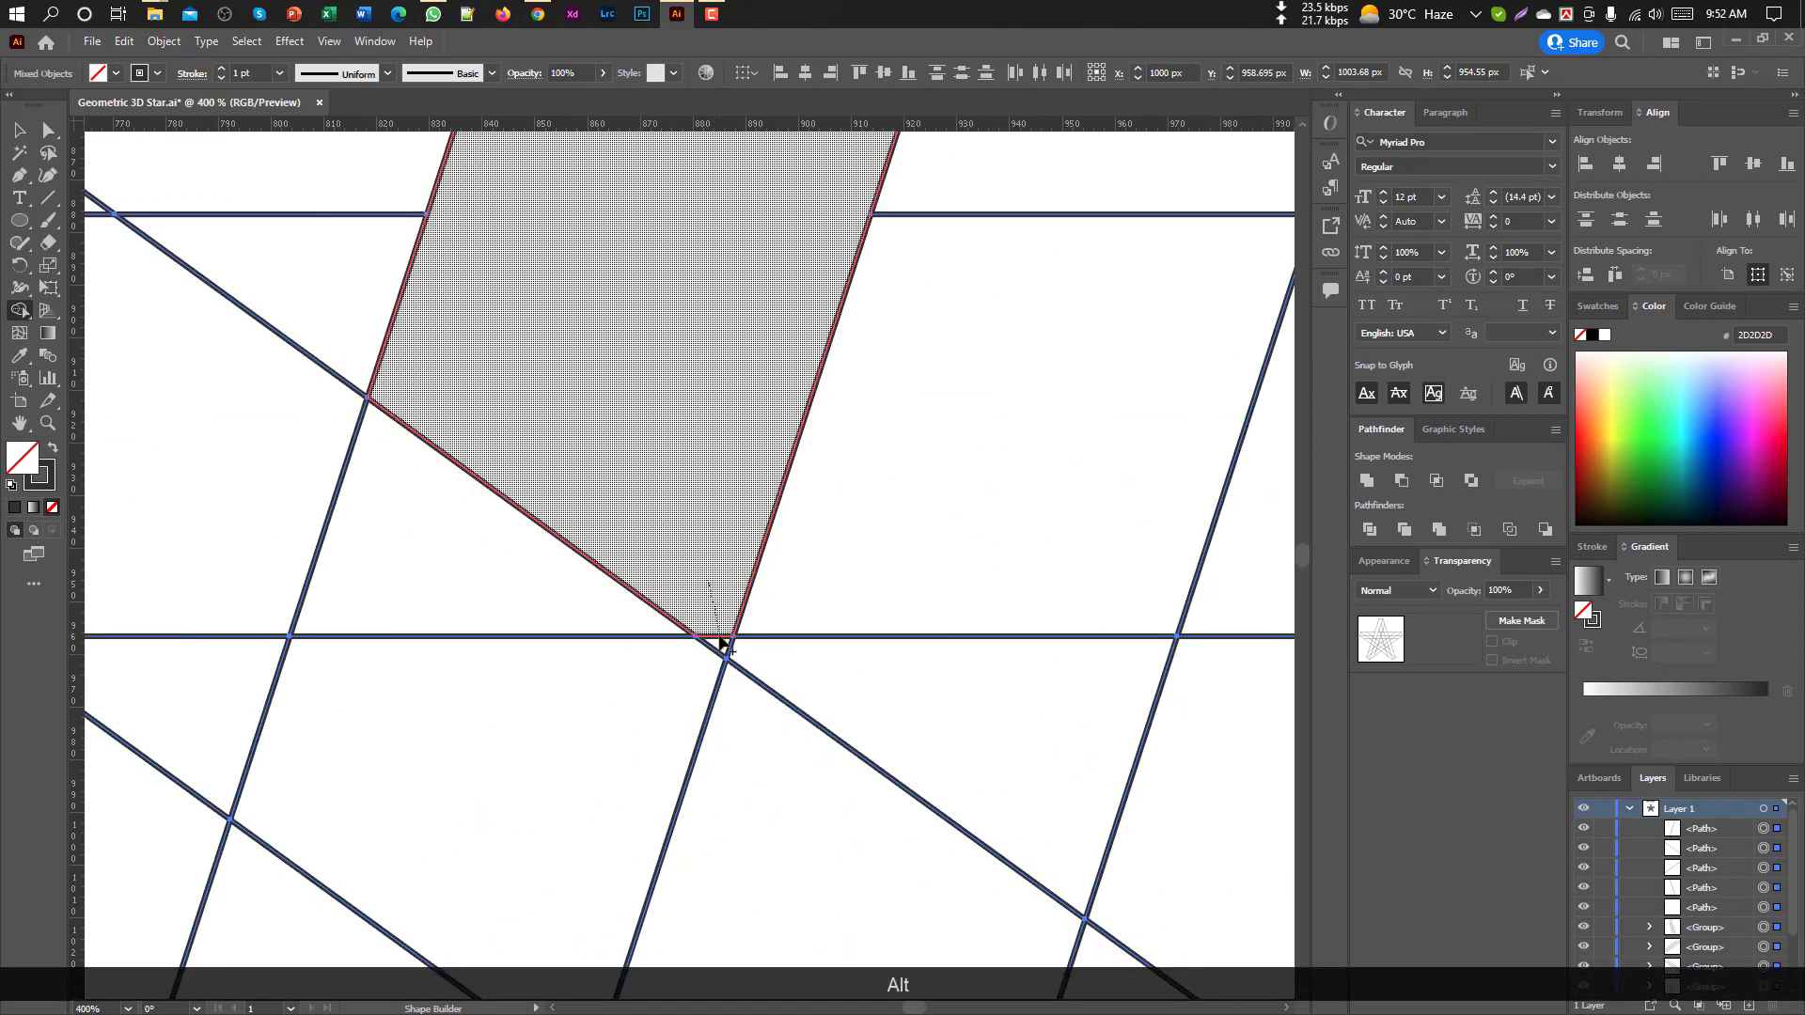
scroll(727, 646, "down", 3)
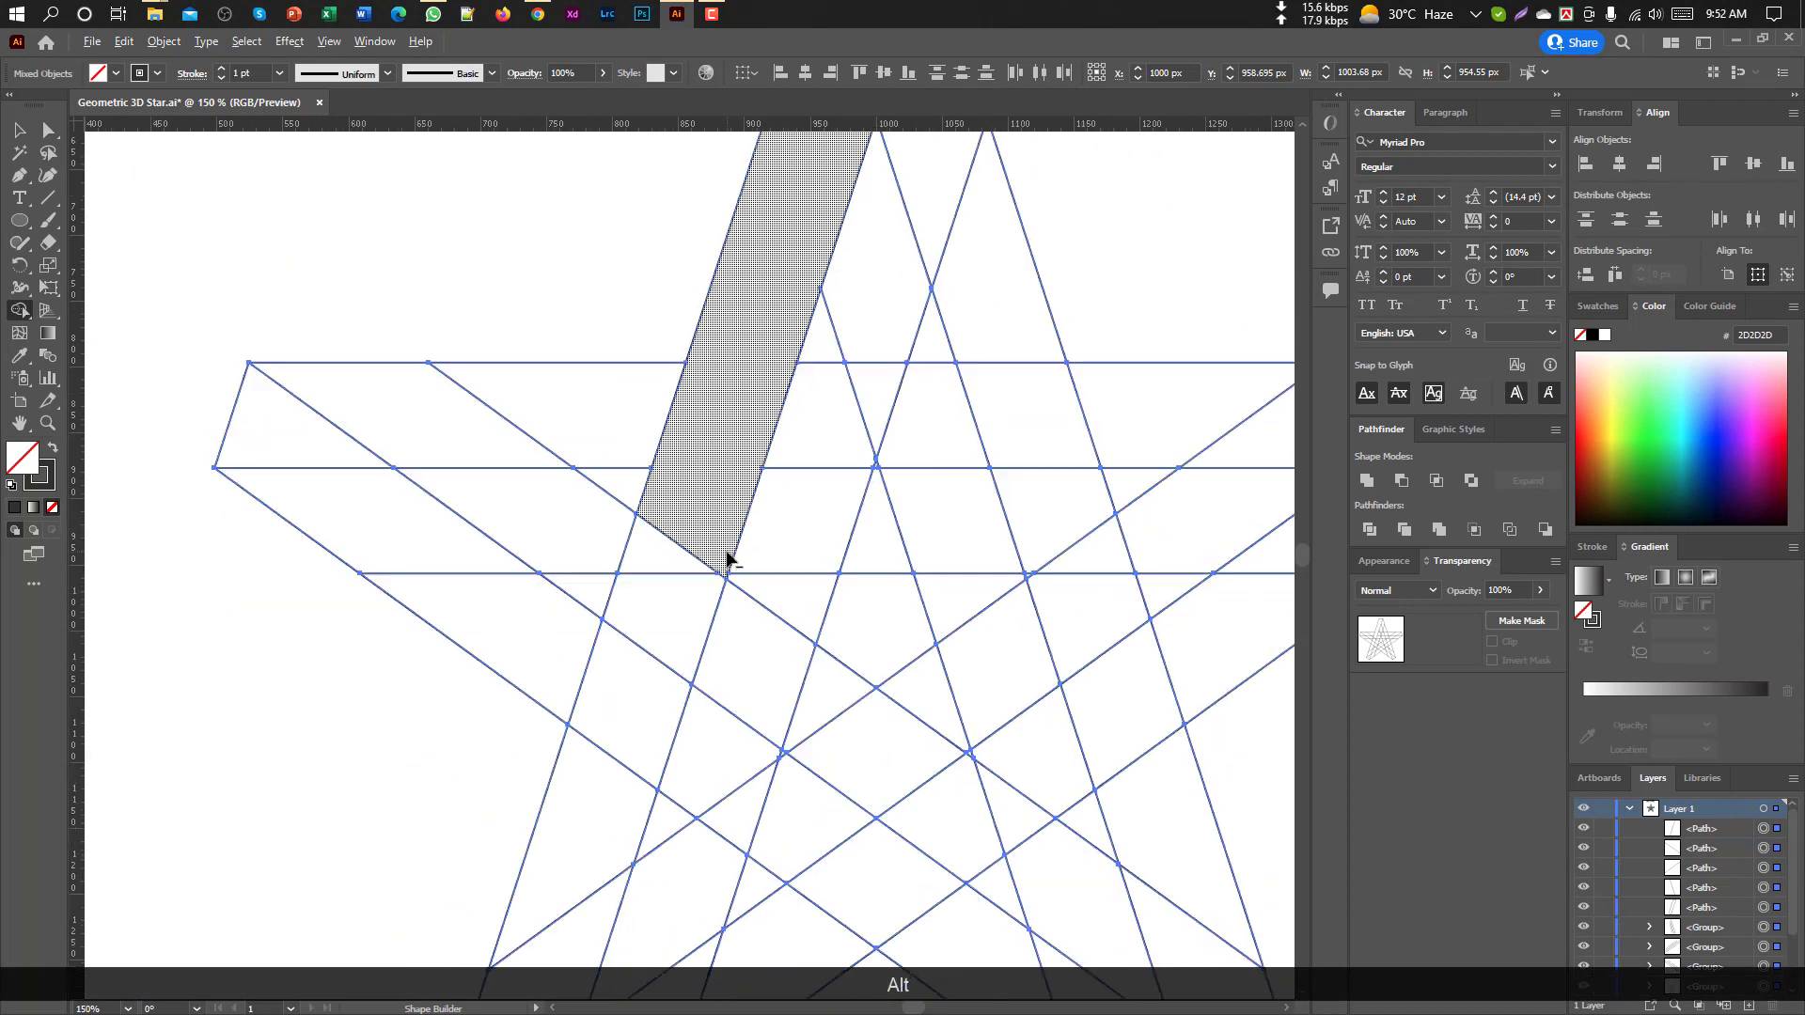
scroll(726, 562, "down", 2)
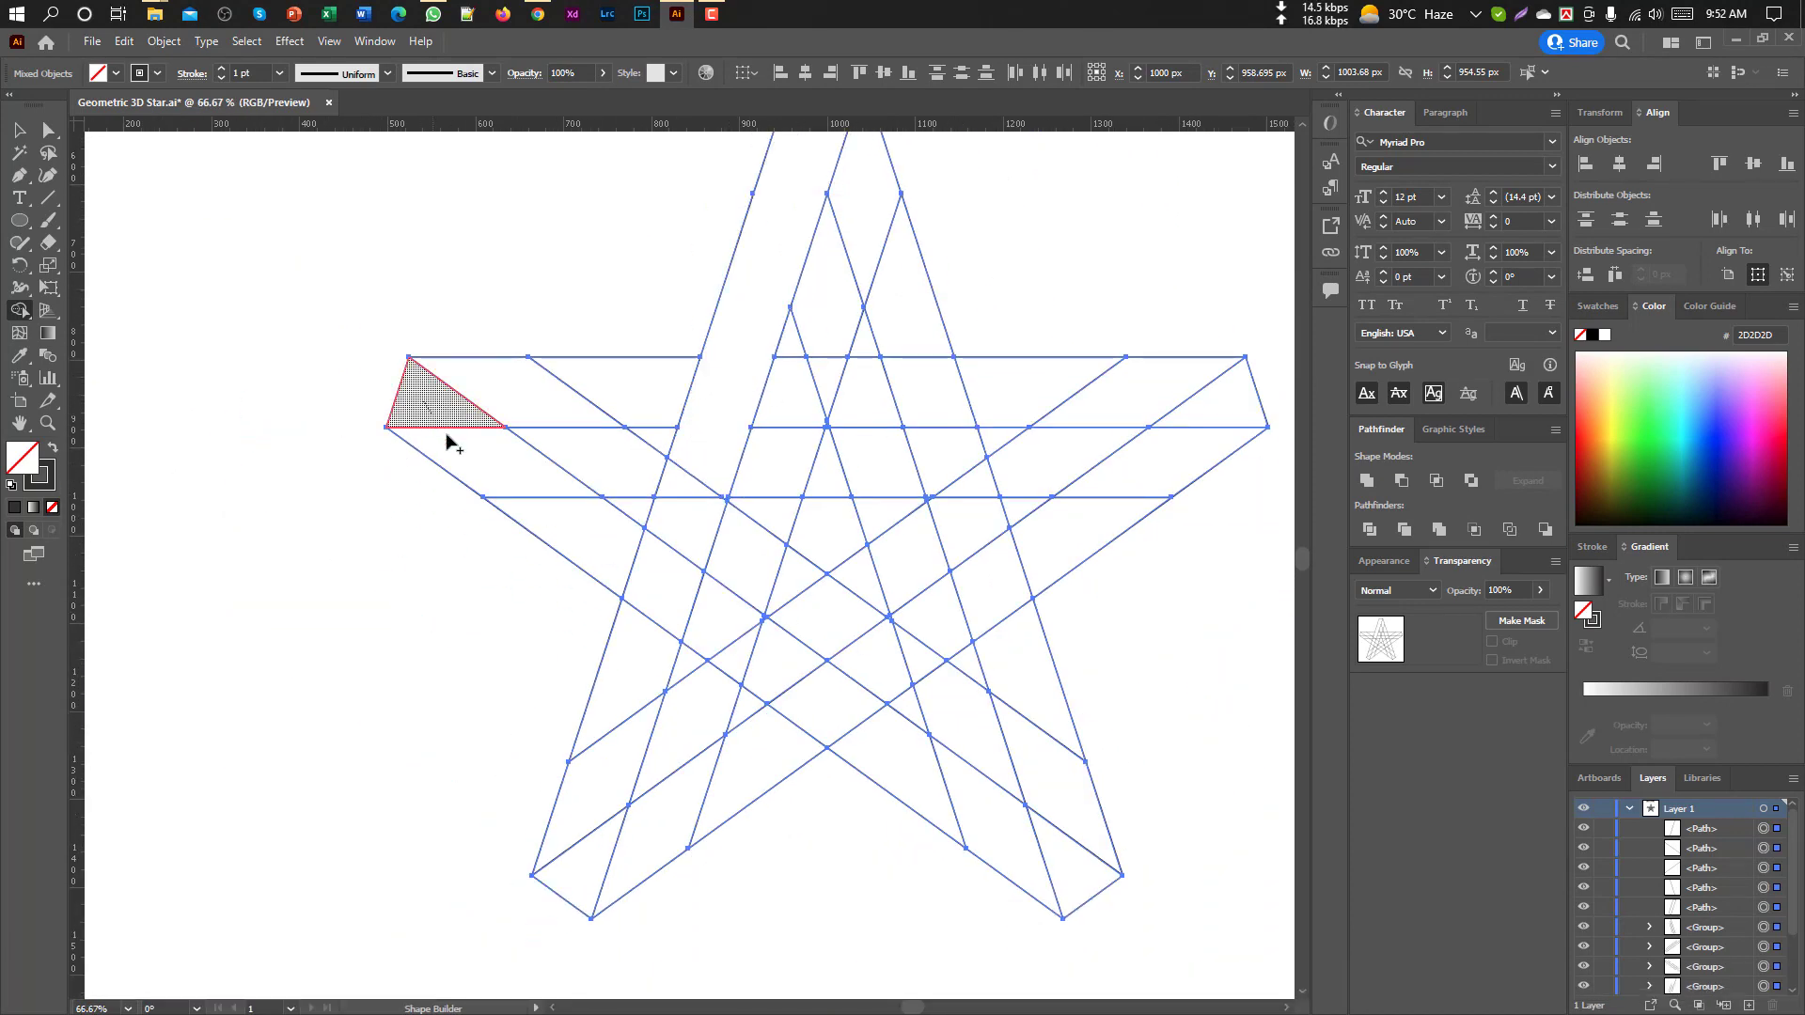
Merge the regions of the upper-left arm's lower band into one shape, including the tiny sliver at its inner corner
mouse_move(447, 442)
left_mouse_down()
mouse_move(665, 596)
mouse_move(738, 625)
left_mouse_up()
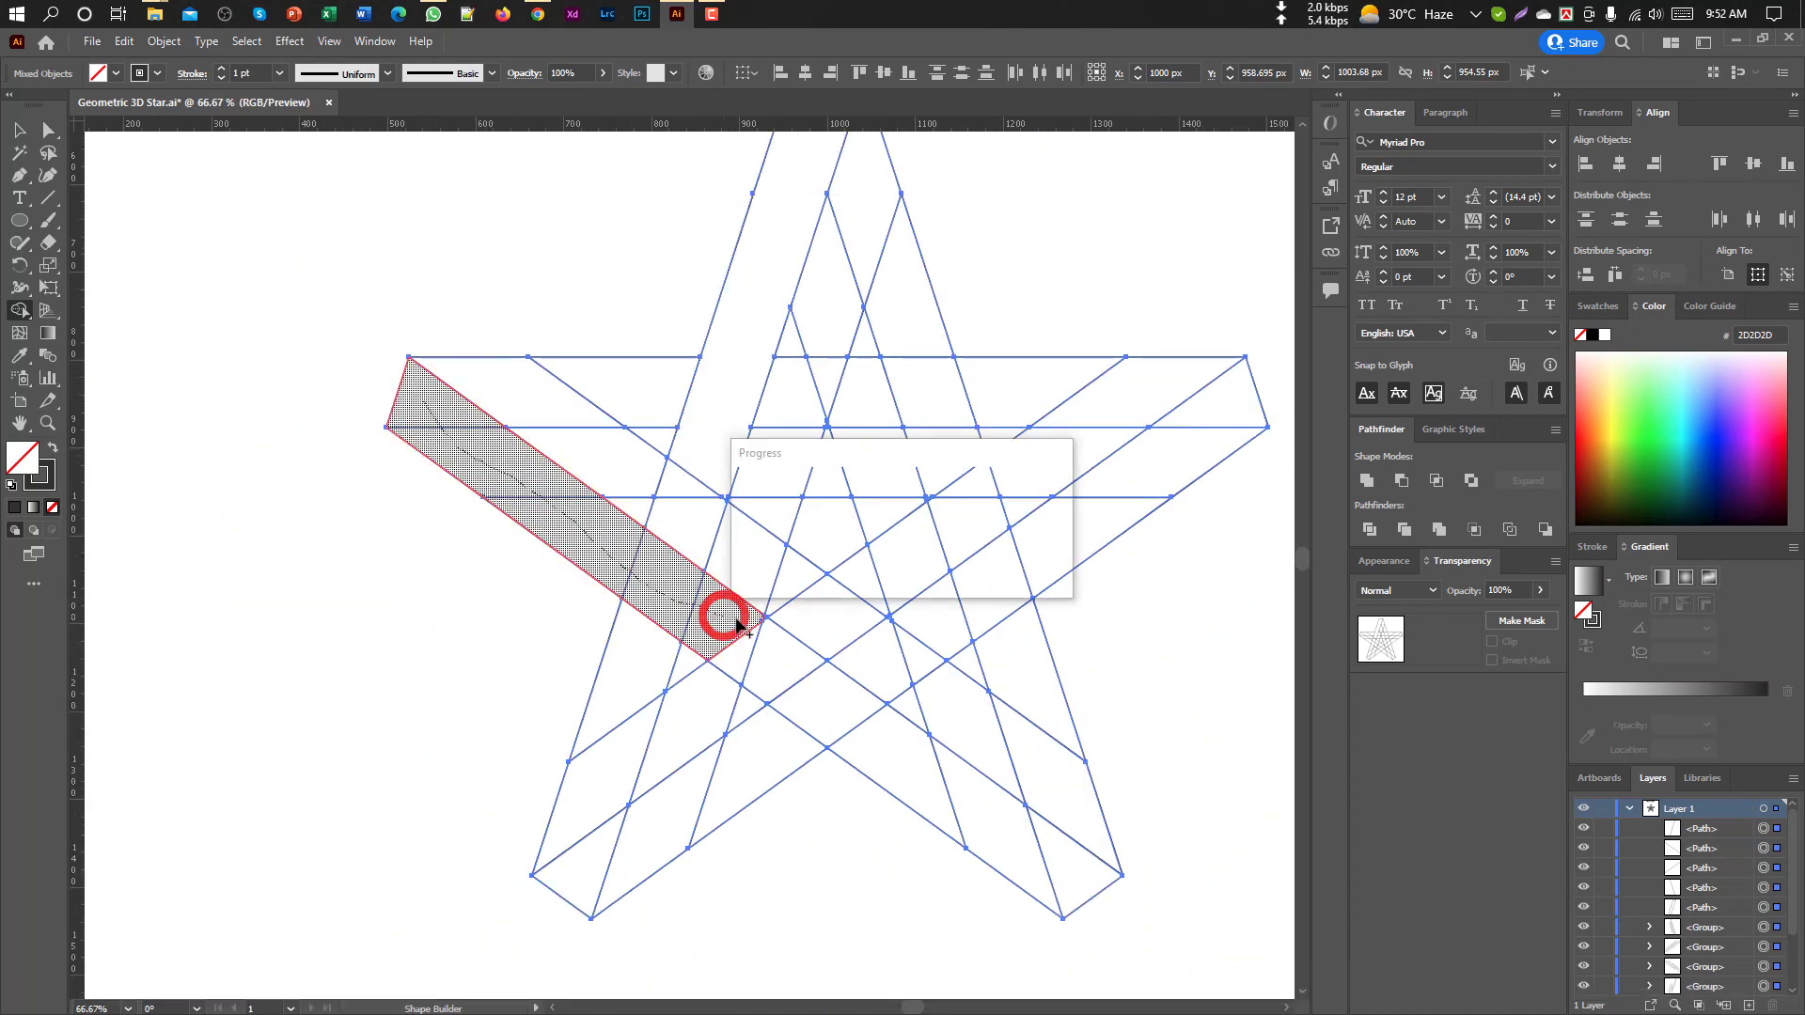
scroll(738, 626, "up", 3)
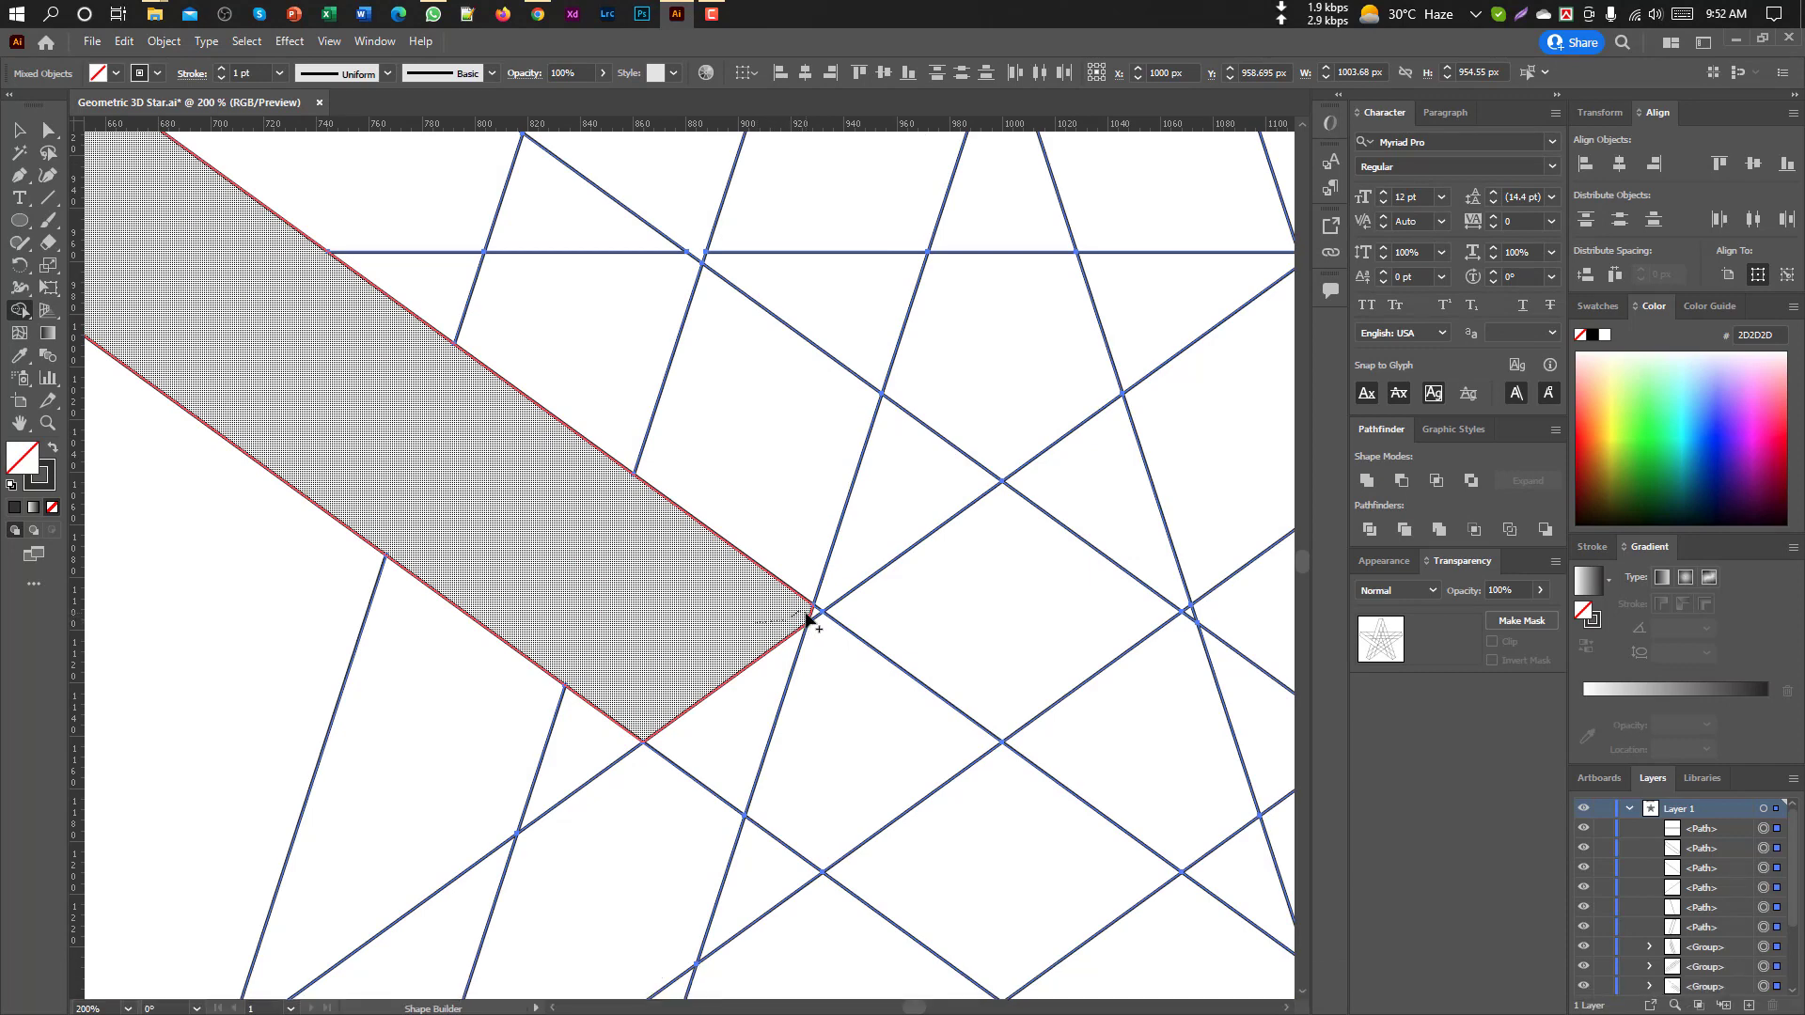
left_click(814, 615)
scroll(771, 639, "down", 3)
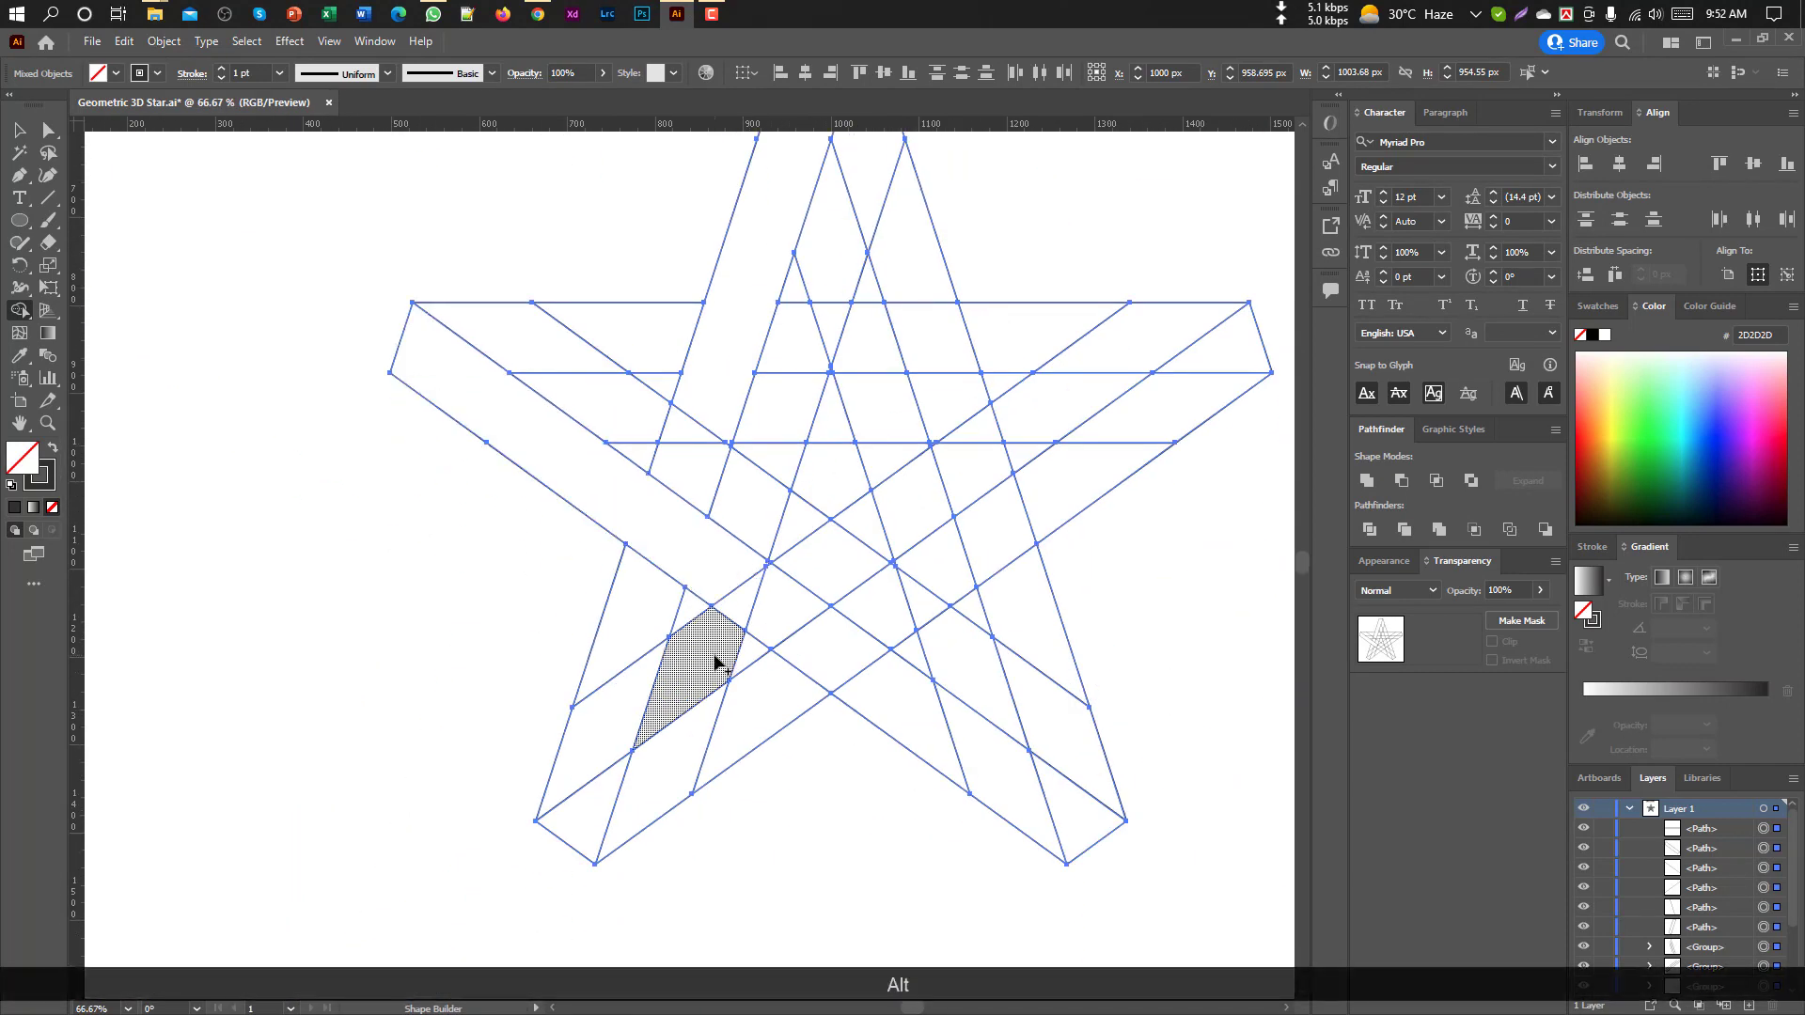
Merge the regions of the lower-left arm's lower band into one shape, including the tiny sliver at its inner corner
mouse_move(597, 856)
left_mouse_down()
mouse_move(714, 707)
mouse_move(767, 725)
mouse_move(878, 617)
left_mouse_up()
scroll(878, 617, "up", 4)
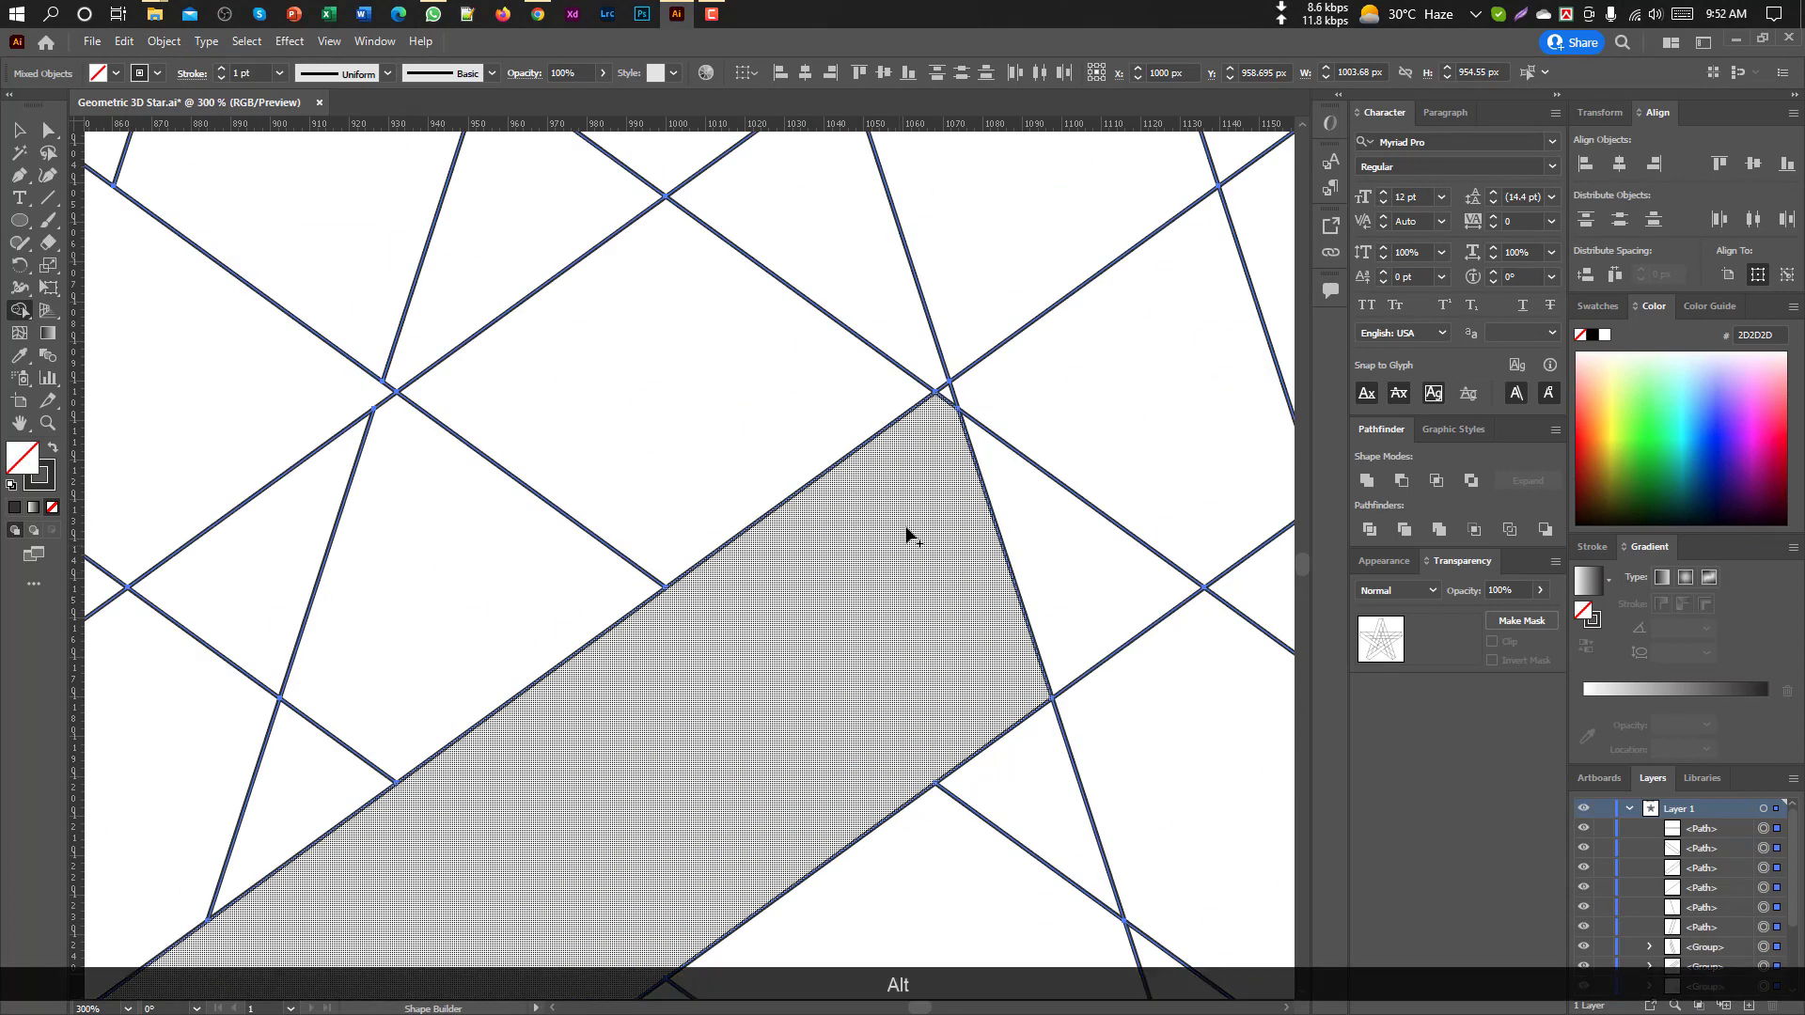
left_click_drag(945, 423, 949, 400)
scroll(758, 532, "down", 4)
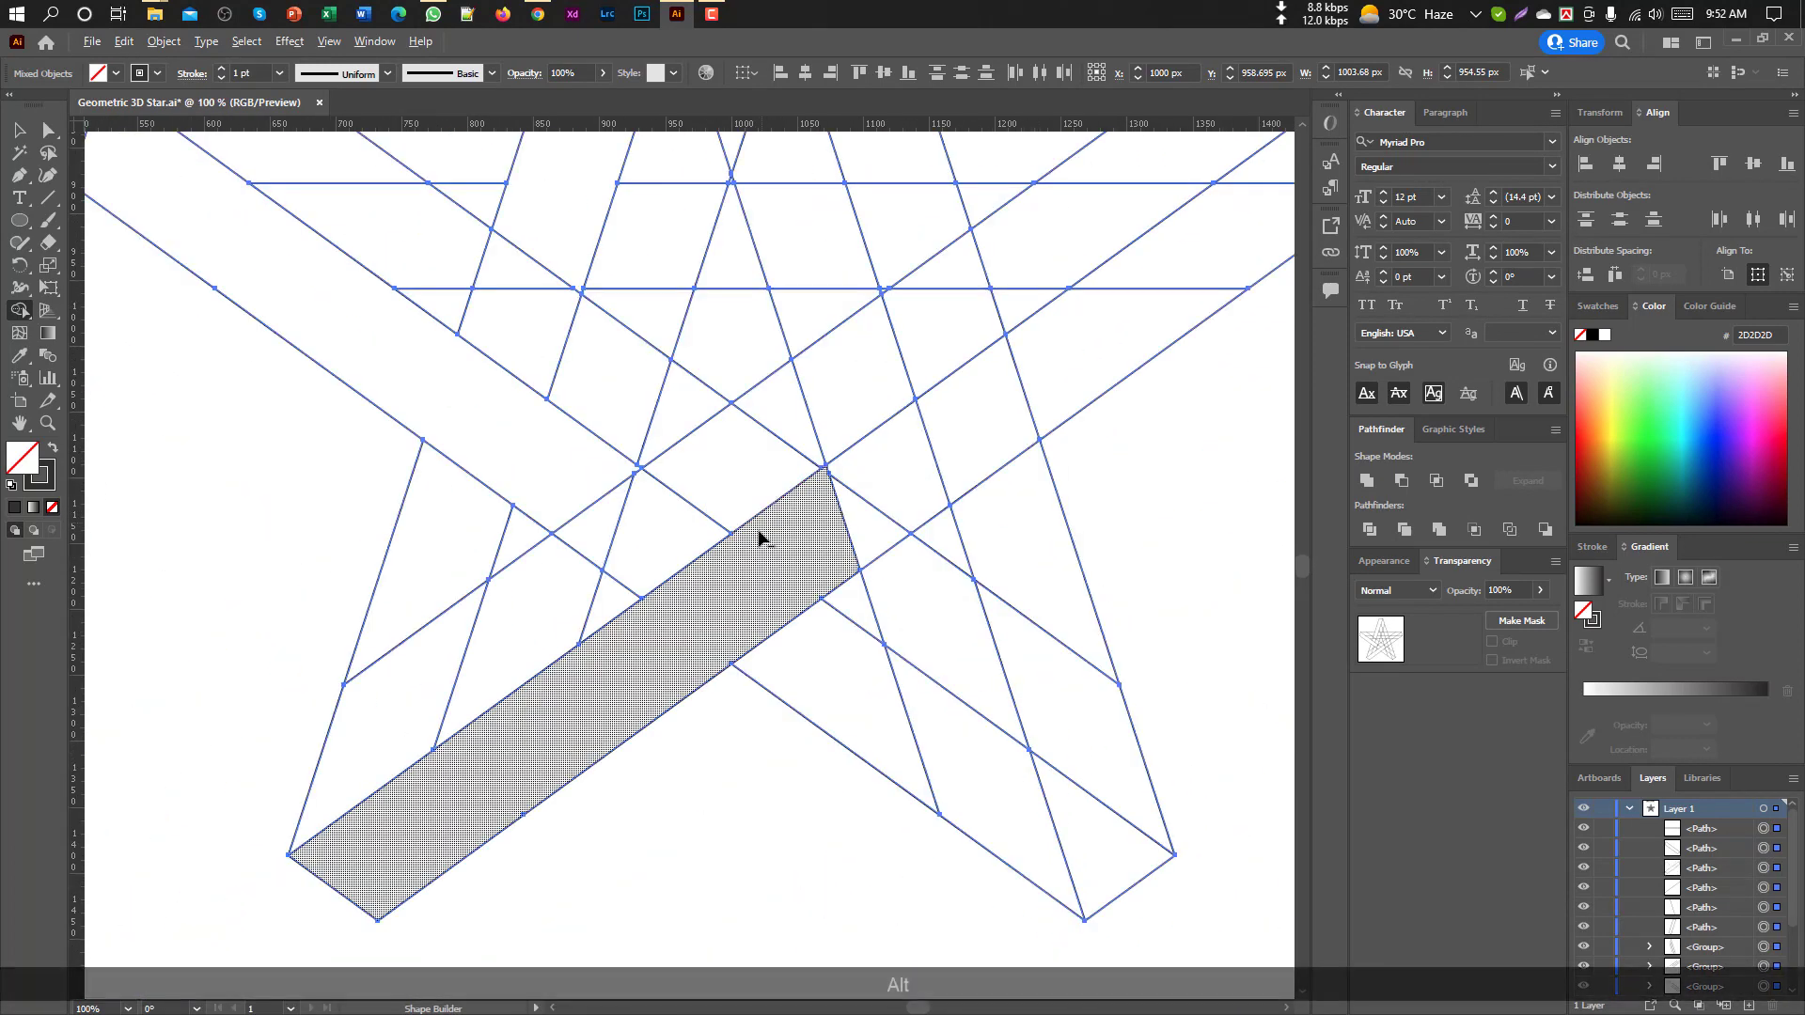
Try to merge the lower-right arm's outer band and the tiny sliver at its inner corner into one shape
mouse_move(992, 760)
left_mouse_down()
mouse_move(955, 546)
mouse_move(894, 363)
left_mouse_up()
scroll(865, 388, "up", 4)
scroll(865, 389, "up", 2)
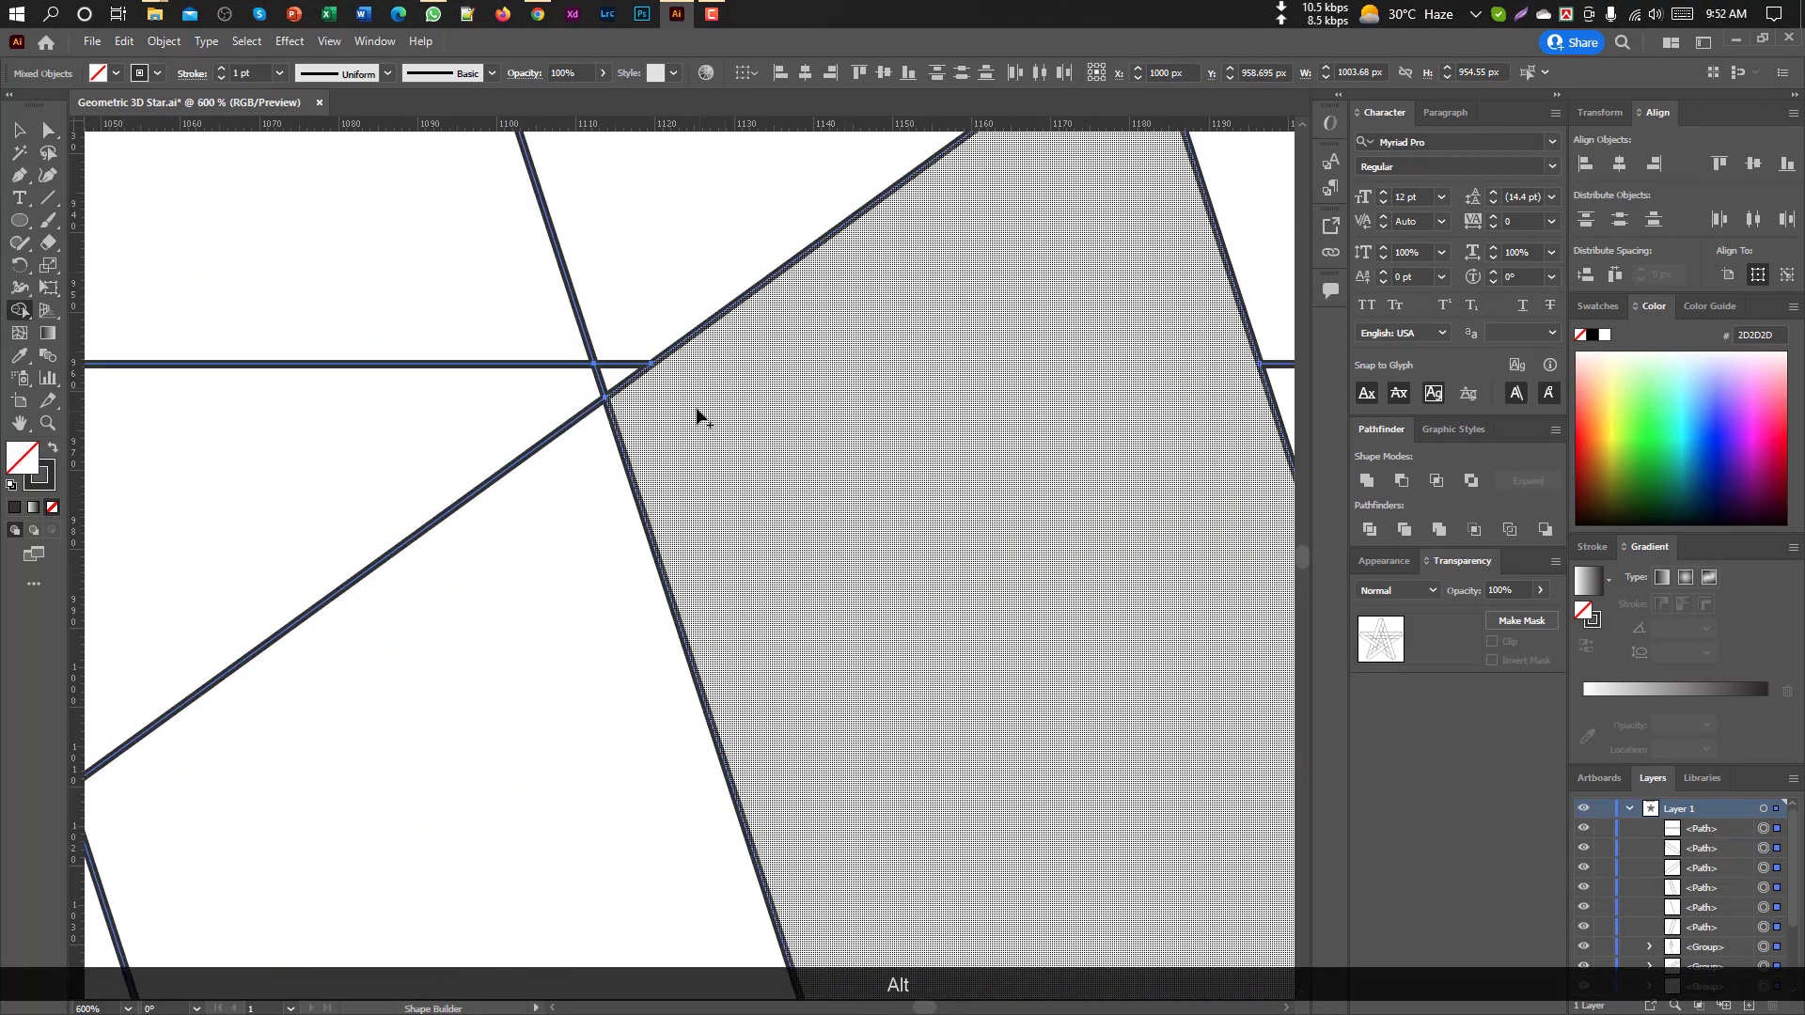
scroll(834, 443, "down", 6)
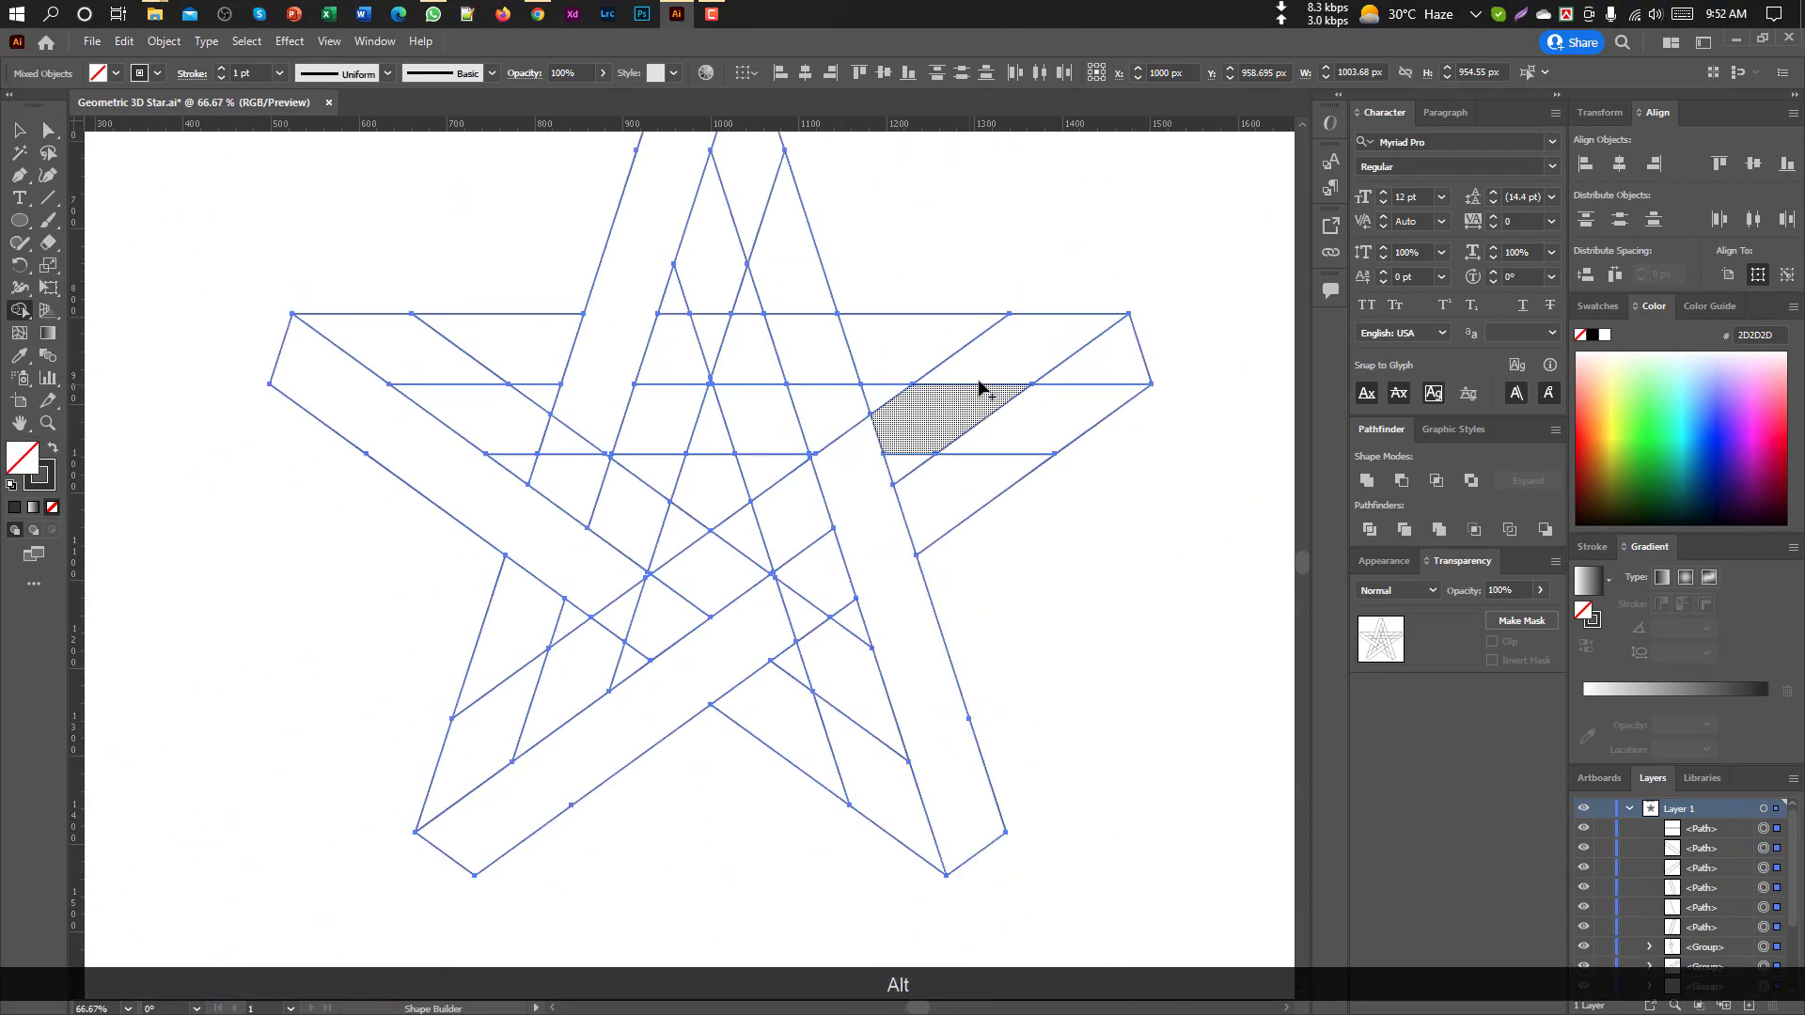
scroll(1031, 395, "up", 2)
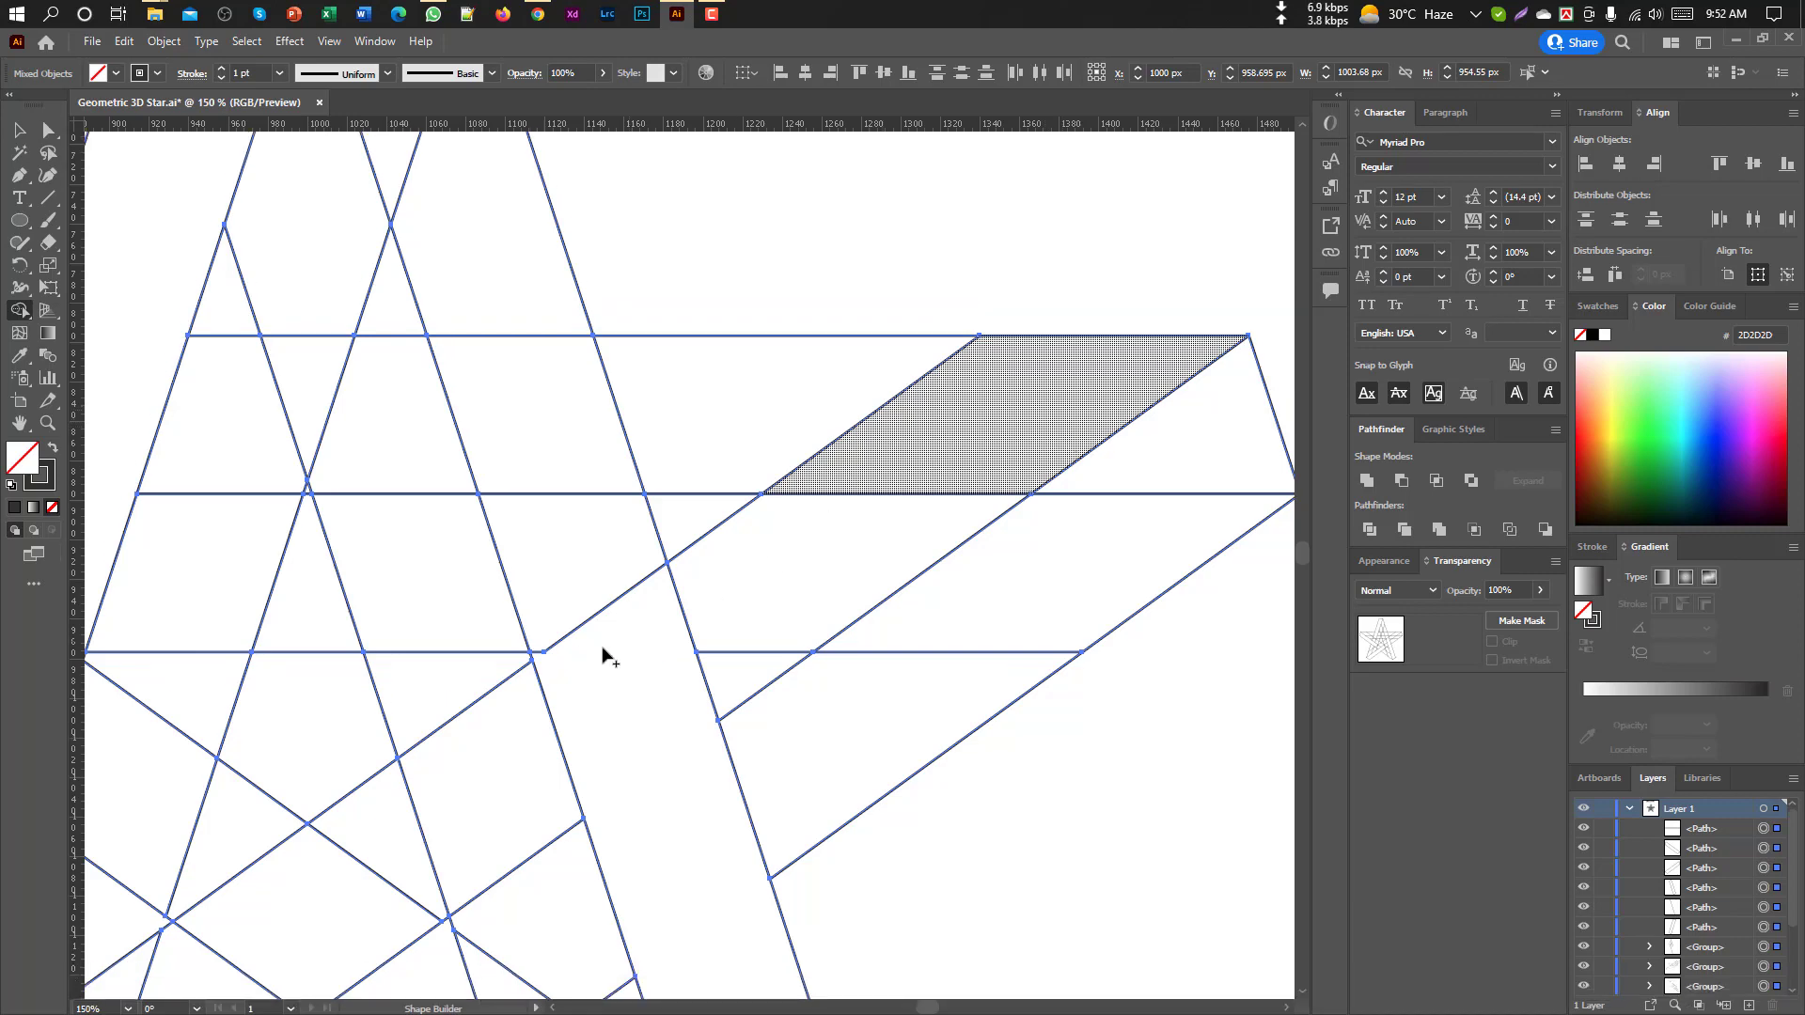
scroll(605, 653, "up", 4)
scroll(628, 628, "up", 3)
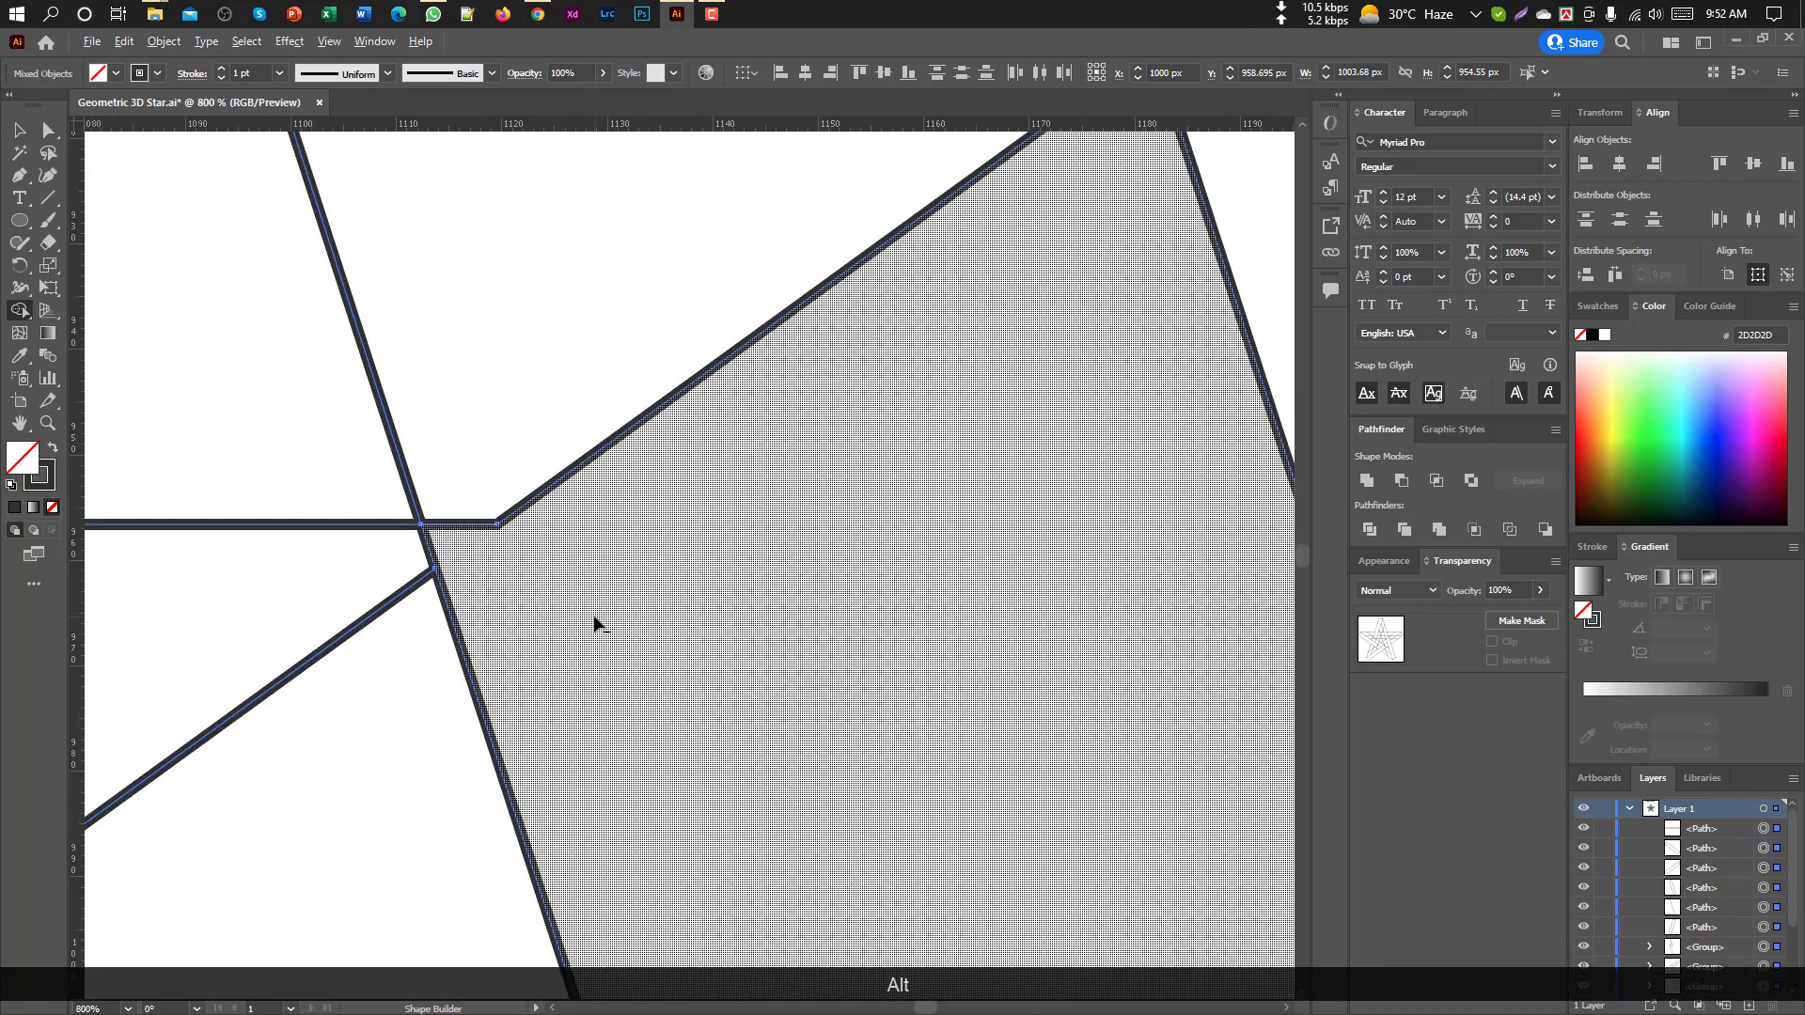
scroll(593, 624, "down", 2)
key("ctrl+z")
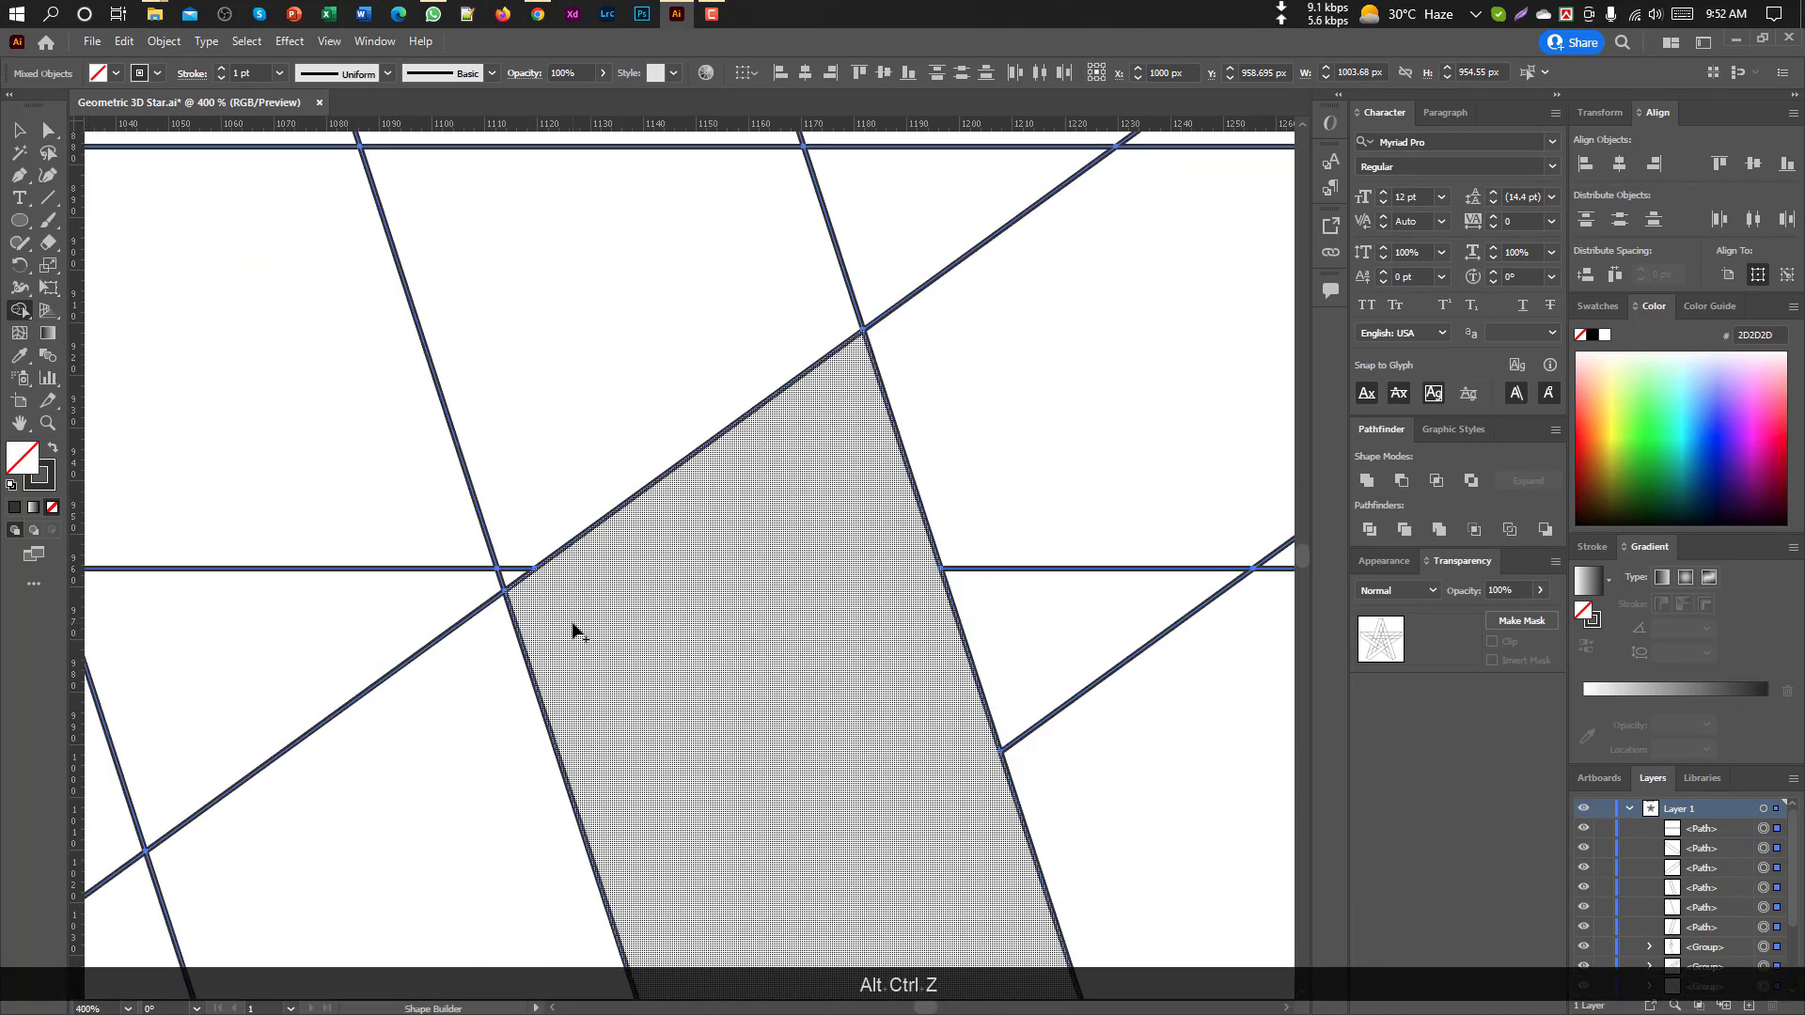
Undo the merges of the lower-right arm's outer band, including a second try from the tip to the inner corner
scroll(574, 628, "down", 3)
scroll(585, 624, "down", 1)
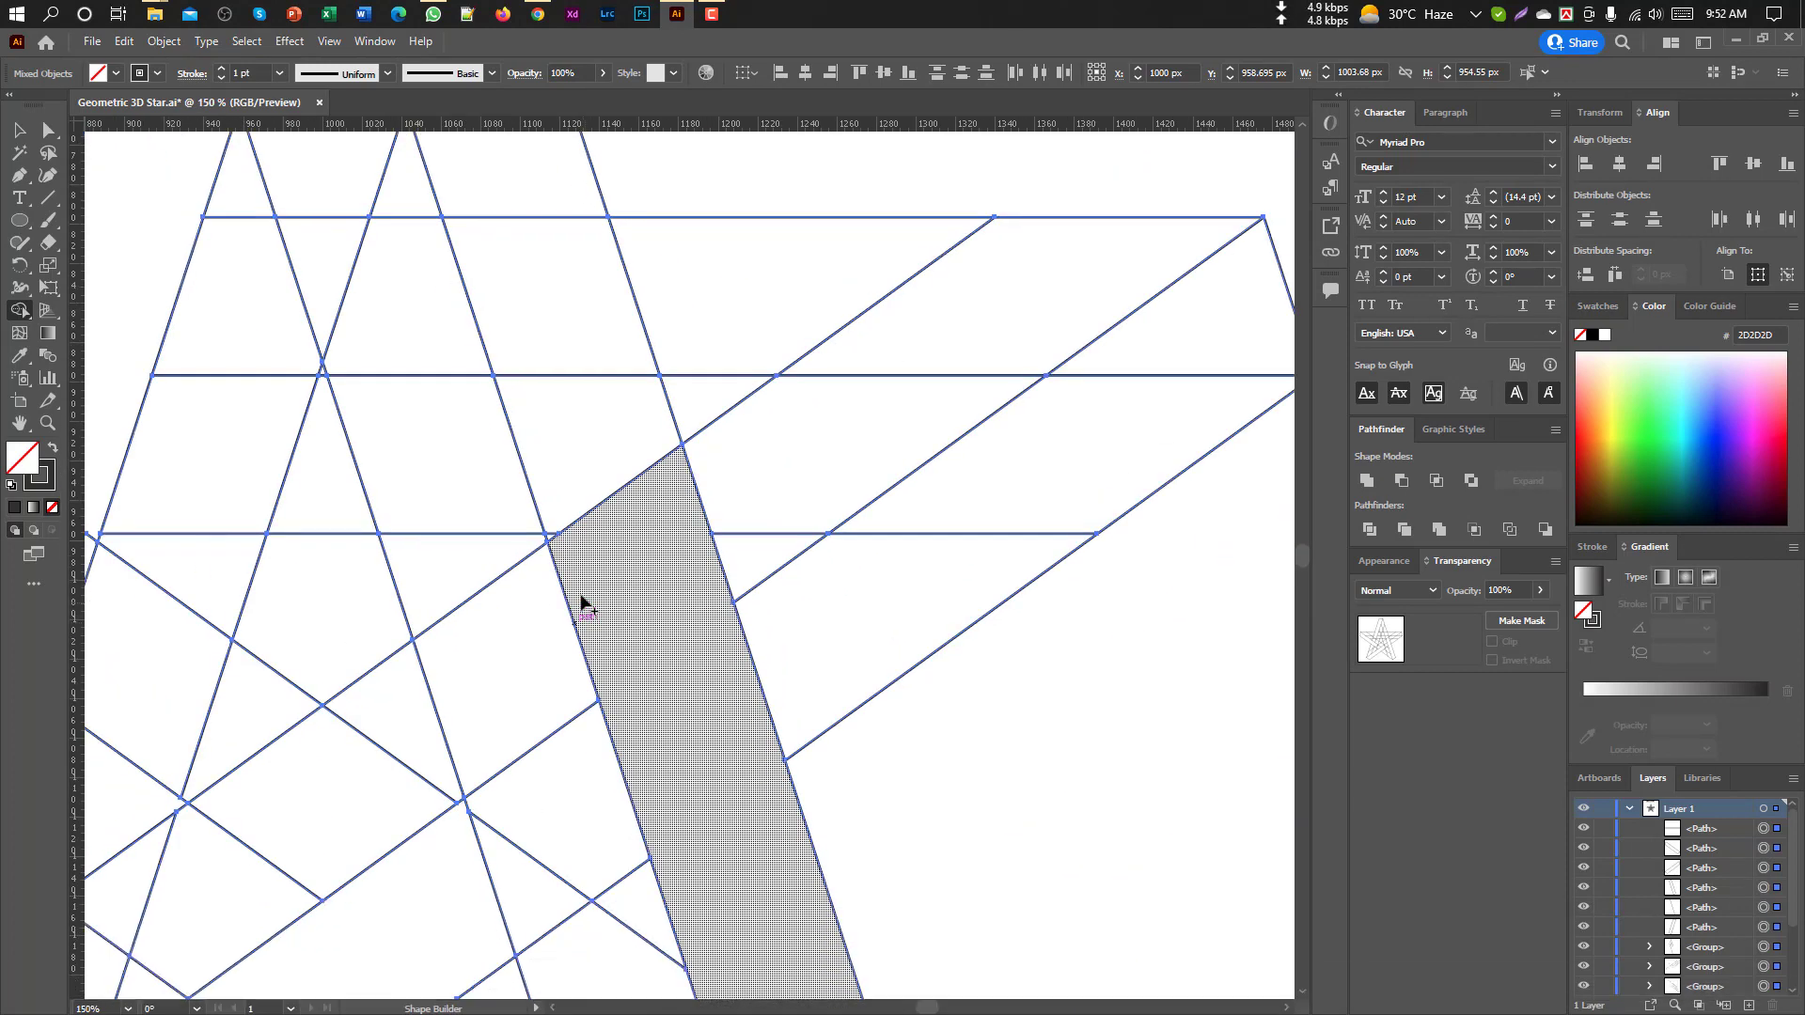
scroll(611, 613, "down", 3)
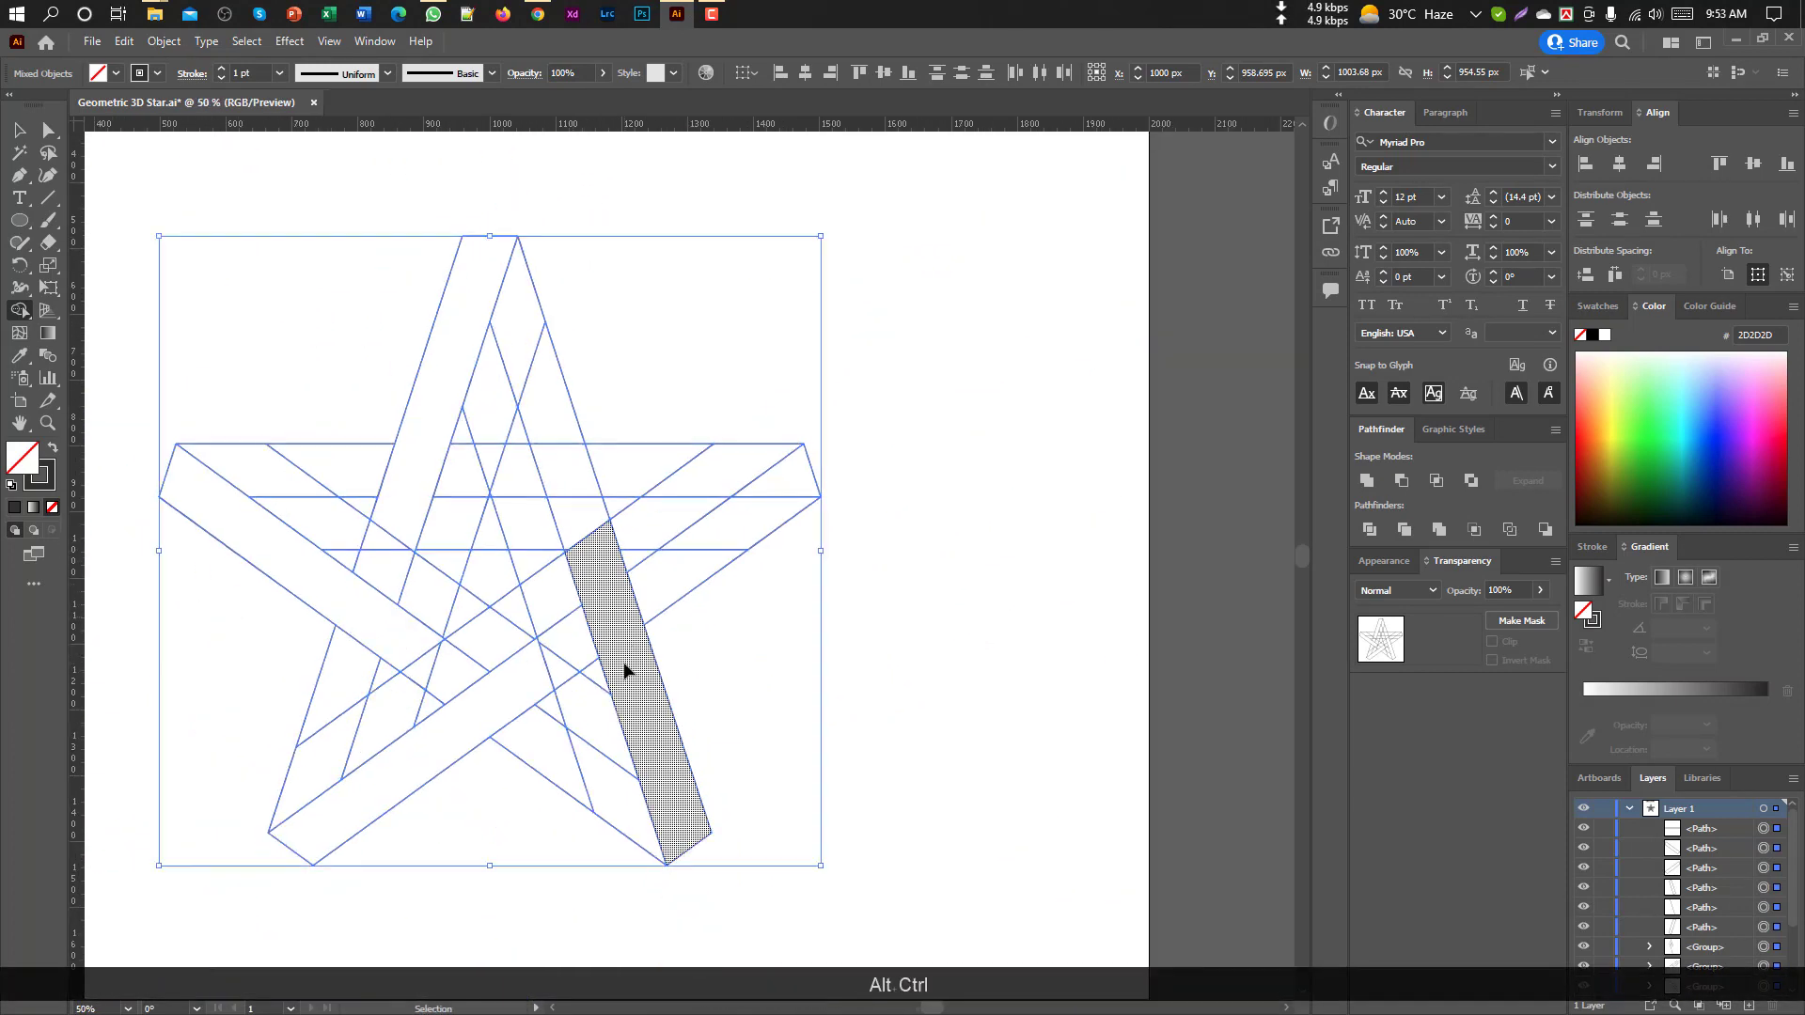
key("ctrl+z")
mouse_move(673, 823)
left_mouse_down()
mouse_move(624, 592)
mouse_move(611, 563)
mouse_move(568, 556)
left_mouse_up()
key("ctrl+z")
Merge the lower-right arm's outer band into one shape, from the tip up to the lowest horizontal line
scroll(657, 705, "up", 3)
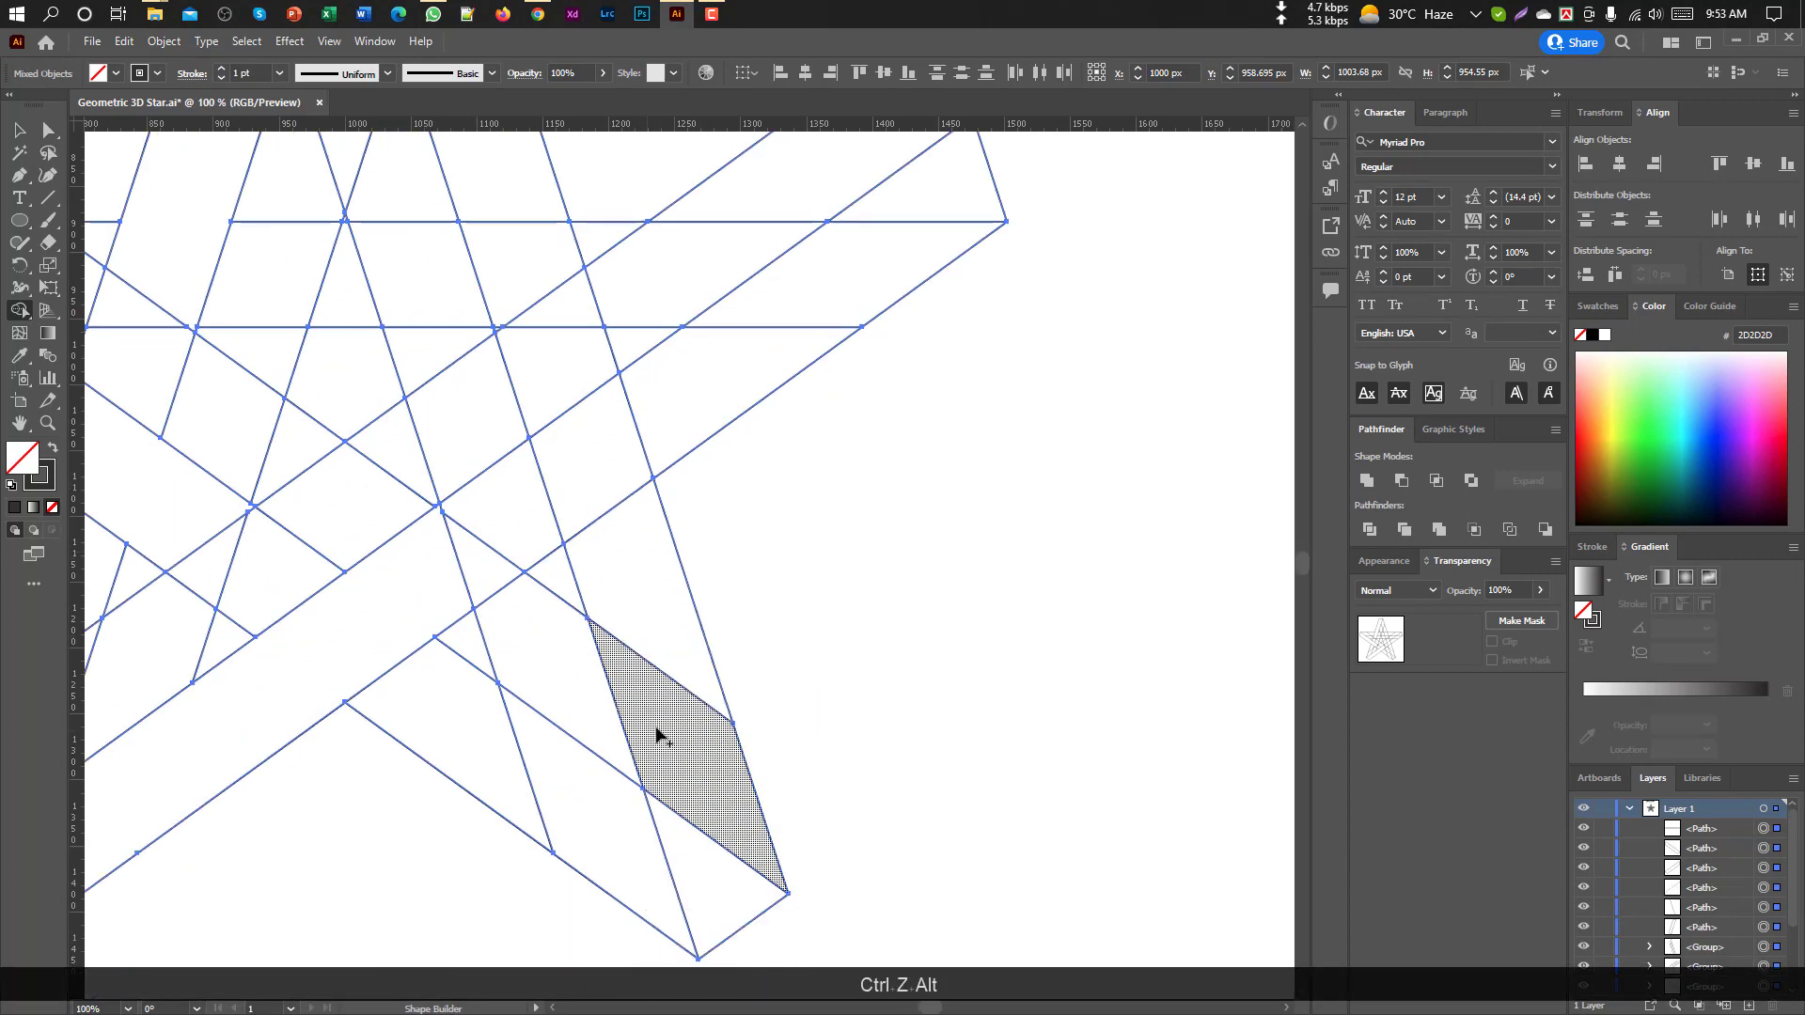
mouse_move(718, 887)
left_mouse_down()
mouse_move(633, 576)
mouse_move(531, 386)
left_mouse_up()
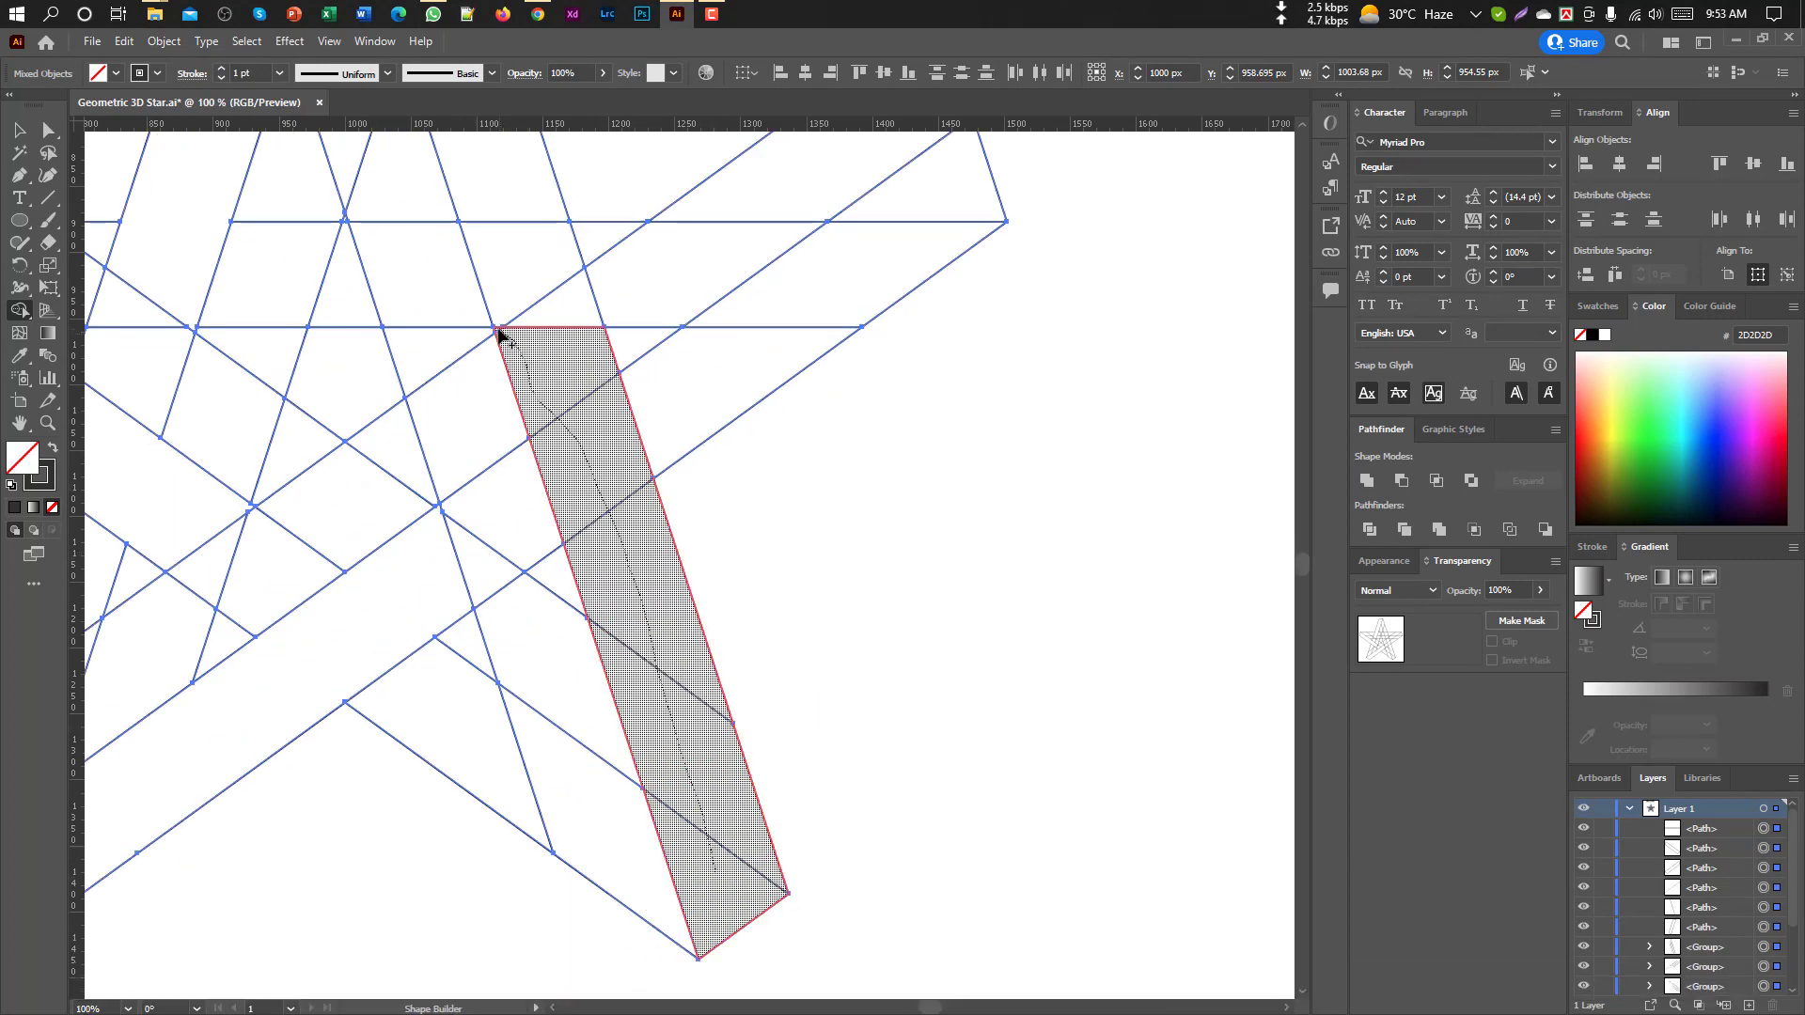
left_click_drag(500, 334, 503, 338)
scroll(673, 548, "down", 4)
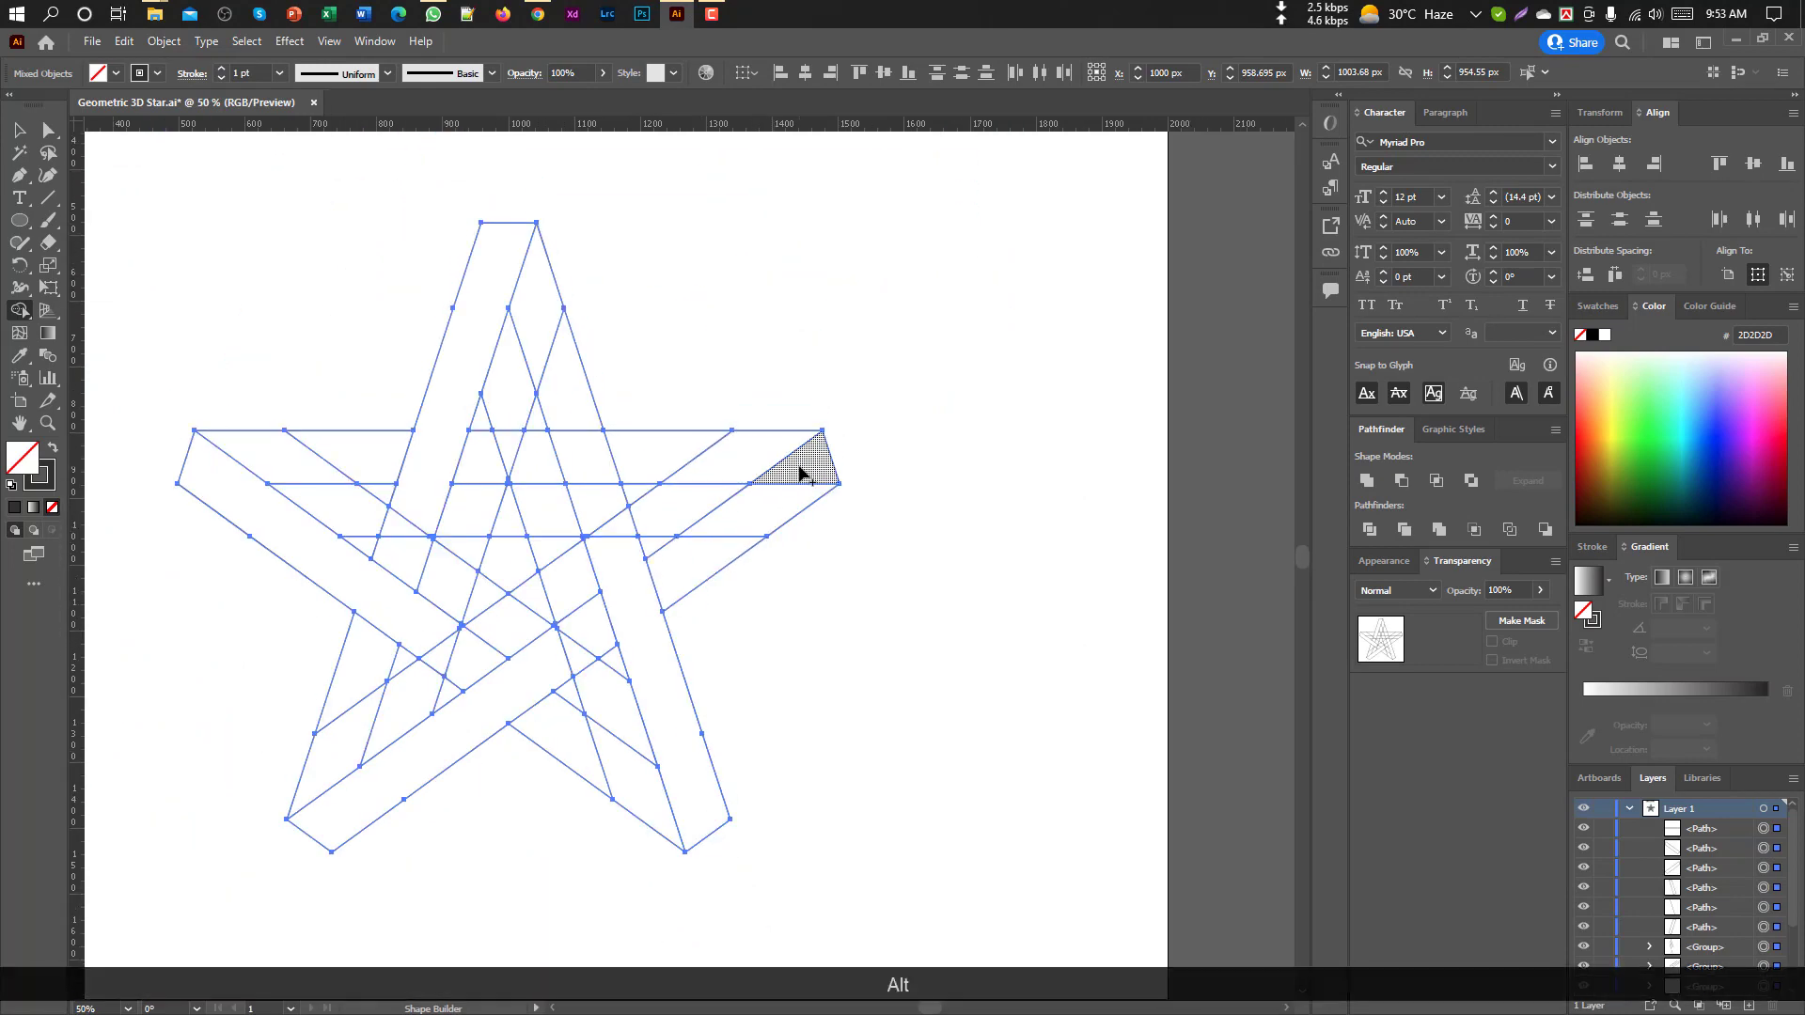
Merge the right arm's upper band into one shape from the tip to the central intersection, including the tiny corner sliver
left_click_drag(801, 473, 532, 479)
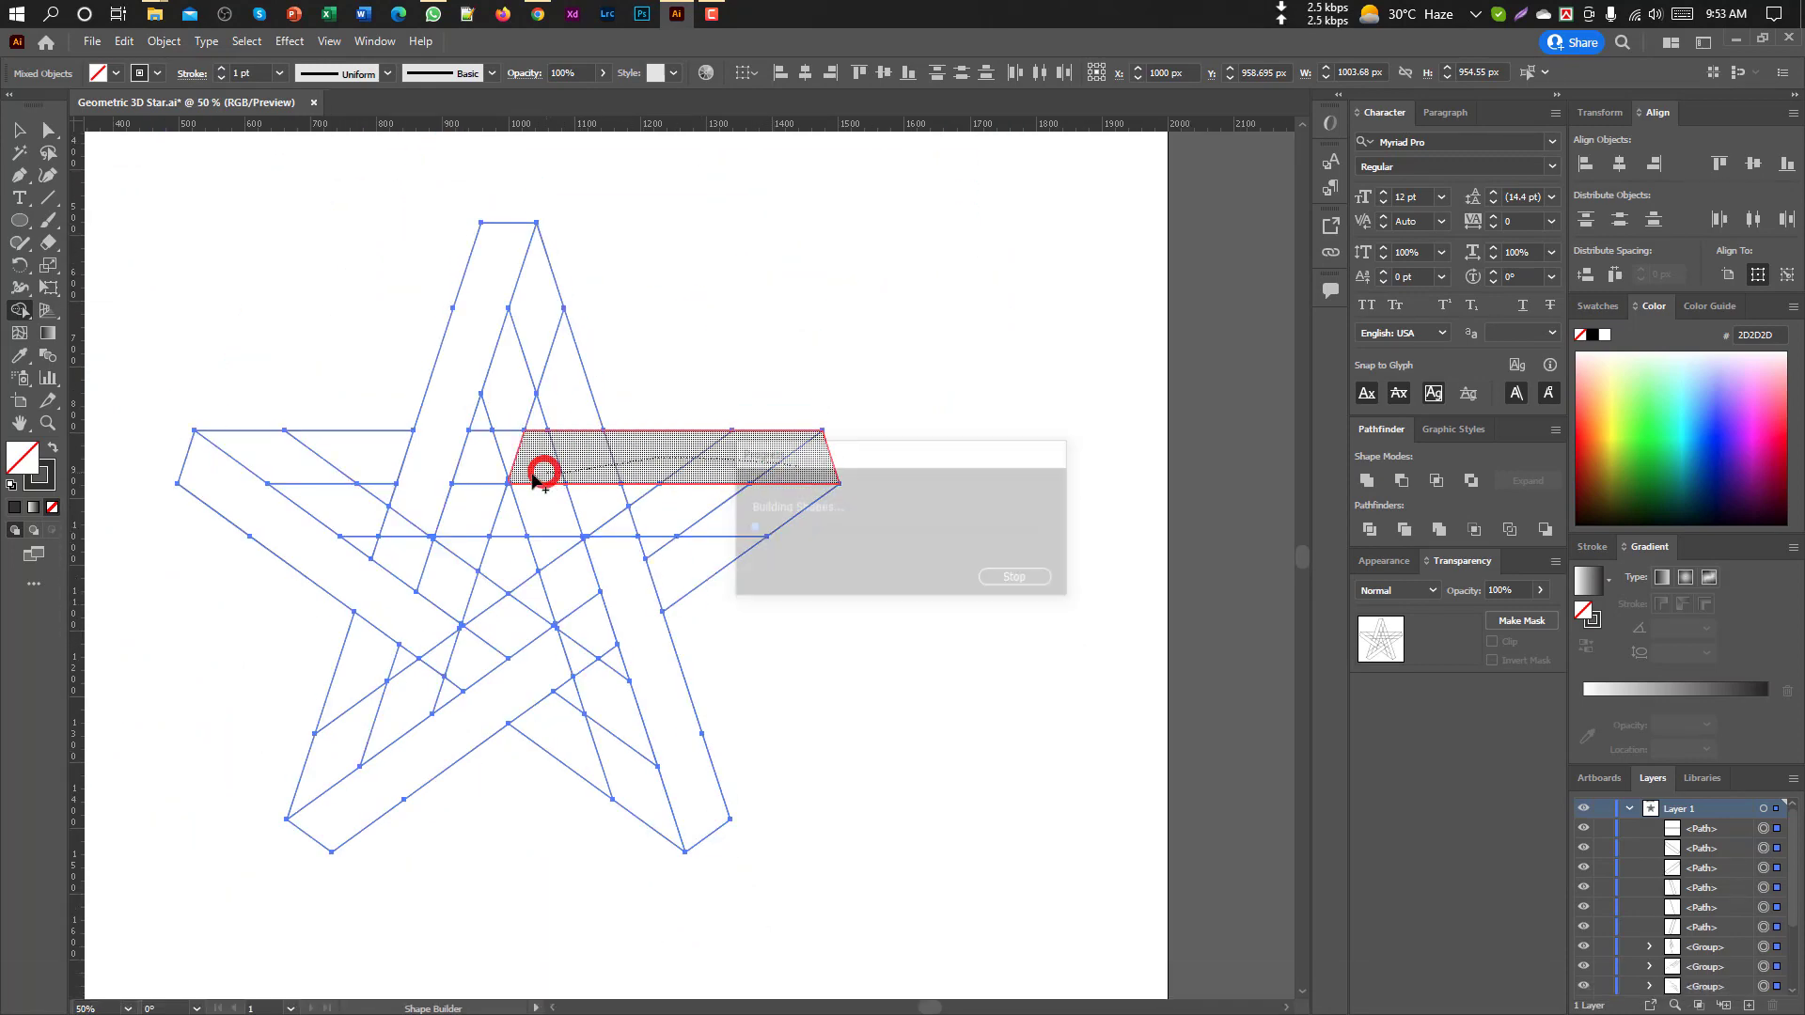
scroll(532, 480, "up", 5)
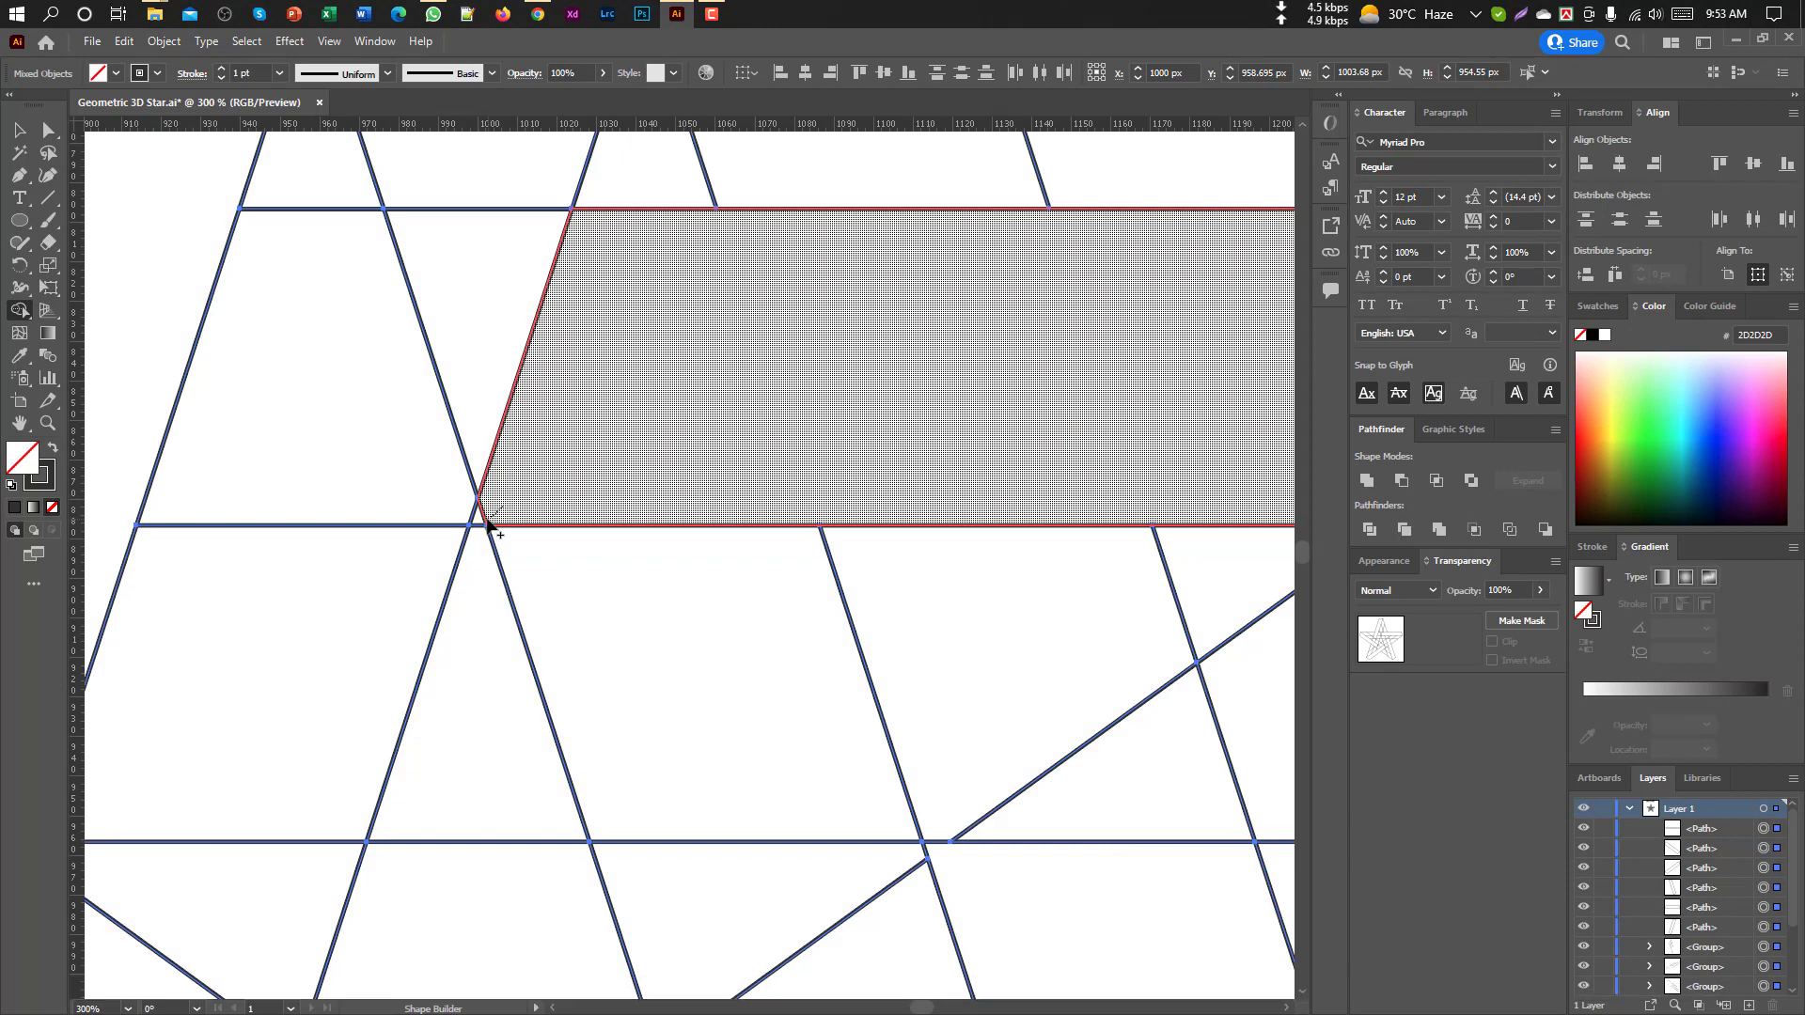
scroll(580, 504, "down", 3)
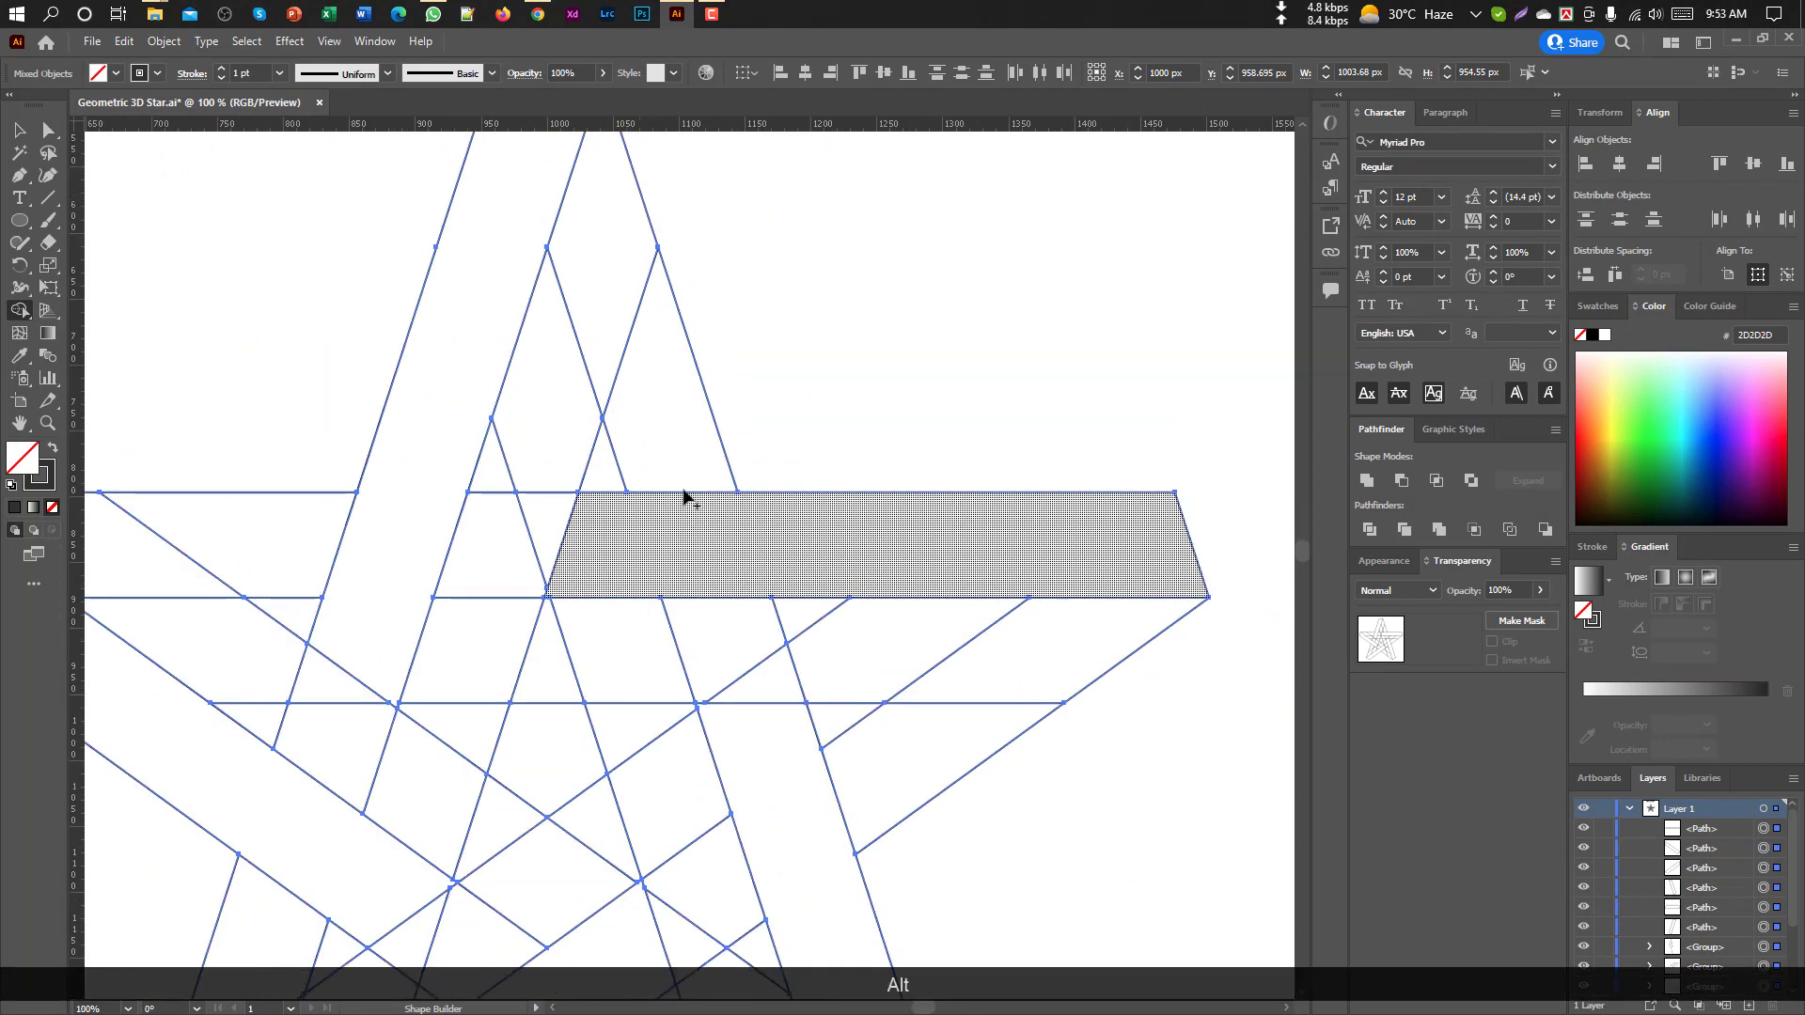
Merge the leftover regions beside the top arm's left band into one shape reaching down to the middle horizontal line
mouse_move(670, 466)
left_mouse_down()
mouse_move(619, 305)
mouse_move(554, 461)
mouse_move(600, 463)
mouse_move(551, 465)
mouse_move(510, 521)
mouse_move(516, 483)
left_mouse_up()
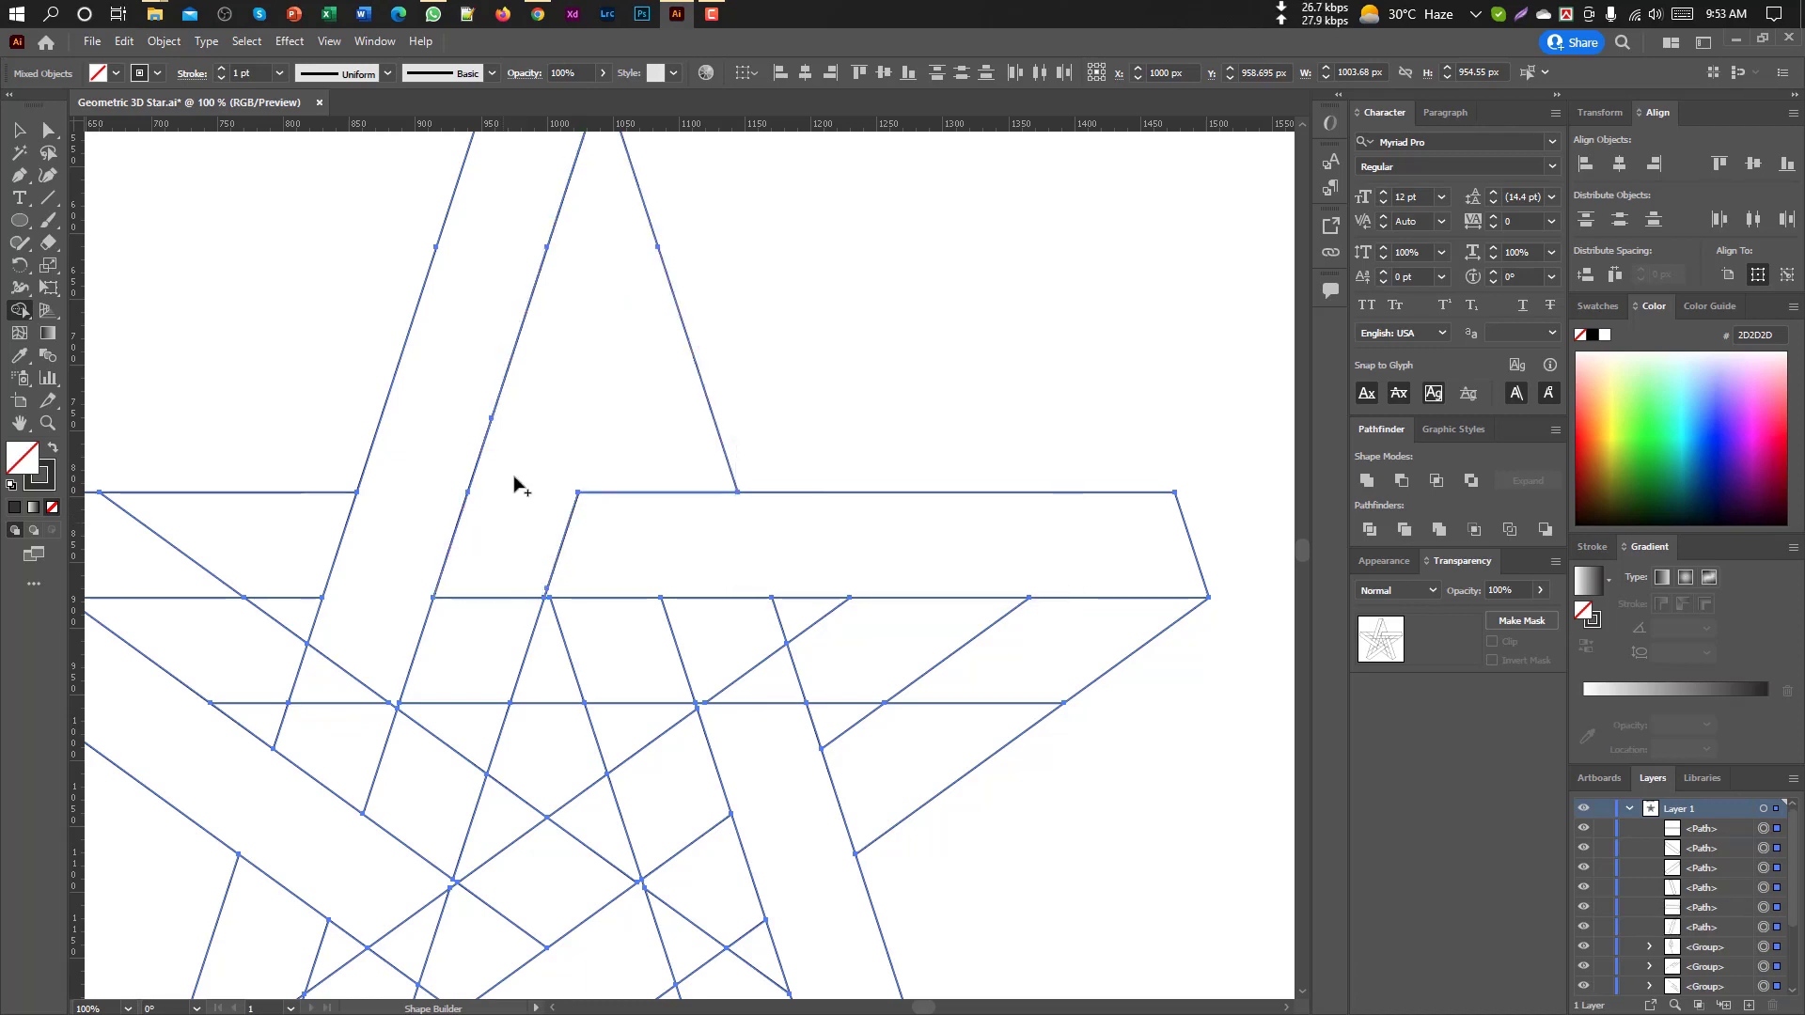
scroll(516, 483, "down", 2)
scroll(516, 556, "up", 2)
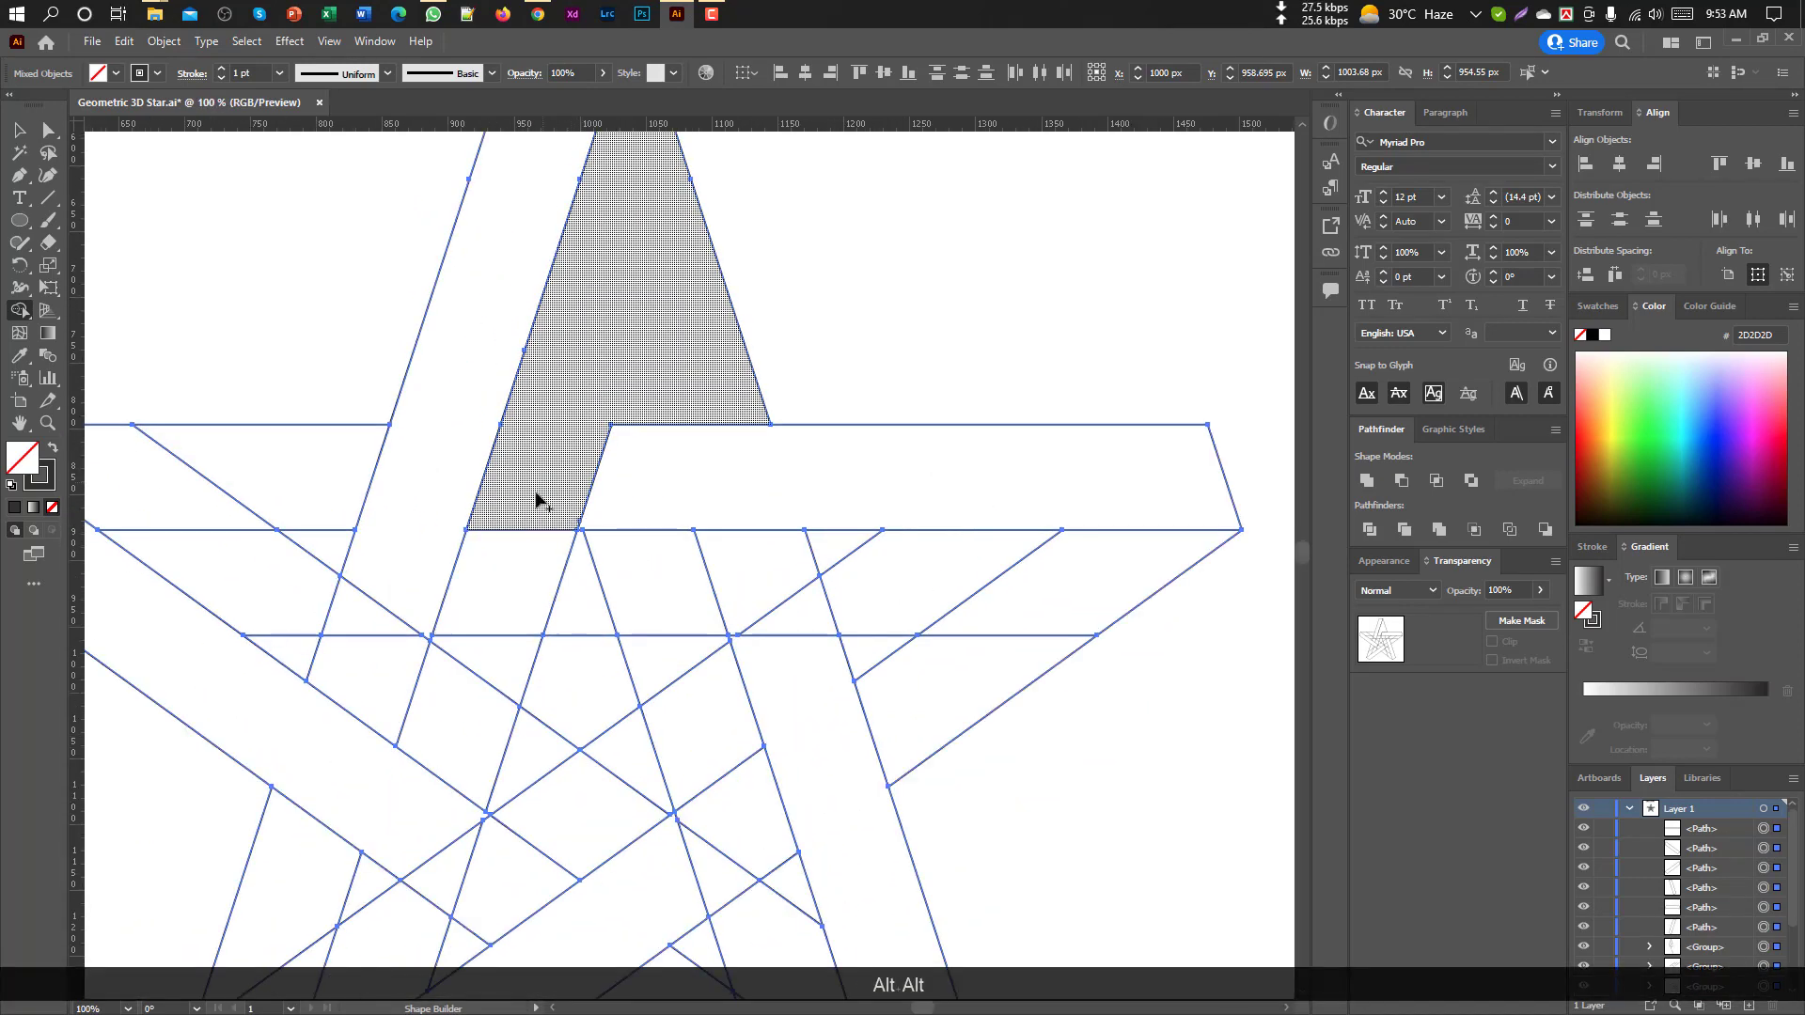
scroll(516, 568, "down", 2)
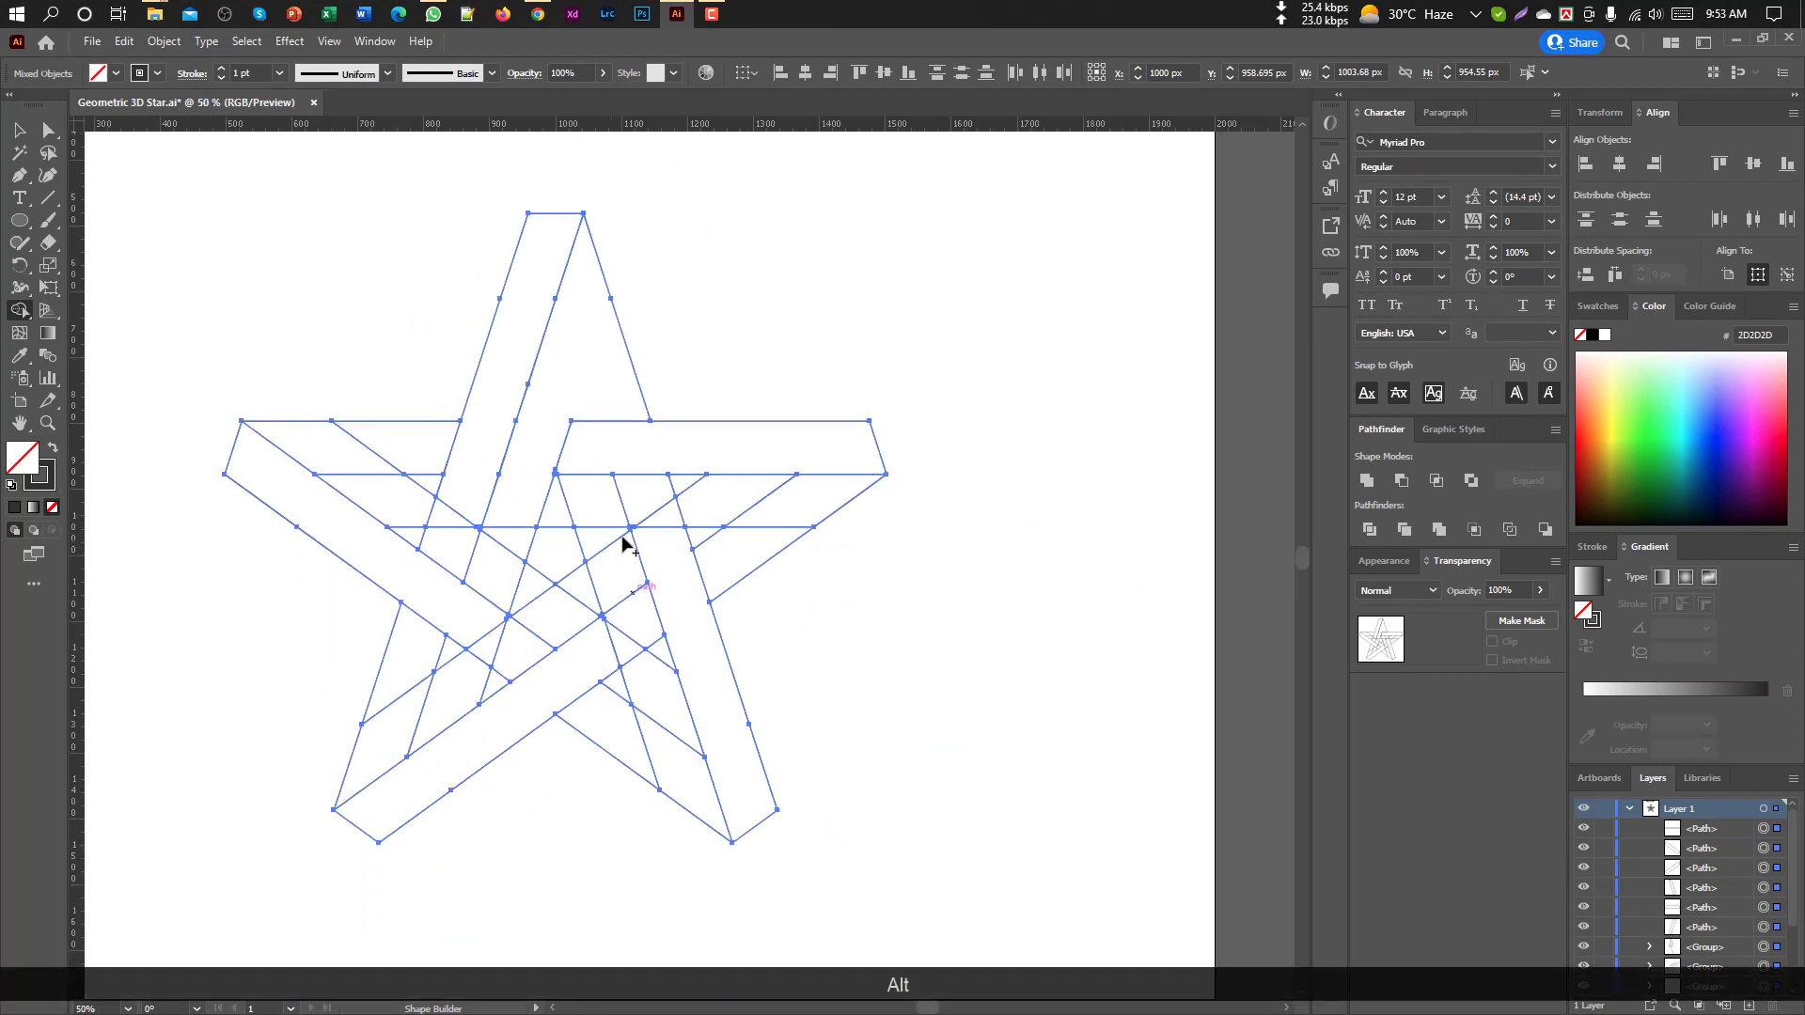
Merge the leftover regions beside the lower-right arm's outer band and those below the right arm's upper band into one shape each
scroll(655, 782, "up", 1)
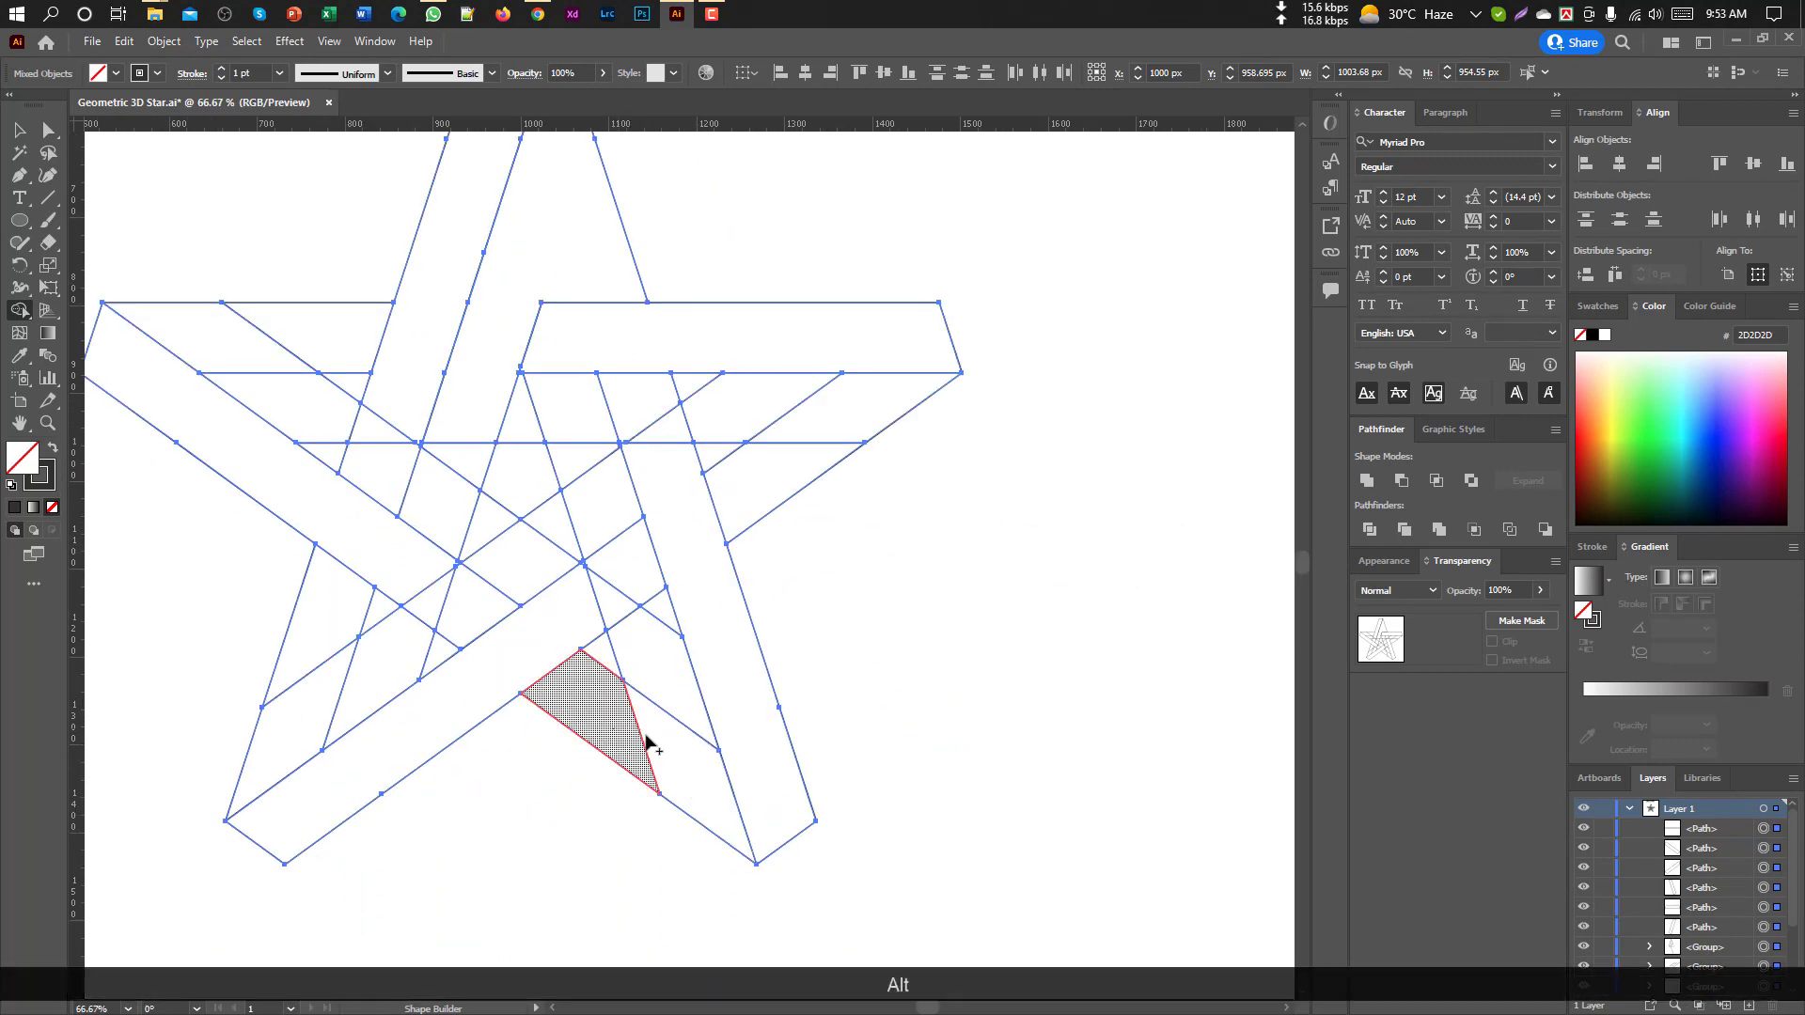
mouse_move(648, 743)
left_mouse_down()
mouse_move(649, 686)
mouse_move(613, 659)
mouse_move(656, 609)
mouse_move(637, 609)
mouse_move(584, 472)
mouse_move(588, 504)
mouse_move(721, 495)
mouse_move(648, 514)
left_mouse_up()
key("space")
mouse_move(865, 476)
left_mouse_down()
mouse_move(924, 411)
mouse_move(841, 437)
mouse_move(791, 378)
mouse_move(741, 392)
mouse_move(784, 411)
mouse_move(702, 404)
left_mouse_up()
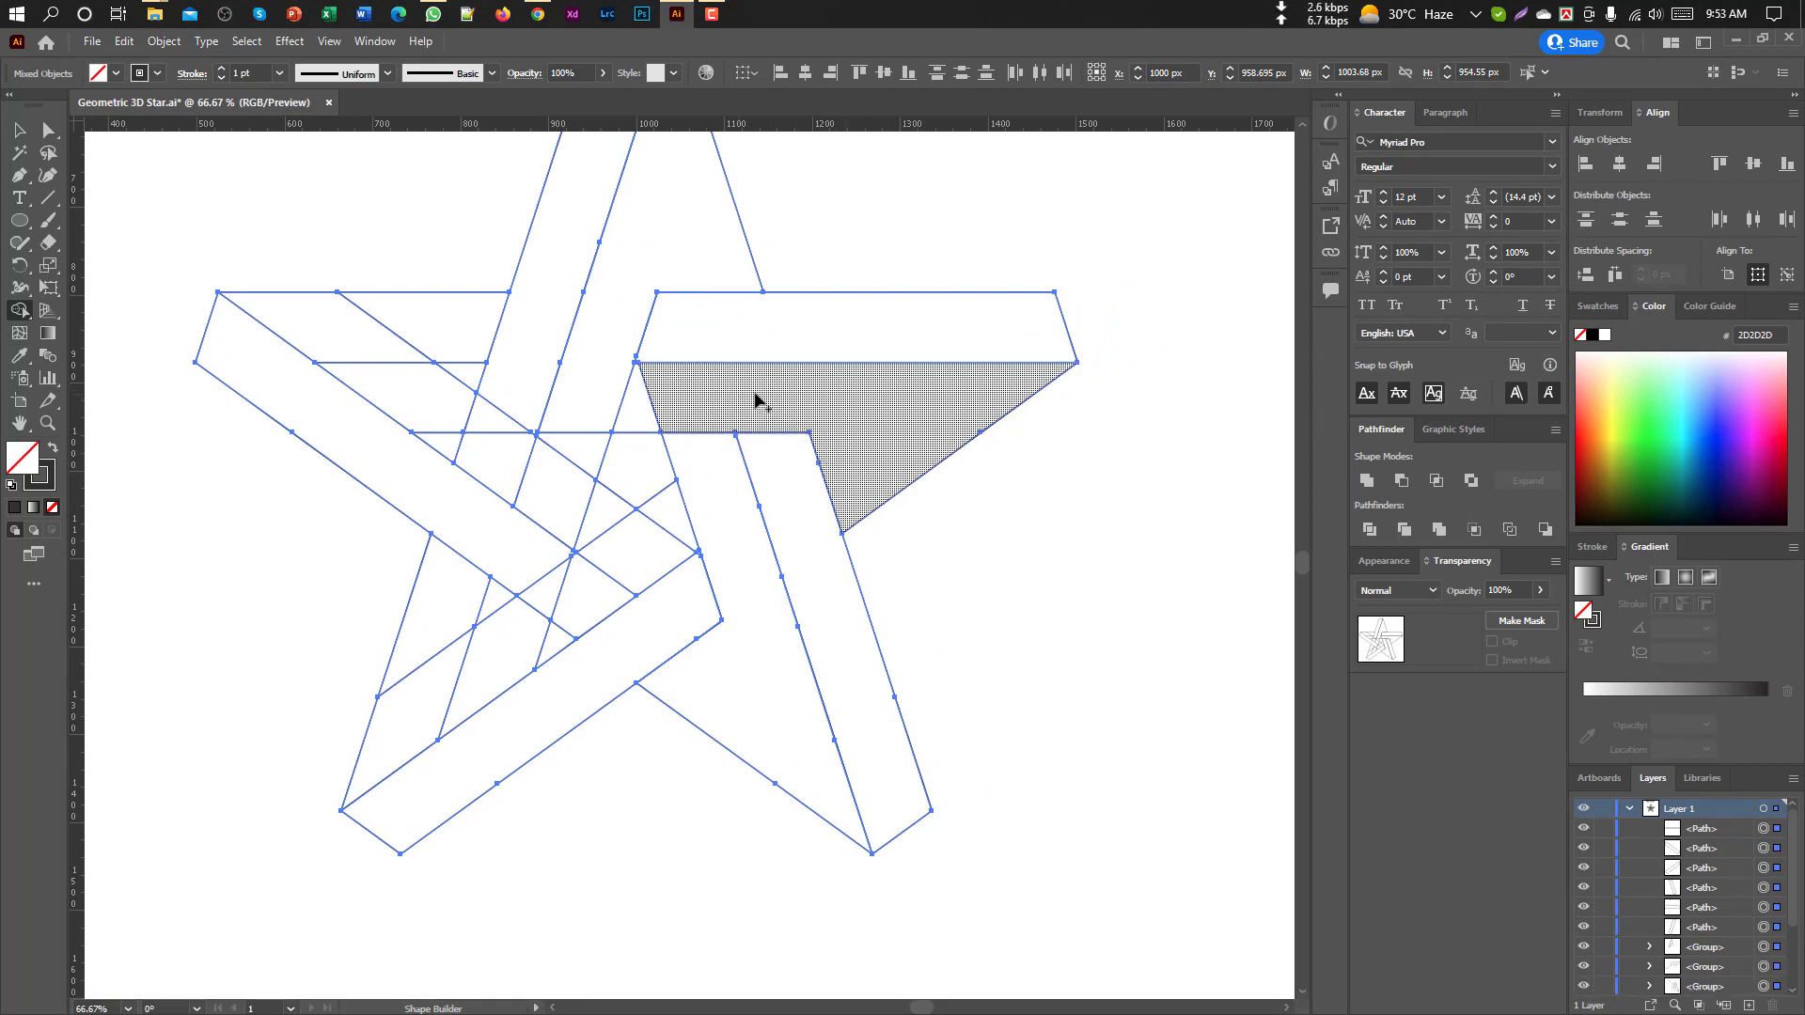
Merge the leftover regions above the lower-left arm's band and those above the upper-left arm's band into one shape each
mouse_move(403, 733)
left_mouse_down()
mouse_move(502, 632)
mouse_move(501, 602)
mouse_move(518, 639)
mouse_move(543, 630)
mouse_move(618, 547)
mouse_move(564, 605)
mouse_move(455, 624)
left_mouse_up()
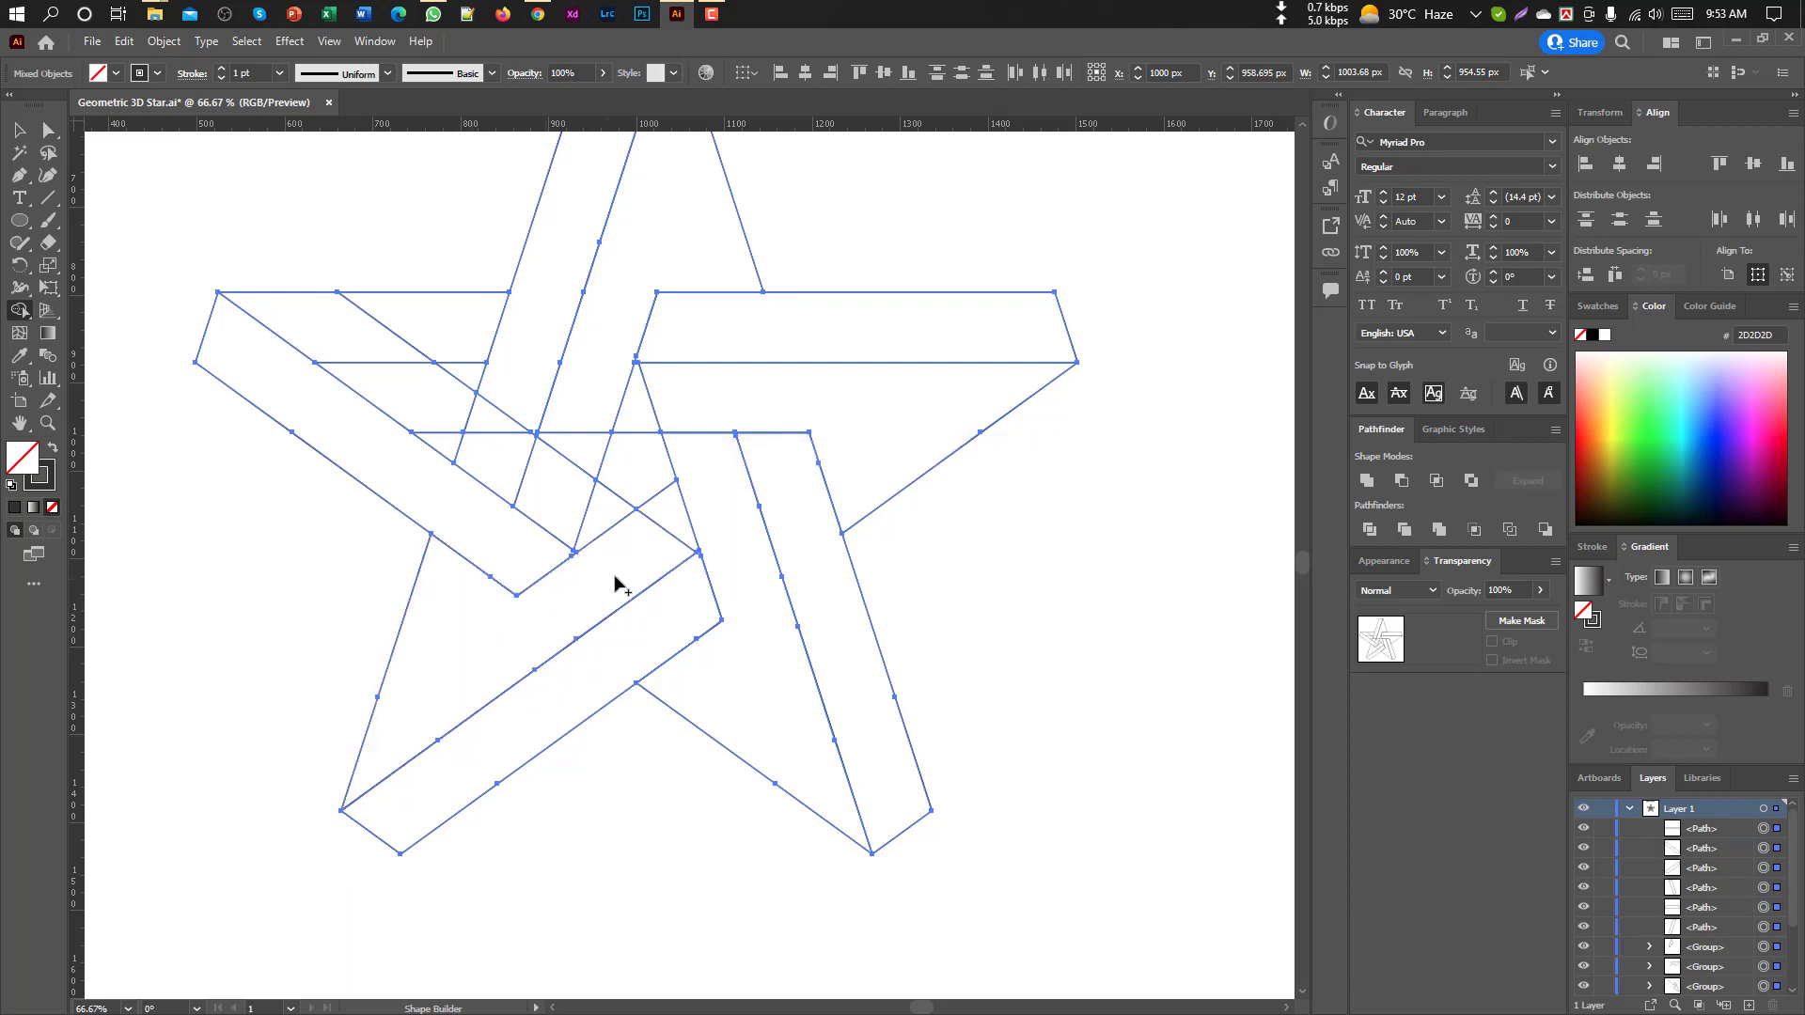
scroll(648, 555, "up", 2)
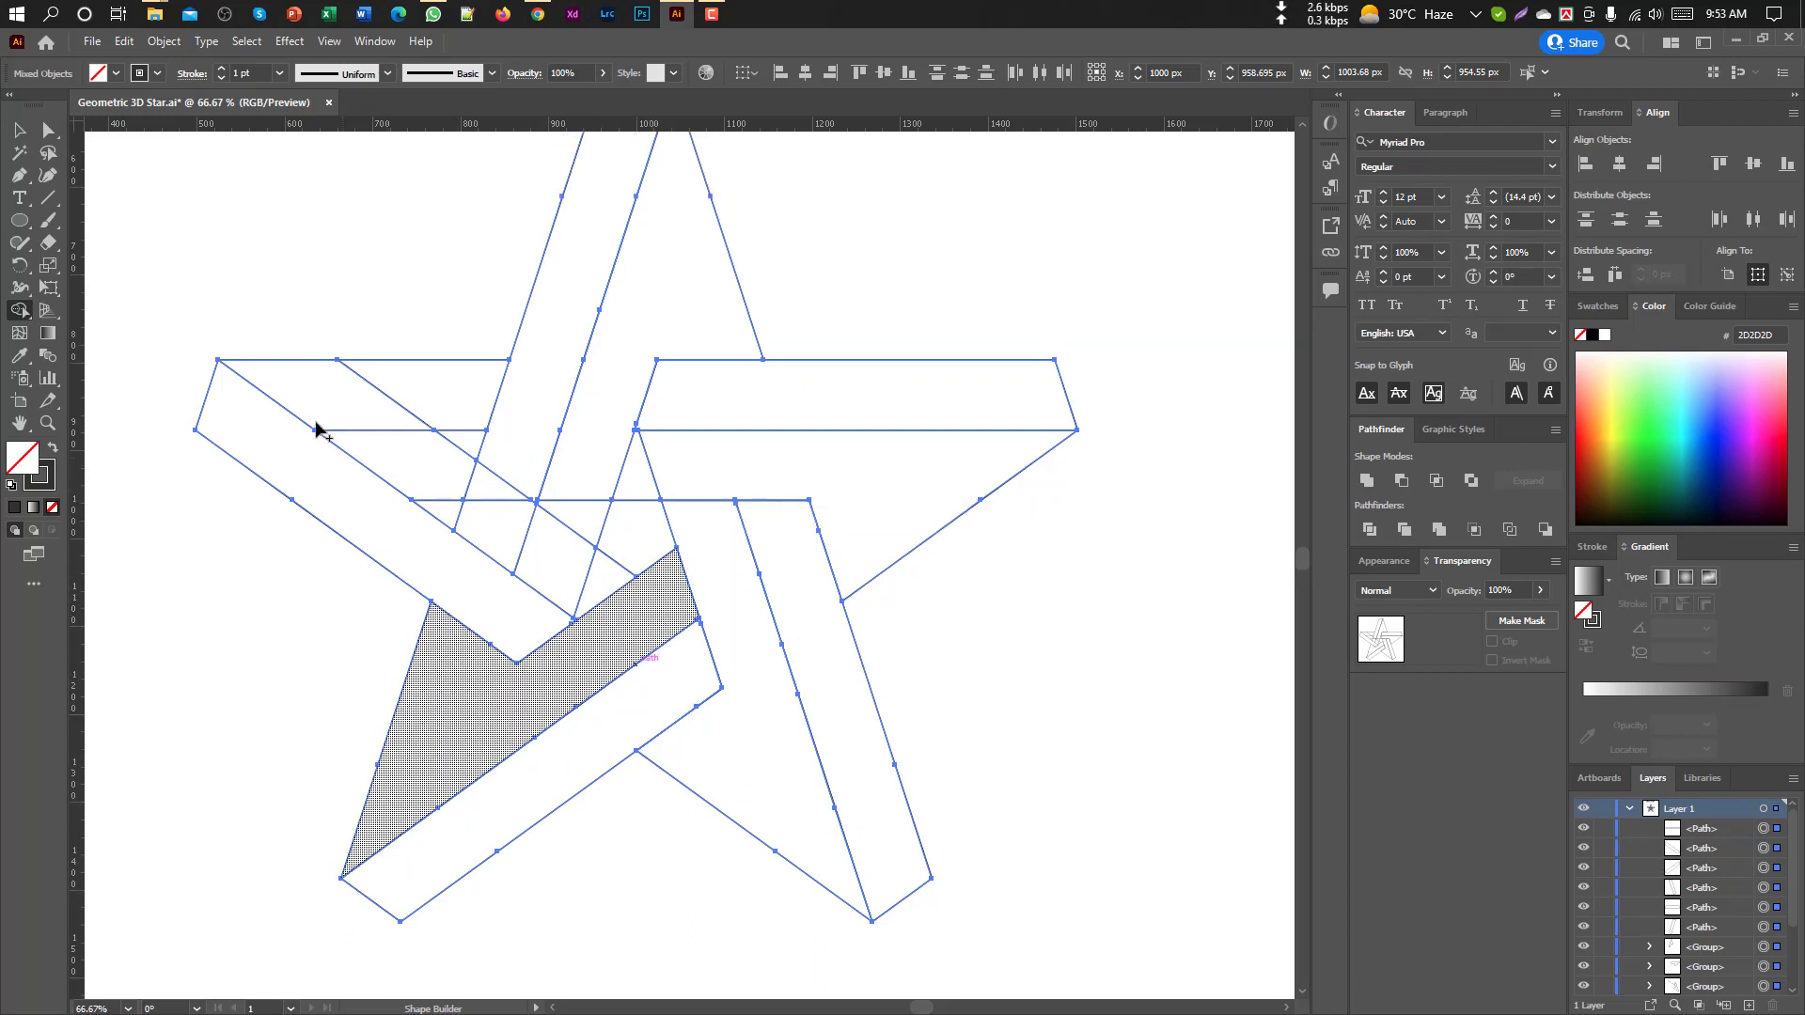
mouse_move(318, 419)
left_mouse_down()
mouse_move(410, 399)
mouse_move(469, 443)
mouse_move(455, 512)
mouse_move(475, 496)
mouse_move(589, 580)
left_mouse_up()
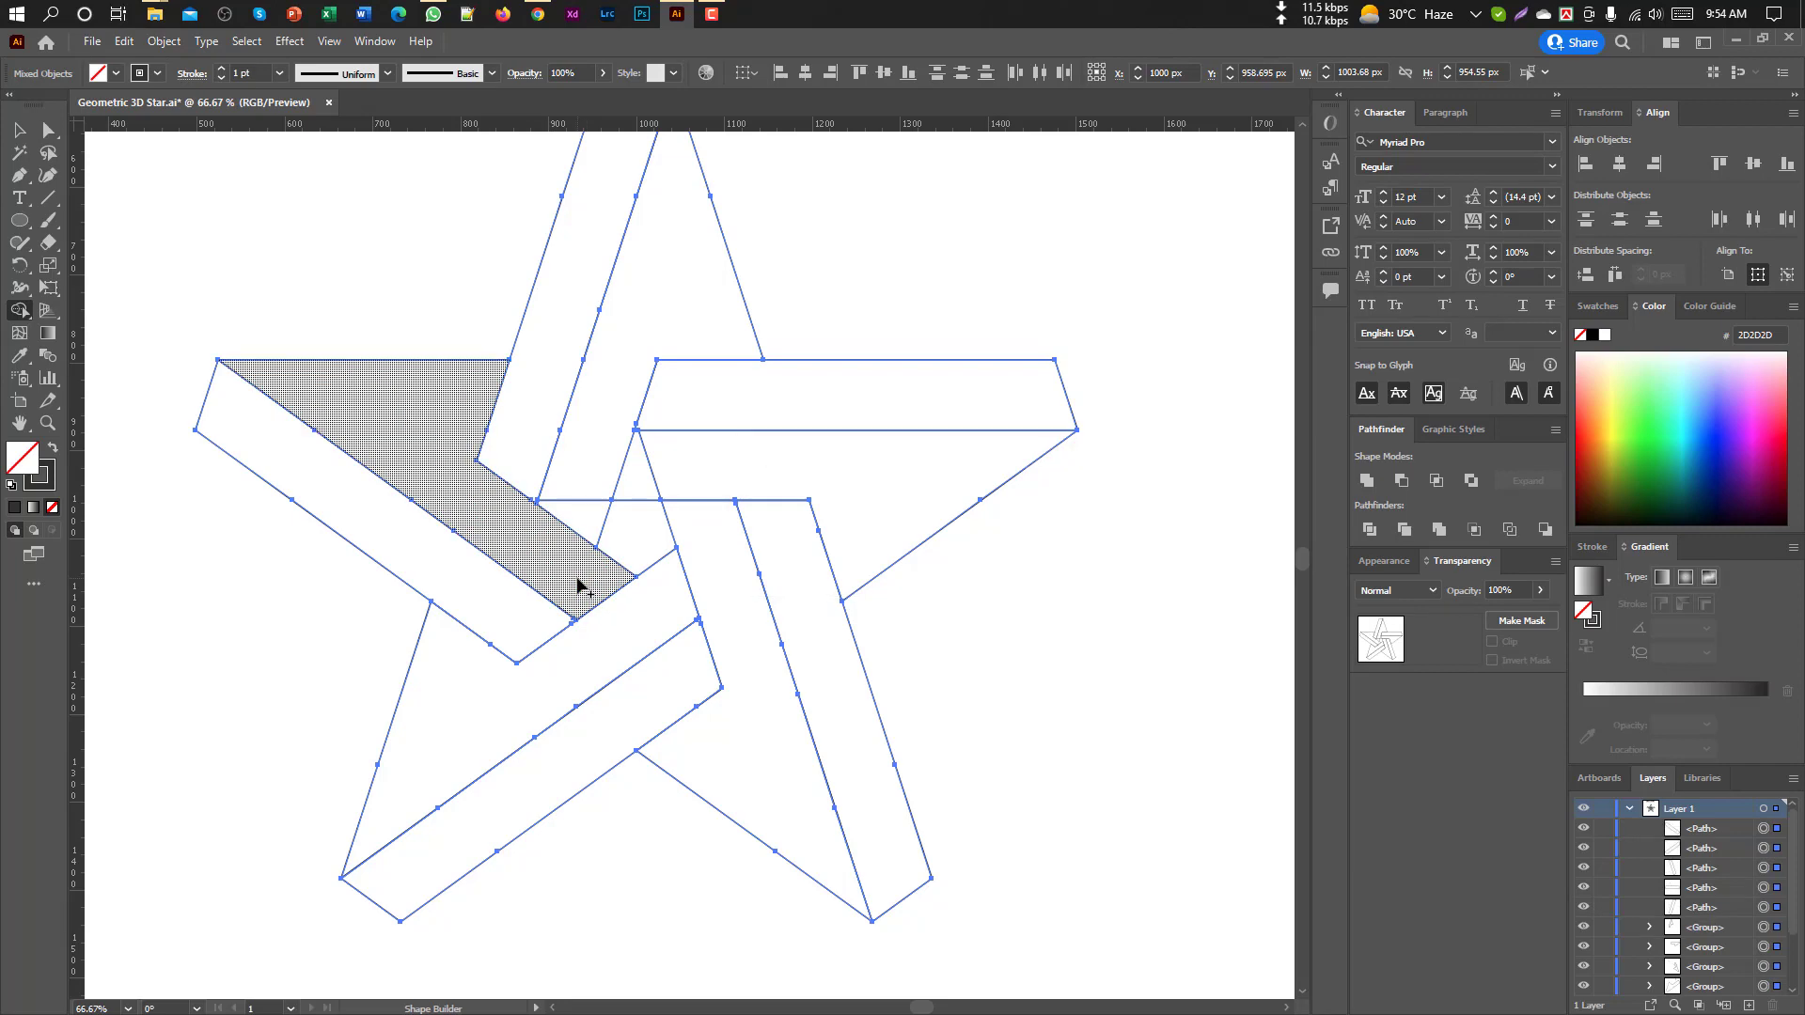
Extend the top arm's right face by merging it with the region directly below, down to the upper-left arm
scroll(577, 578, "up", 1)
left_click_drag(598, 500, 583, 553)
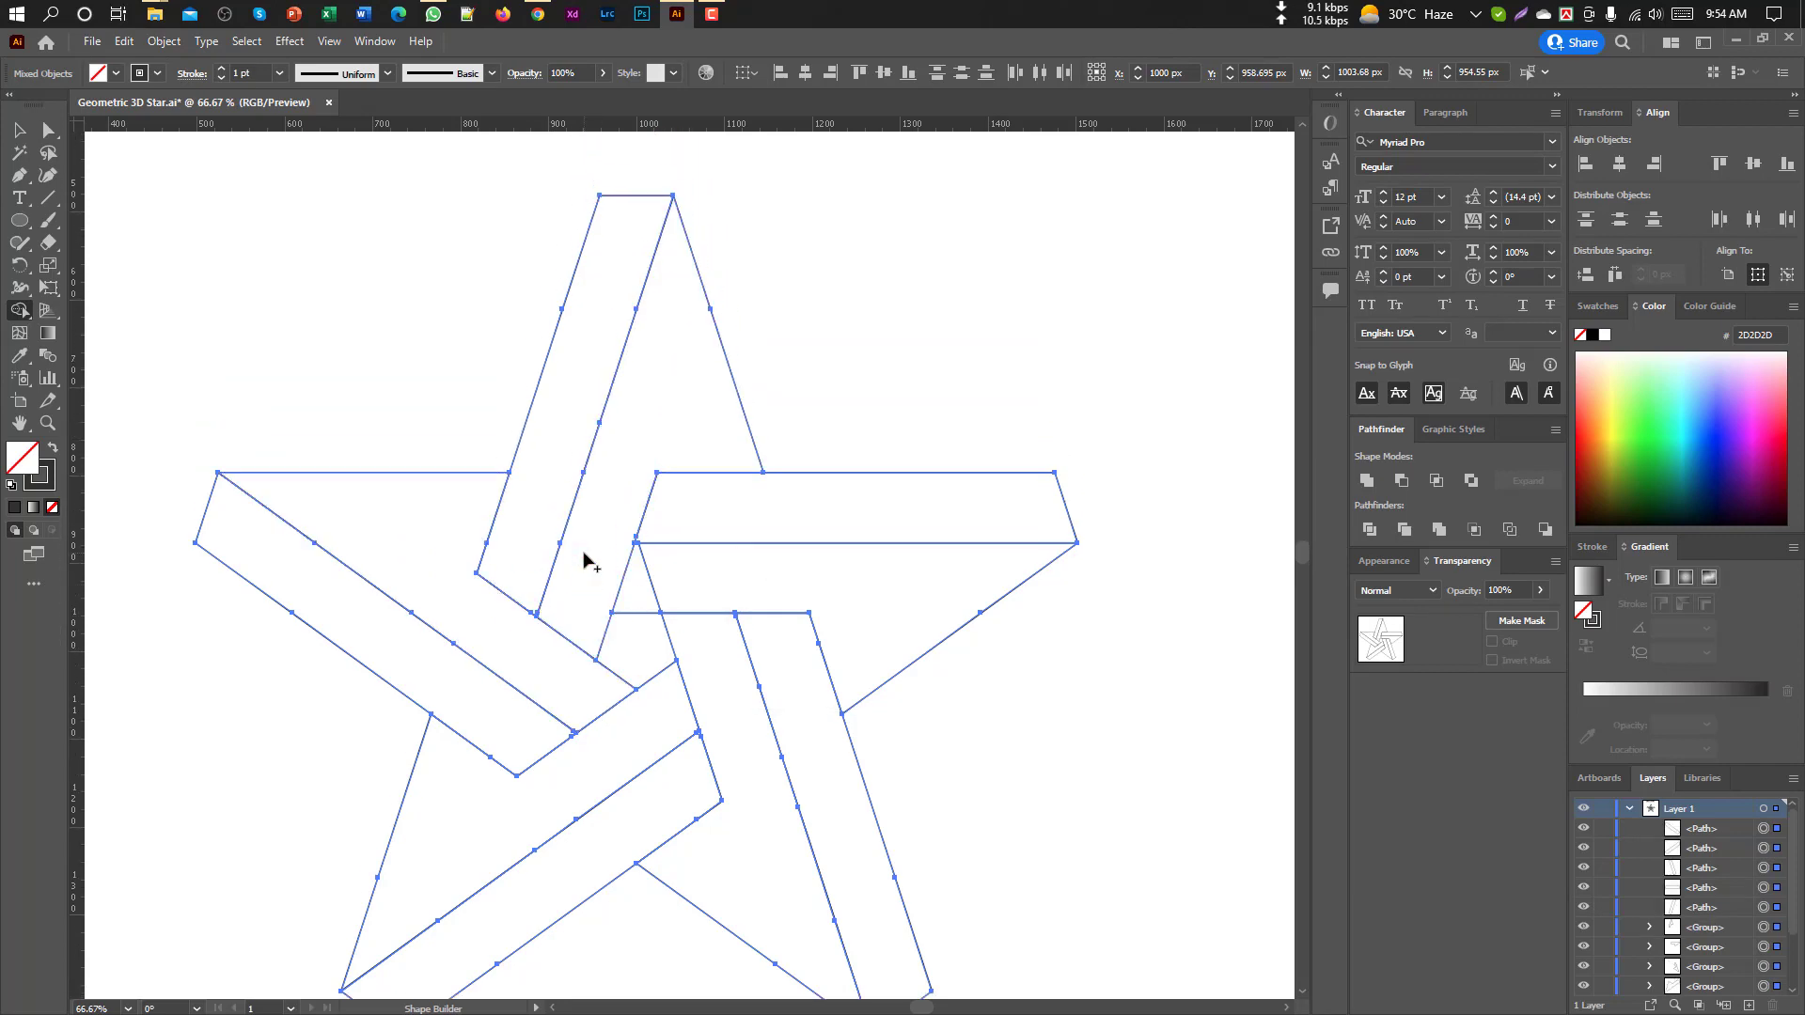
Fill the outer bands of all five star arms with dark grey C=0 M=0 Y=0 K=90 using Shape Builder
left_click_drag(575, 405, 552, 403)
scroll(552, 403, "down", 1)
key("ctrl+shift+a")
left_click(1579, 306)
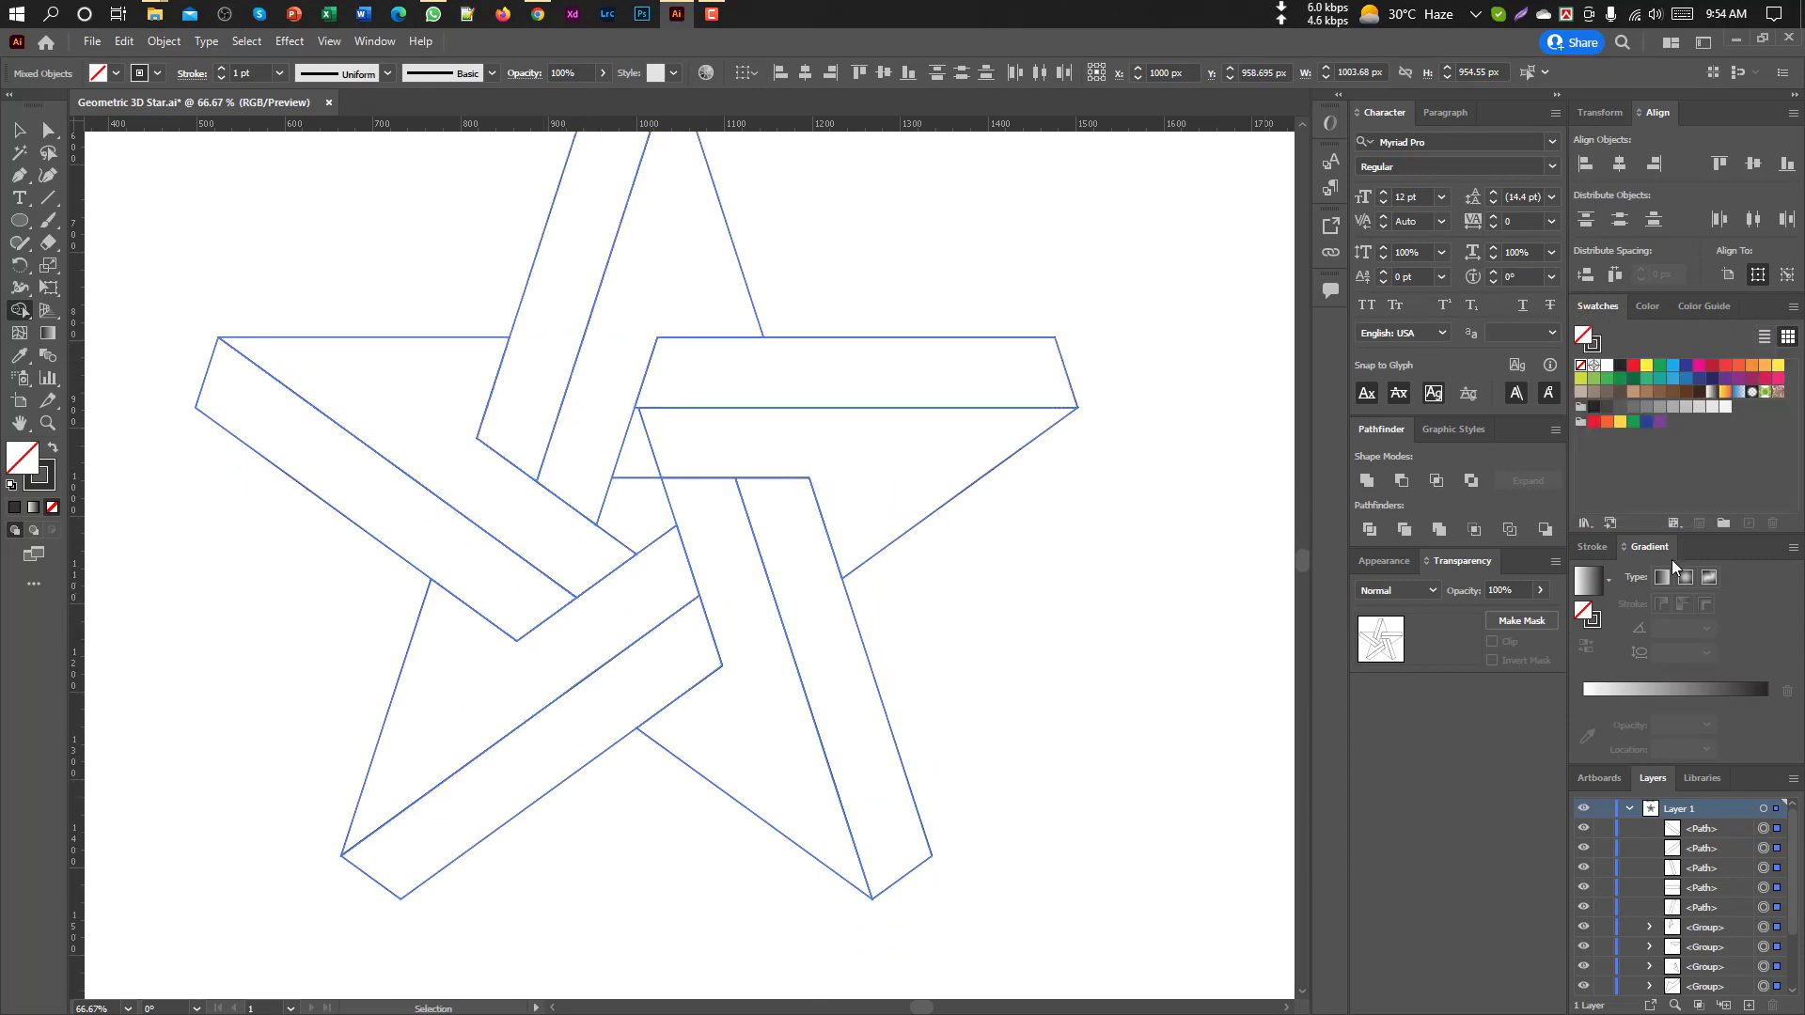
left_click(1606, 410)
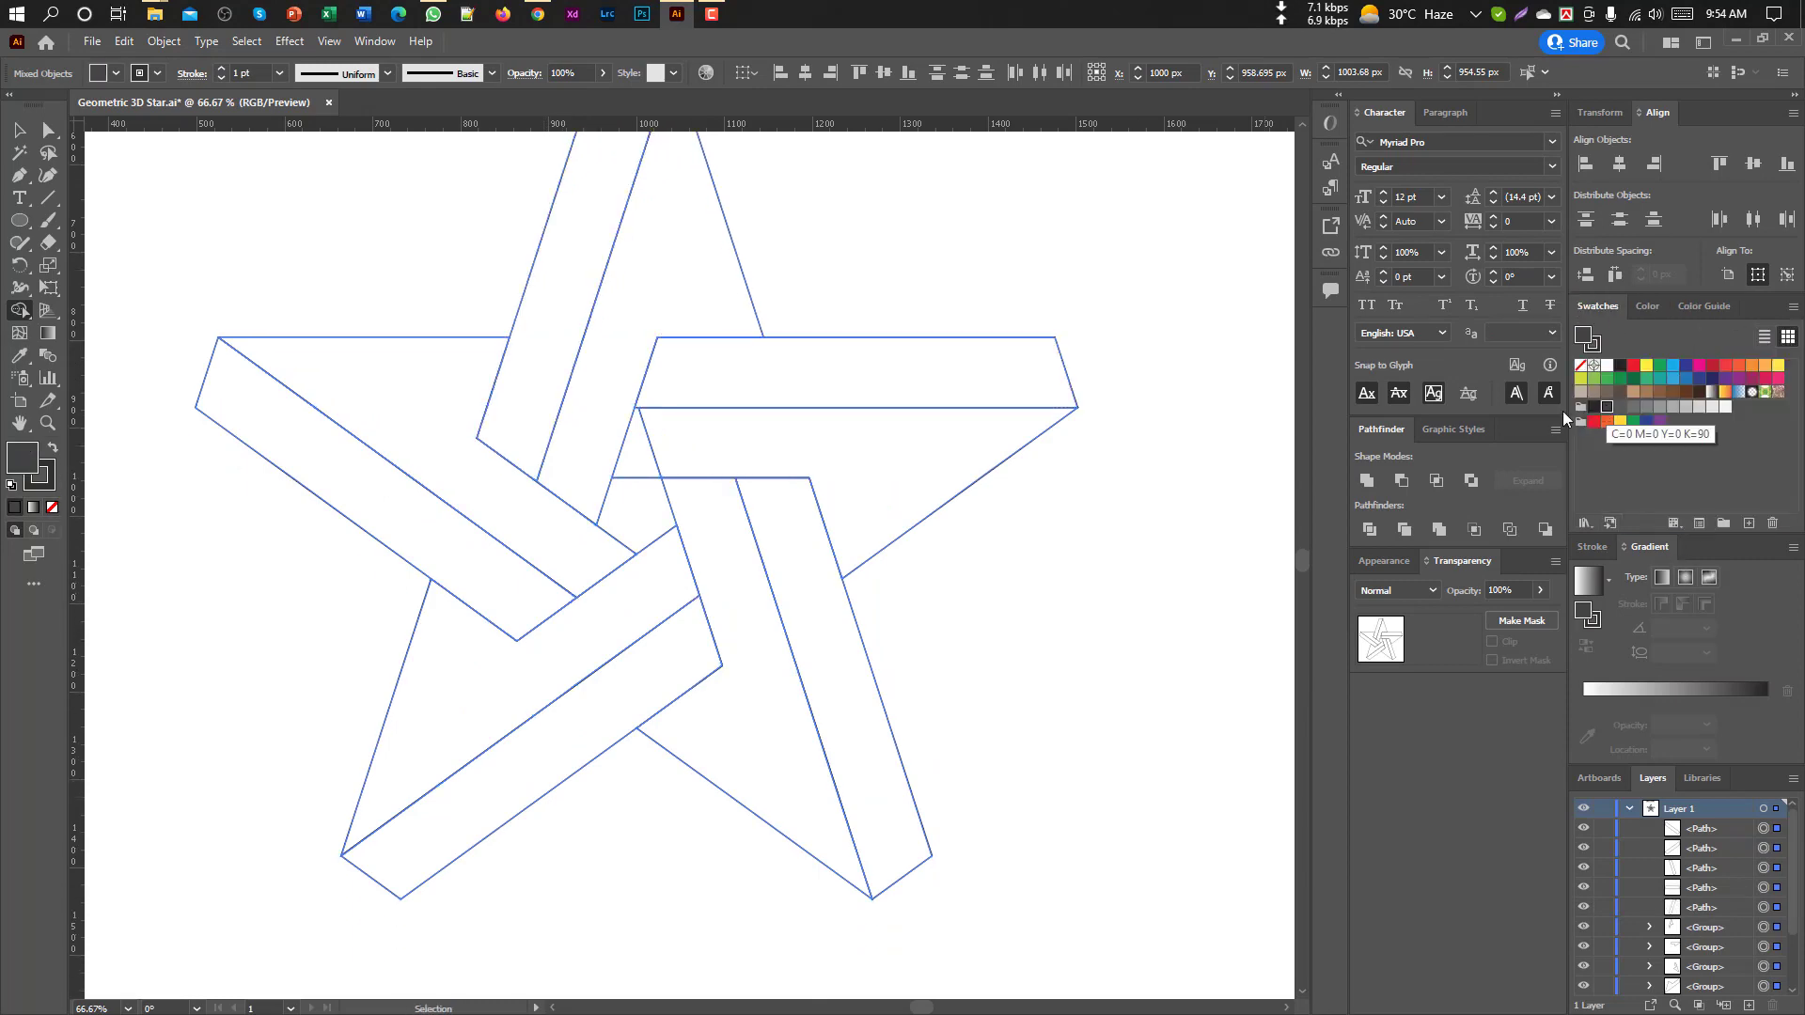
key("ctrl+a")
scroll(620, 351, "up", 1)
left_click(583, 282)
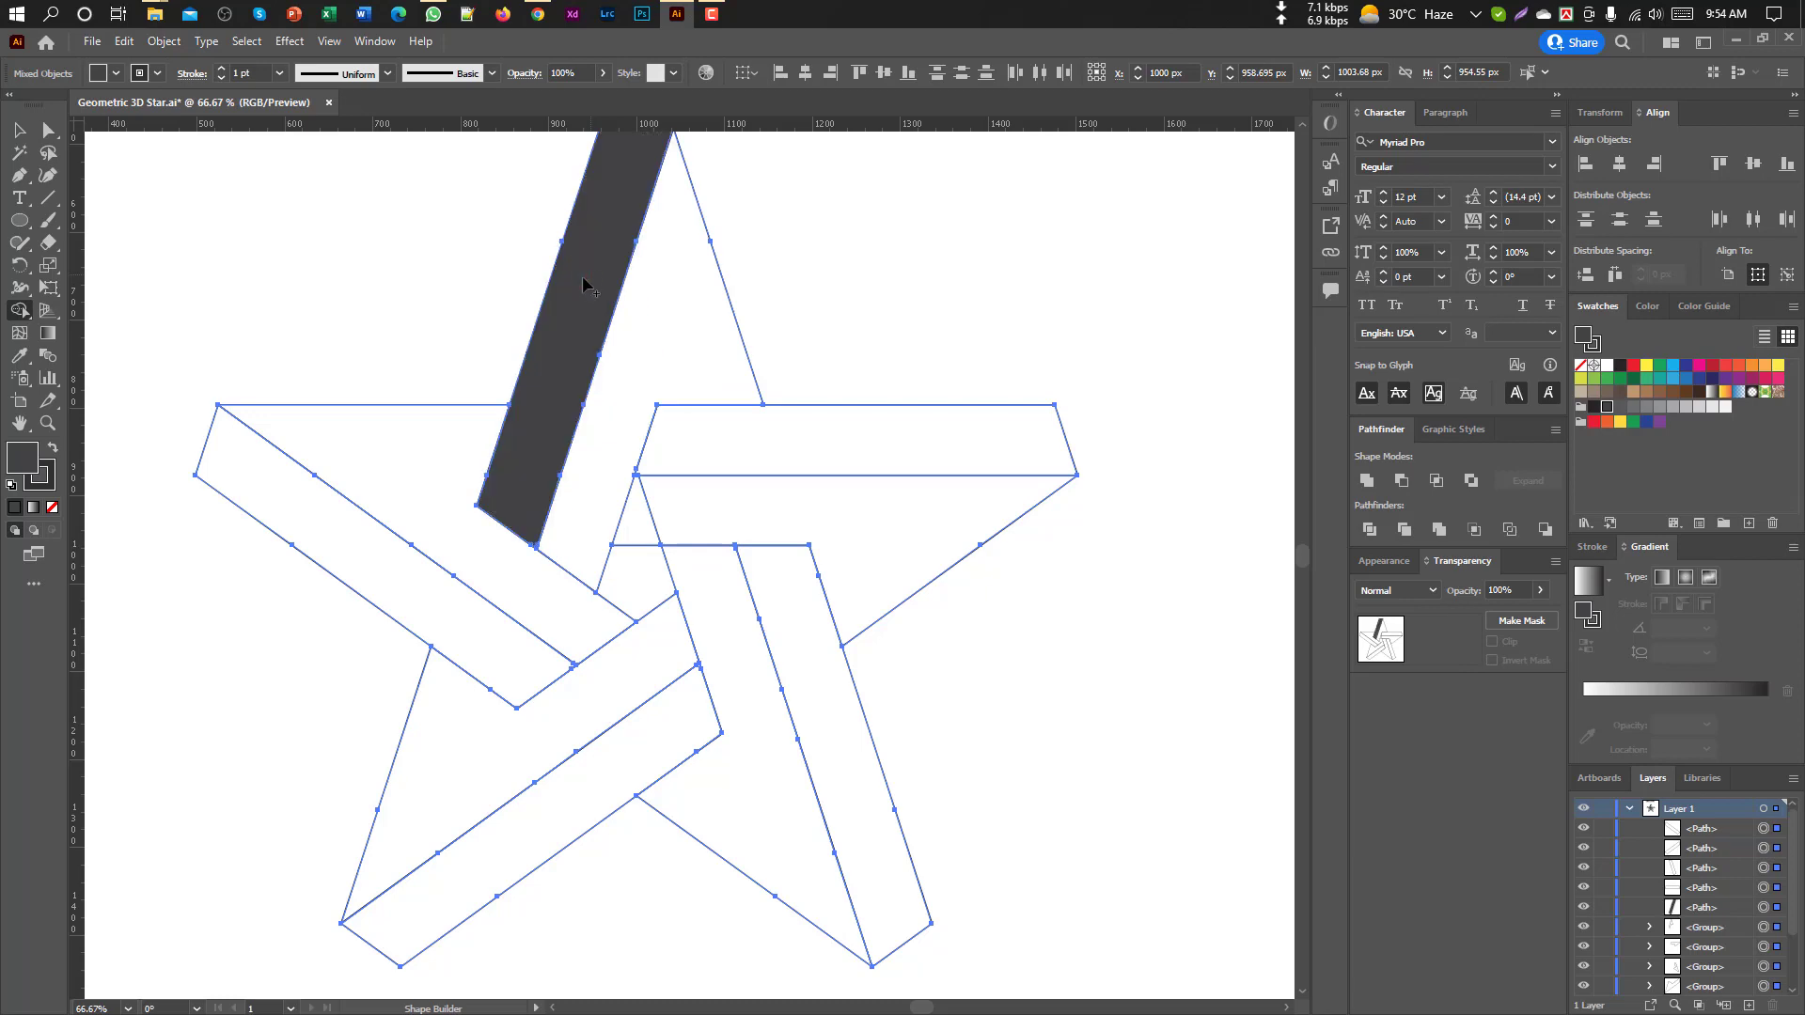
left_click(383, 566)
left_click(581, 801)
left_click(871, 821)
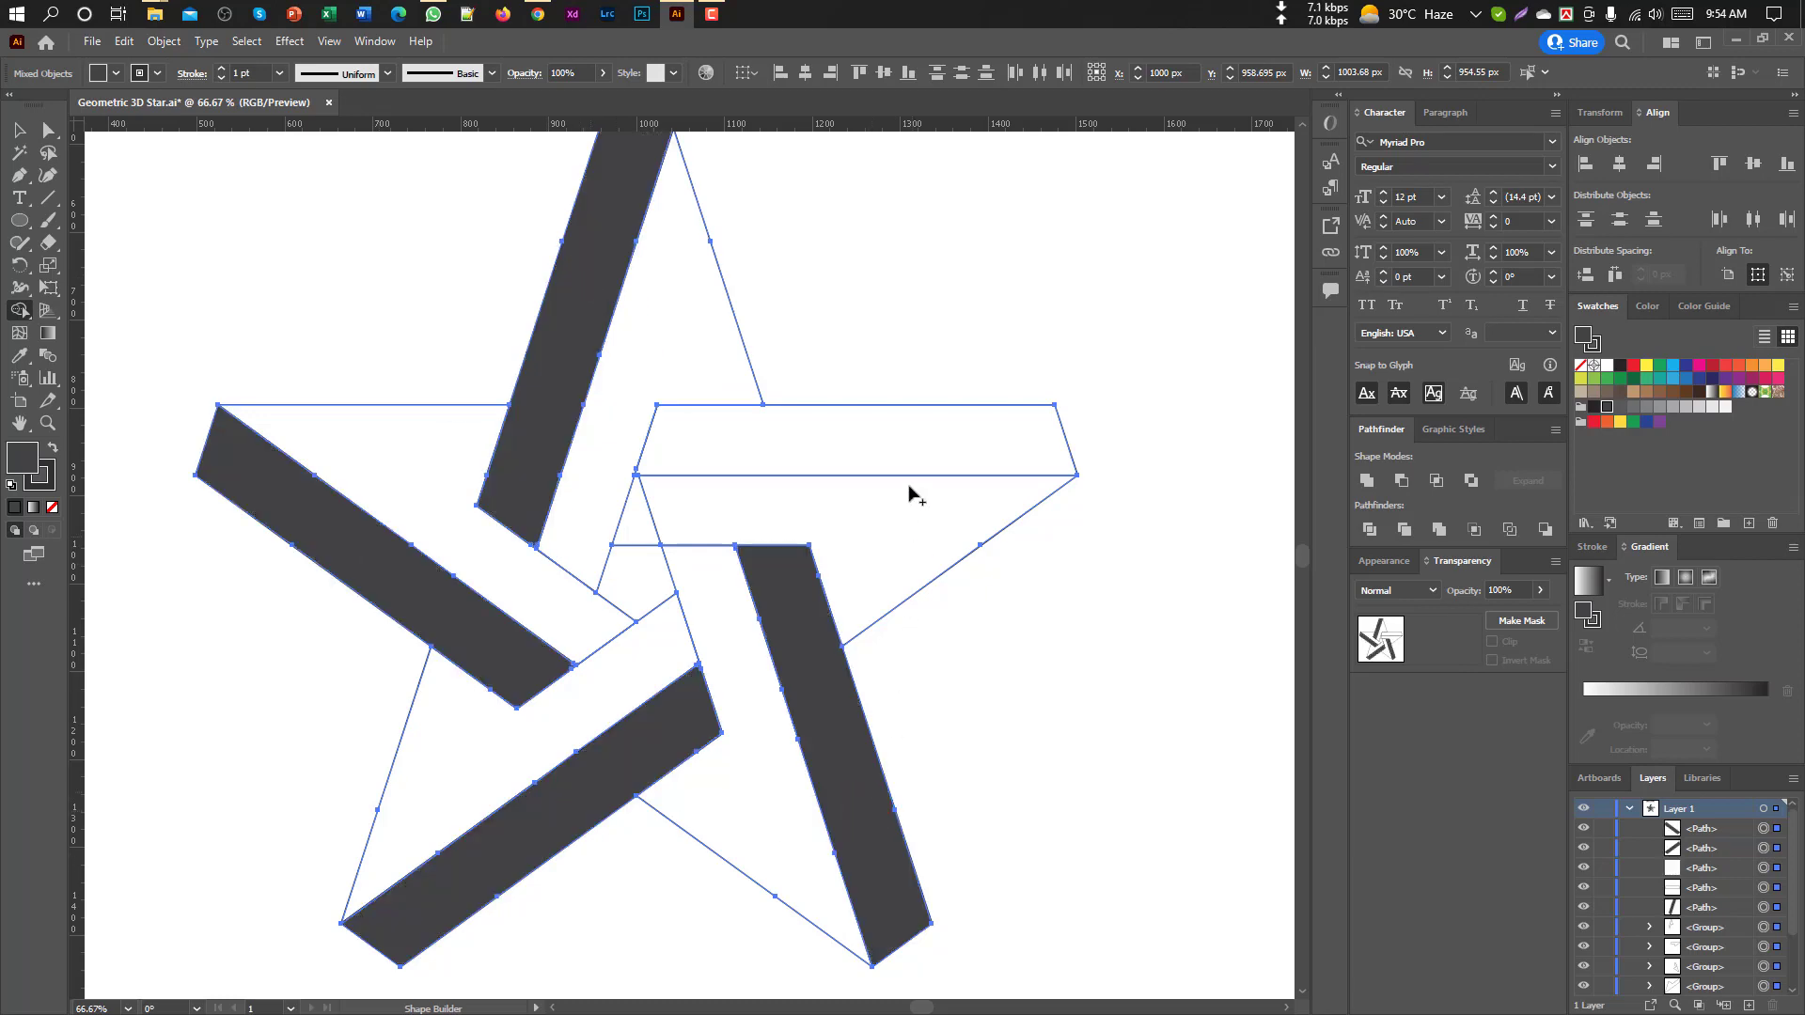
left_click(912, 486)
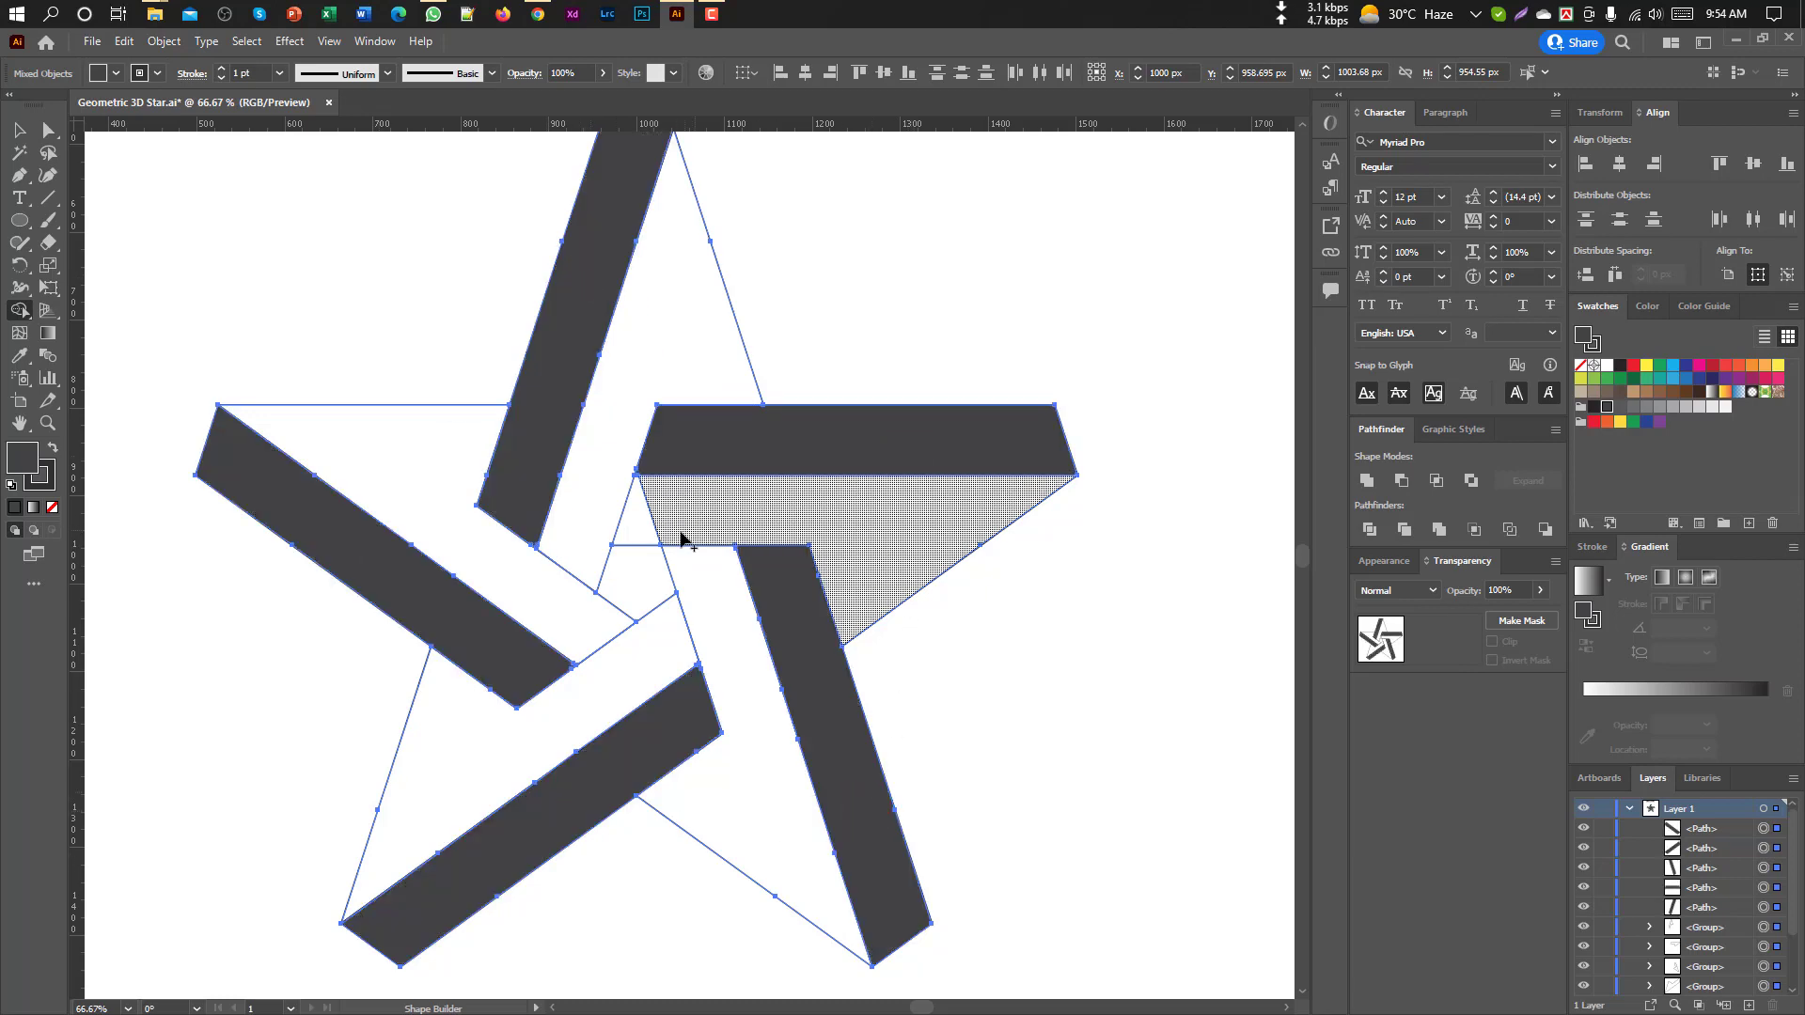
scroll(683, 538, "up", 2)
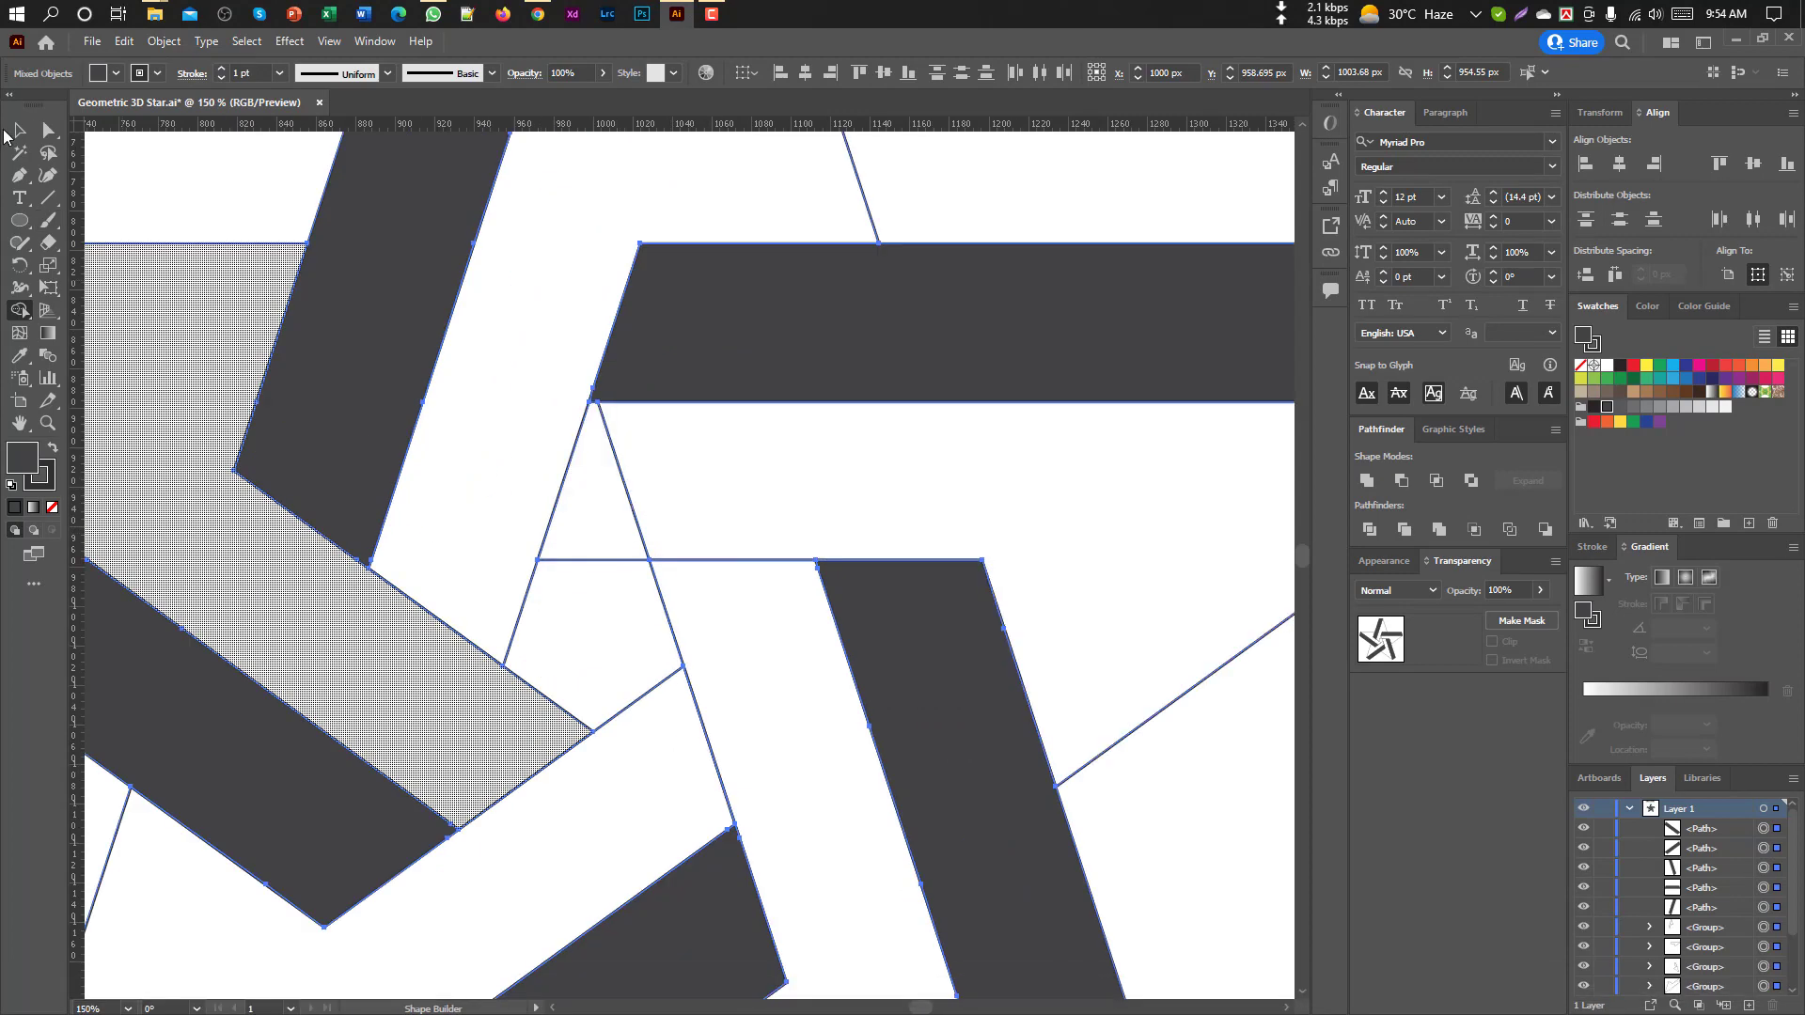
left_click(52, 509)
key("ctrl+z")
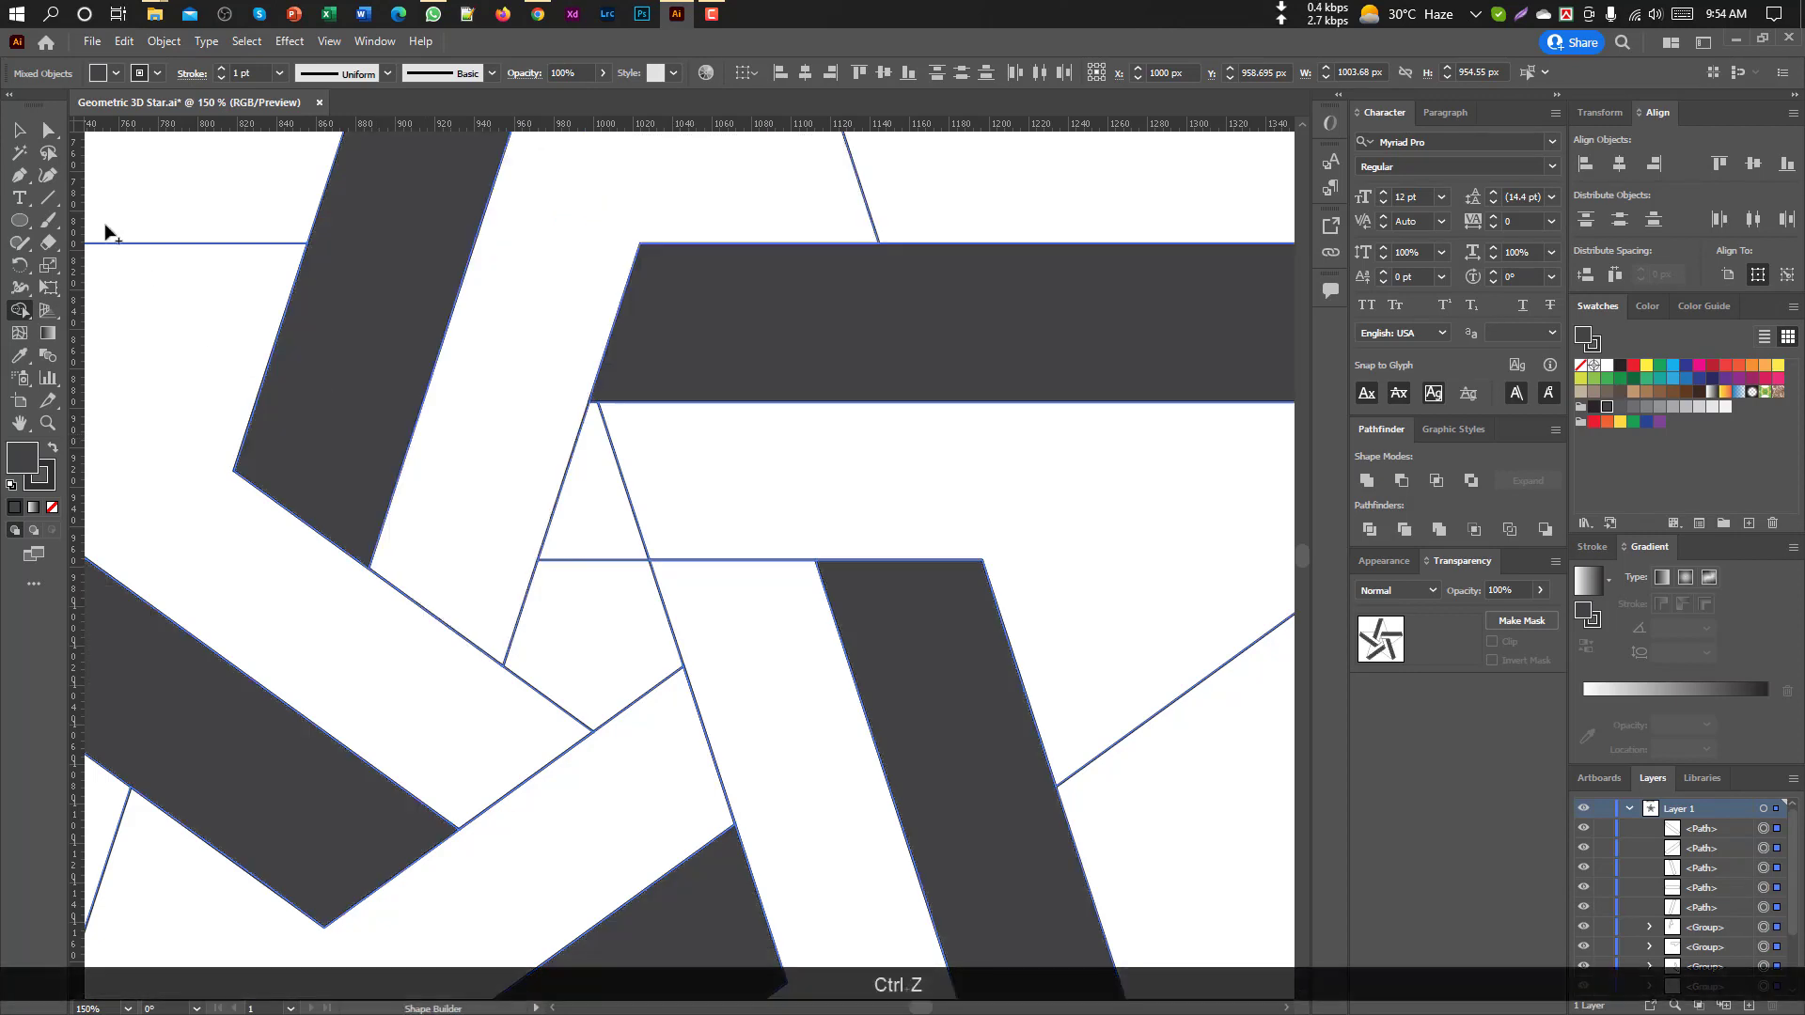
left_click(20, 129)
left_click(145, 323)
scroll(876, 506, "down", 3)
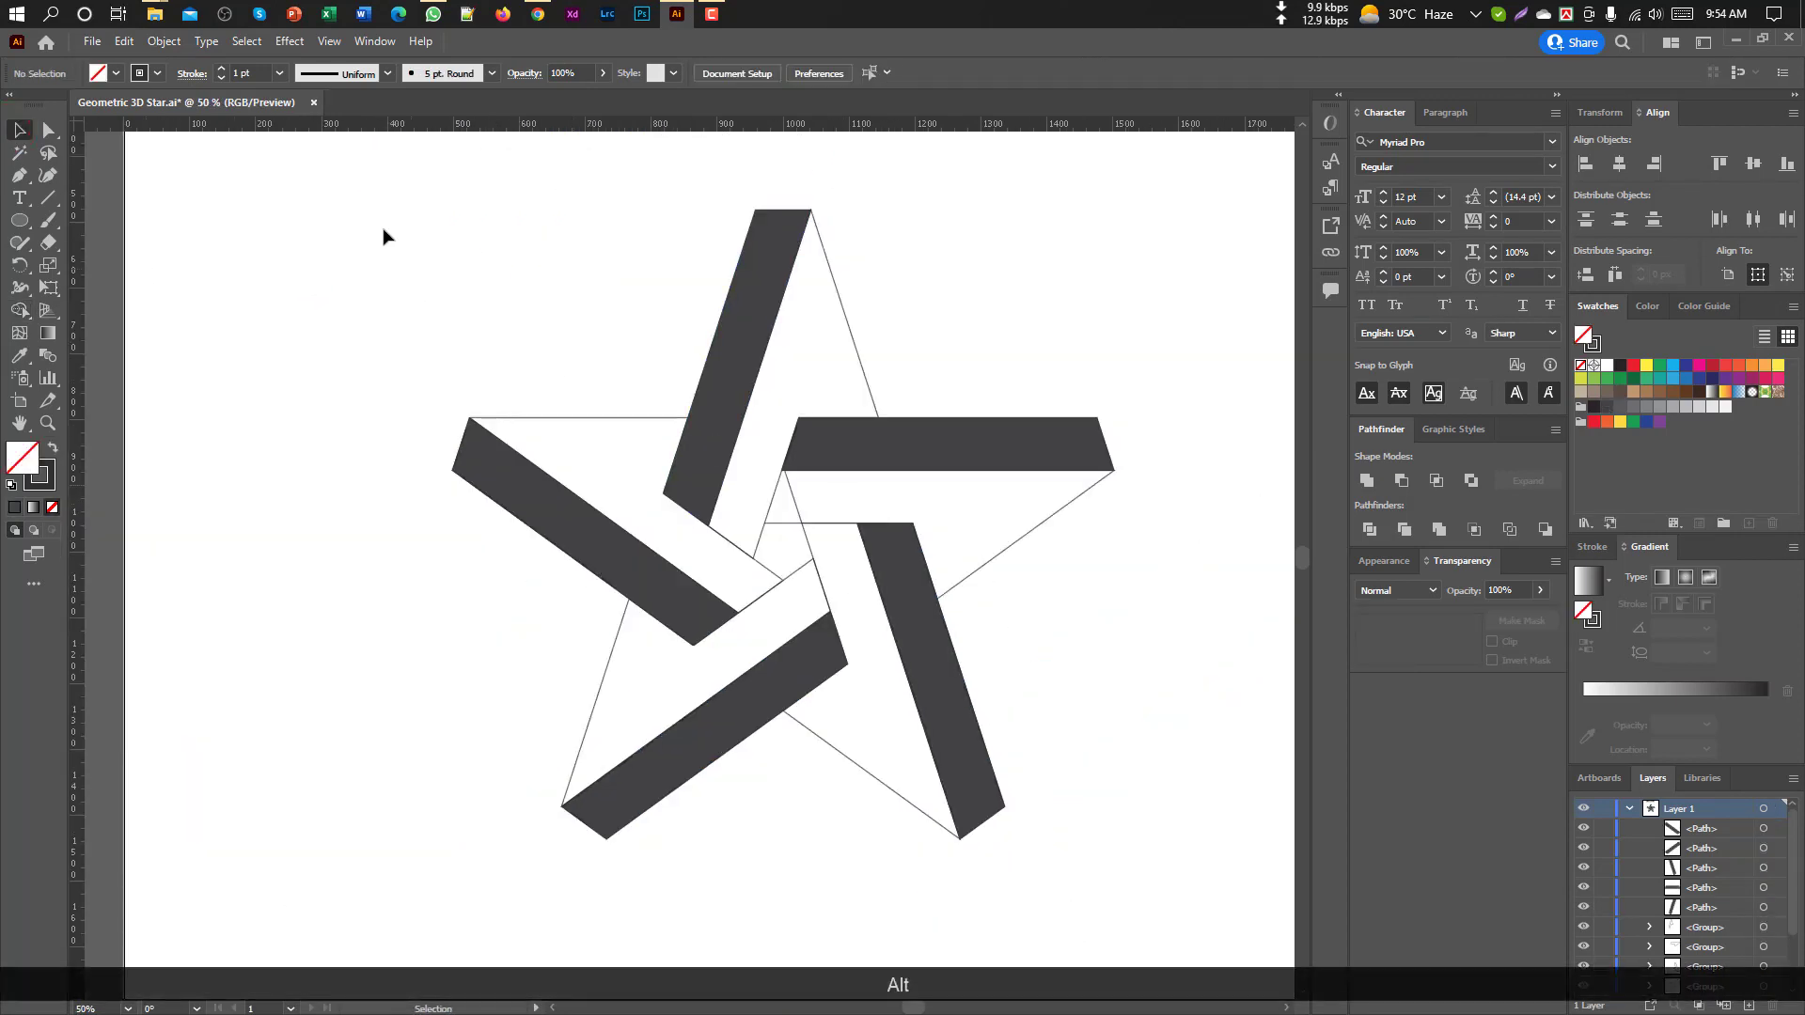
left_click_drag(383, 235, 1135, 887)
scroll(778, 504, "up", 2)
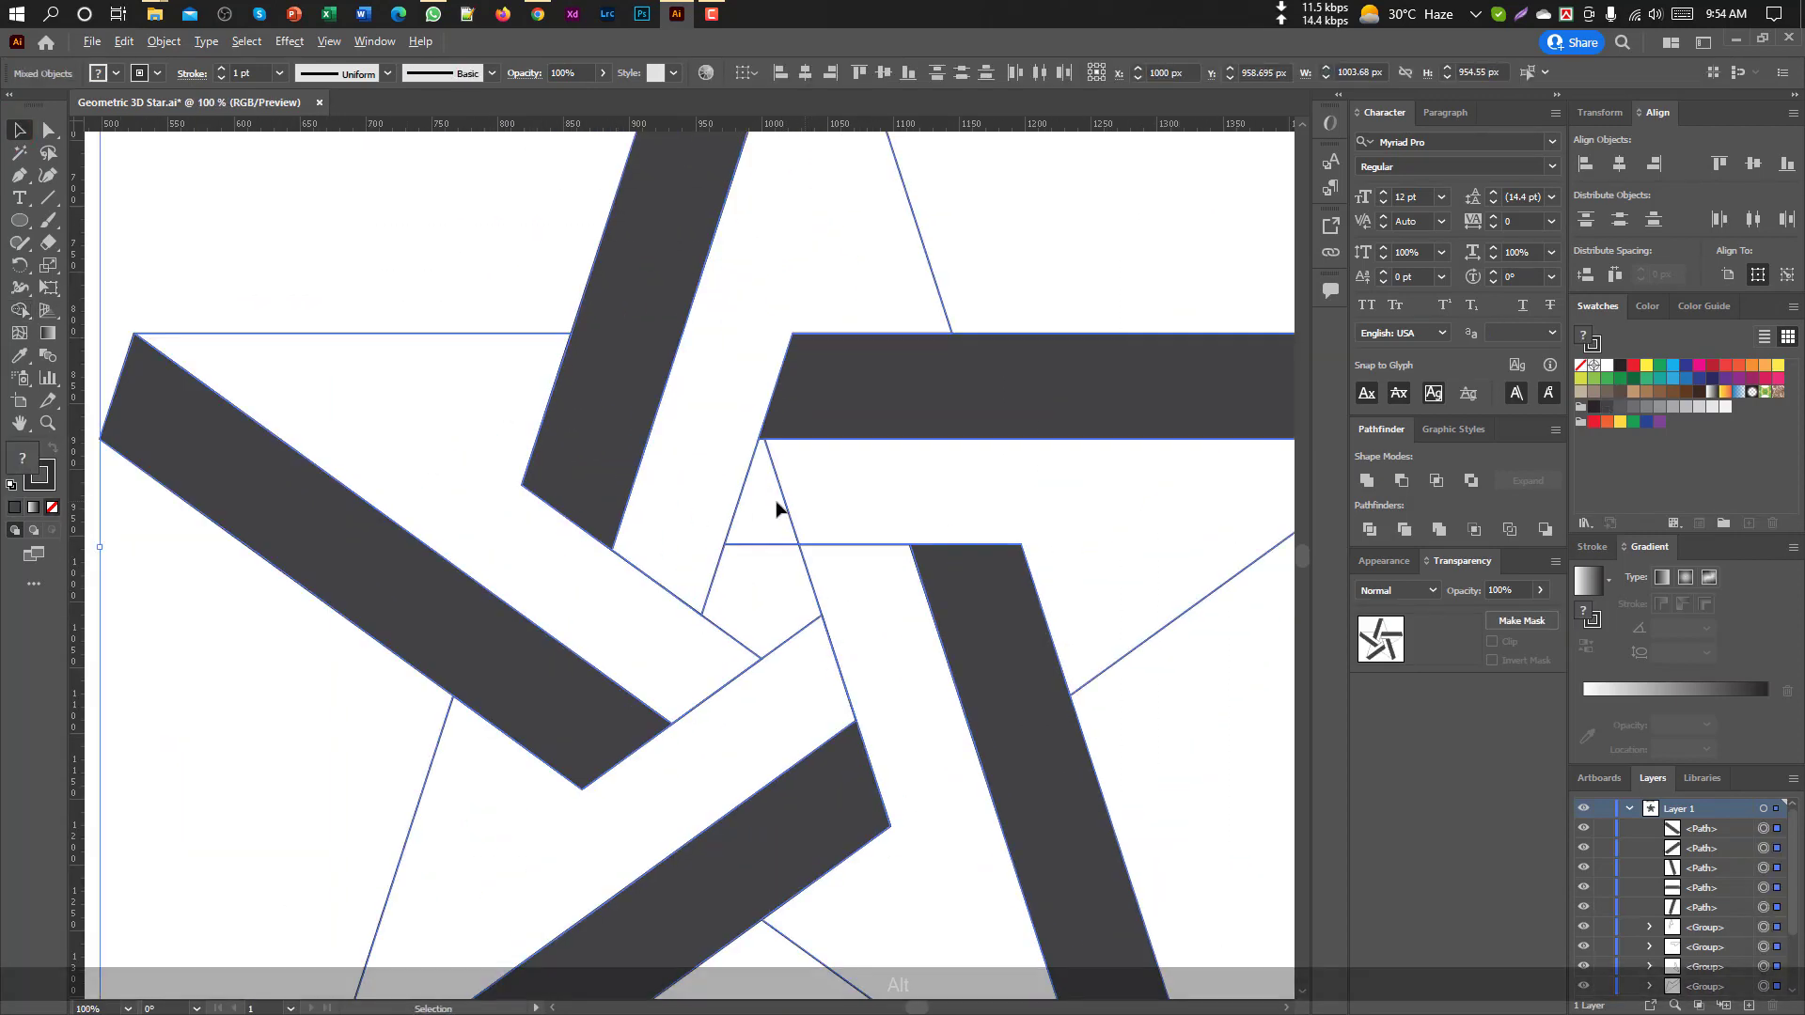
left_click(19, 310)
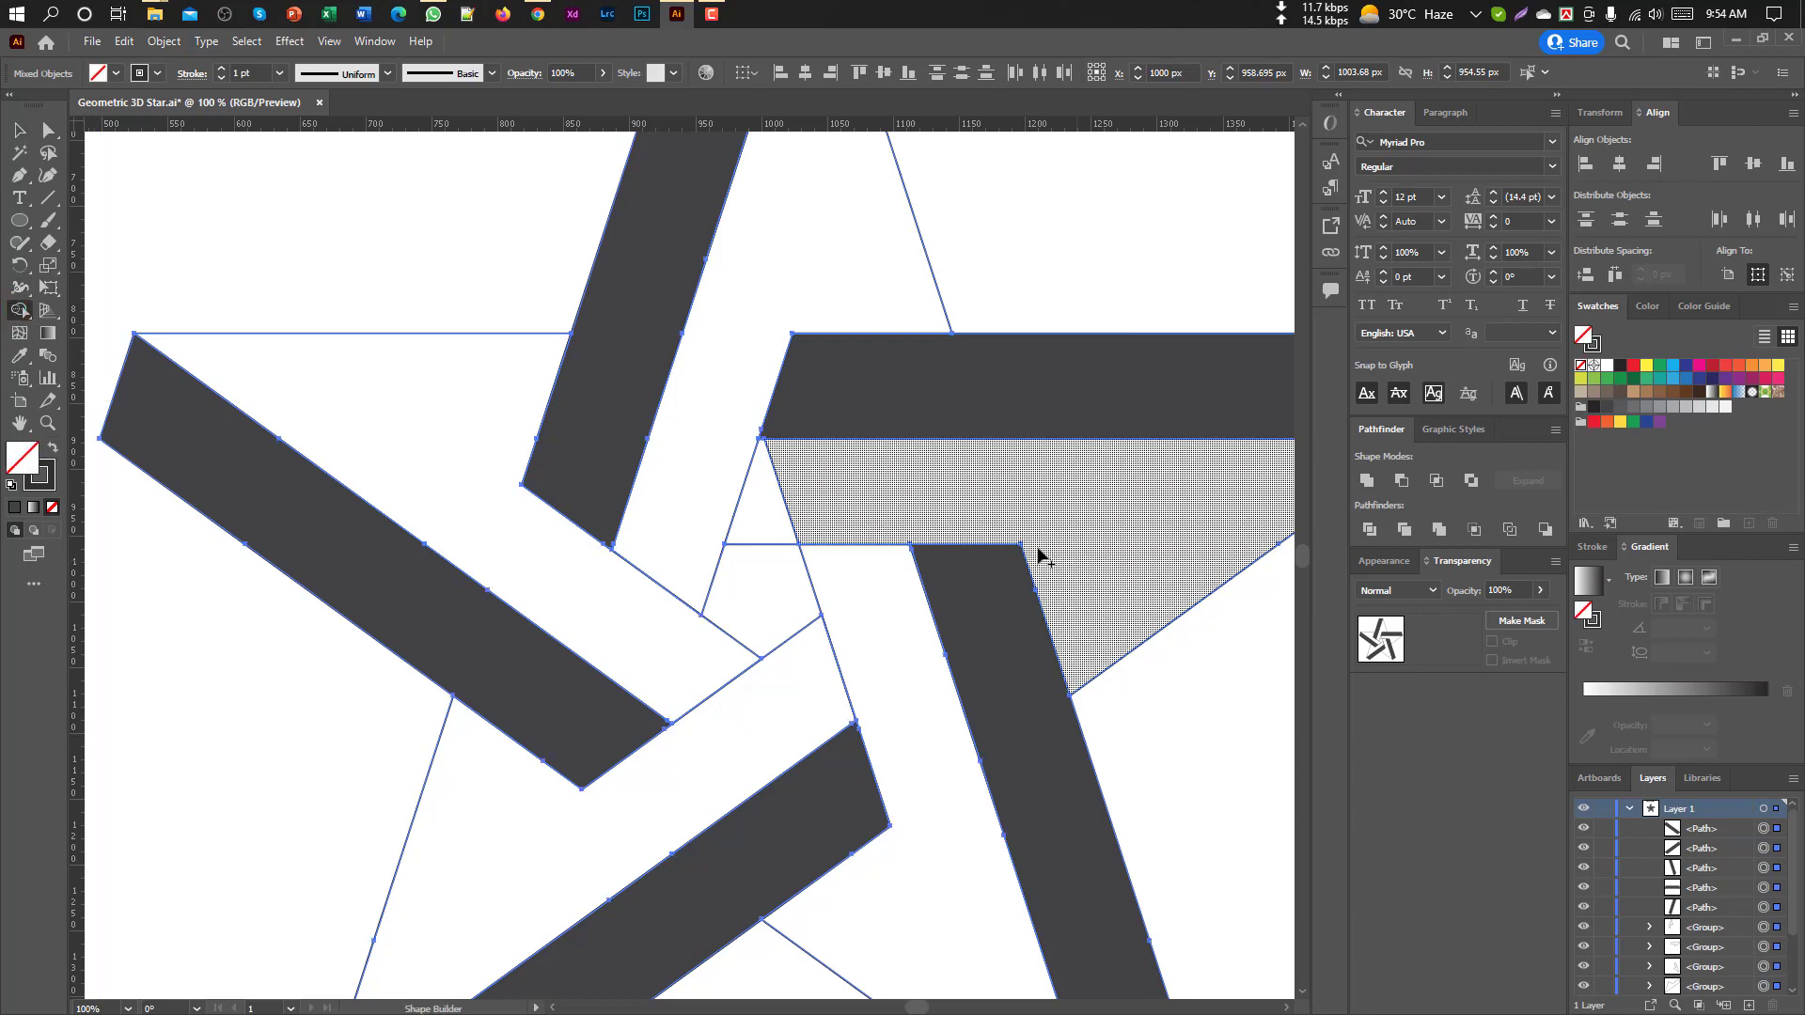
scroll(774, 500, "down", 2)
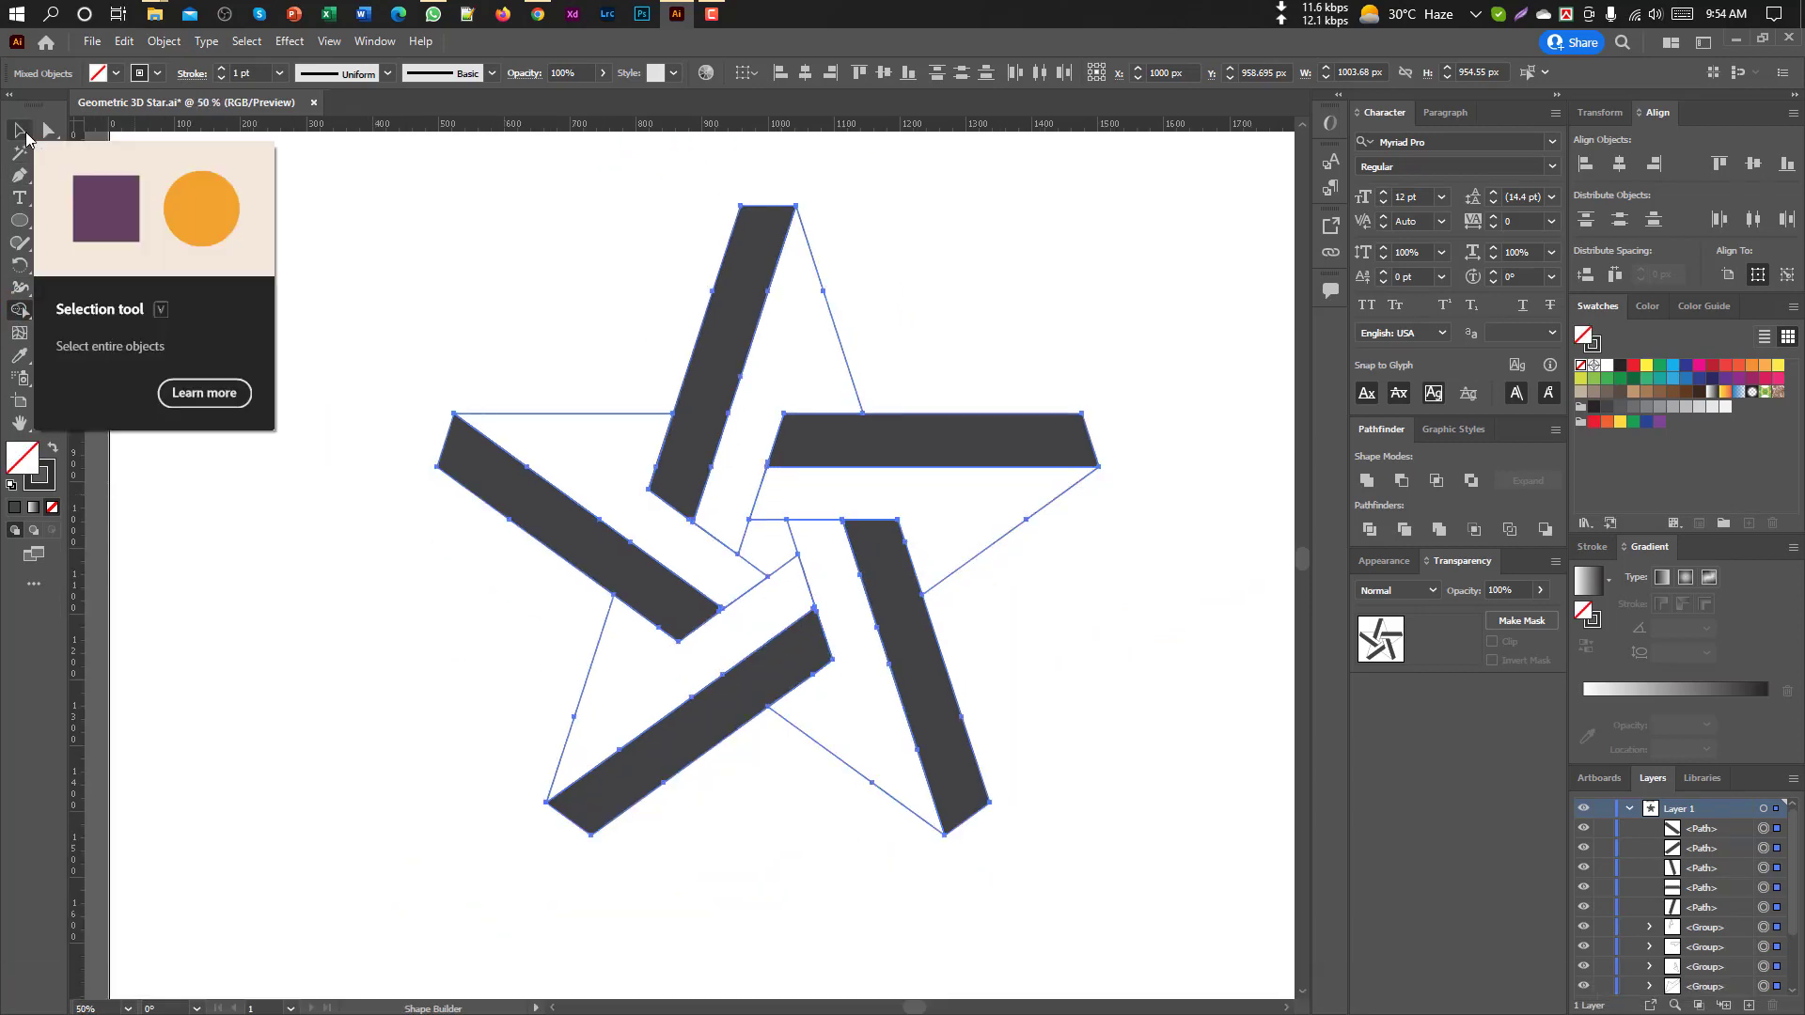
left_click(23, 133)
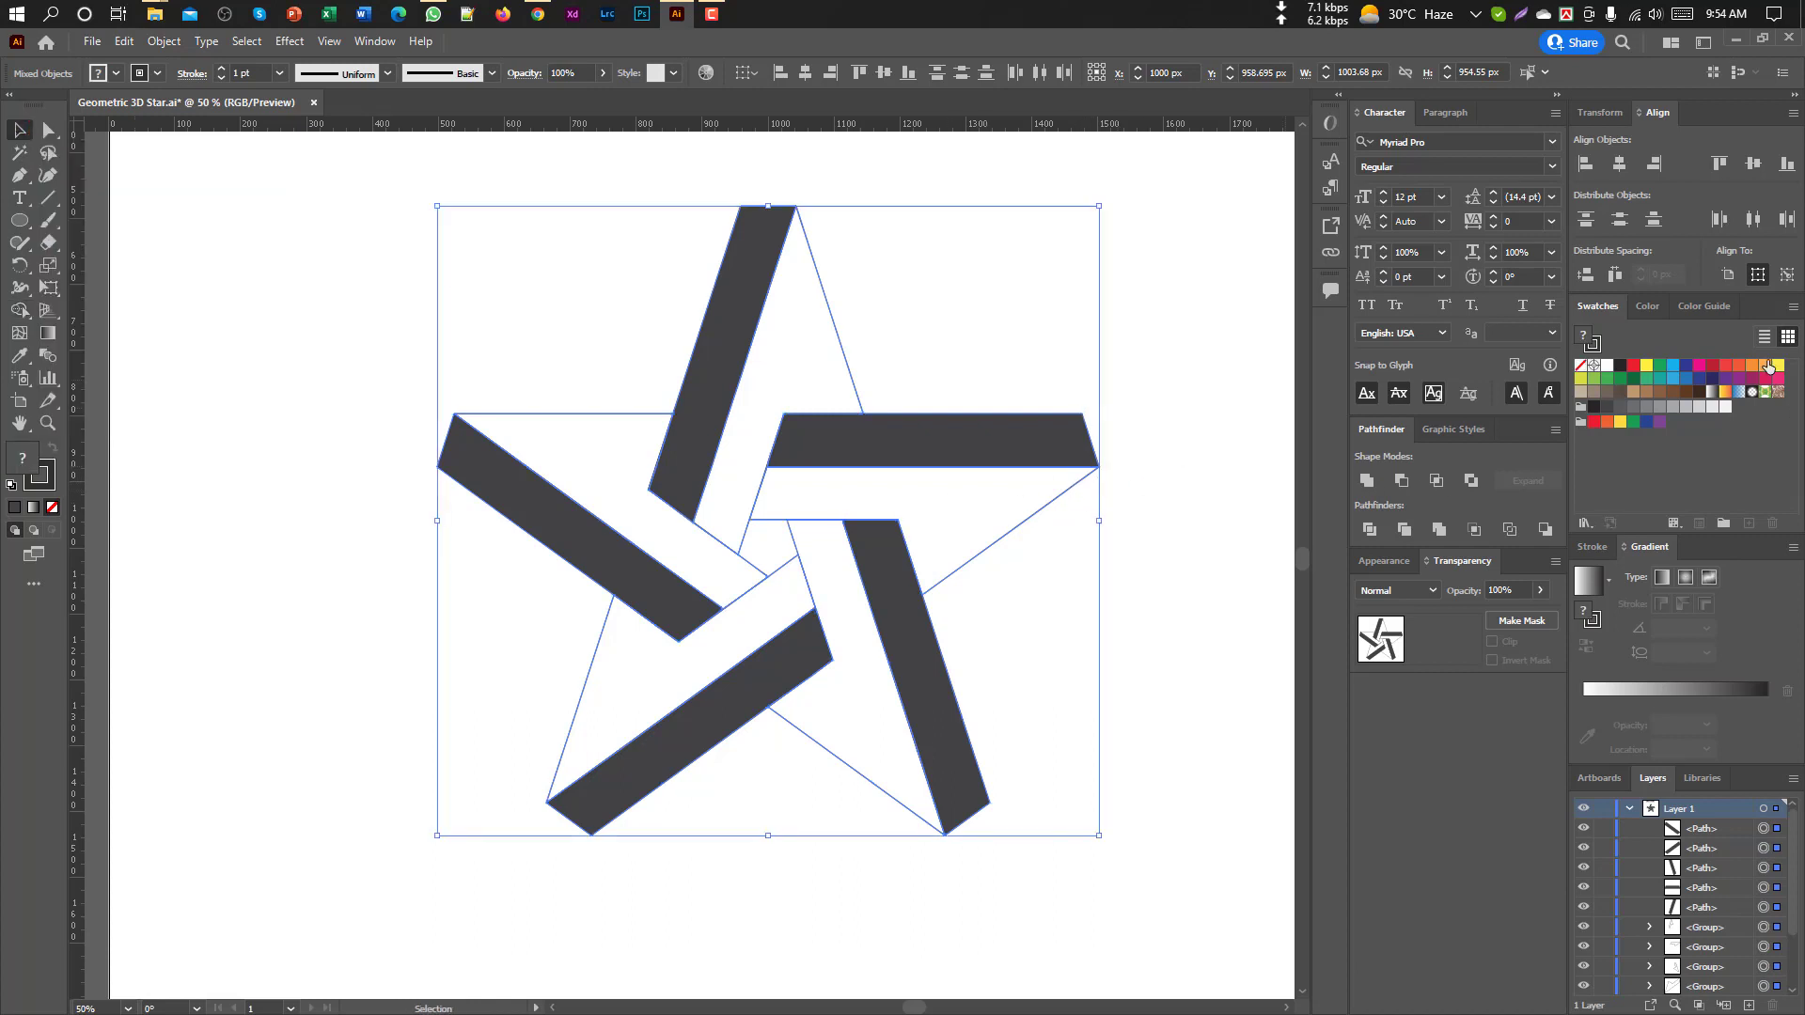
left_click(1712, 393)
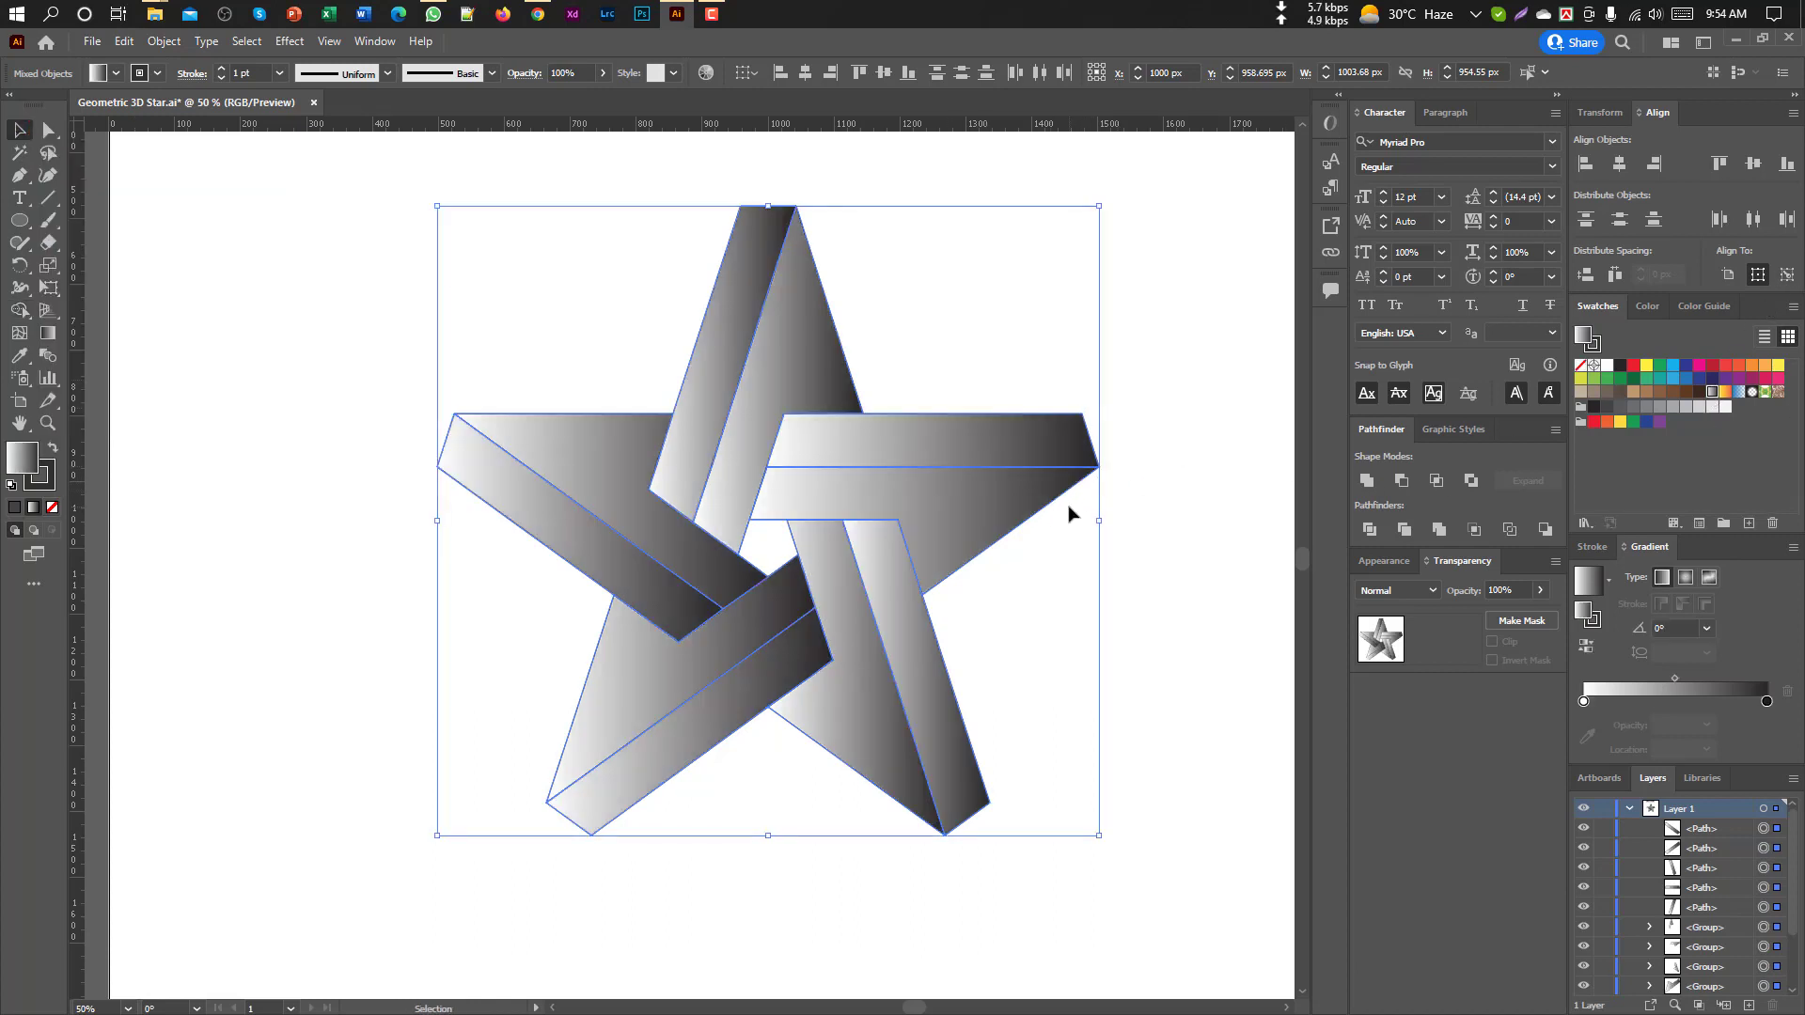
key("ctrl+z")
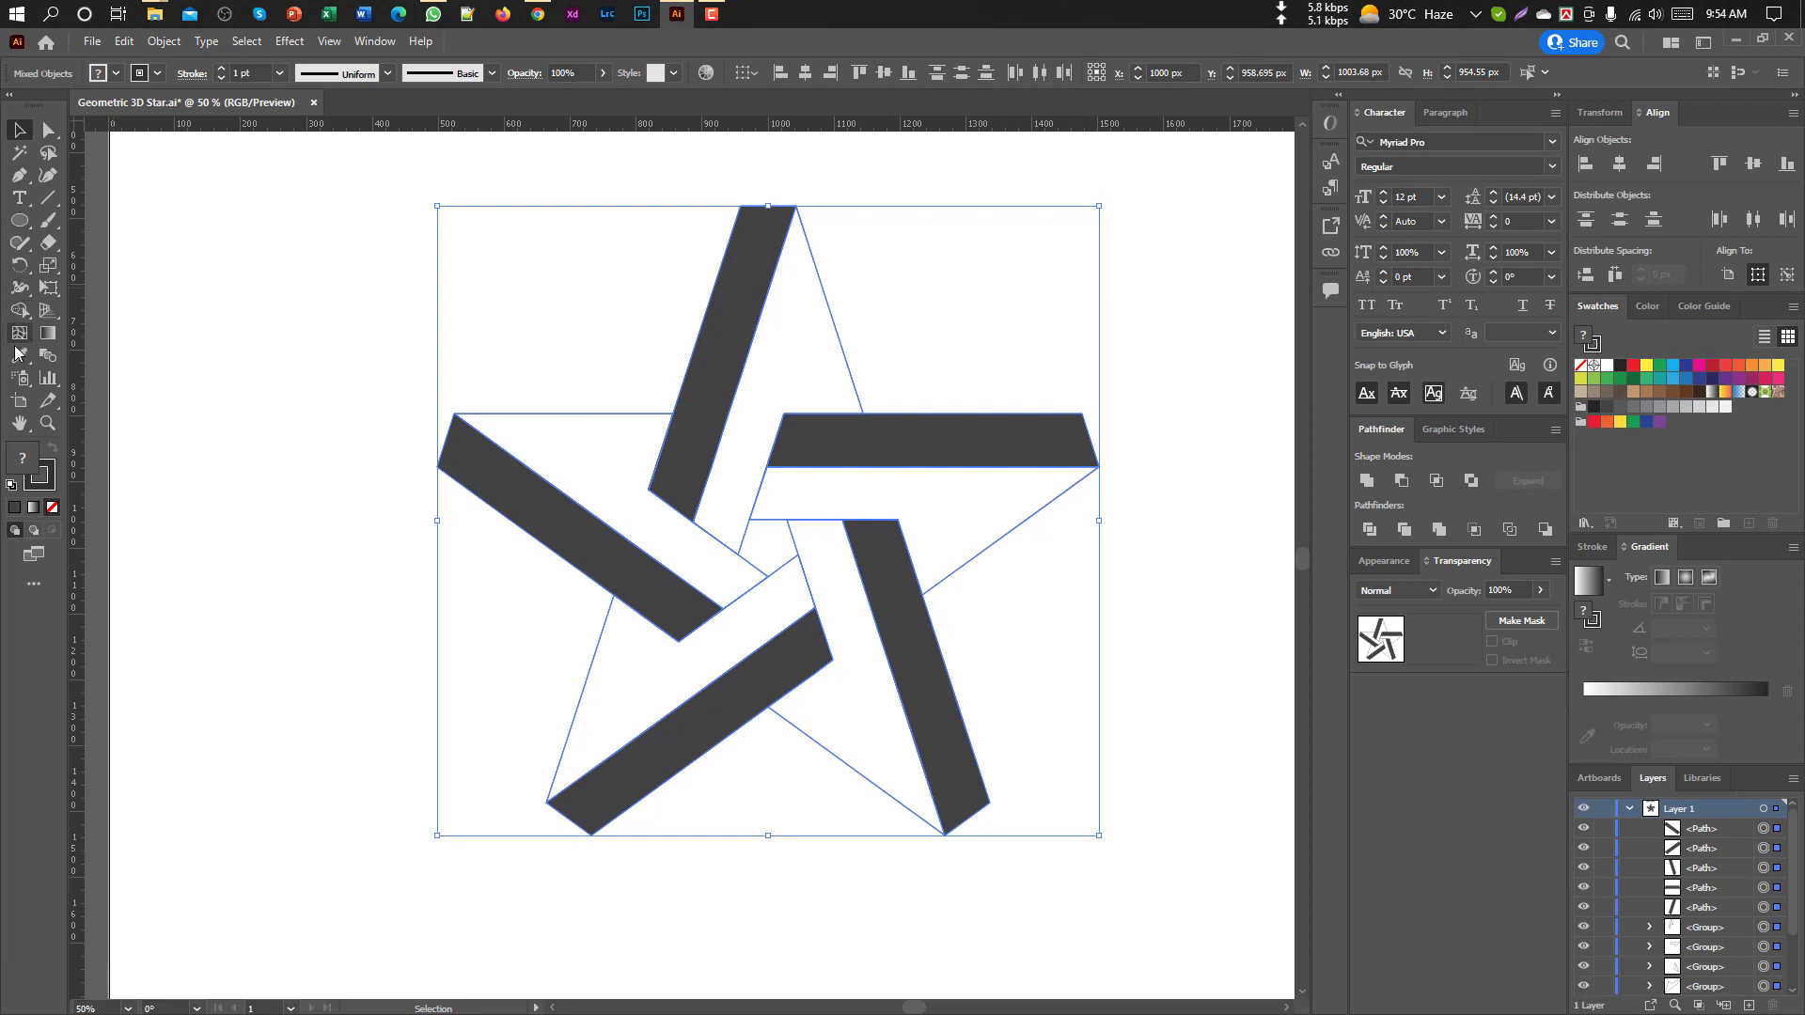
Fill the five inner arm faces with the white-to-black gradient swatch using Shape Builder, leaving the star deselected
left_click(19, 309)
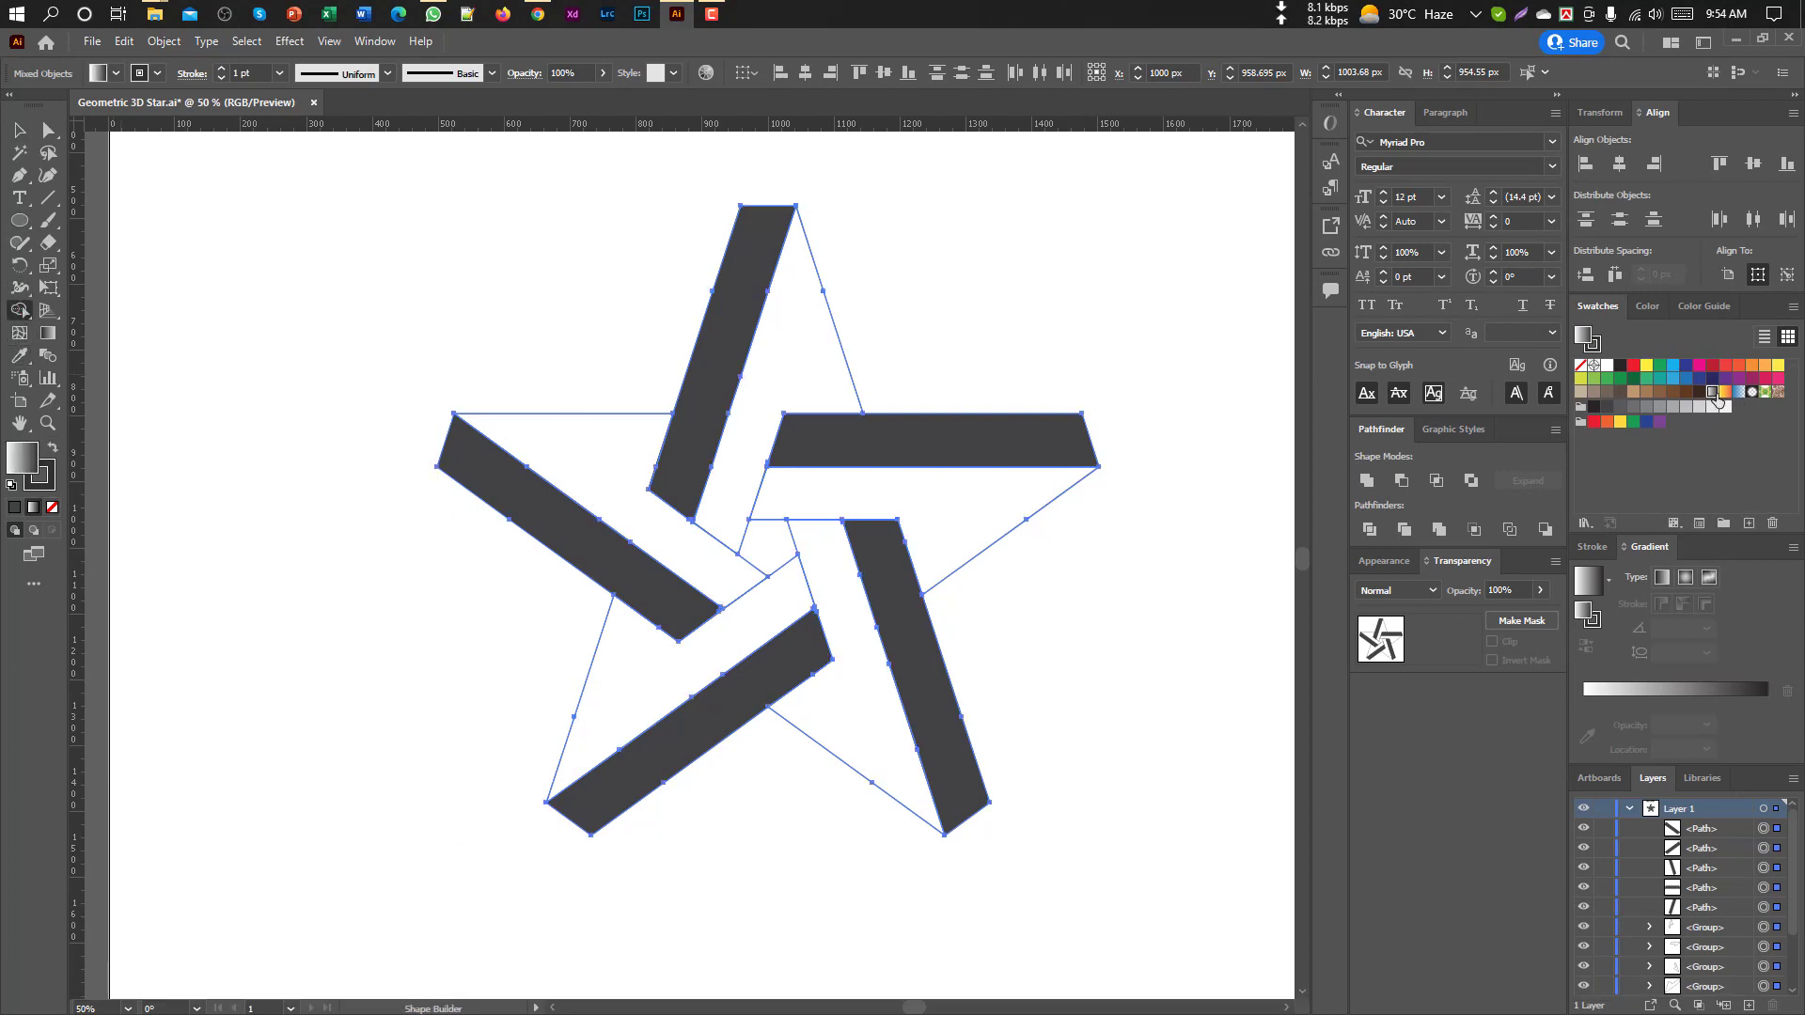
left_click(996, 494)
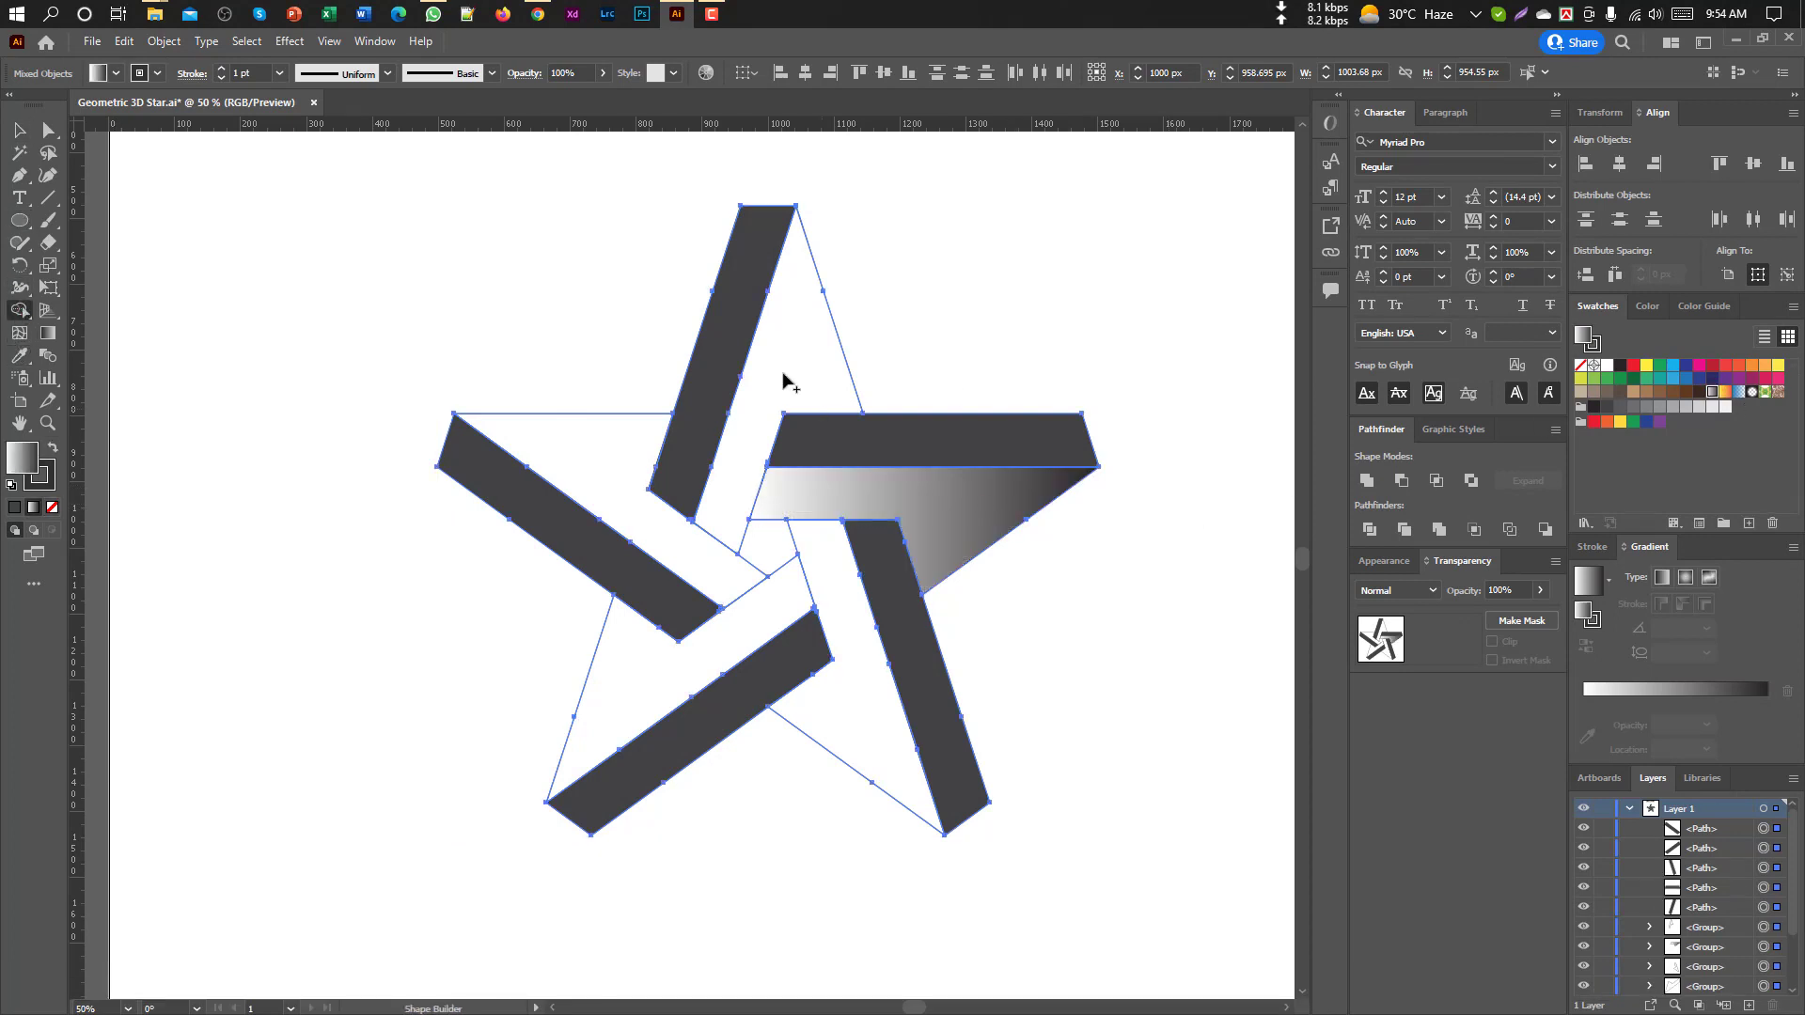
left_click(785, 355)
left_click(585, 474)
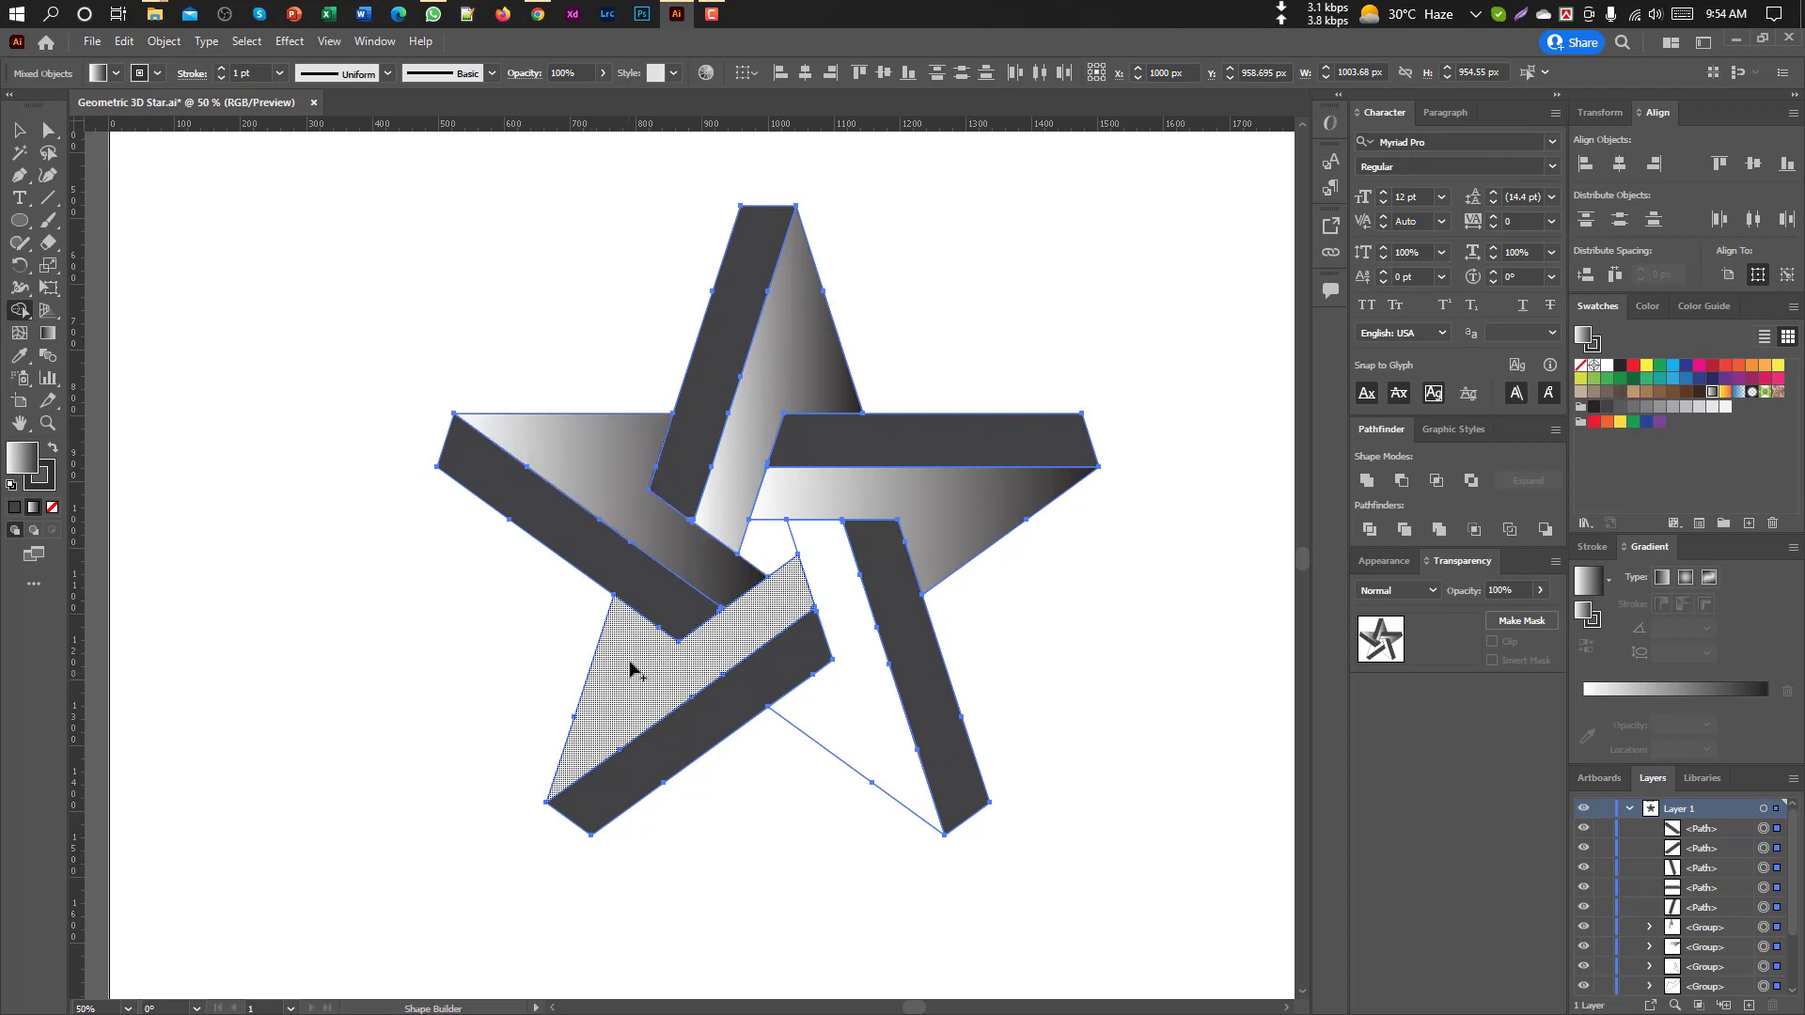
left_click(632, 693)
left_click(875, 730)
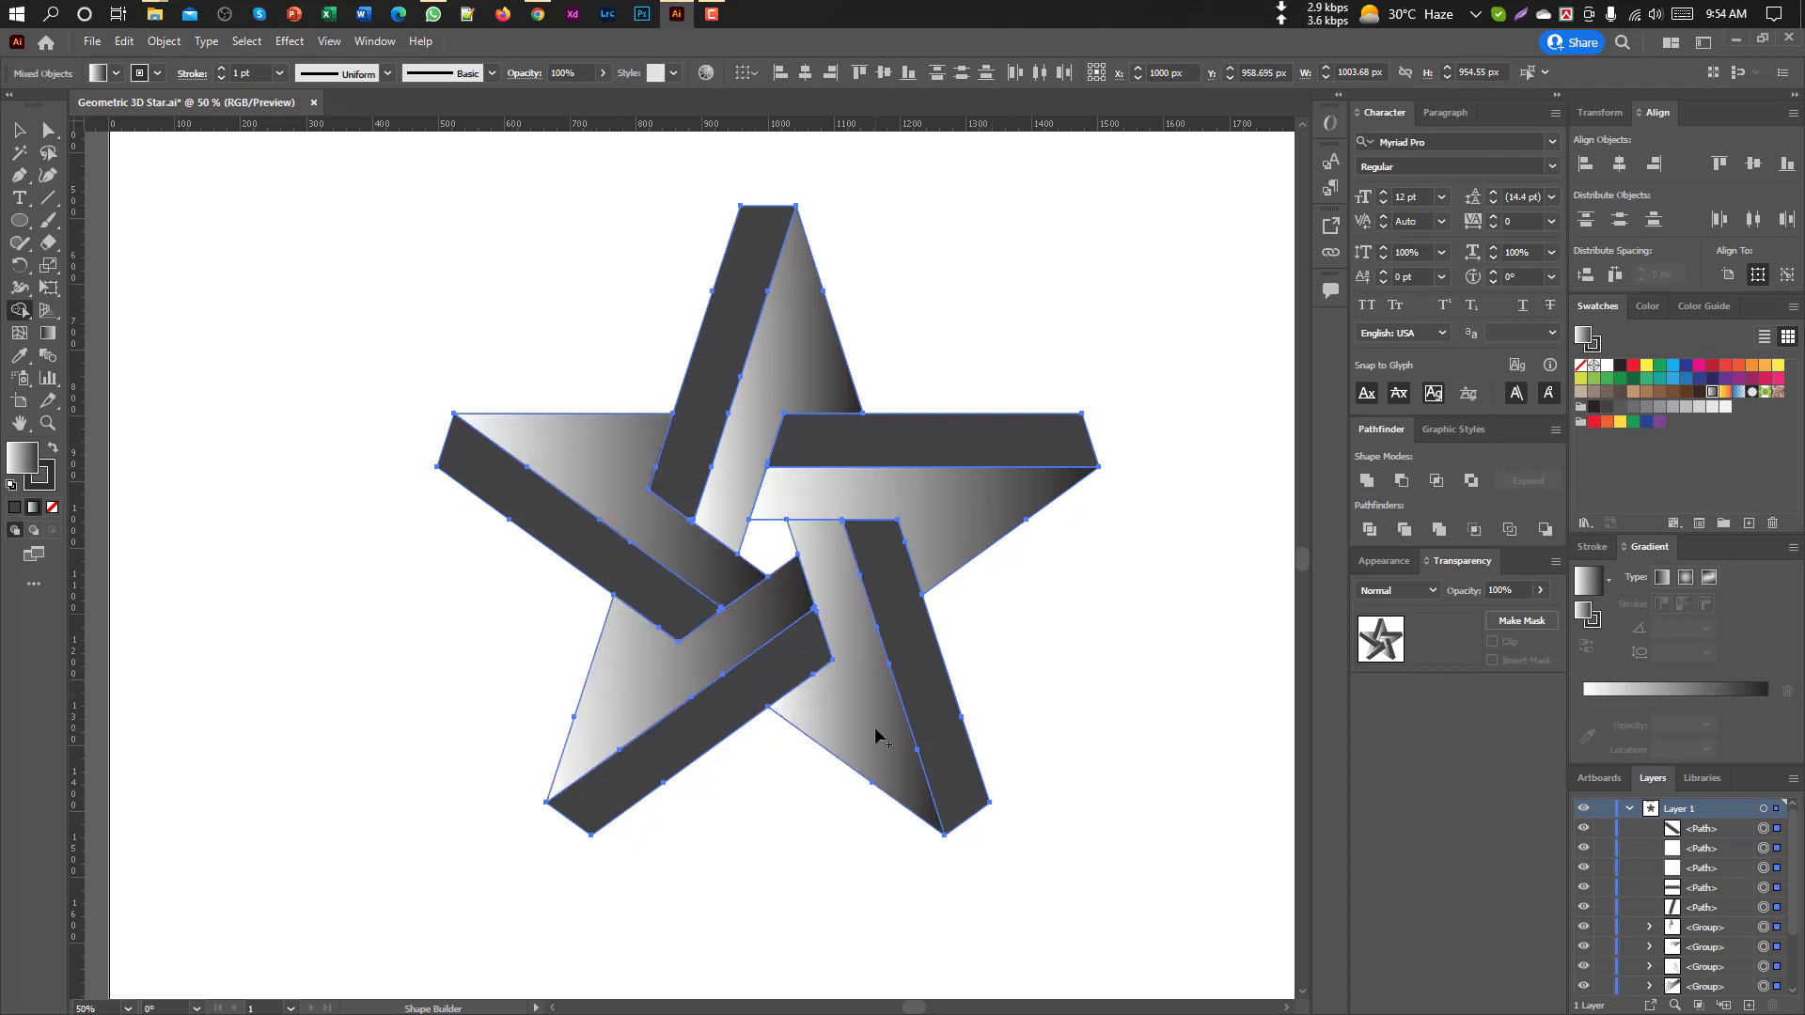
left_click(19, 129)
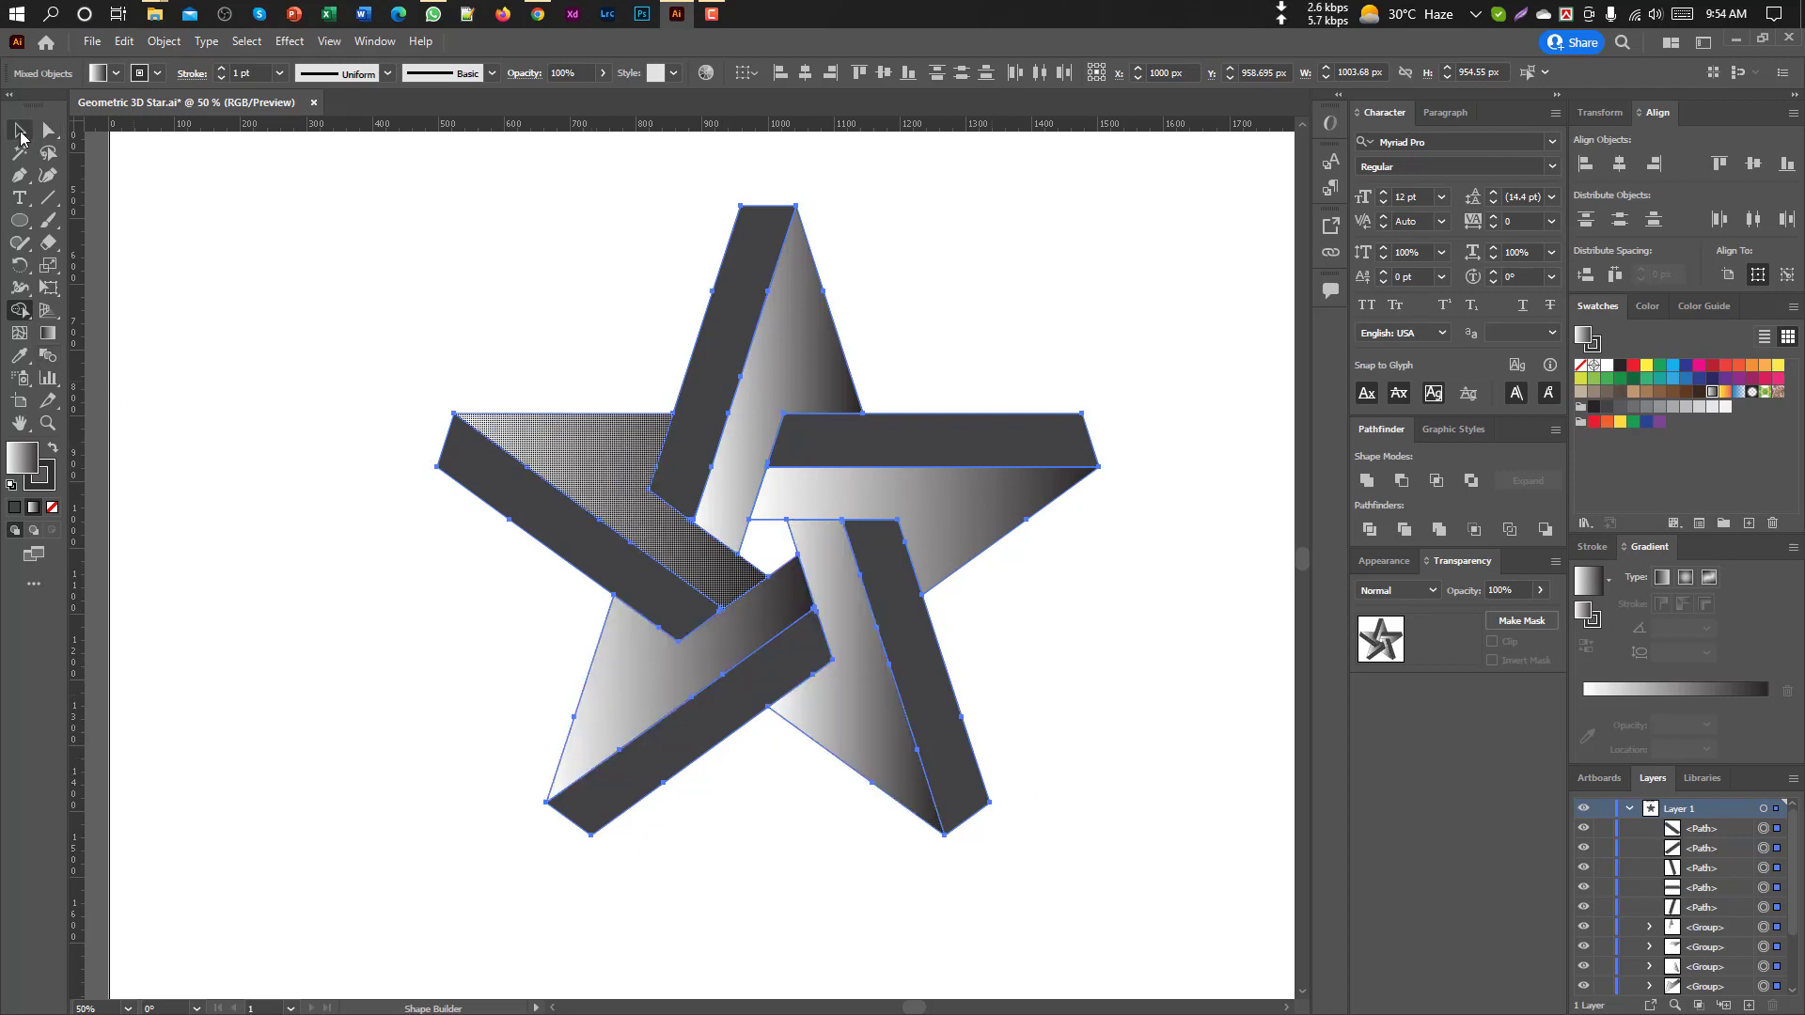
left_click(237, 235)
Give the strokes of the whole star round caps and round corner joins
left_click_drag(522, 222, 995, 771)
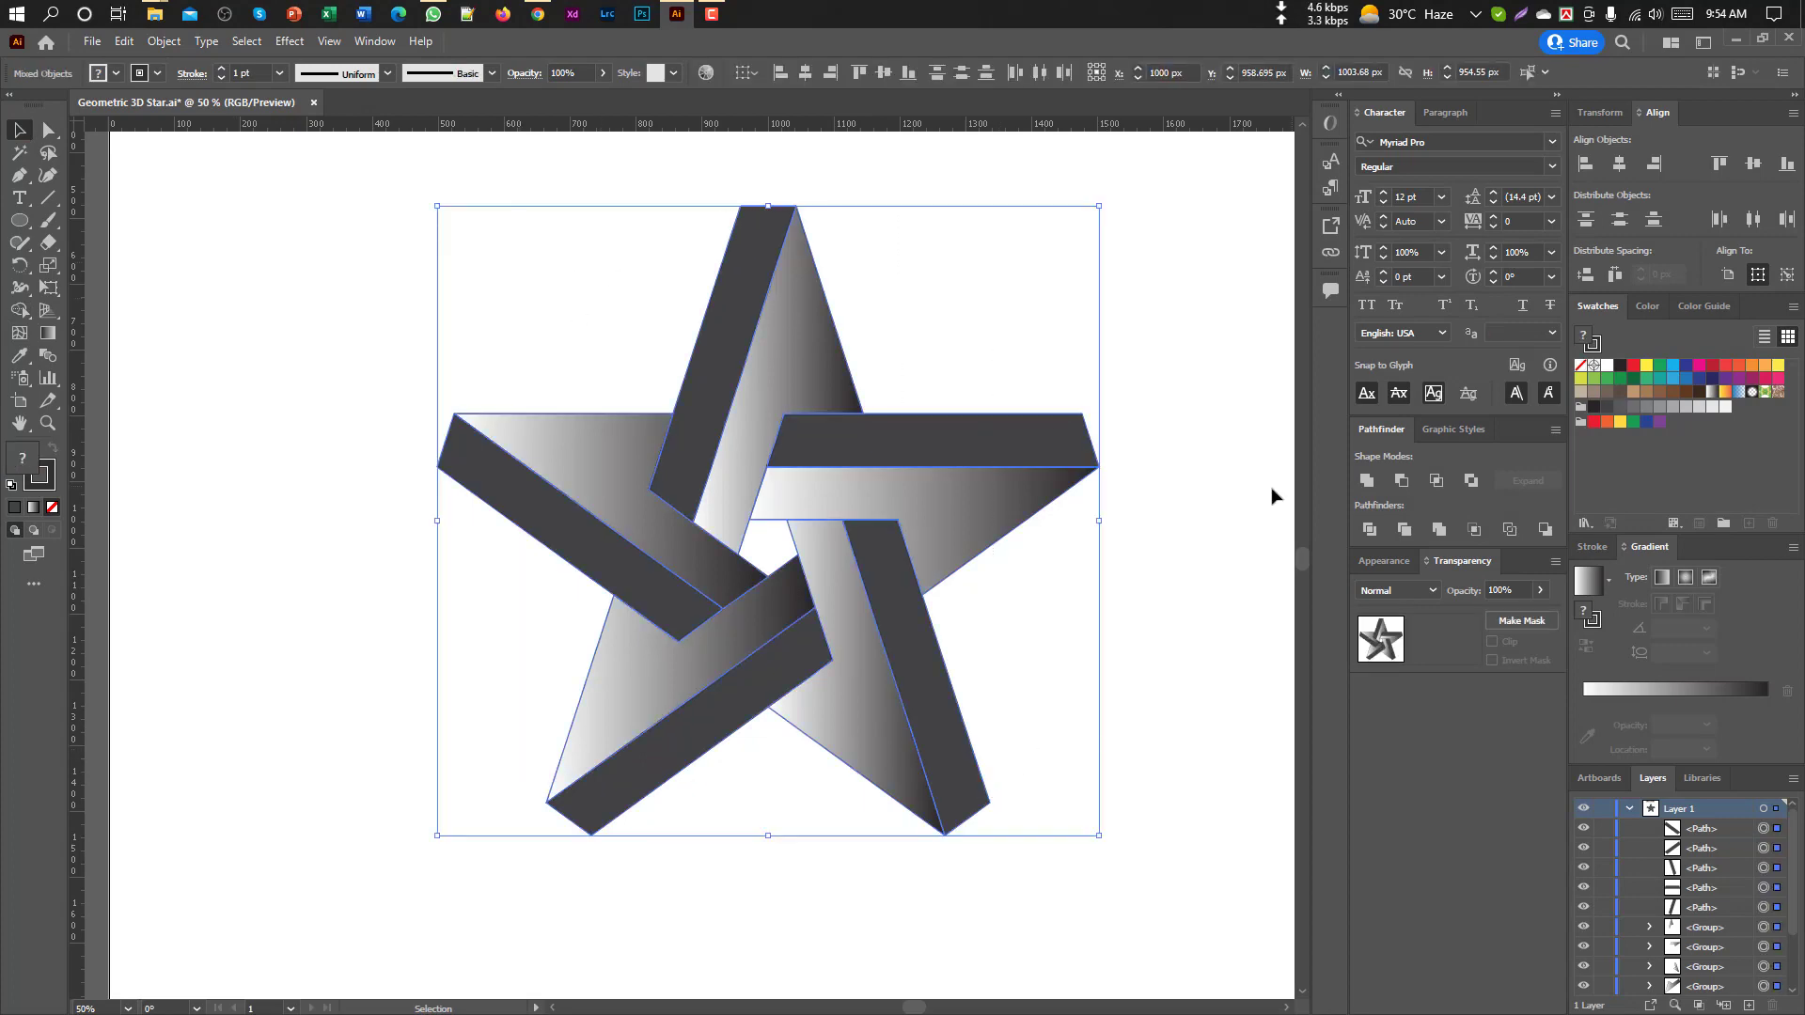
scroll(1064, 506, "up", 2, "alt")
scroll(969, 419, "up", 5, "alt")
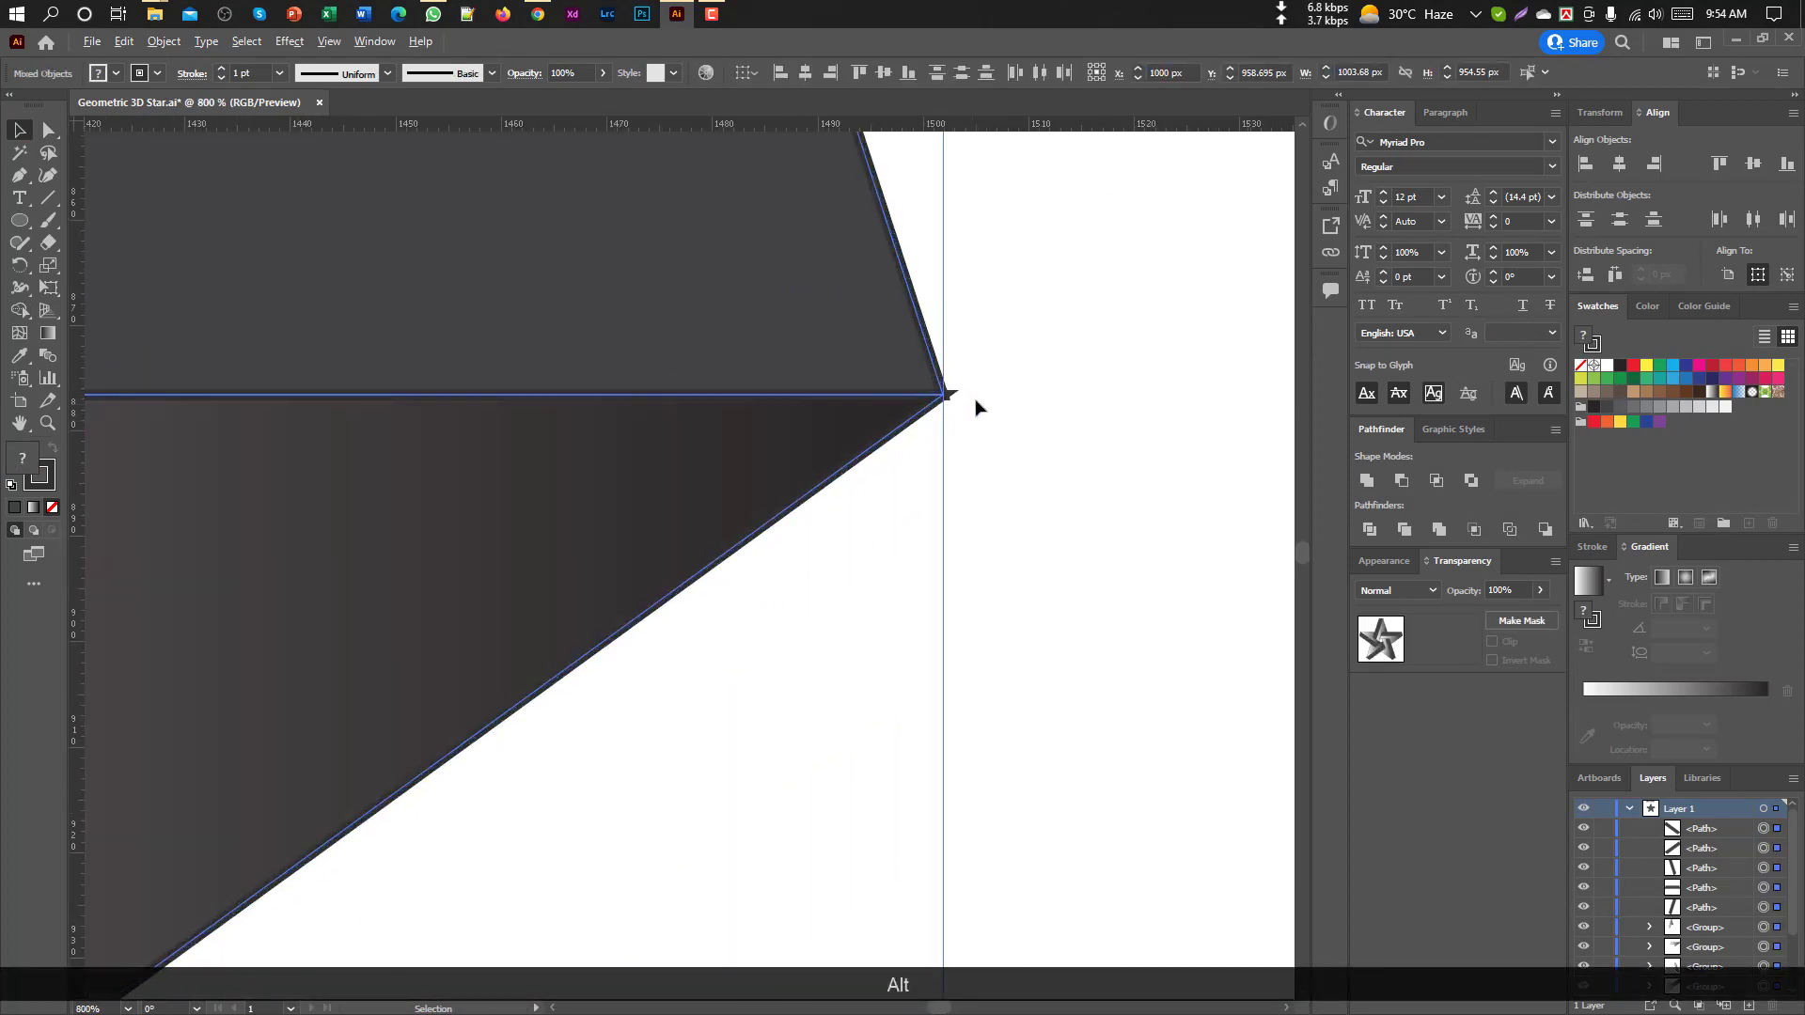
scroll(978, 416, "down", 5)
scroll(996, 536, "down", 3)
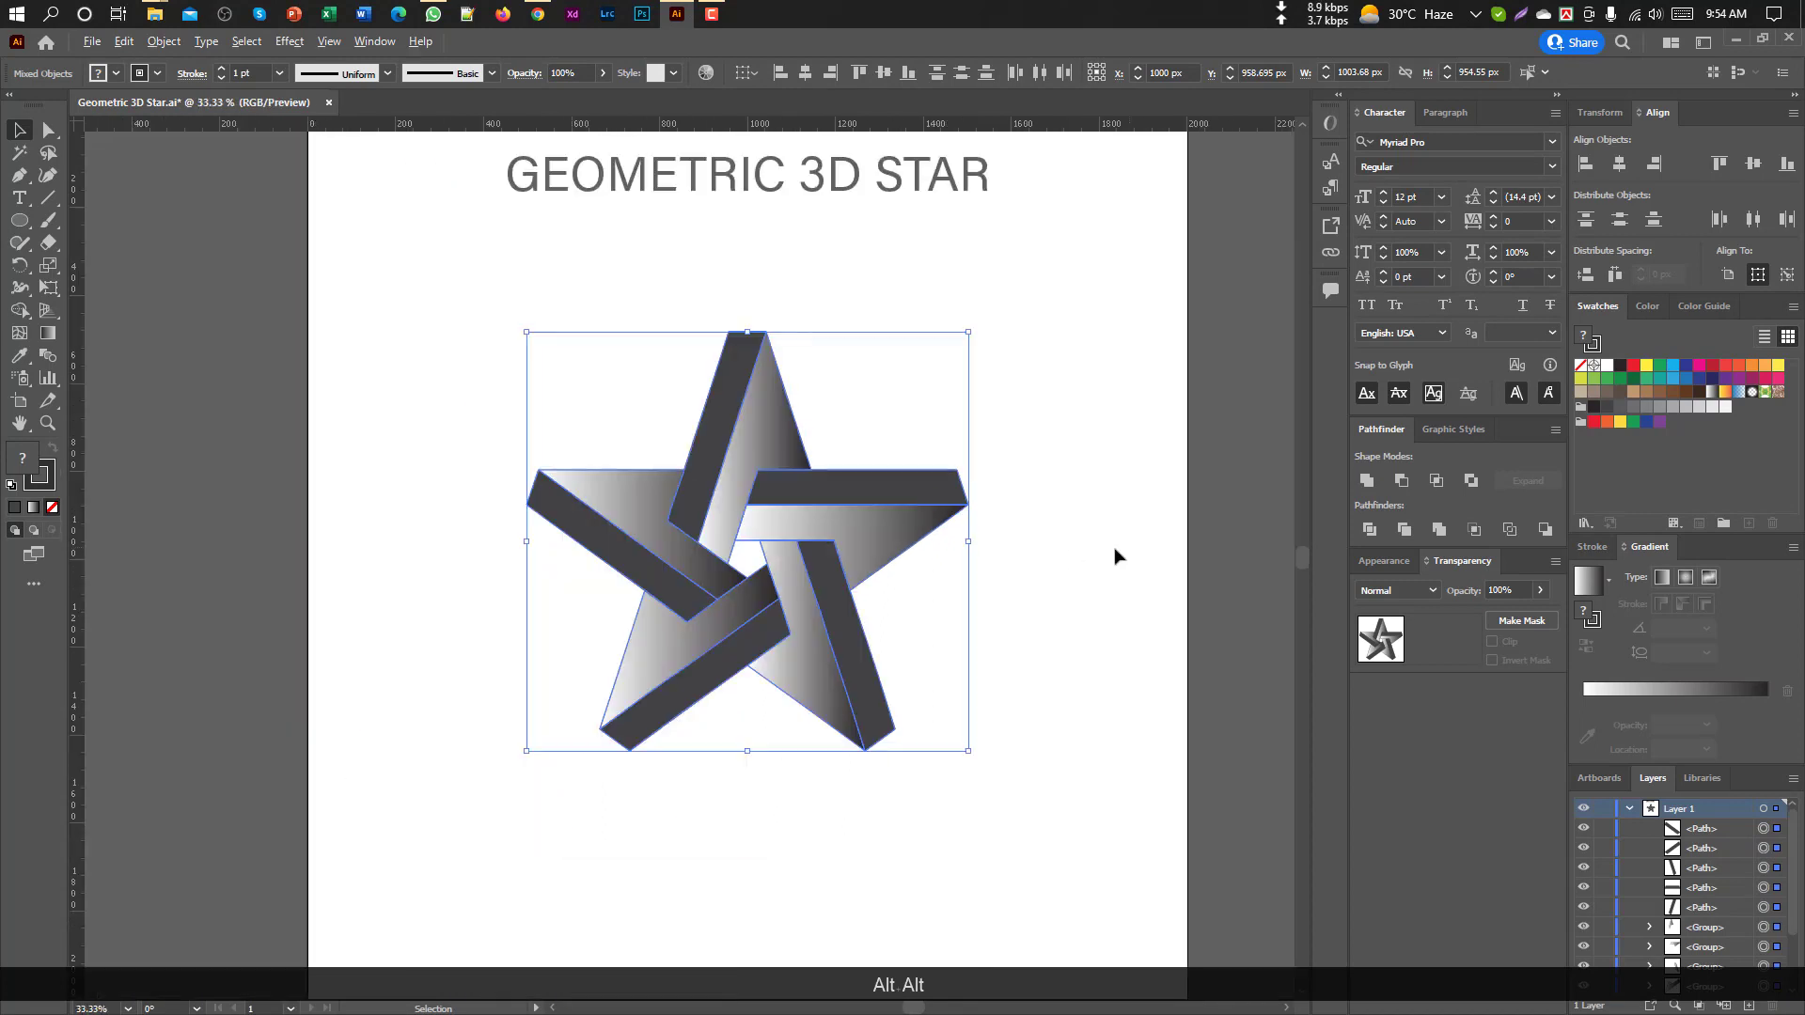
left_click(1040, 573)
left_click_drag(459, 289, 1105, 881)
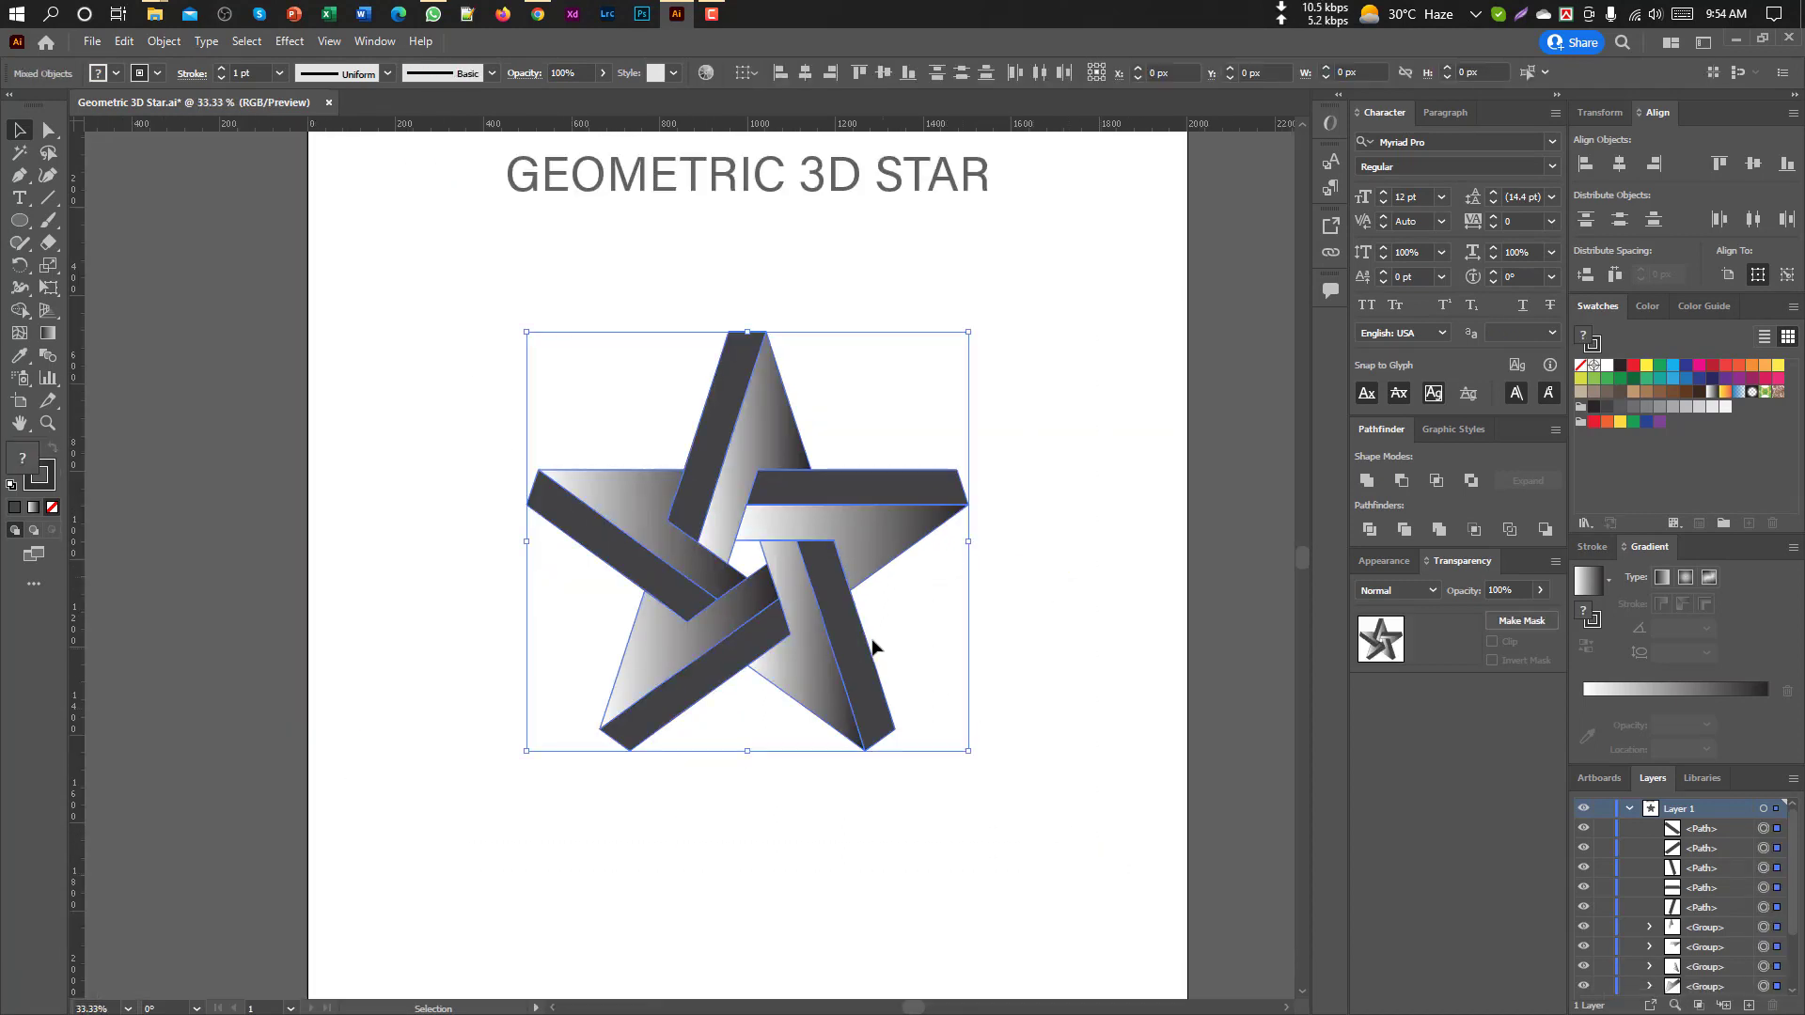
scroll(871, 637, "up", 1, "alt")
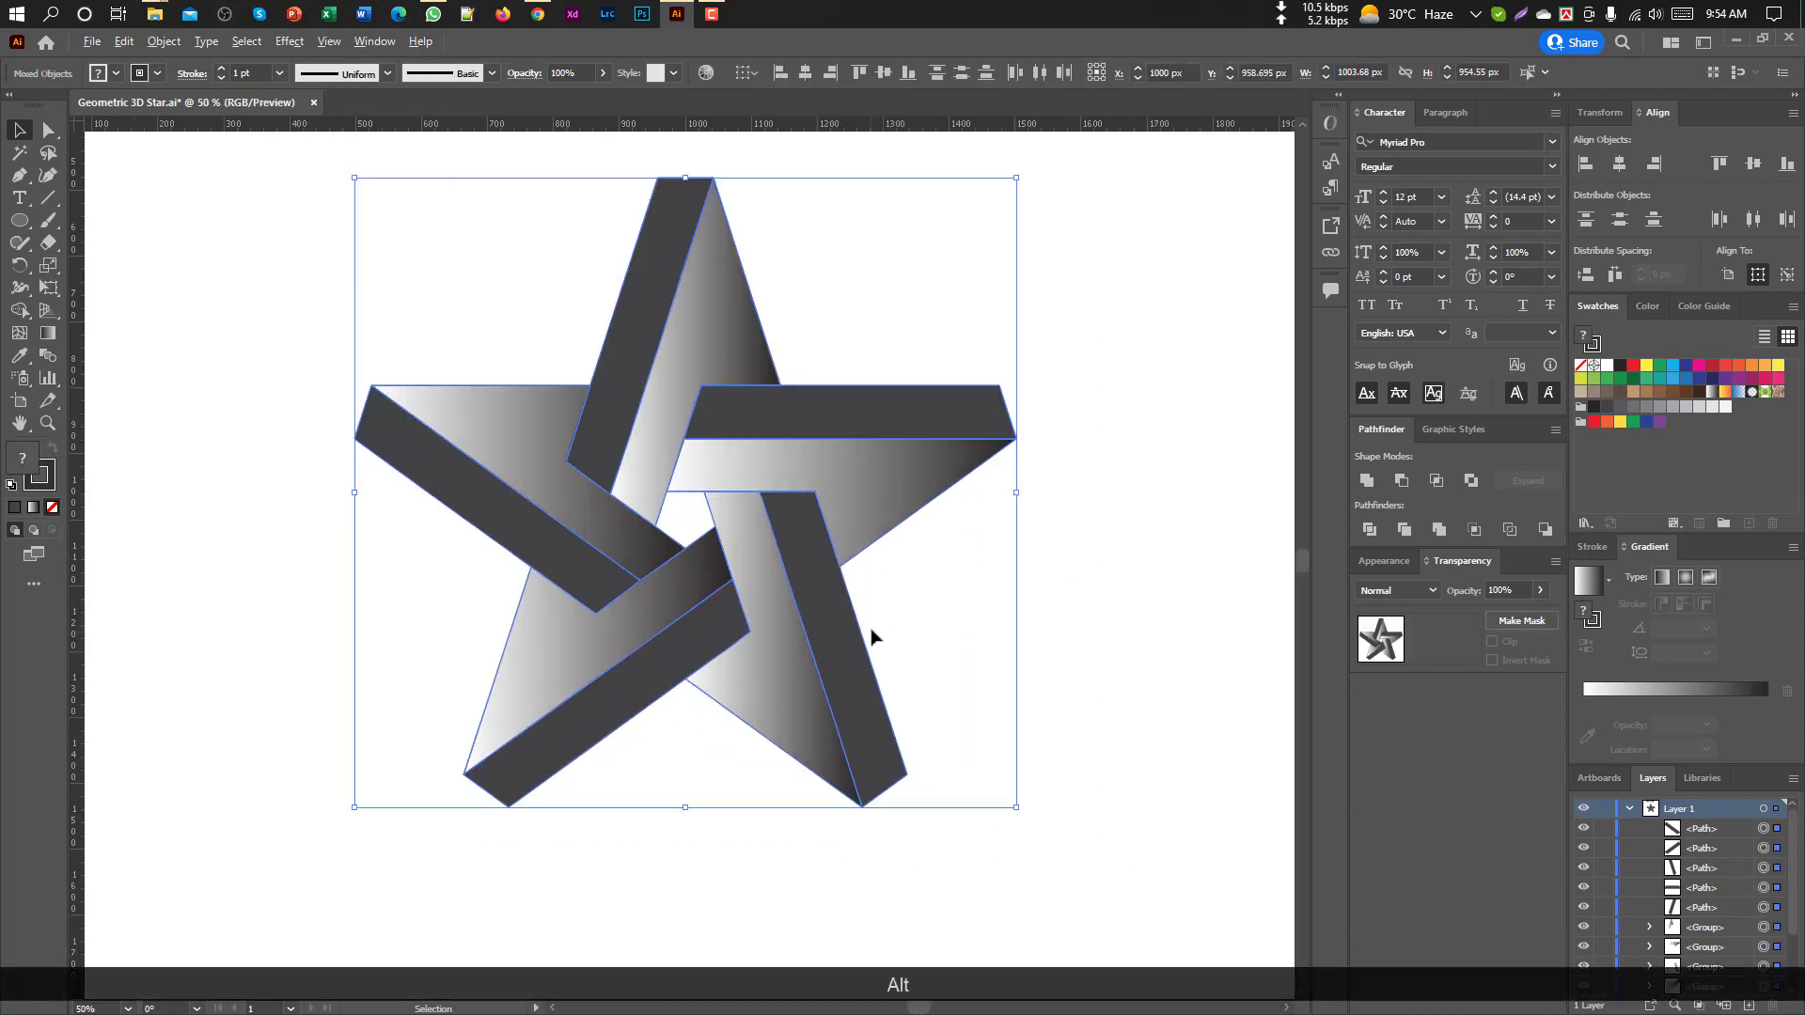
left_click(1595, 547)
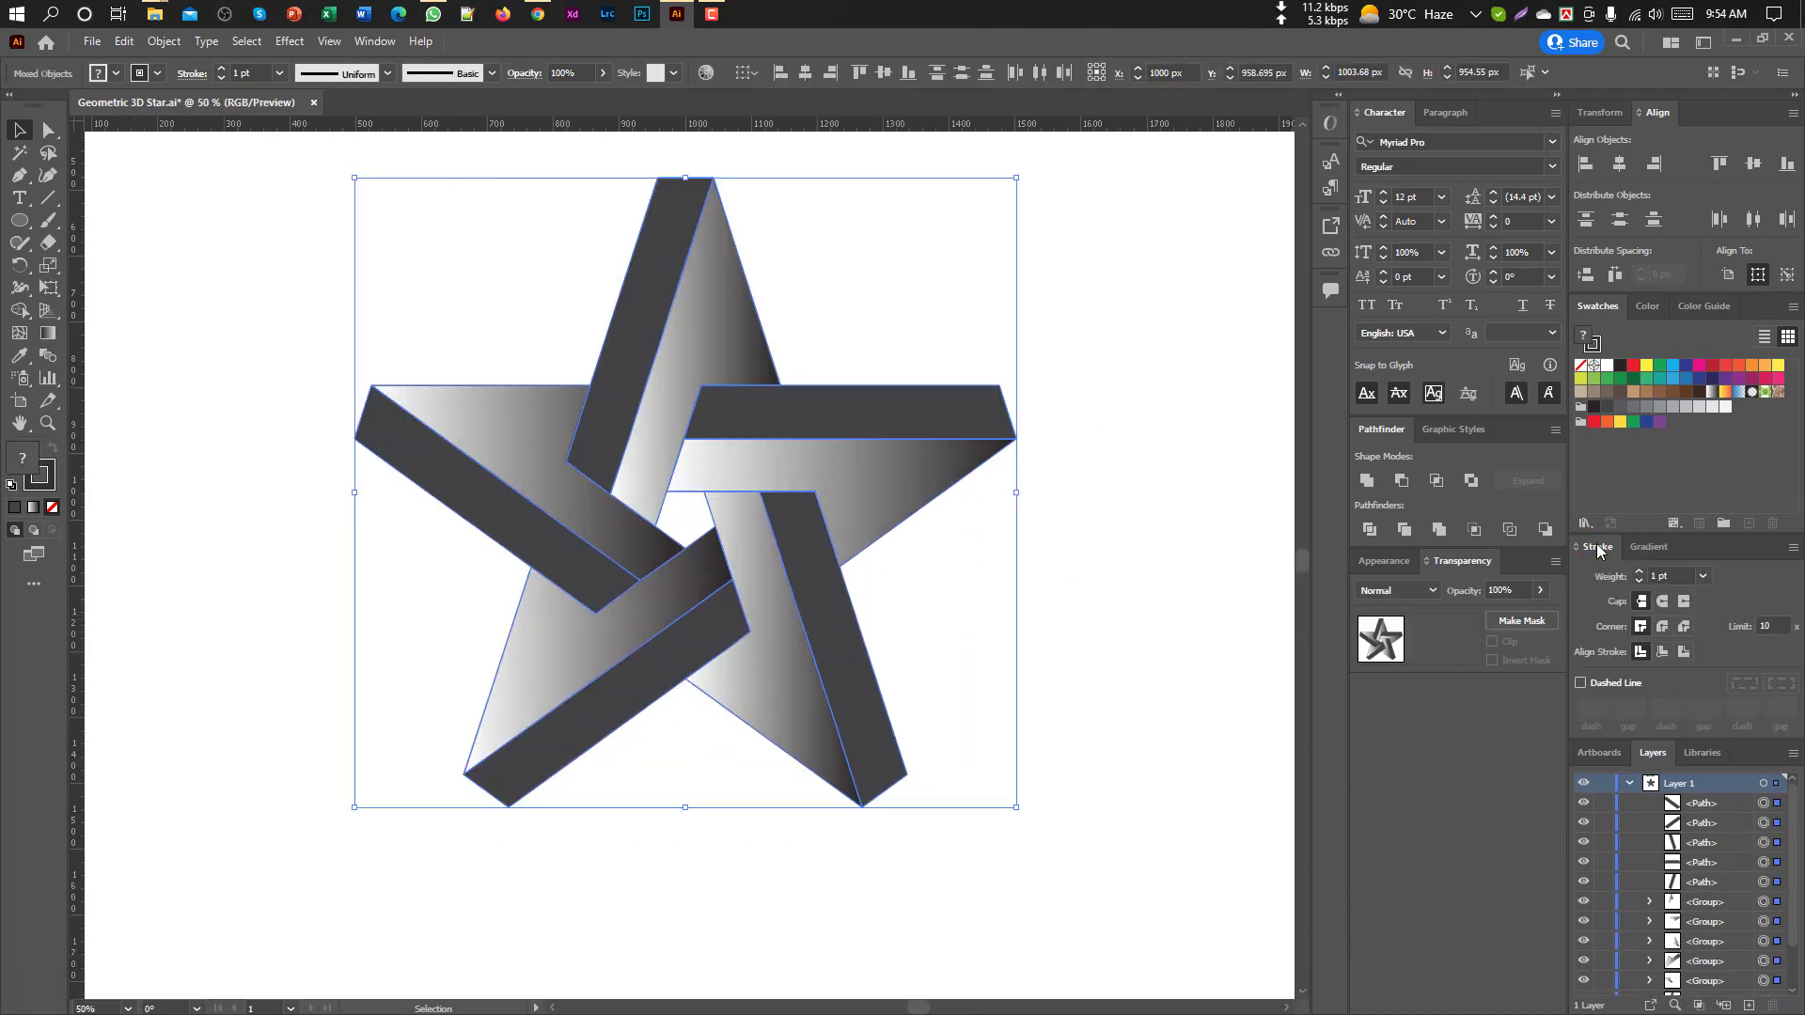
left_click(374, 42)
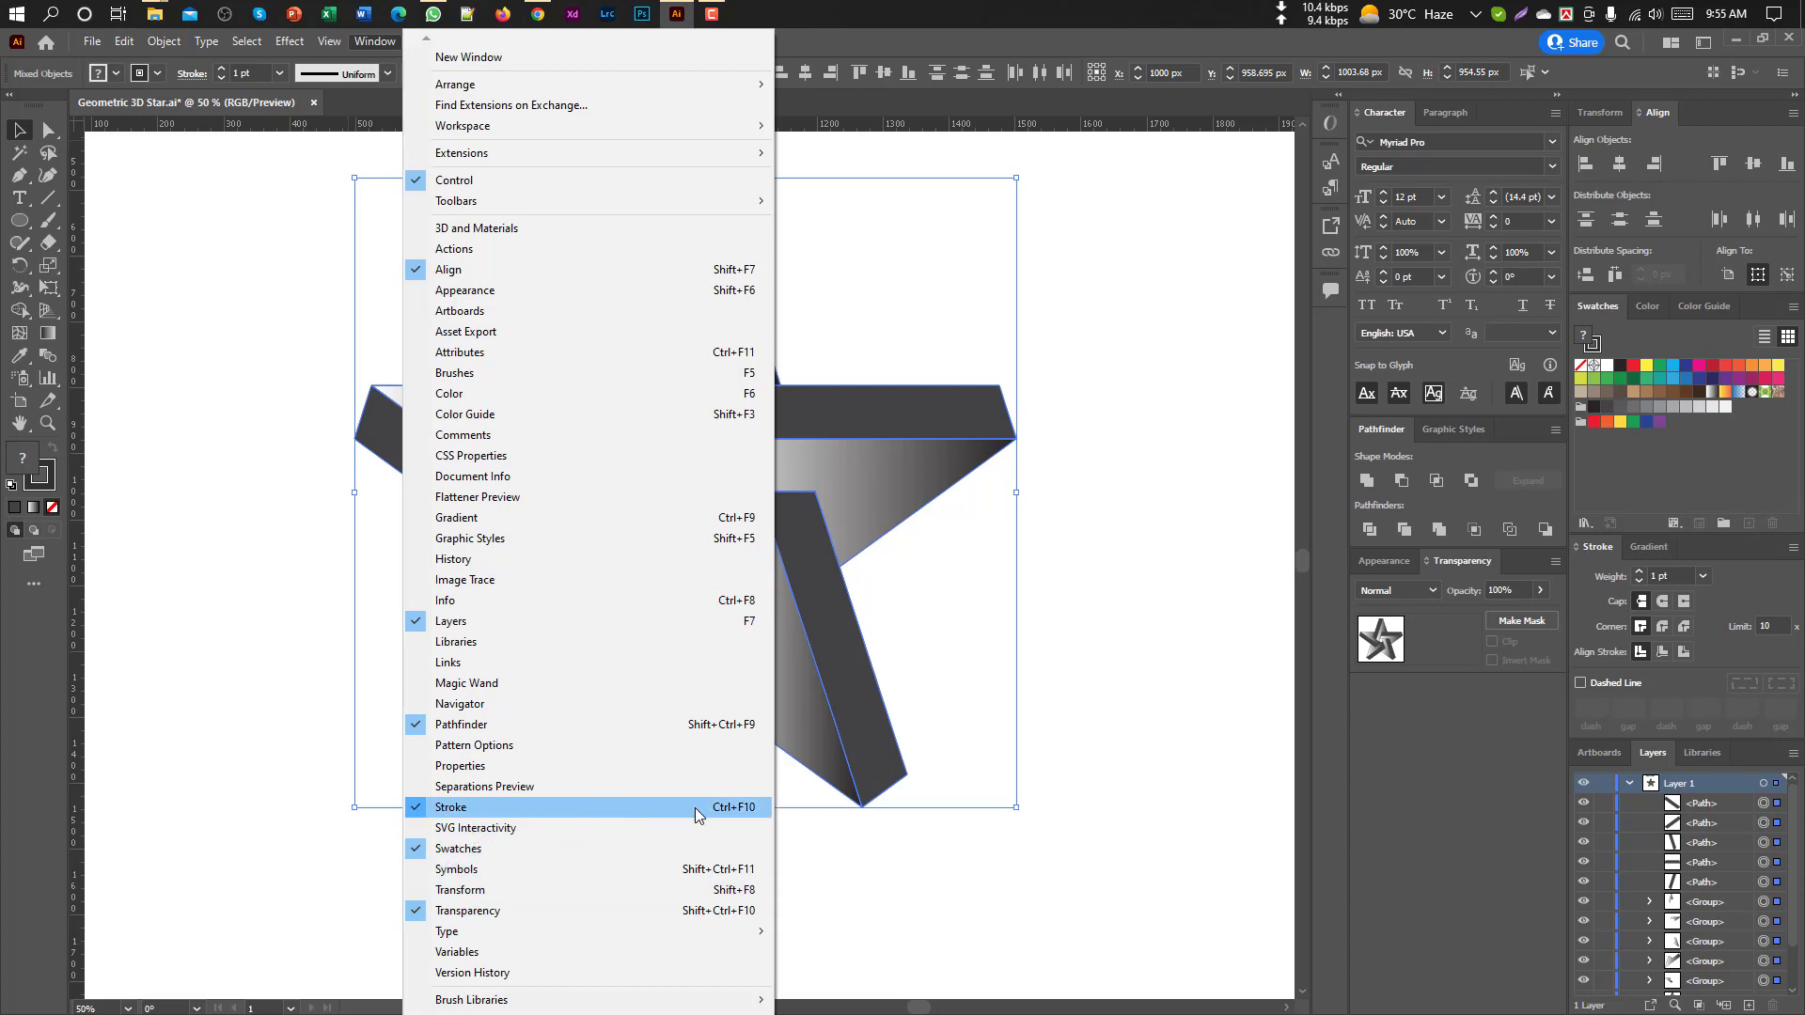
left_click(1662, 601)
left_click(1661, 626)
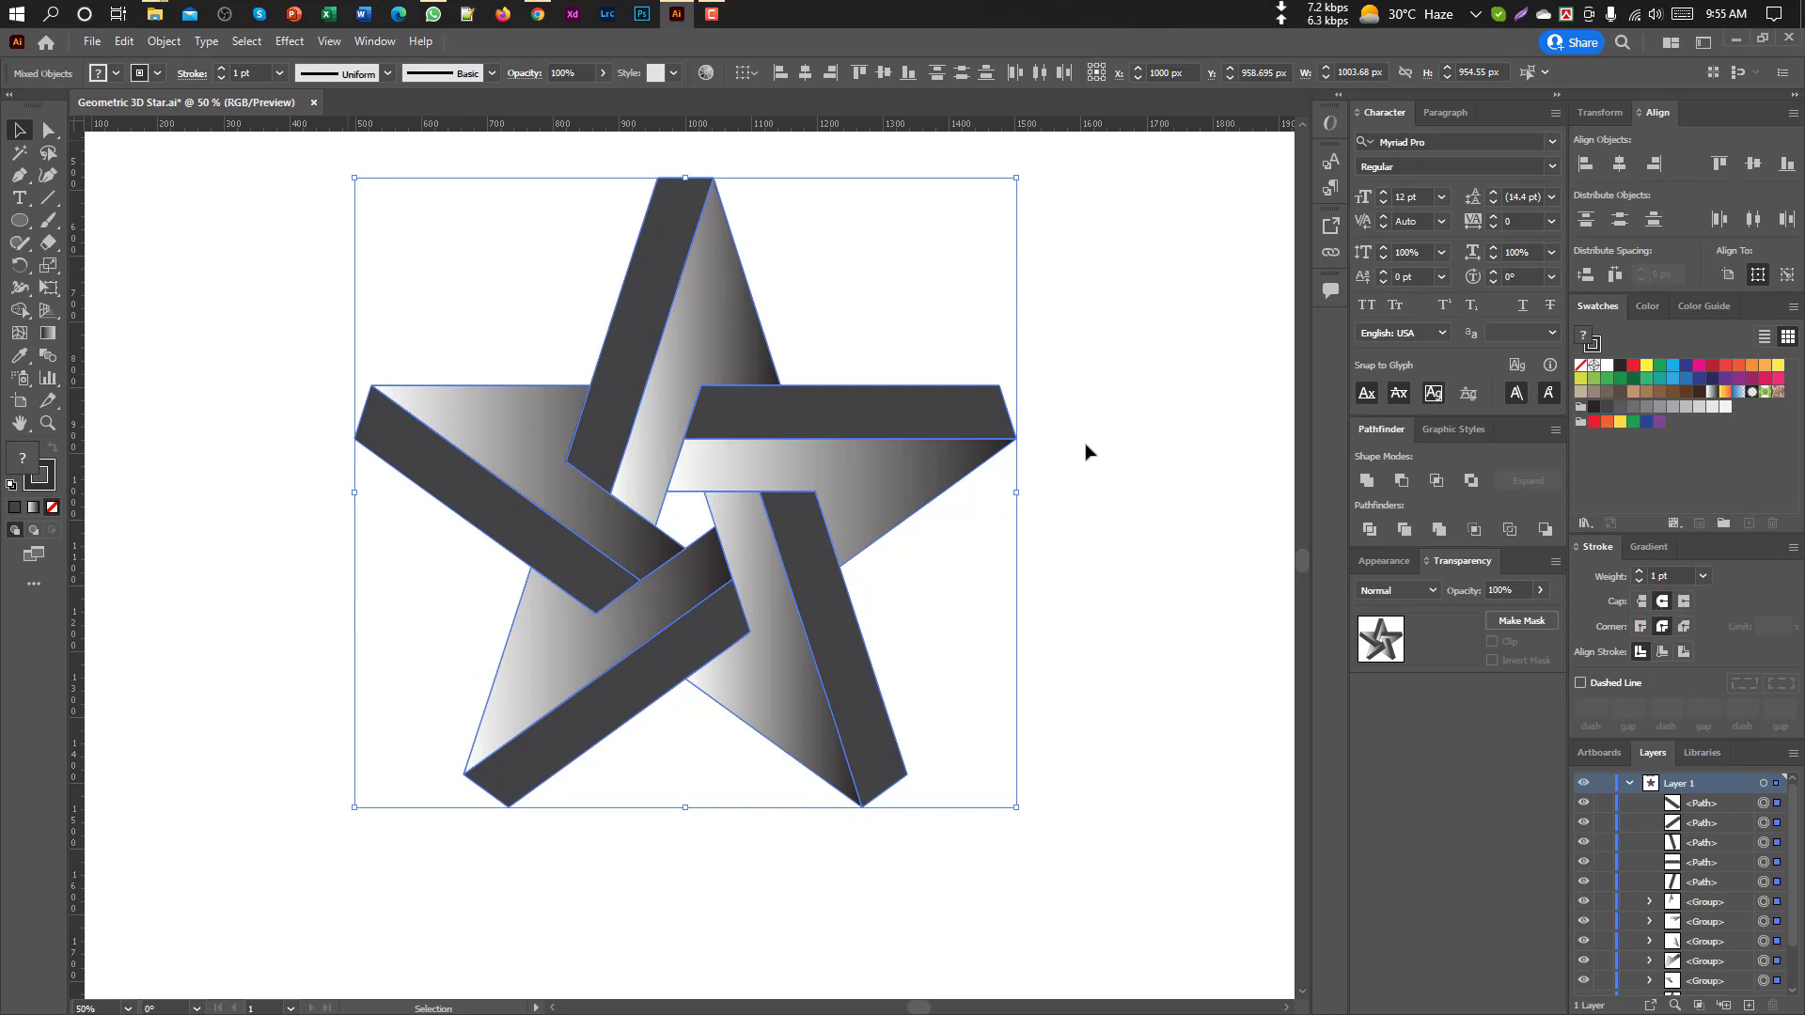
scroll(1086, 453, "up", 5)
scroll(1095, 413, "down", 5)
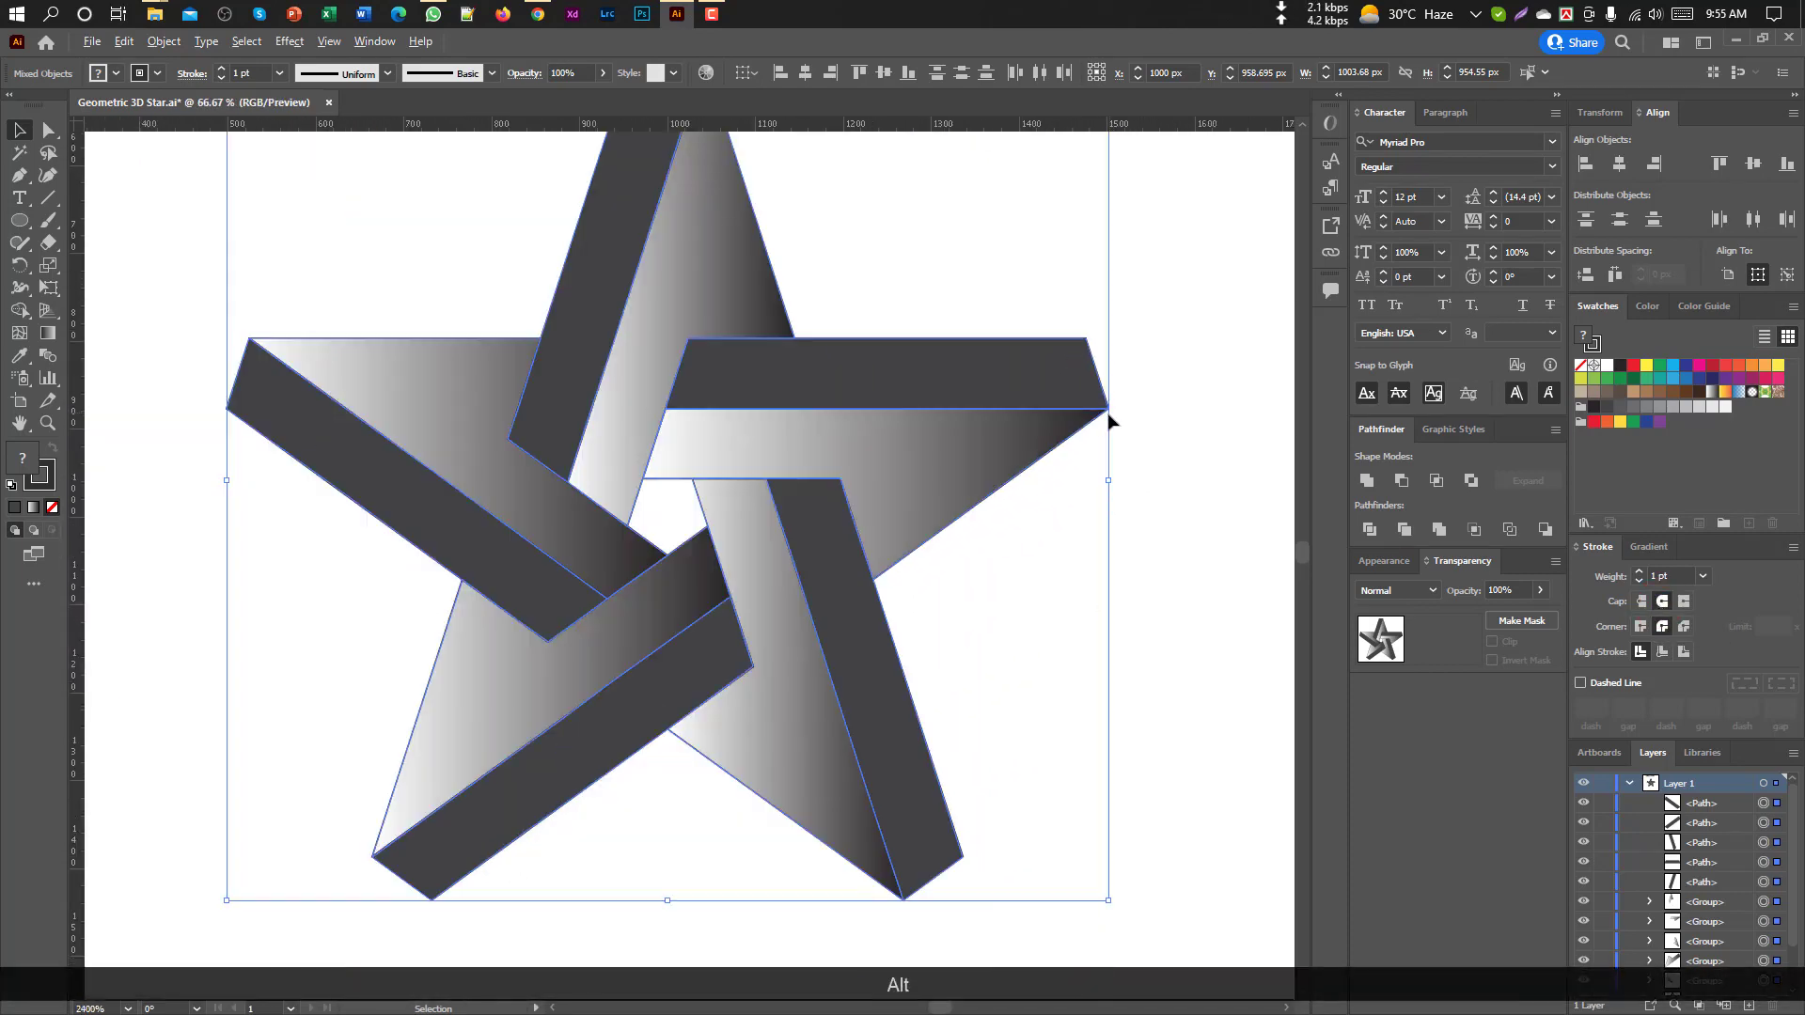
left_click(229, 245)
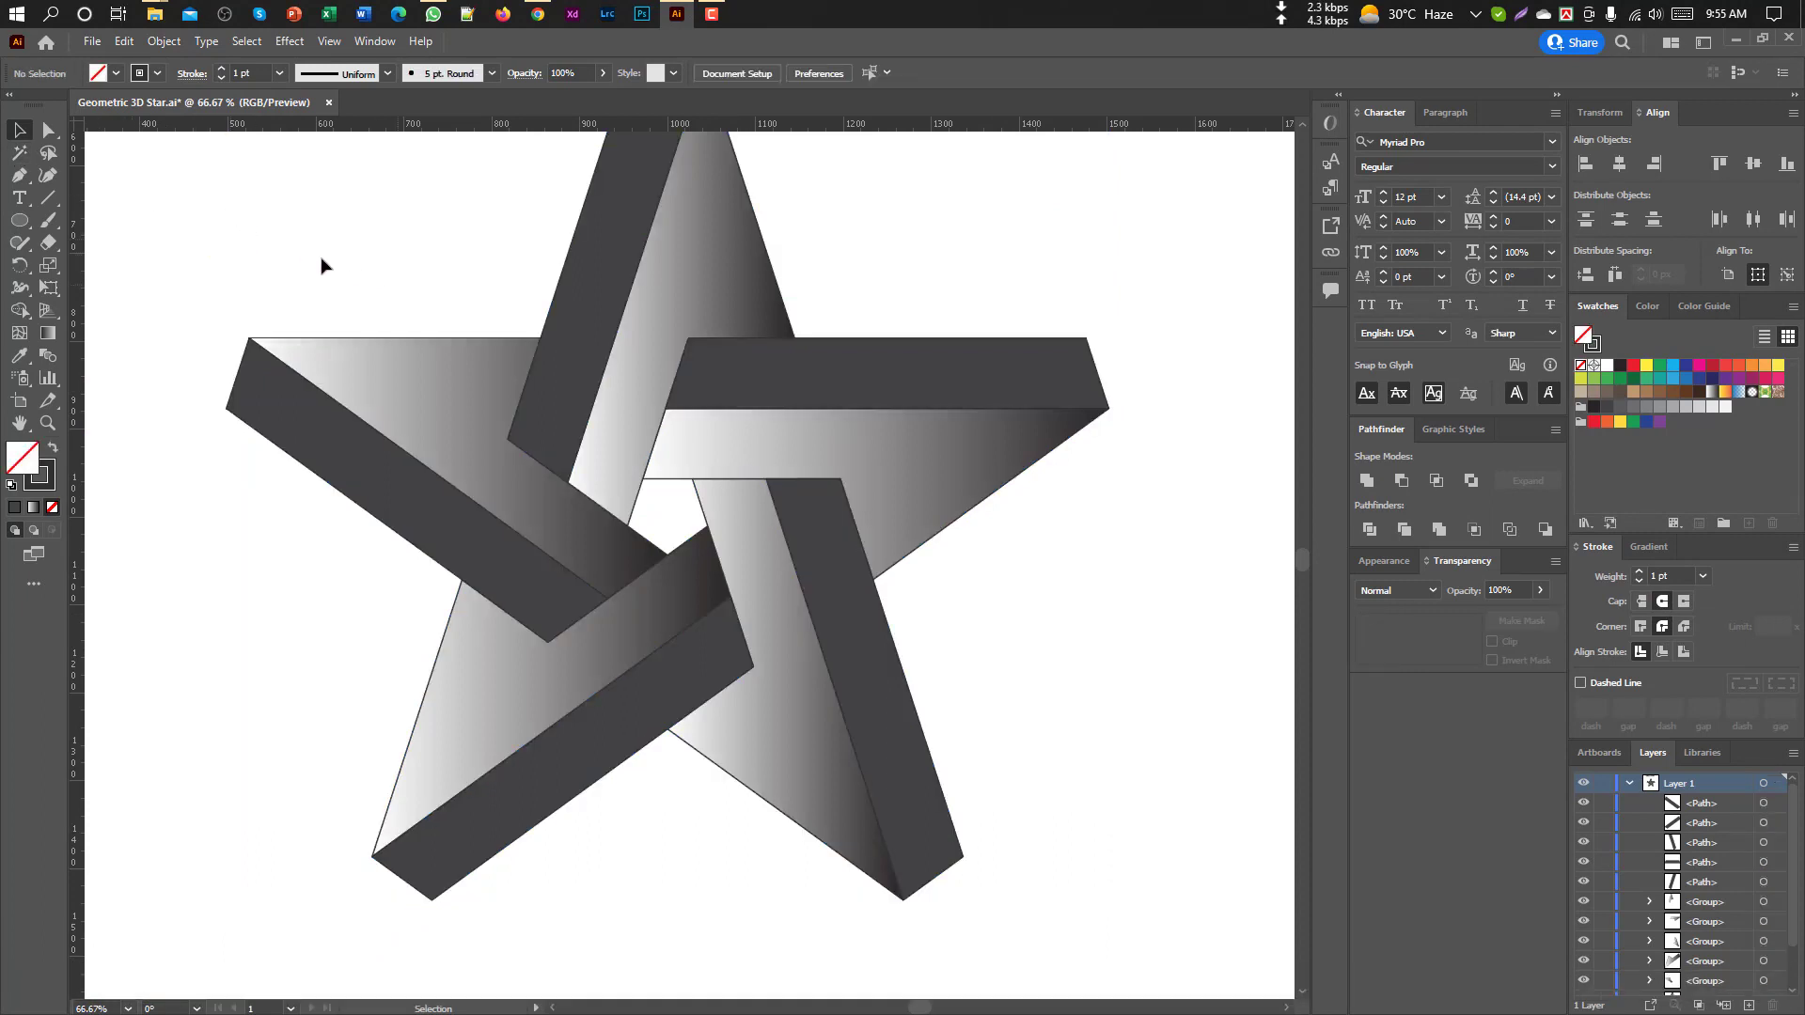
left_click(685, 287)
right_click(685, 287)
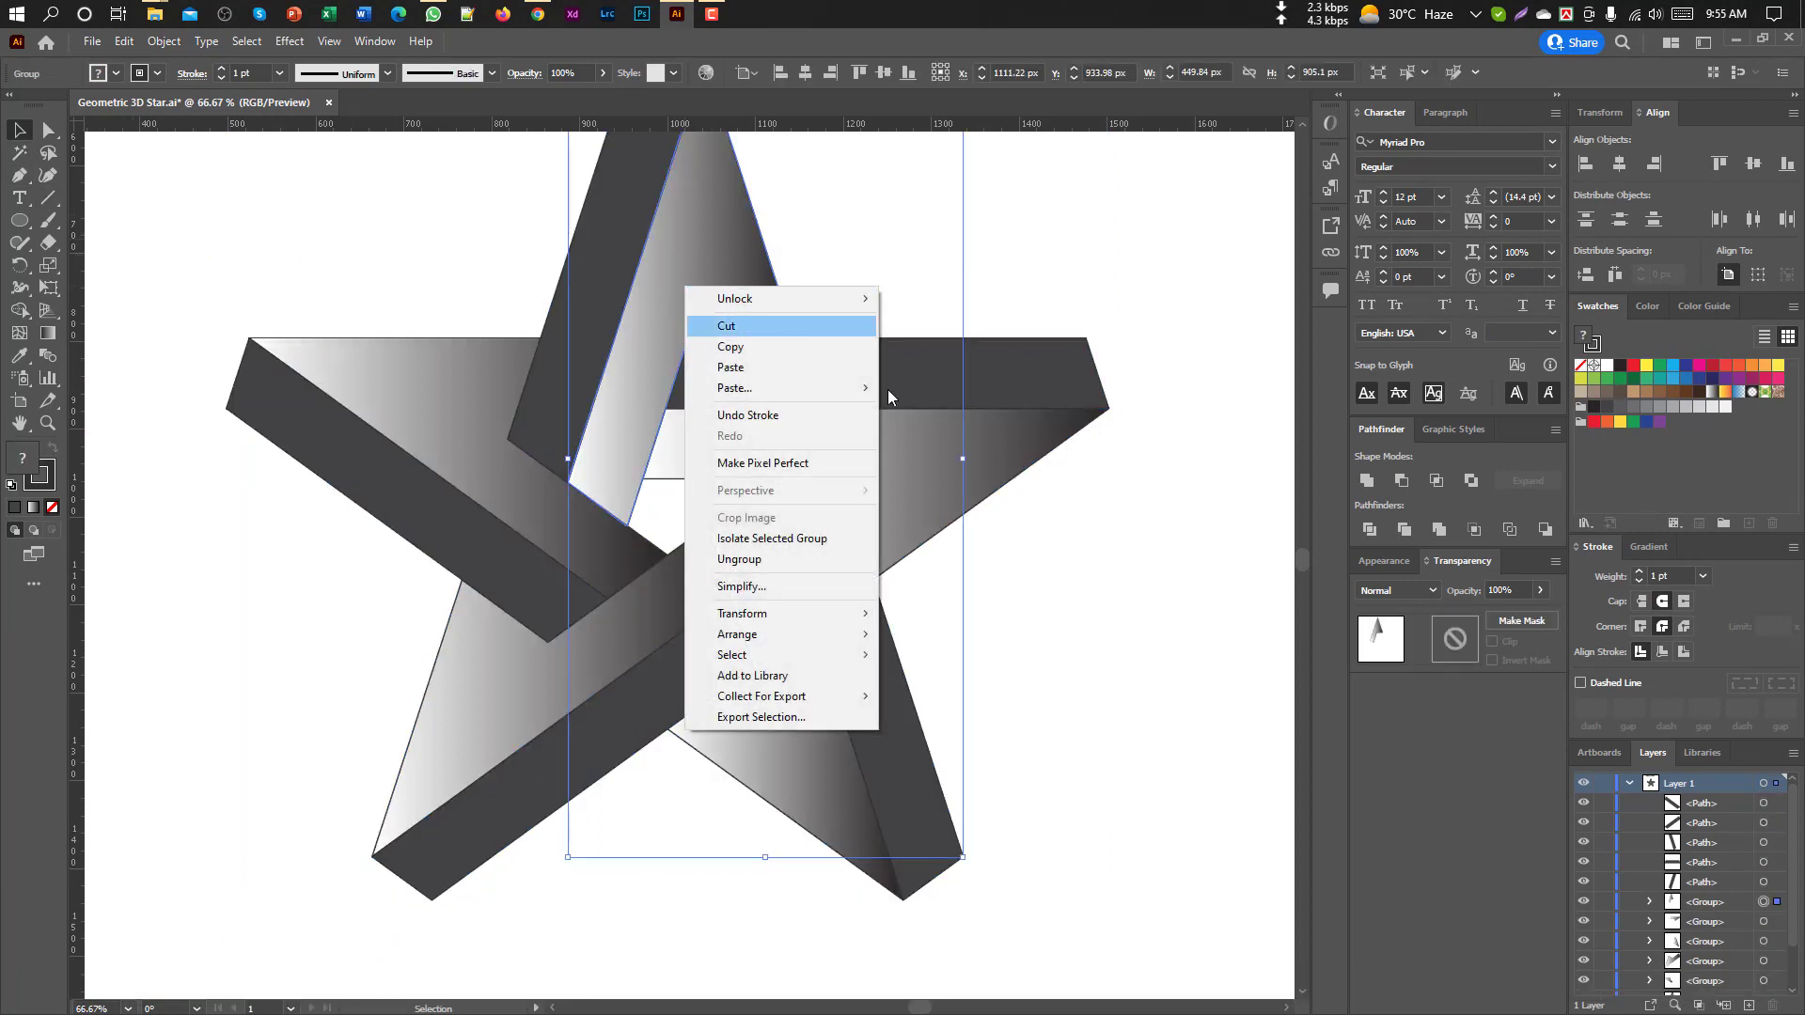
left_click(944, 454)
left_click(91, 152)
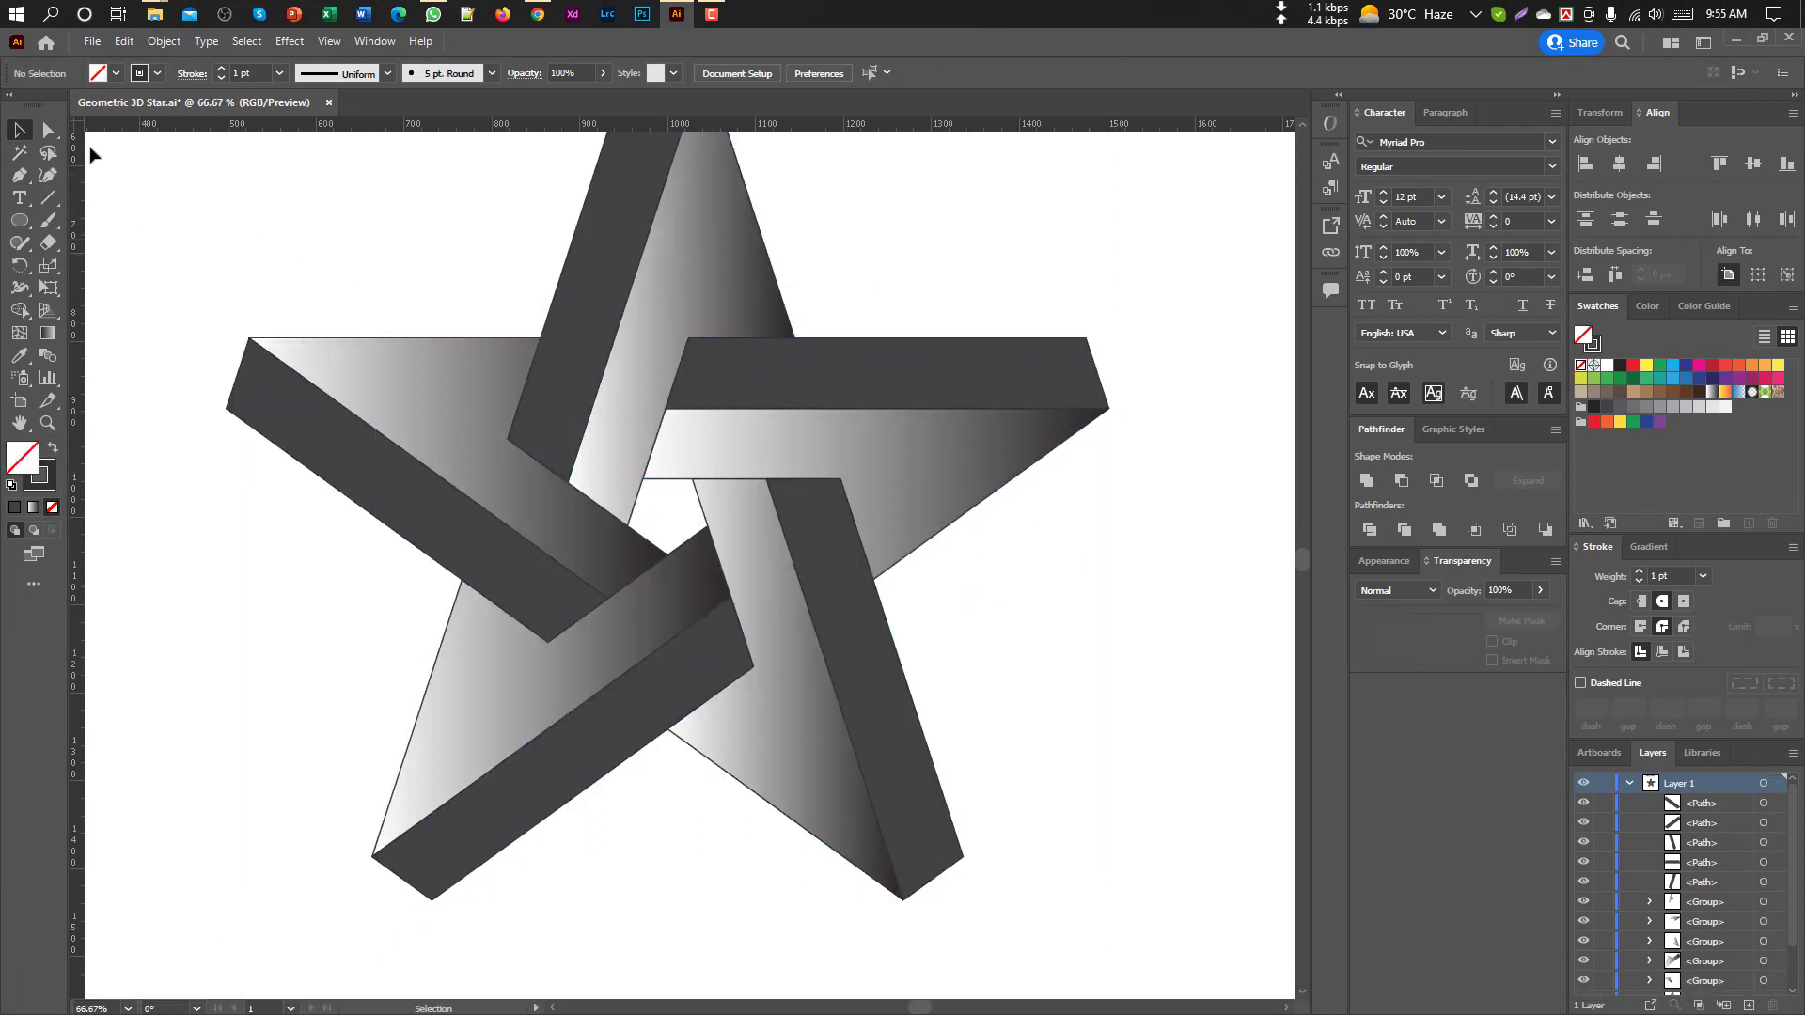
Lighten the gradient on all five inner arm faces by setting its dark end stop to Grayscale K=30%
left_click(47, 131)
left_click(708, 274)
left_click(432, 386, "shift")
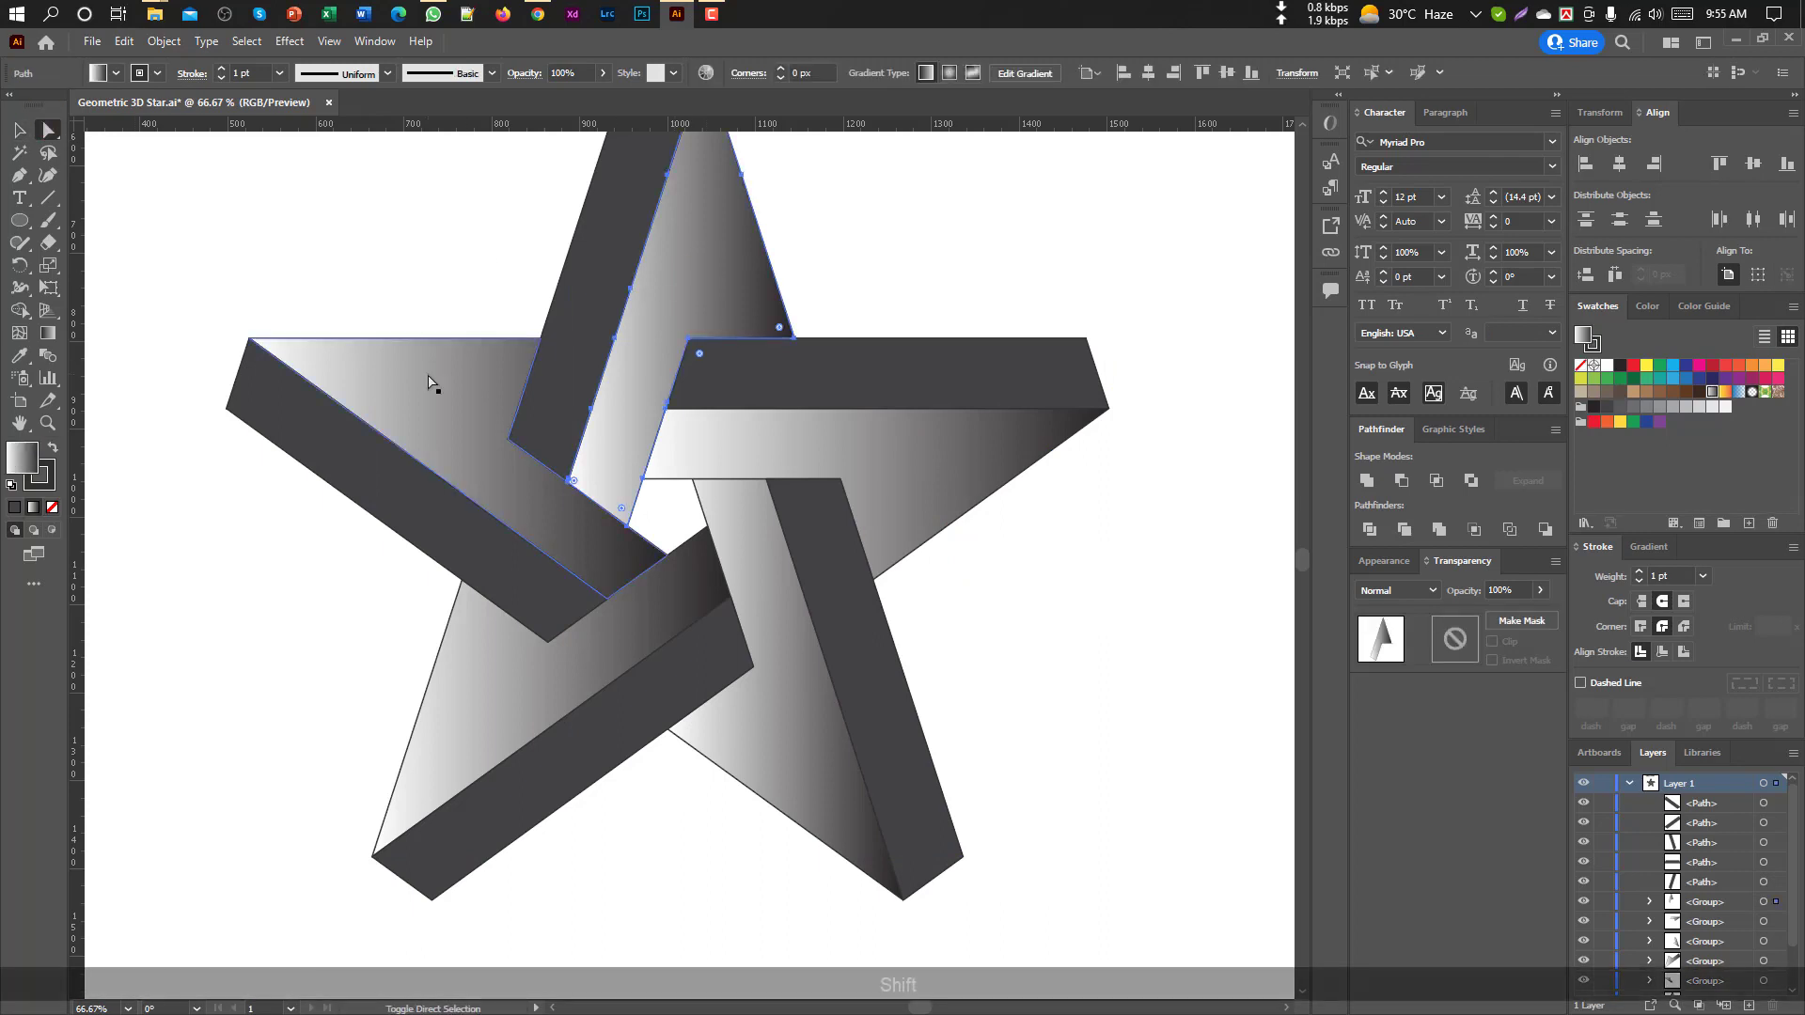
left_click(464, 673, "shift")
left_click(771, 752, "shift")
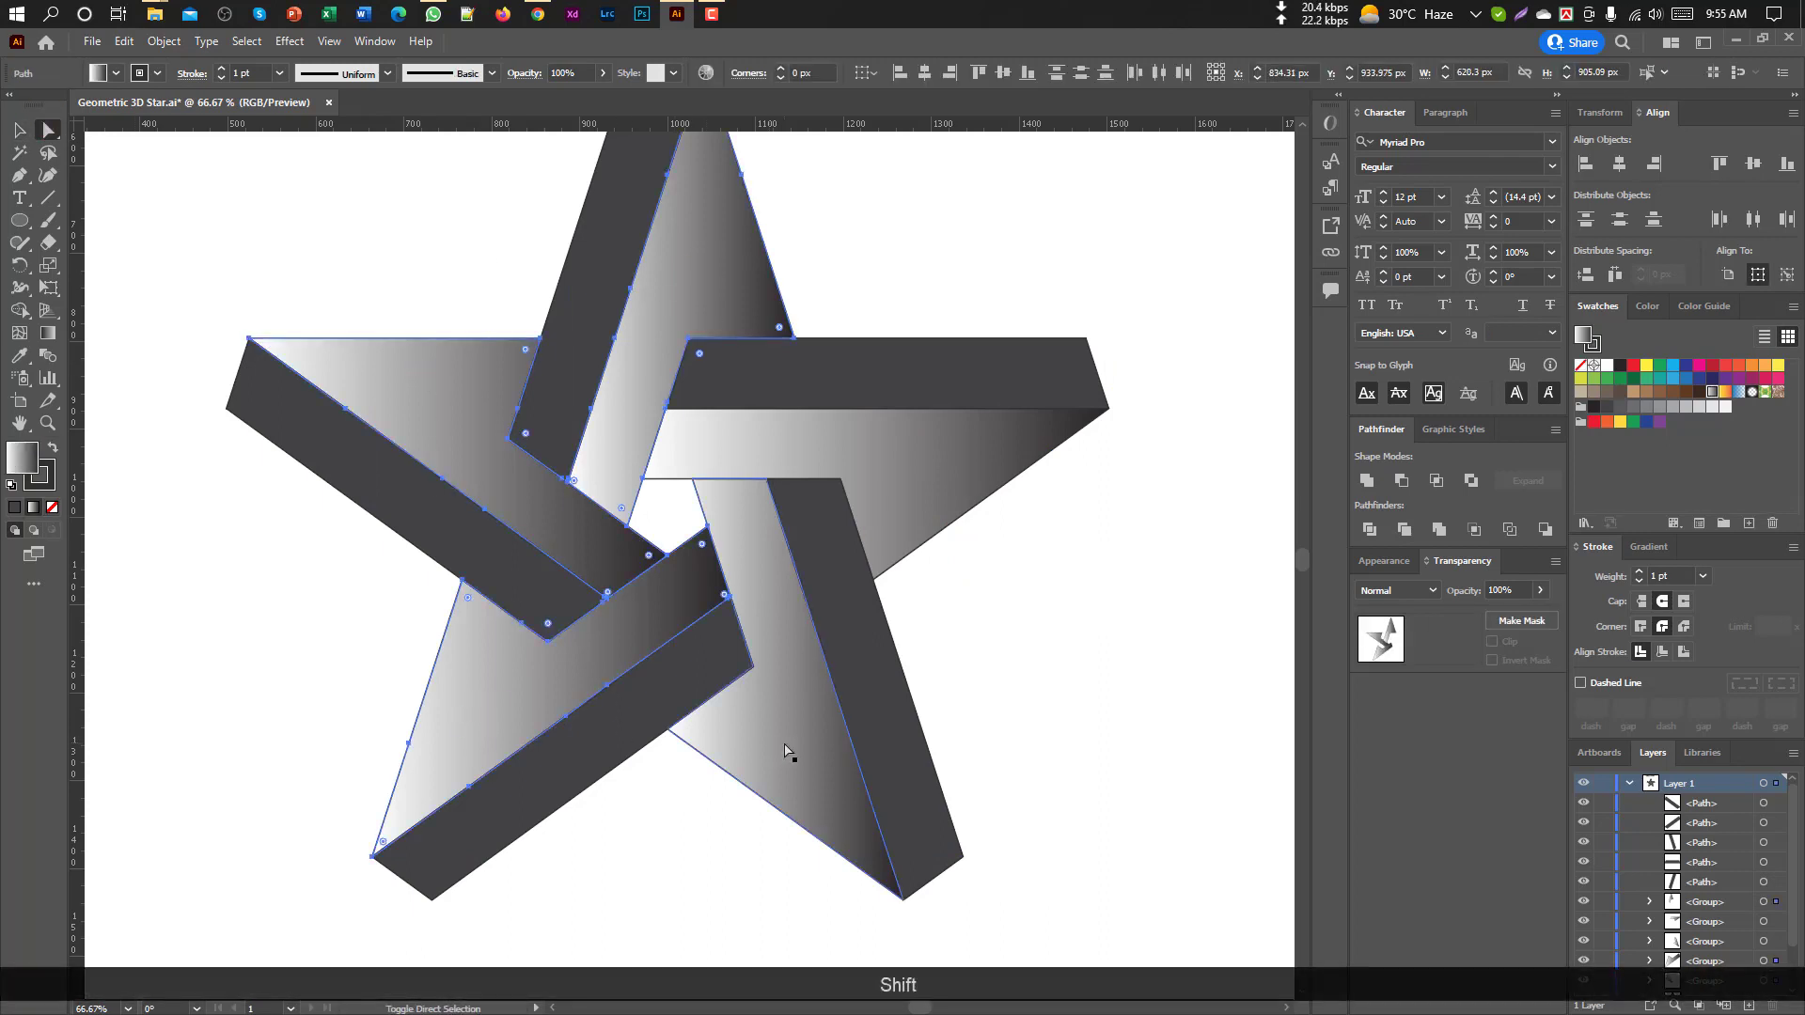
left_click(910, 473, "shift")
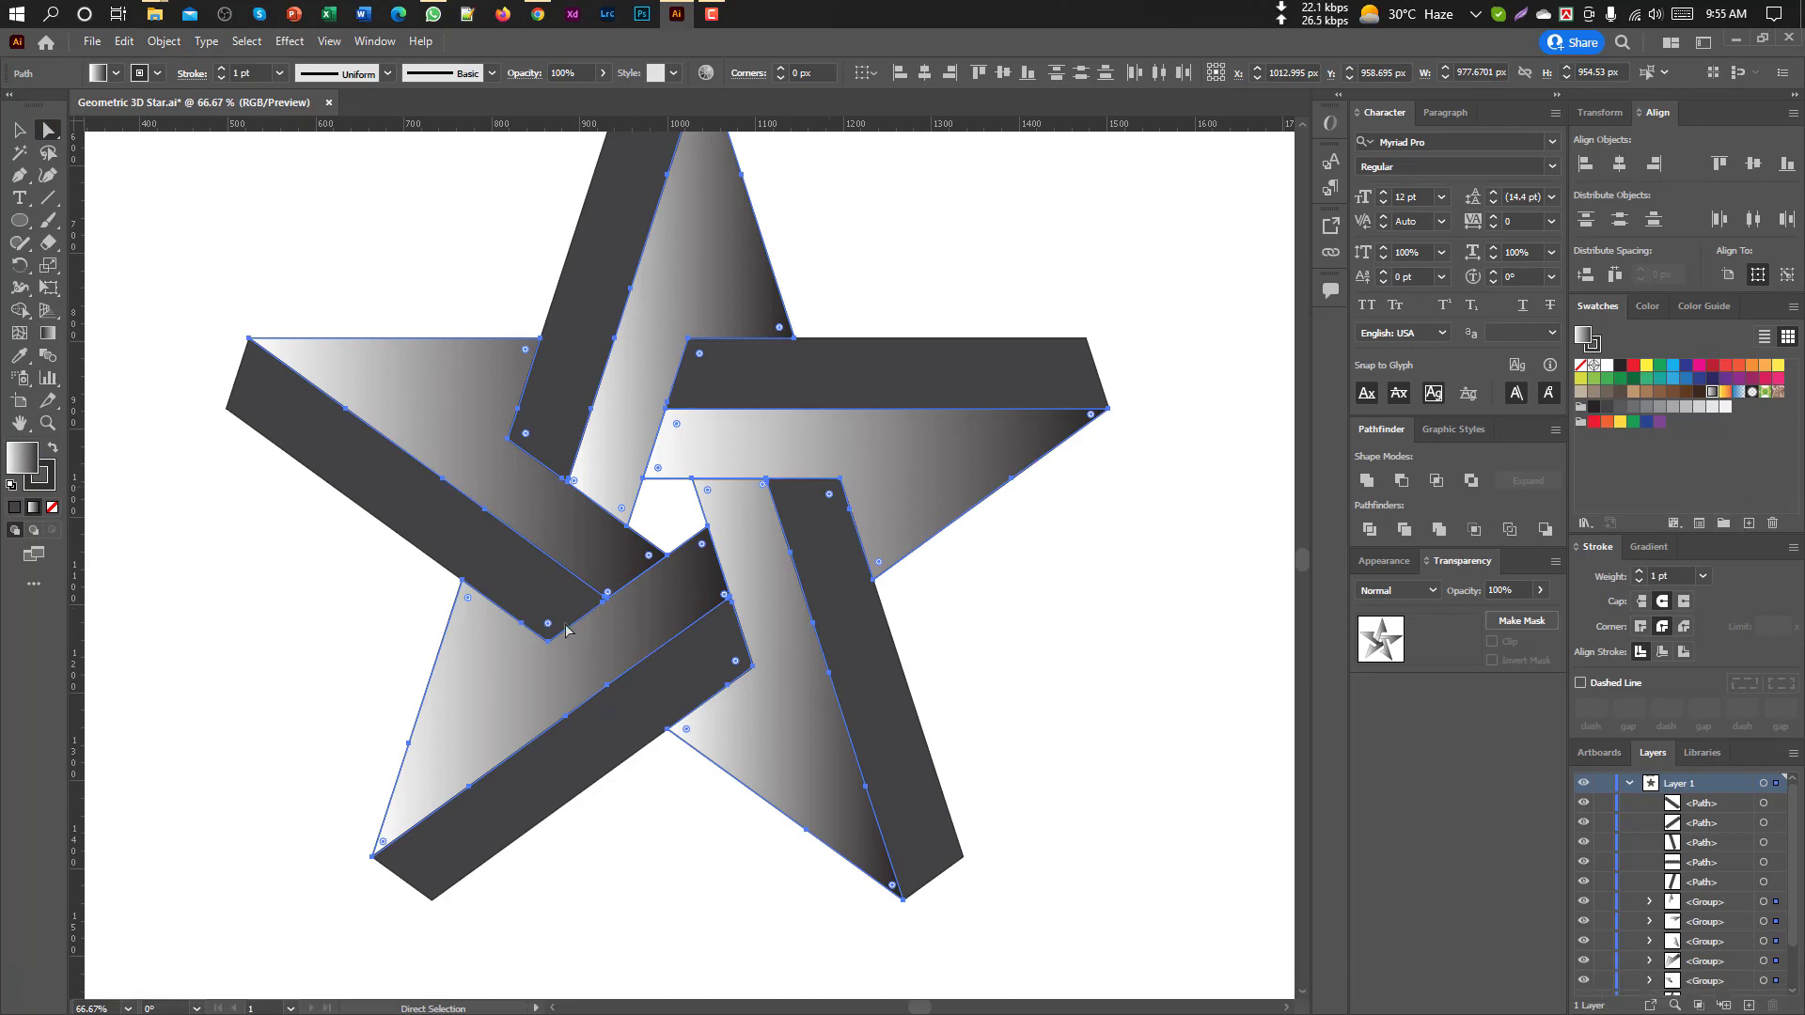
left_click(1645, 548)
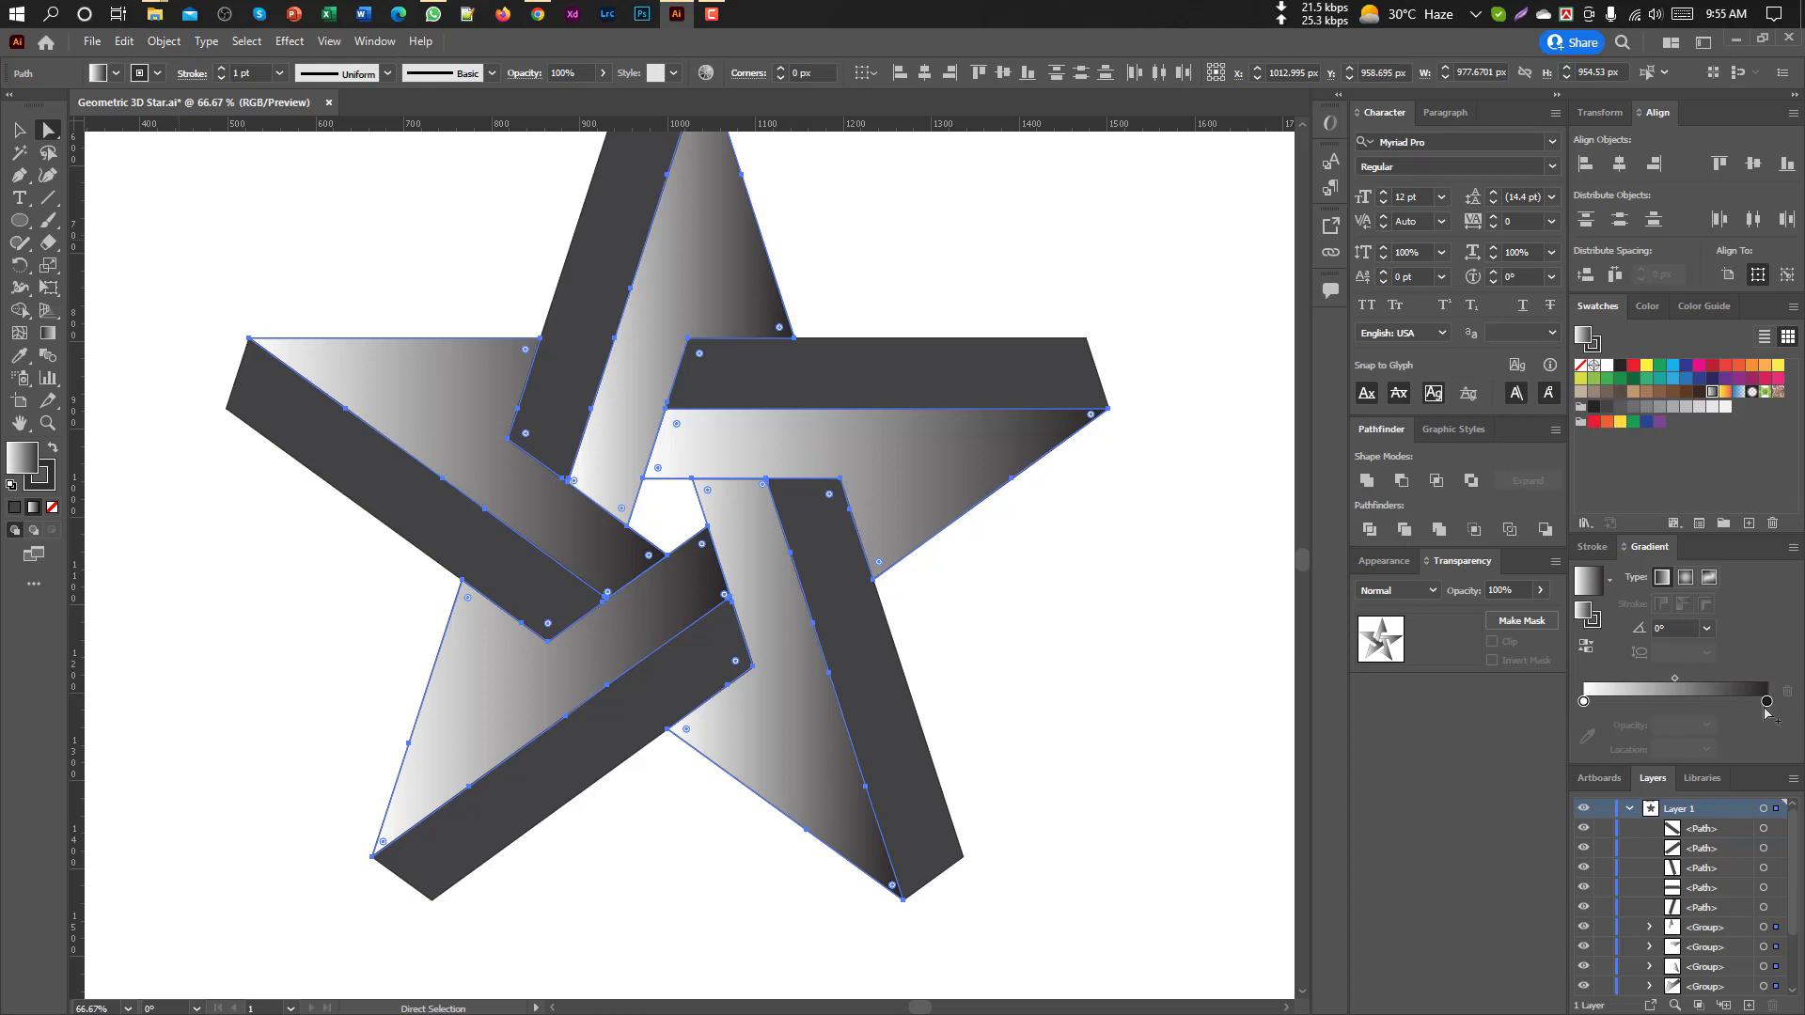
double_click(1766, 703)
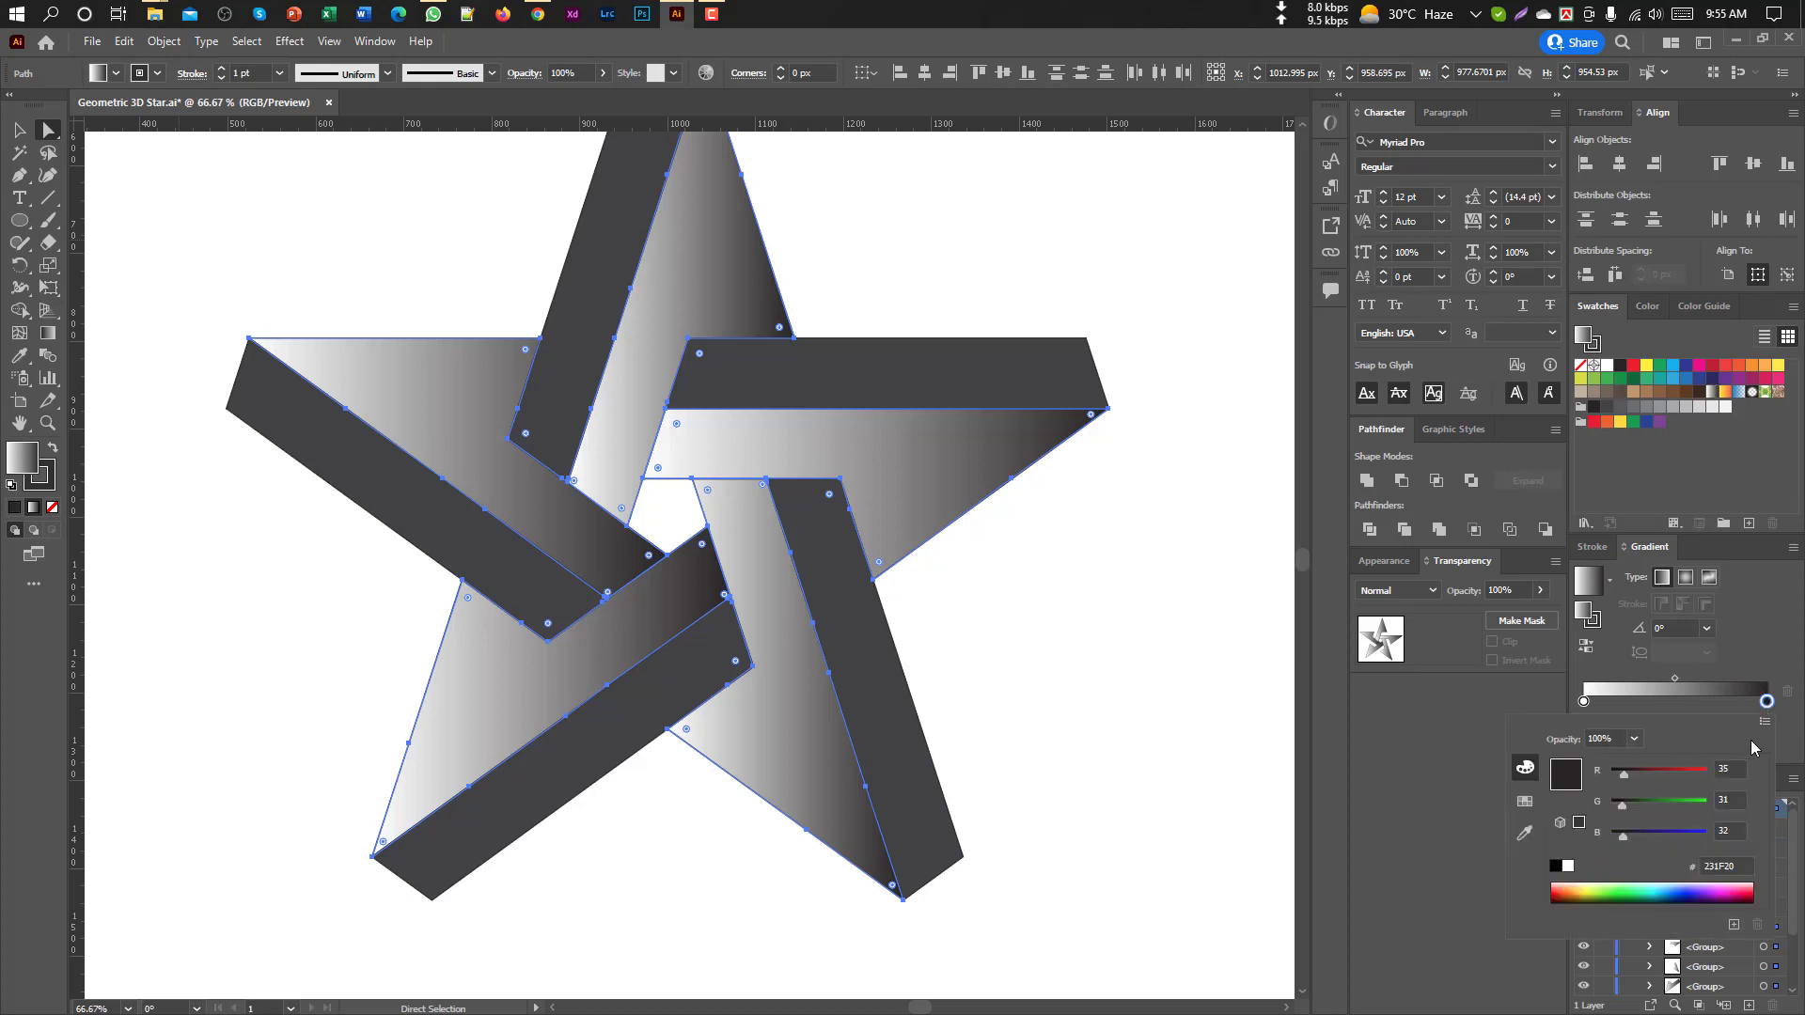
left_click(1765, 722)
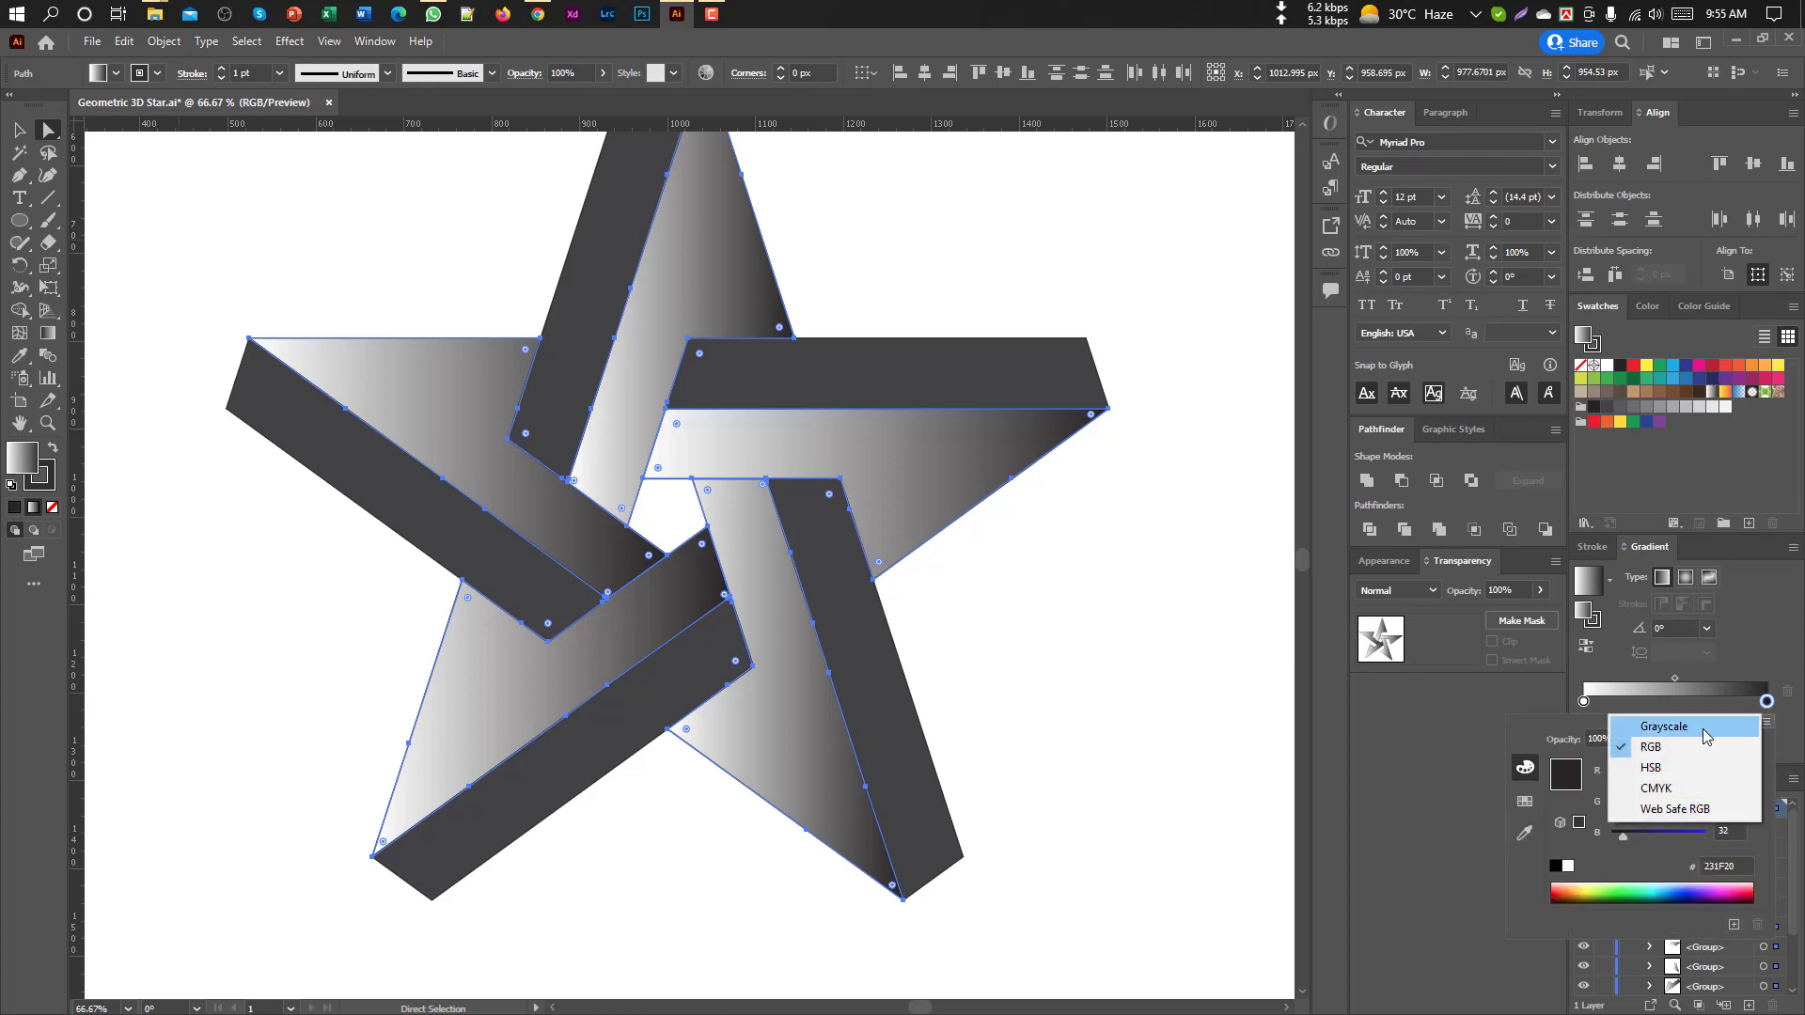
left_click(1697, 729)
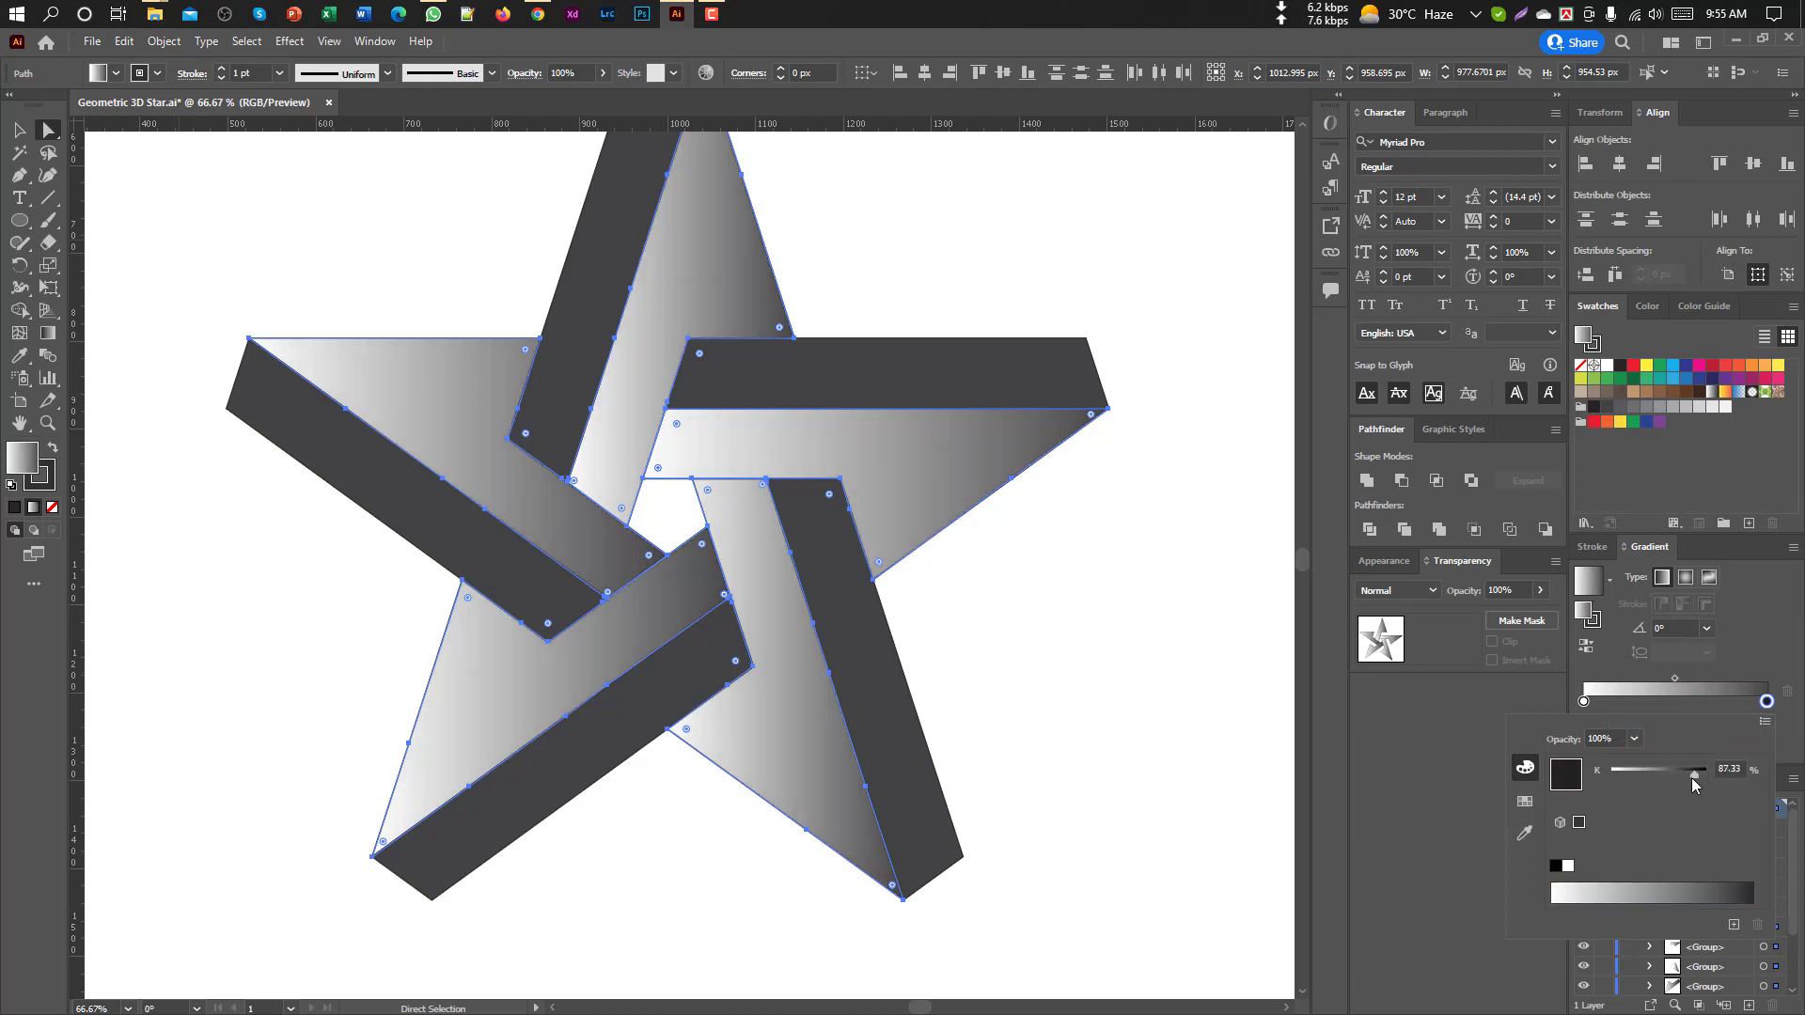
left_click_drag(1695, 776, 1659, 779)
left_click_drag(1659, 781, 1643, 774)
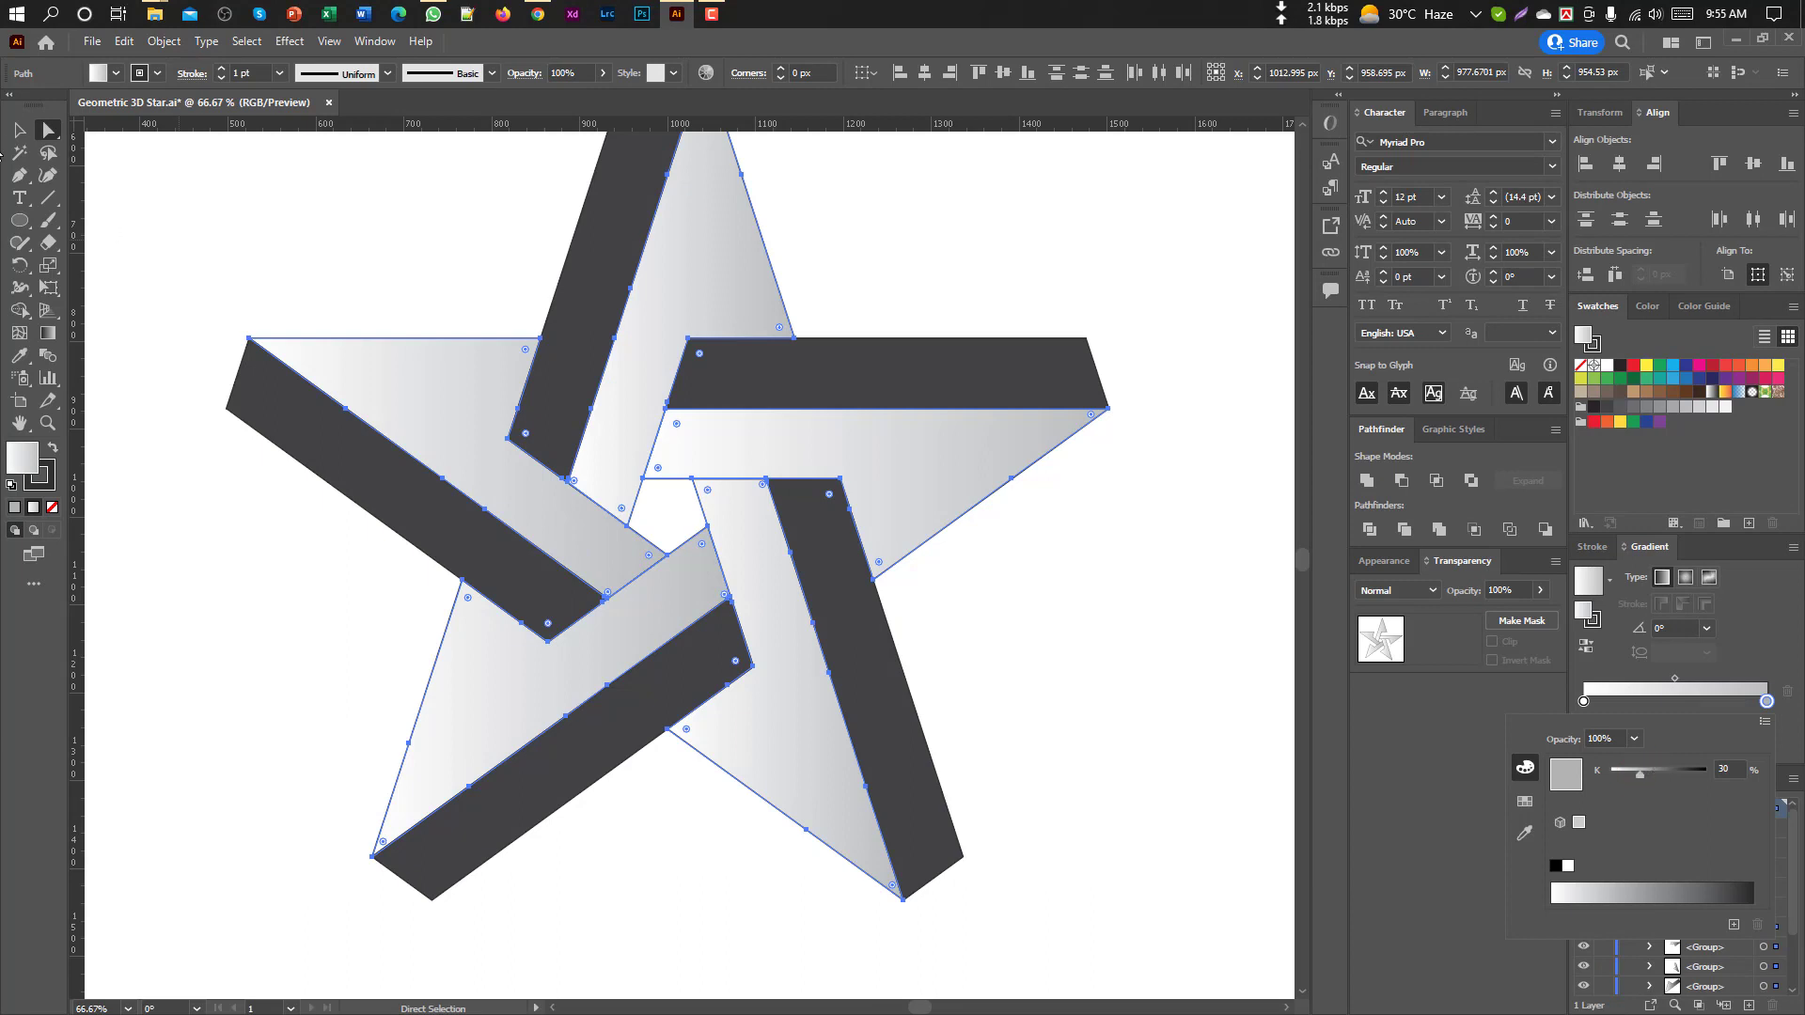
left_click(192, 193)
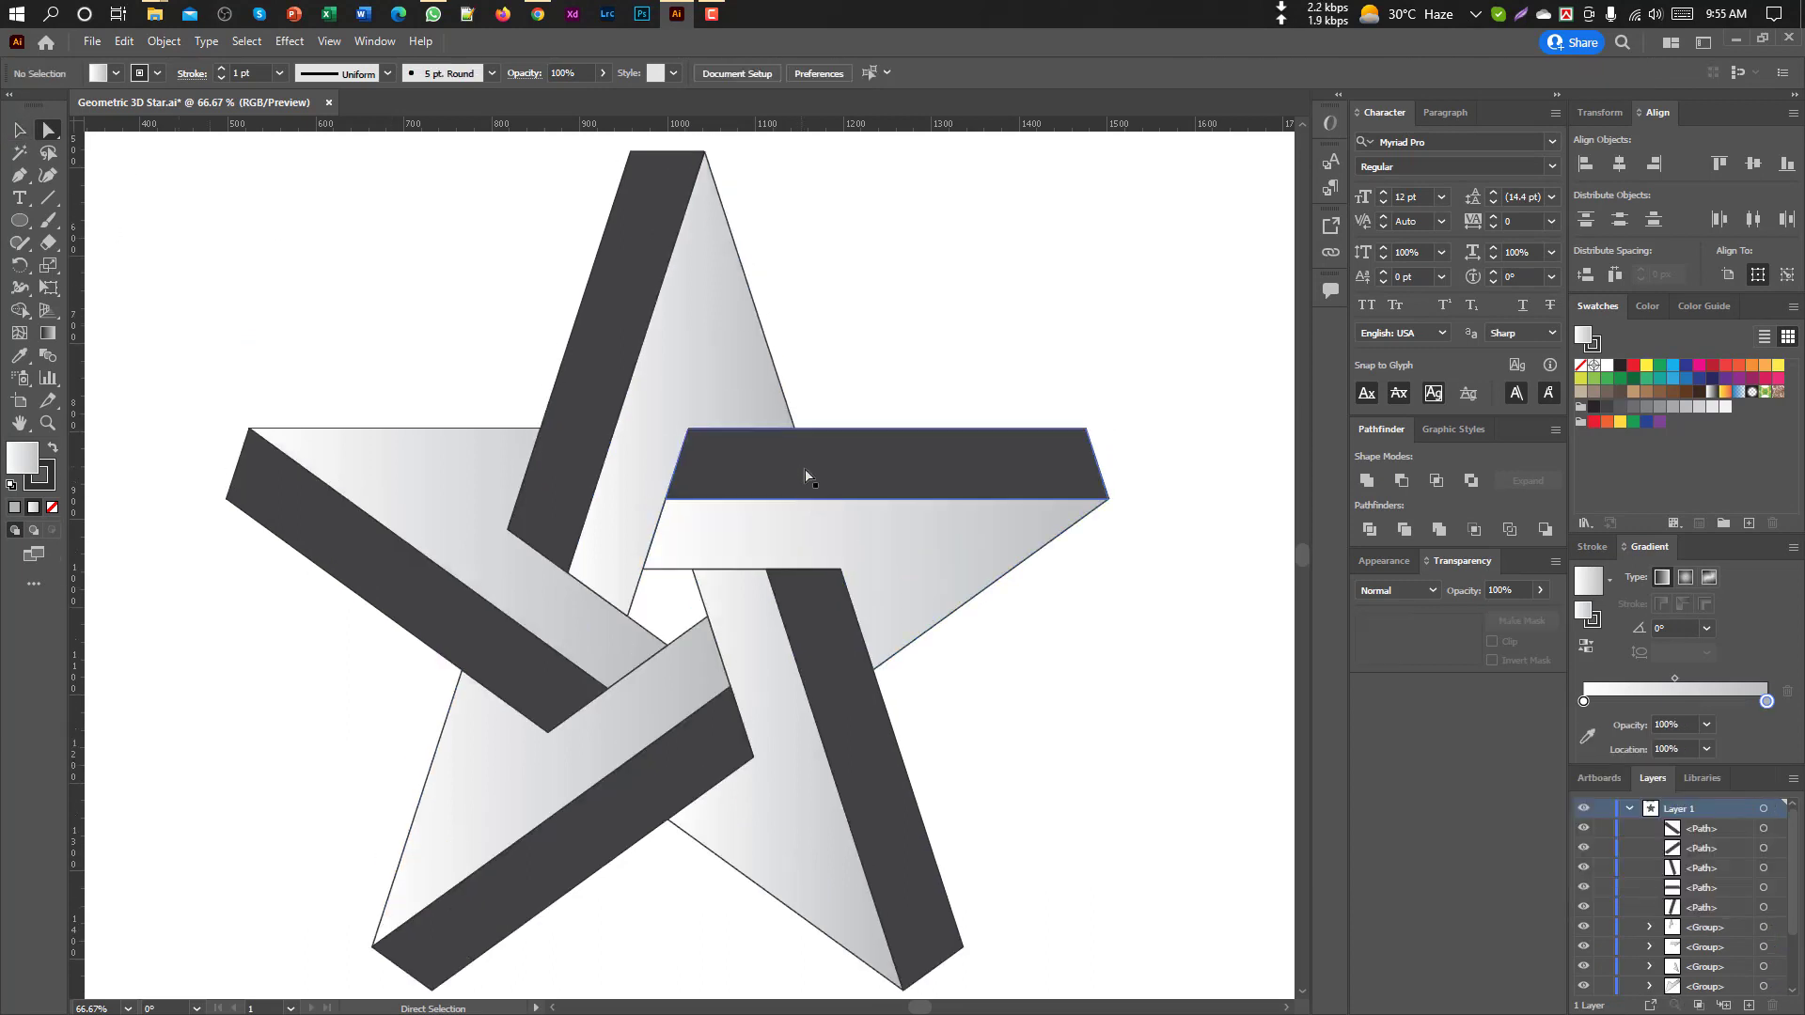
Set the stroke weight of the whole star to 3 pt
scroll(770, 458, "down", 1)
scroll(775, 340, "down", 1)
left_click_drag(449, 276, 1023, 738)
left_click(18, 130)
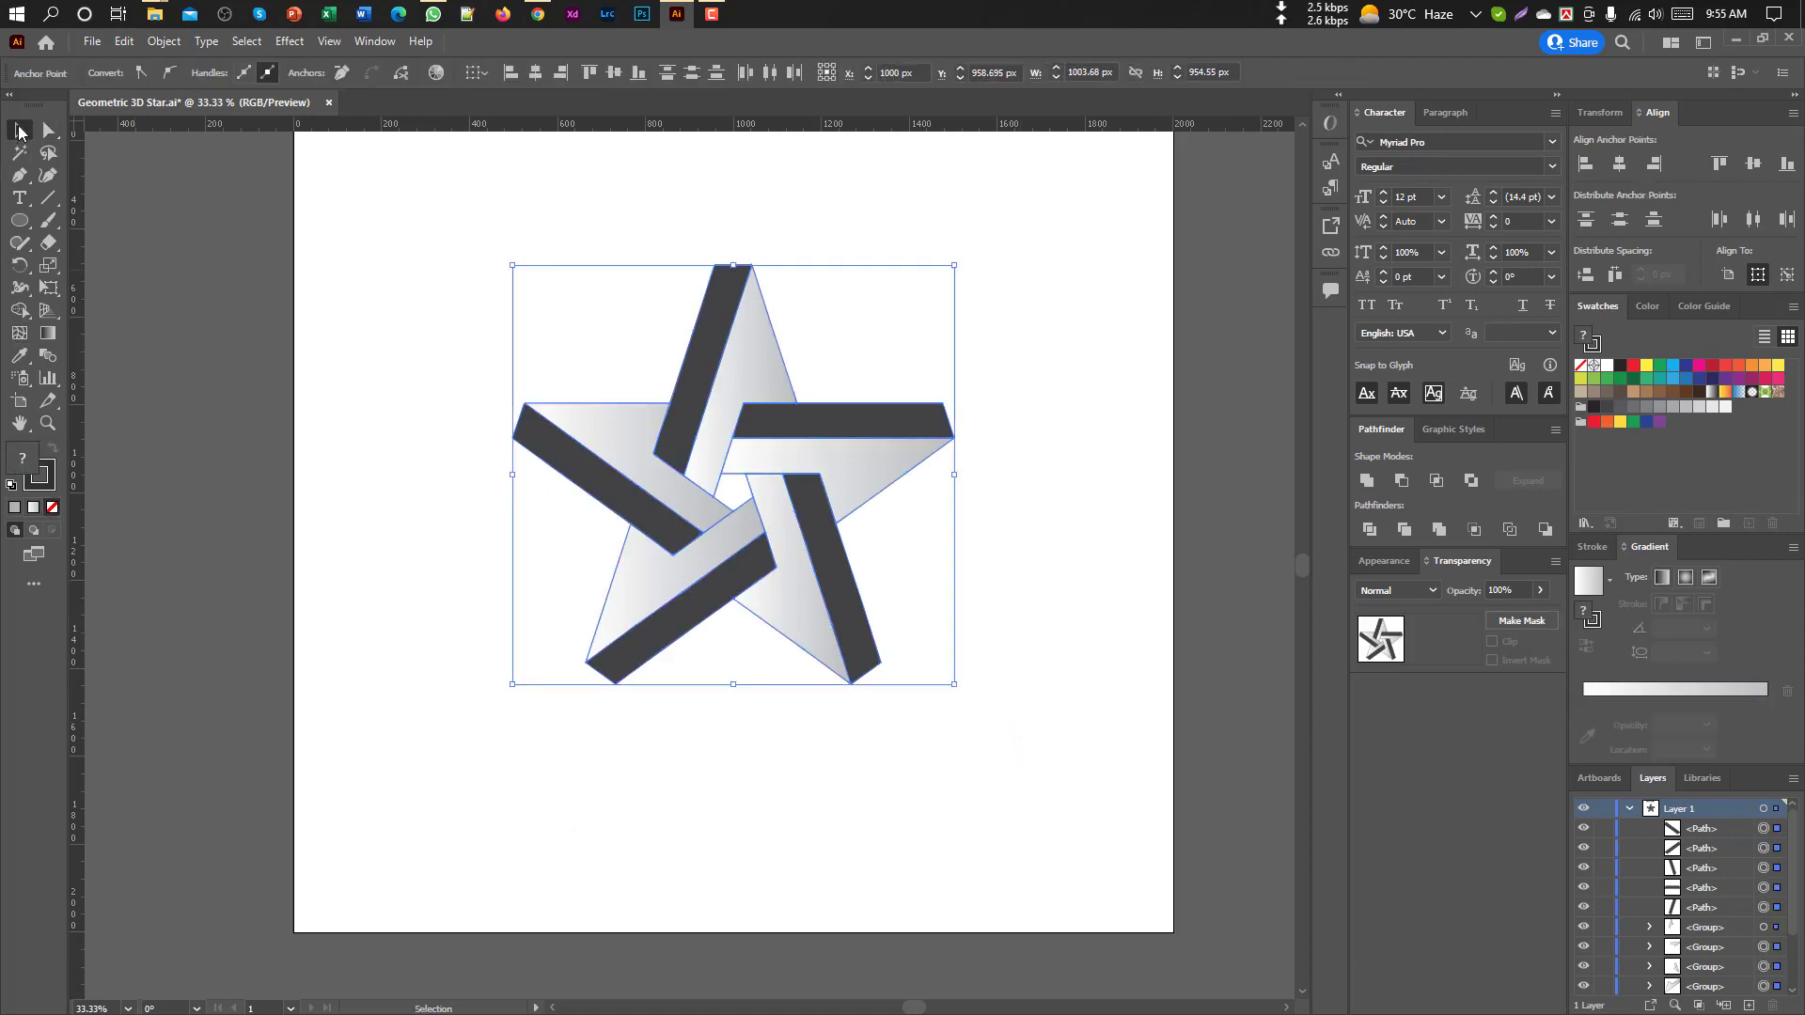
left_click_drag(434, 216, 1022, 757)
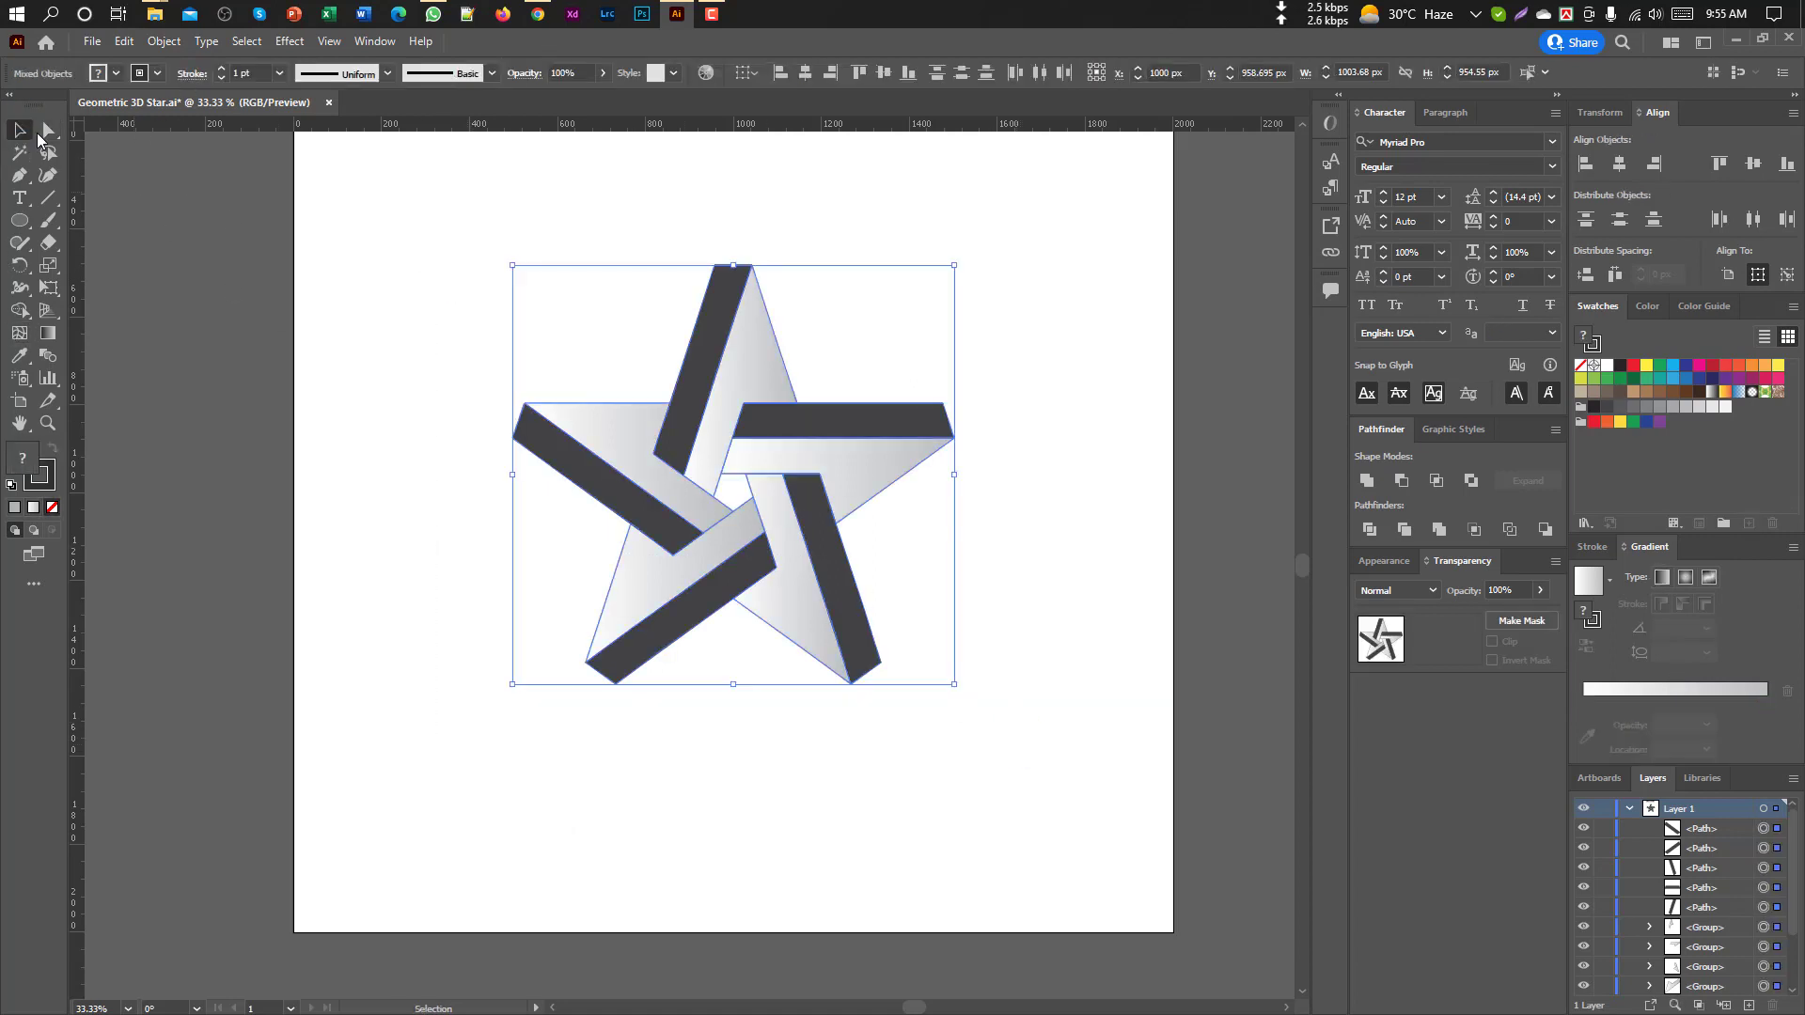
left_click(252, 73)
key("Up")
key("Up")
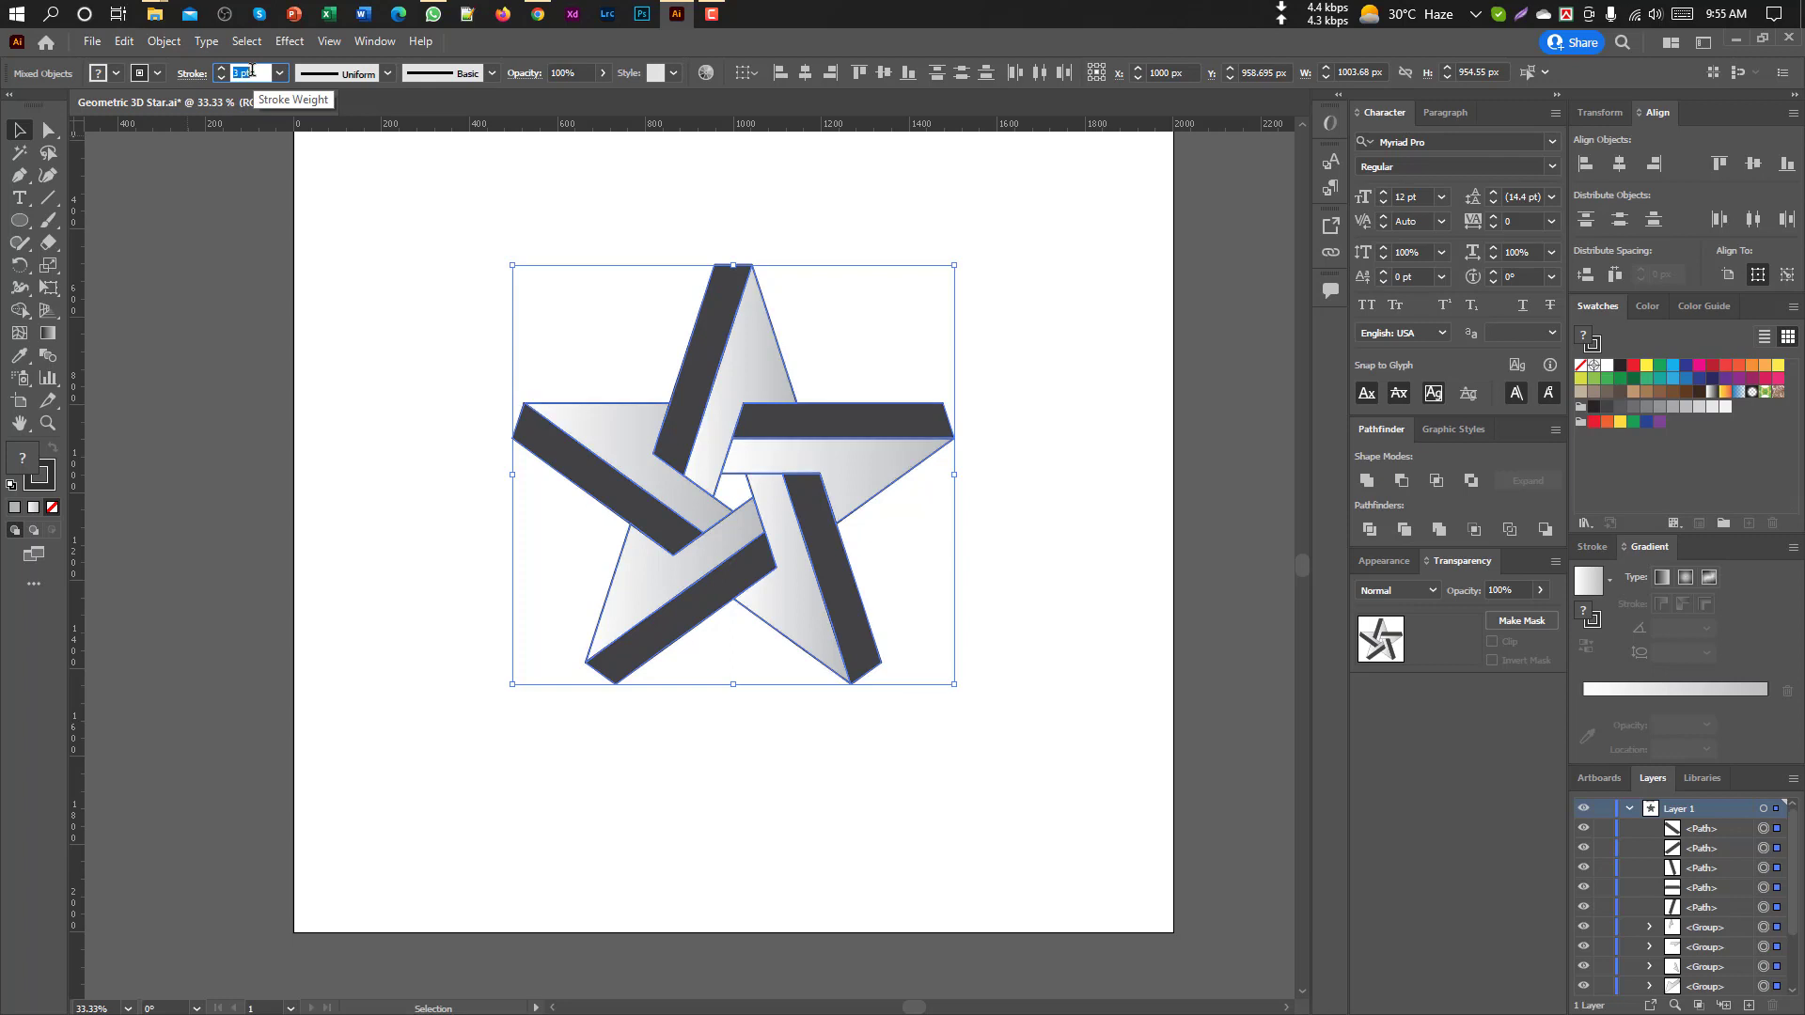
left_click(355, 243)
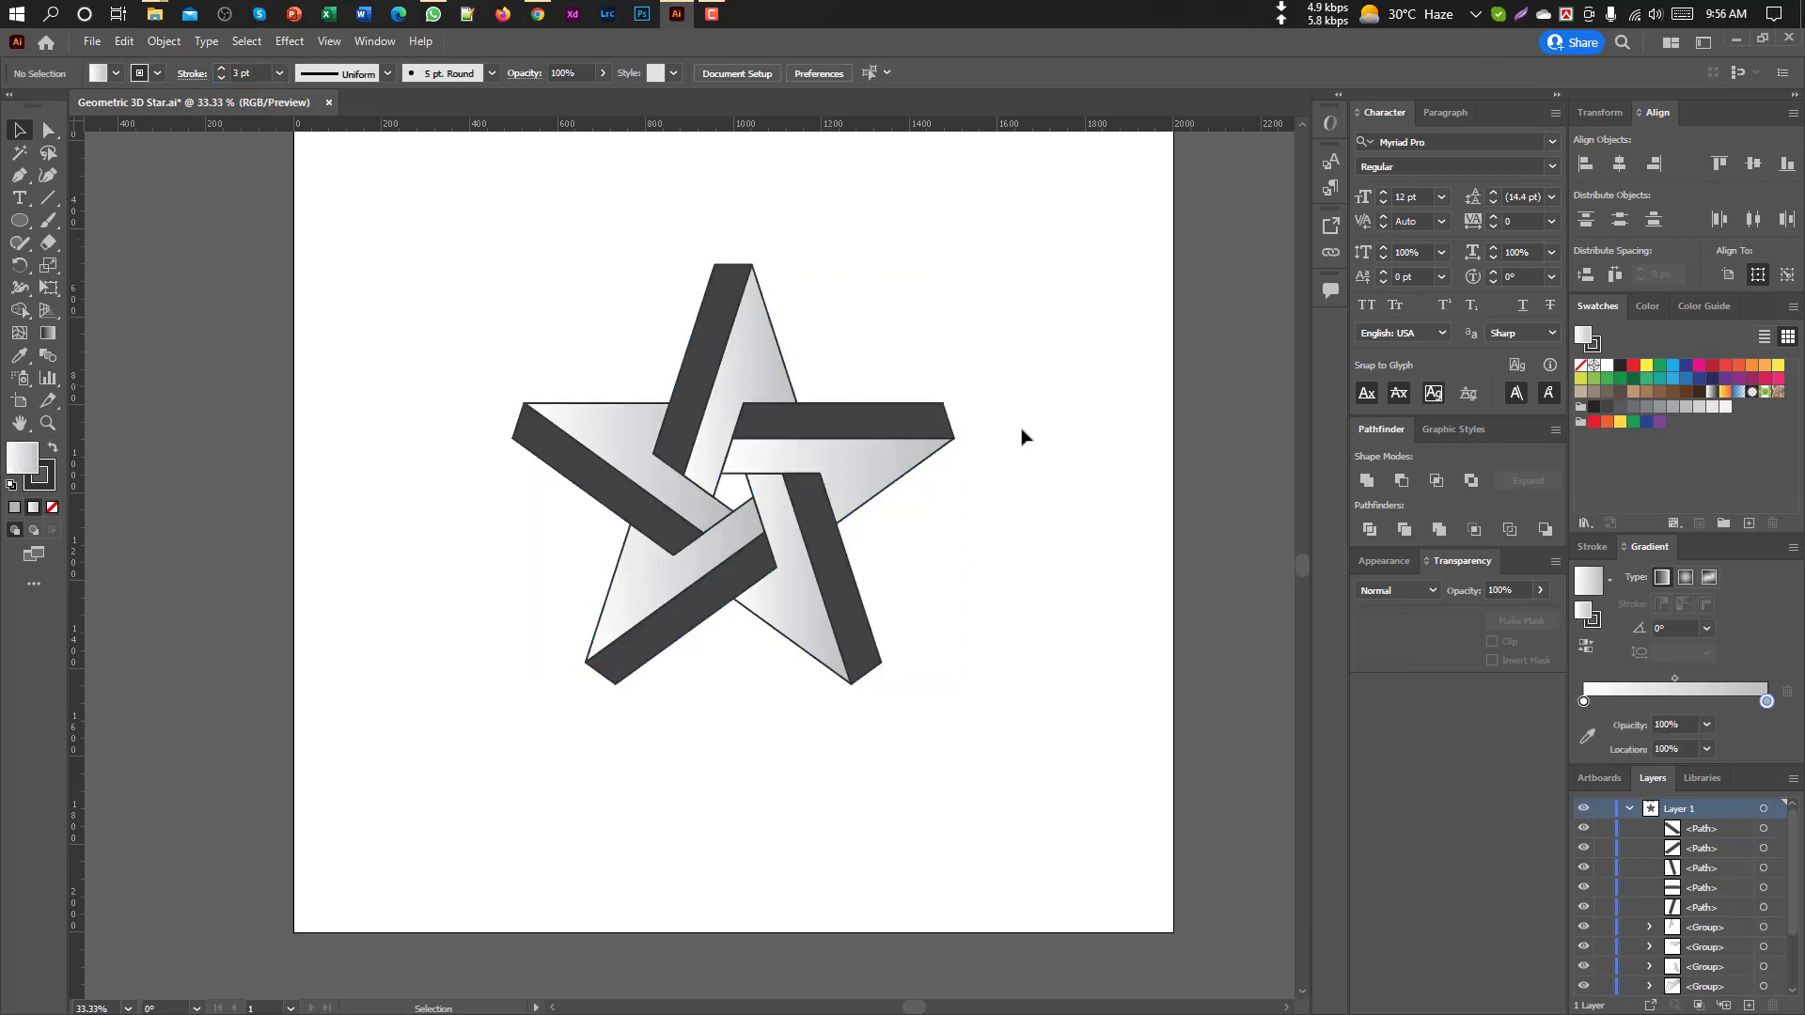
Save the document with the star deselected and the whole artboard fitted in the window
left_click_drag(446, 182, 1084, 761)
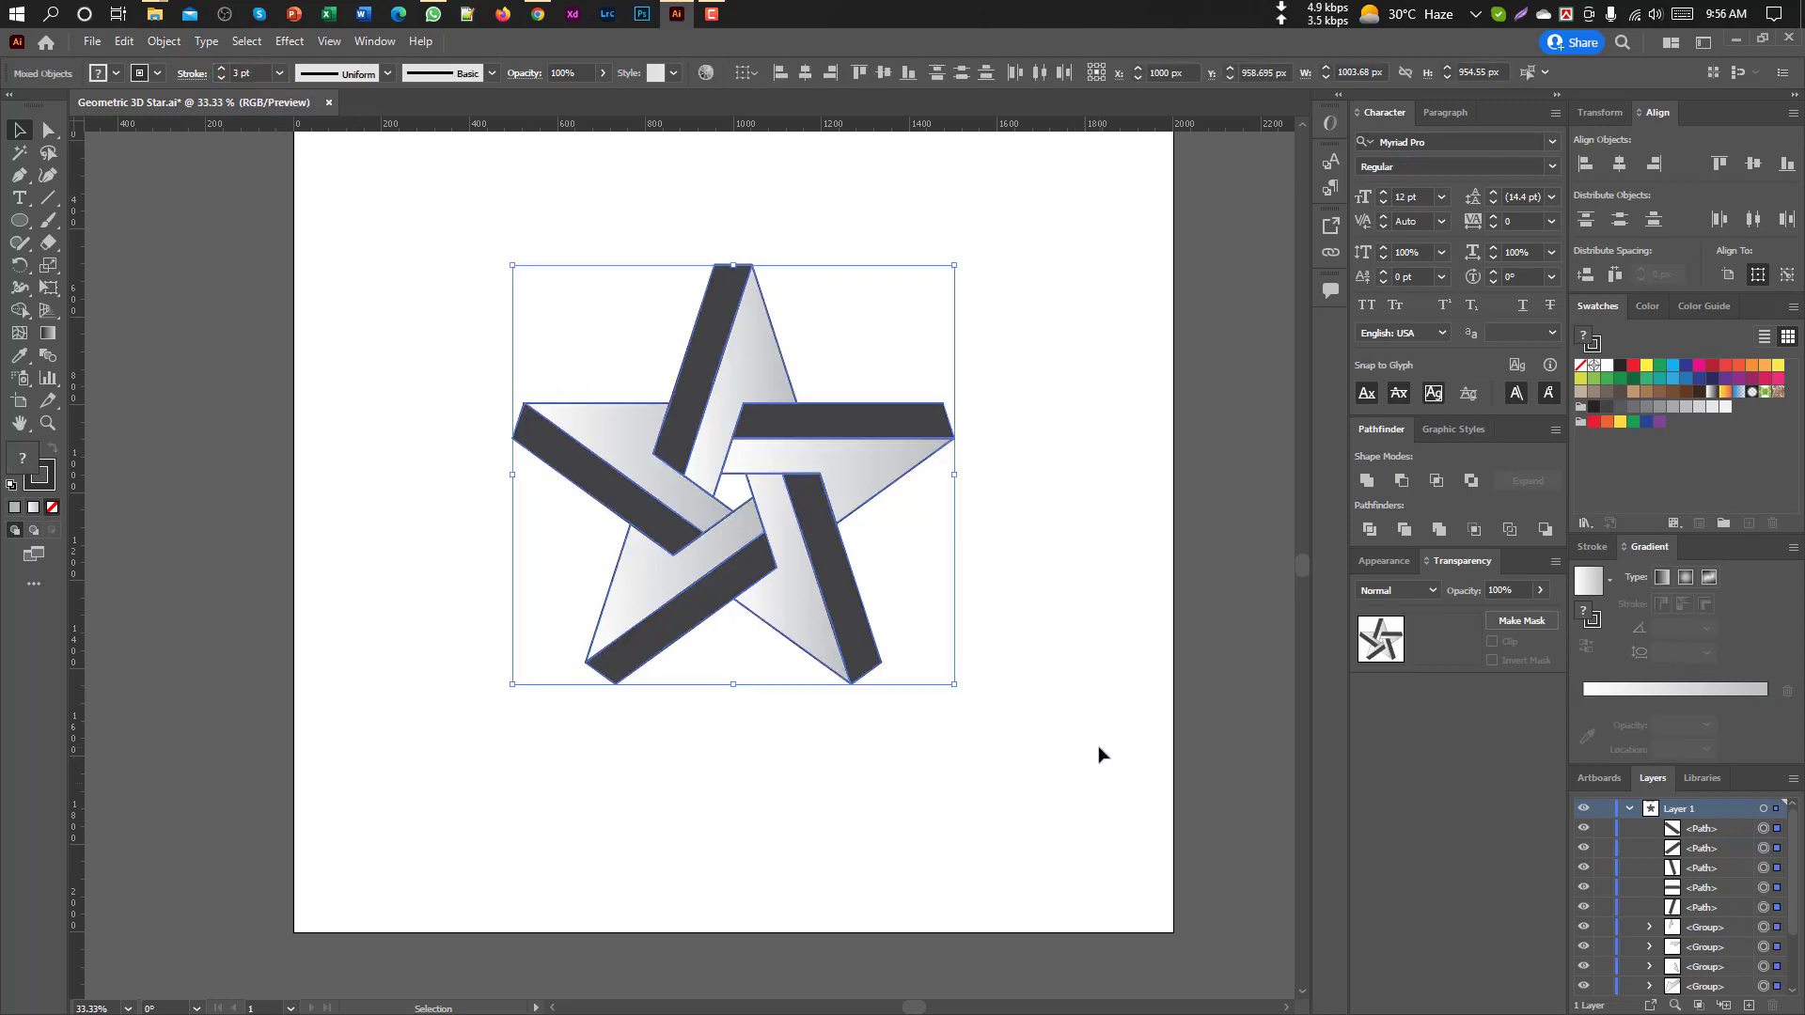
key("ctrl+0")
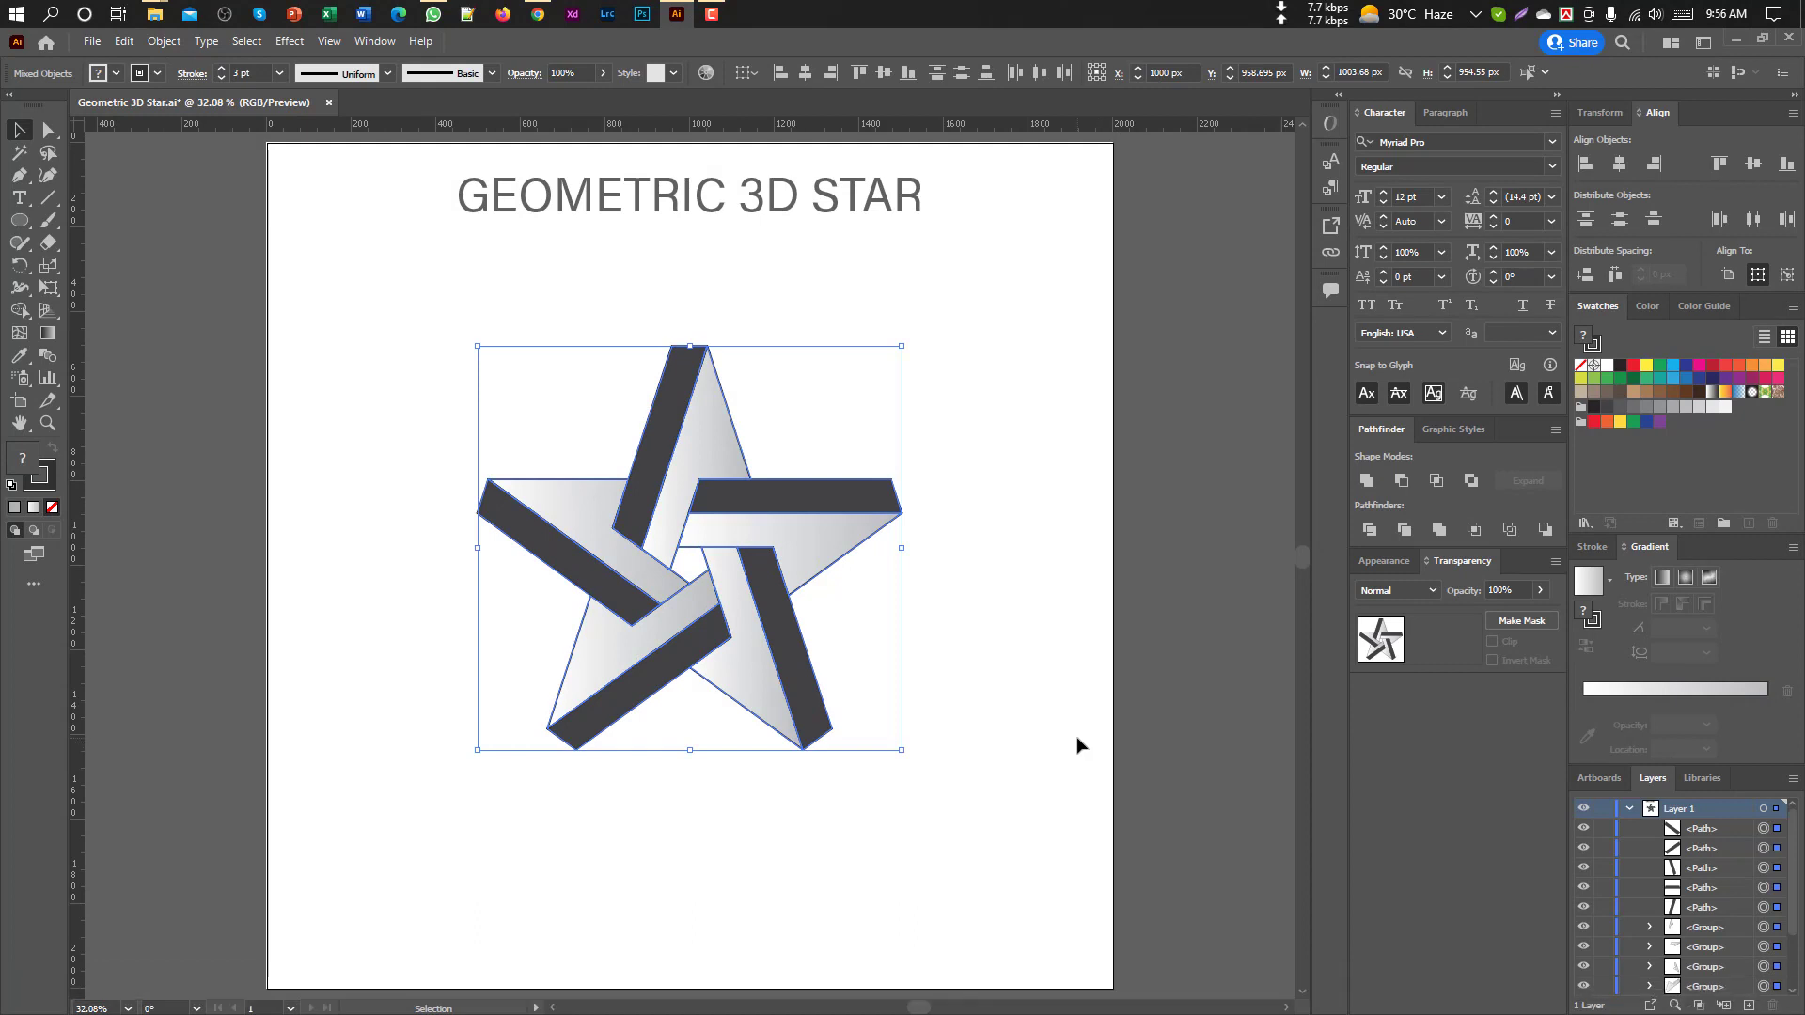
left_click(1064, 741)
key("ctrl+s")
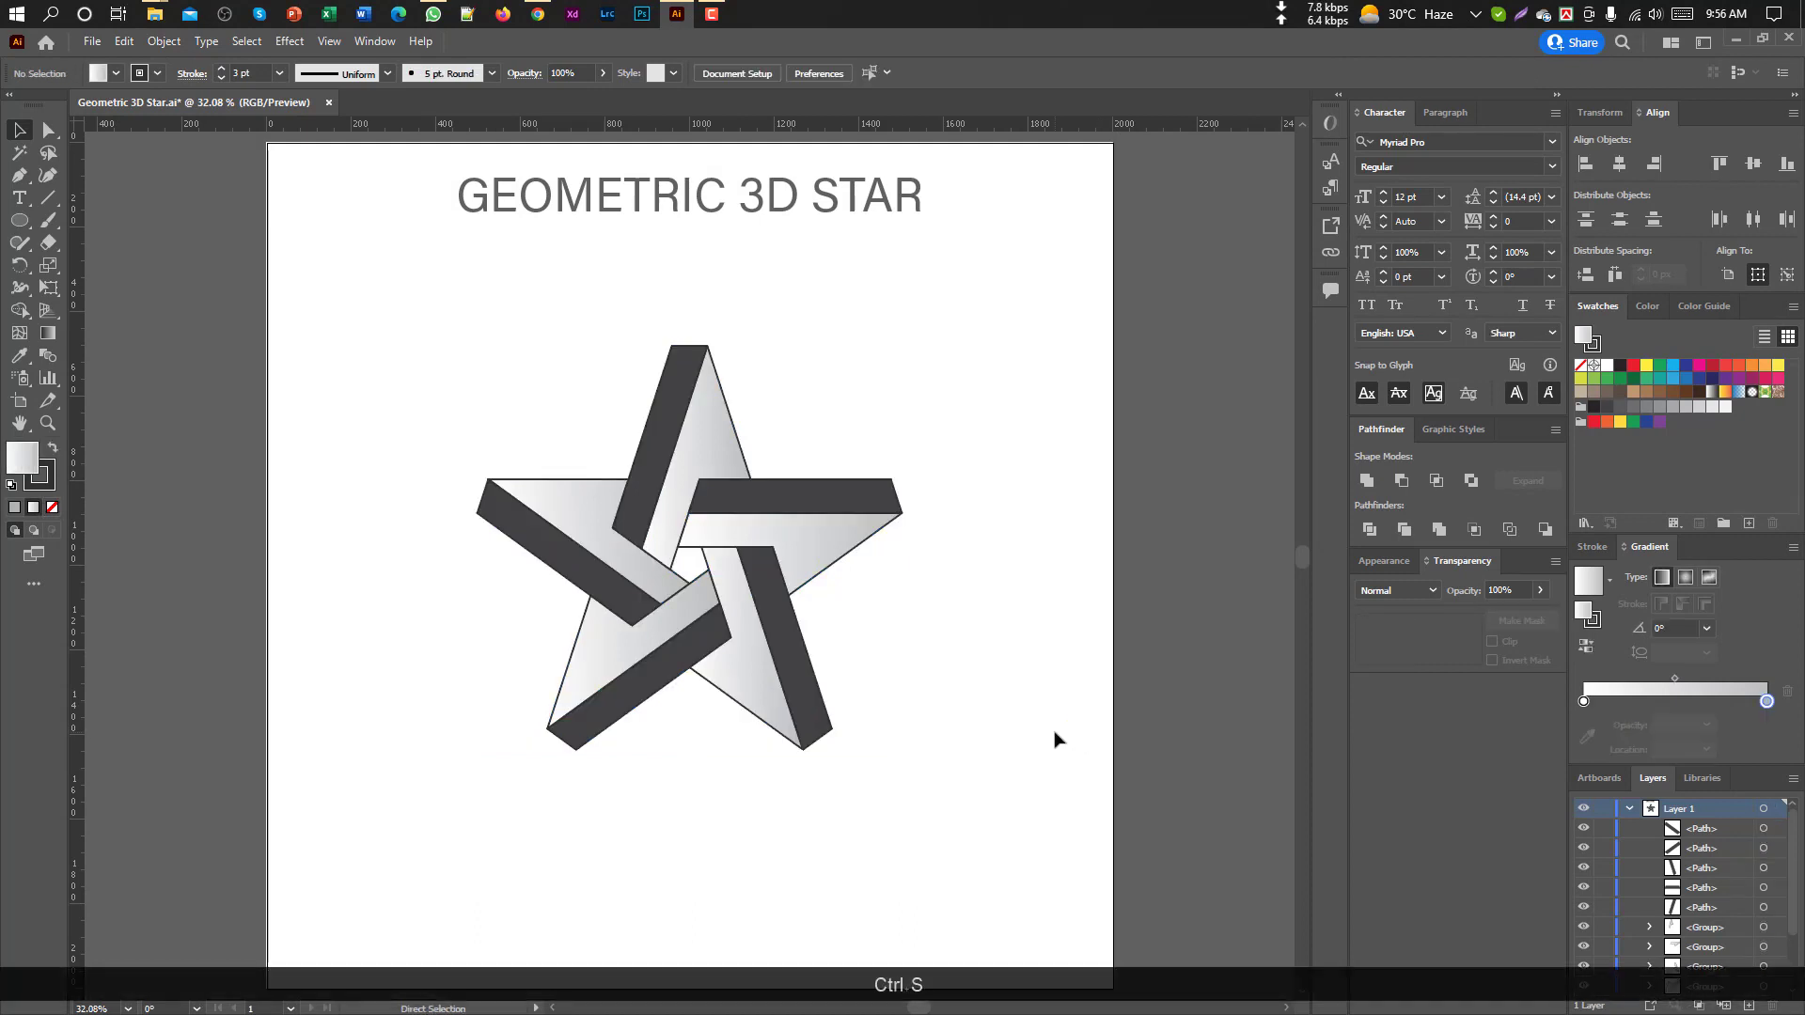